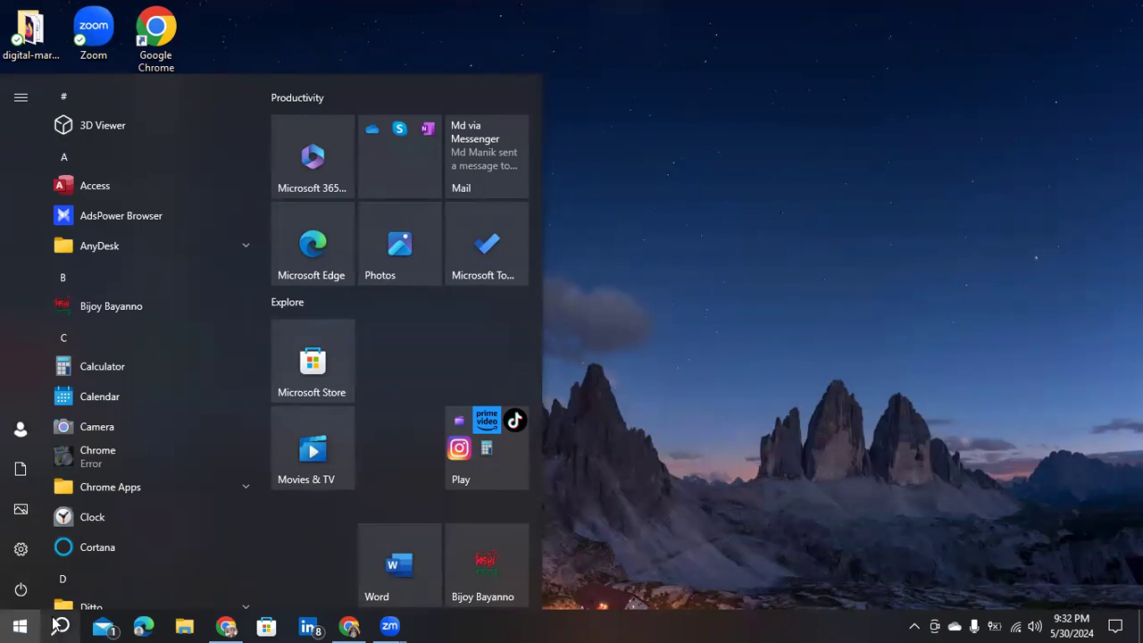
pyautogui.click(58, 625)
pyautogui.click(59, 625)
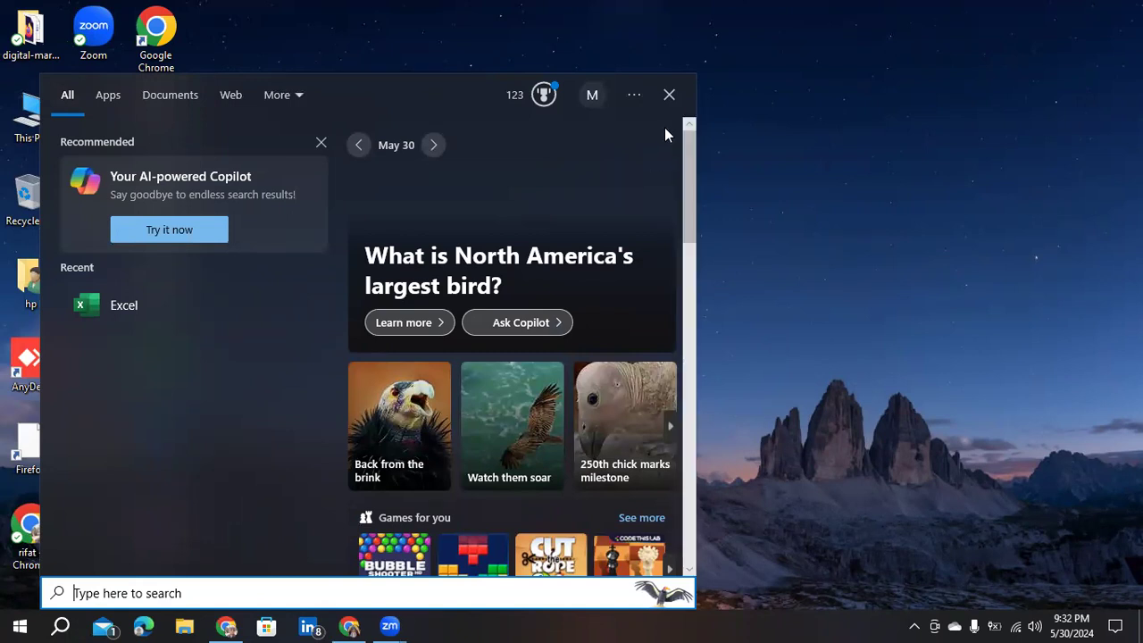
pyautogui.click(670, 101)
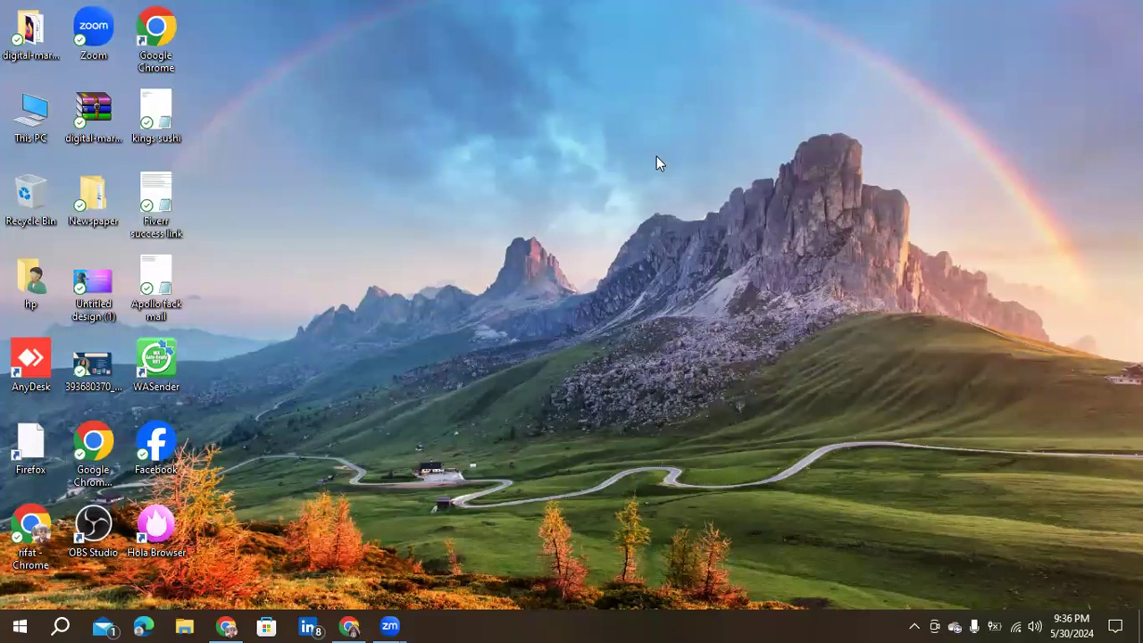
pyautogui.rightClick(717, 130)
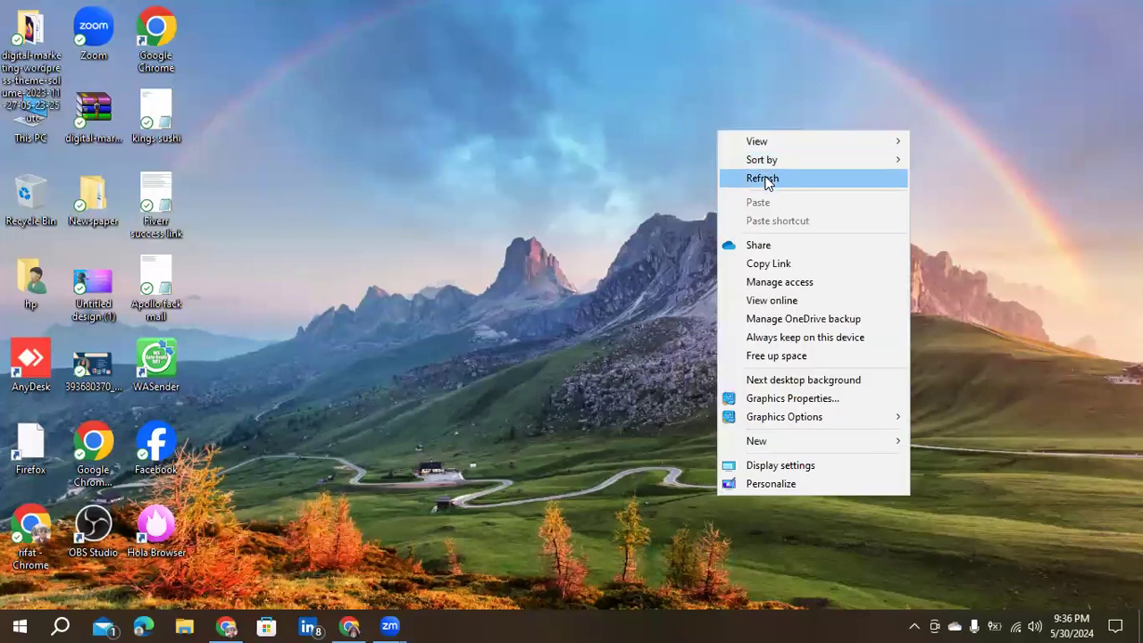
pyautogui.click(765, 178)
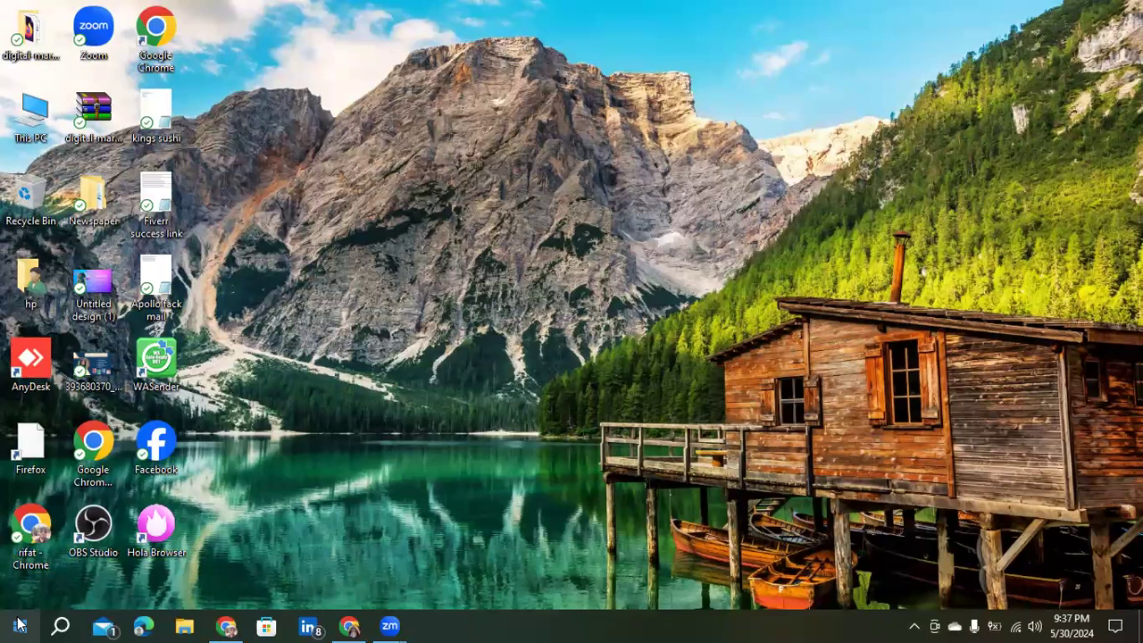
pyautogui.click(55, 625)
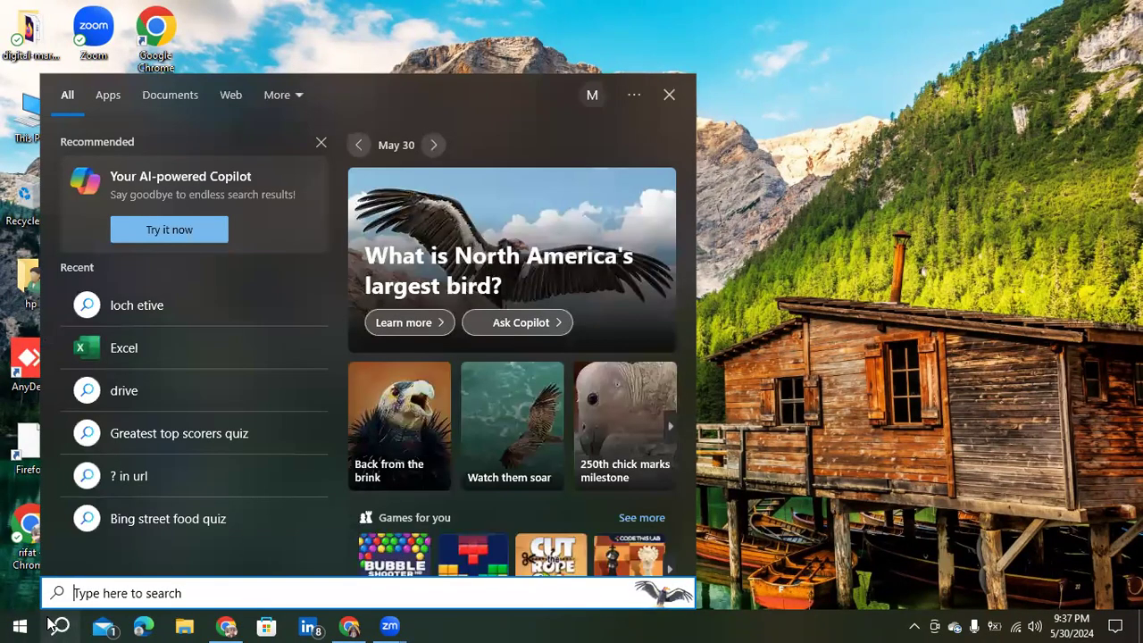
pyautogui.click(669, 95)
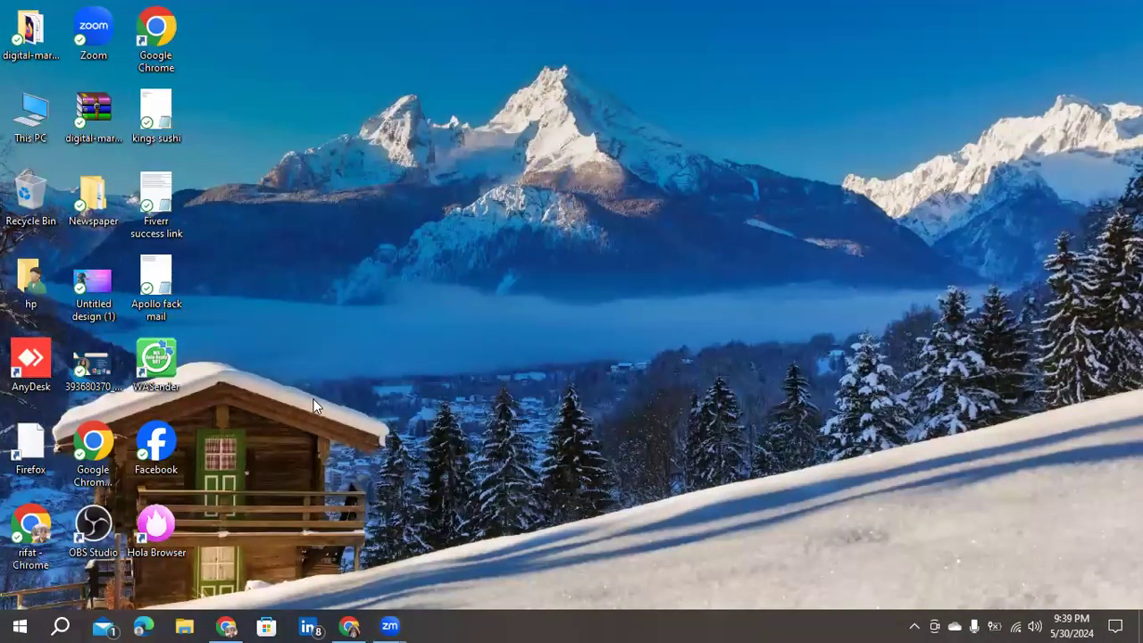
# Step: Close the Chrome window that shows the Zoom post-attendee page
pyautogui.moveTo(246, 622)
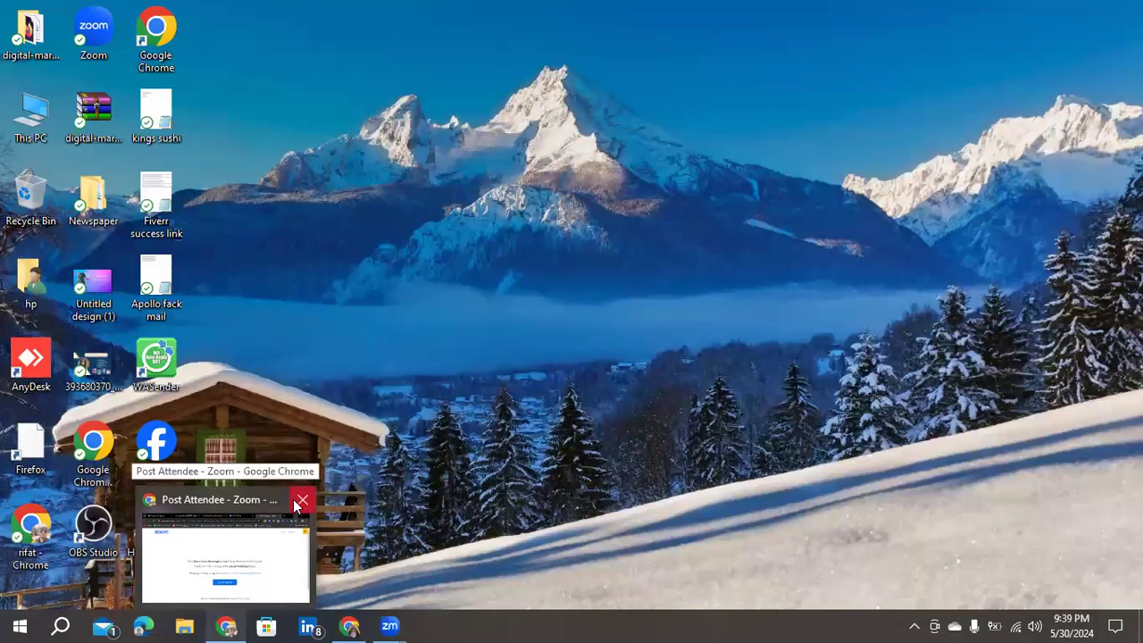
pyautogui.click(301, 501)
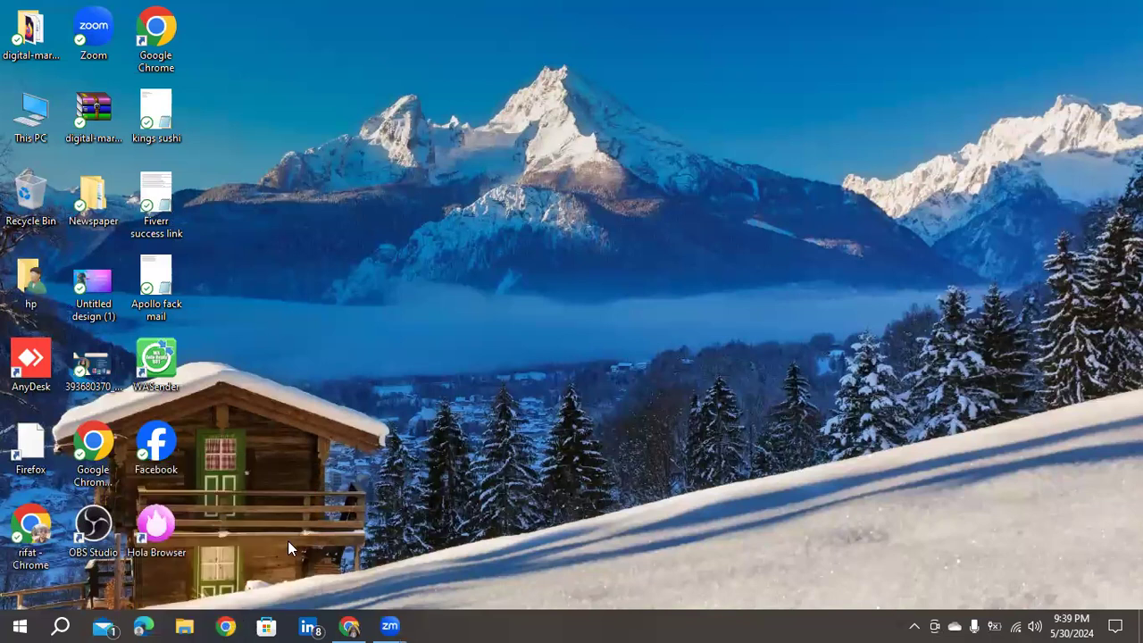
pyautogui.click(65, 624)
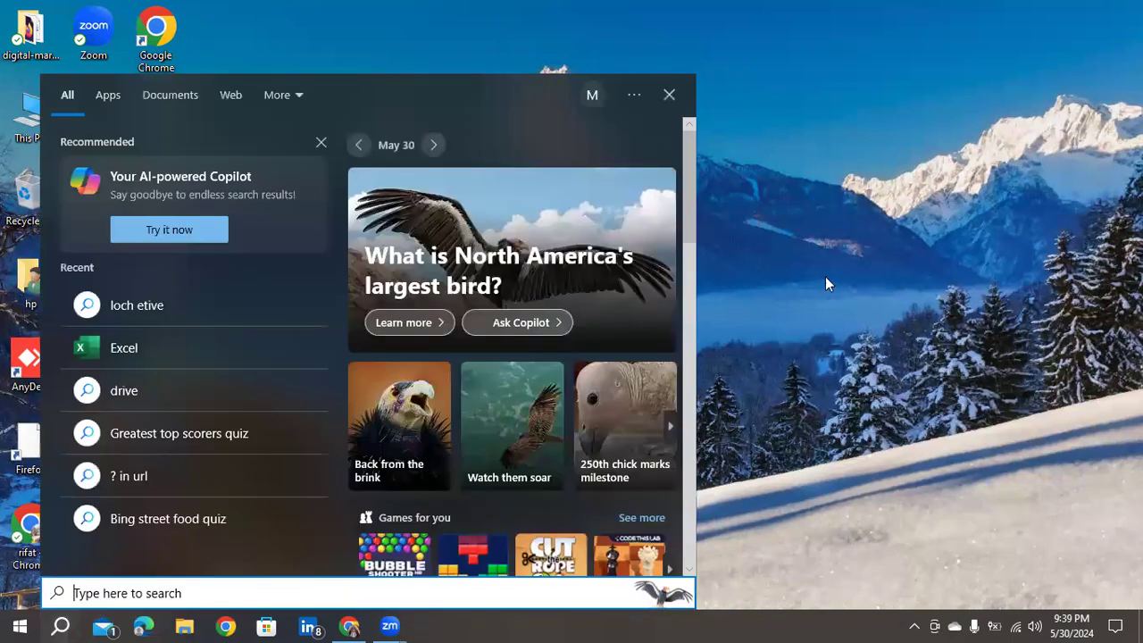
pyautogui.click(669, 94)
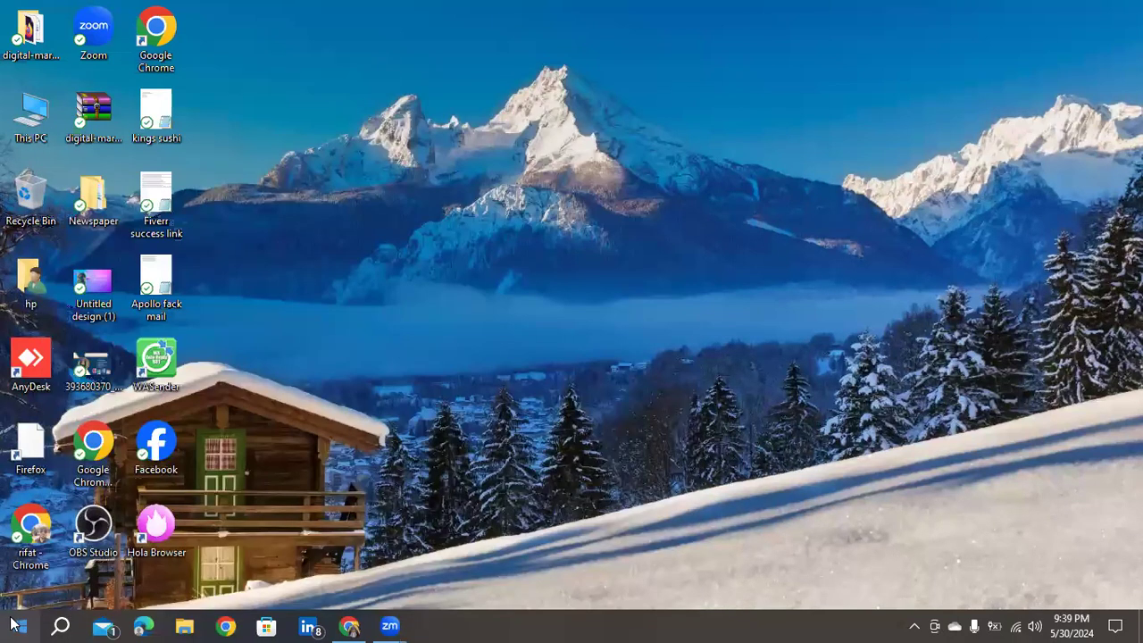
# Step: Search the computer for "word", launch the Word app and maximize its window
pyautogui.click(61, 624)
pyautogui.write('word')
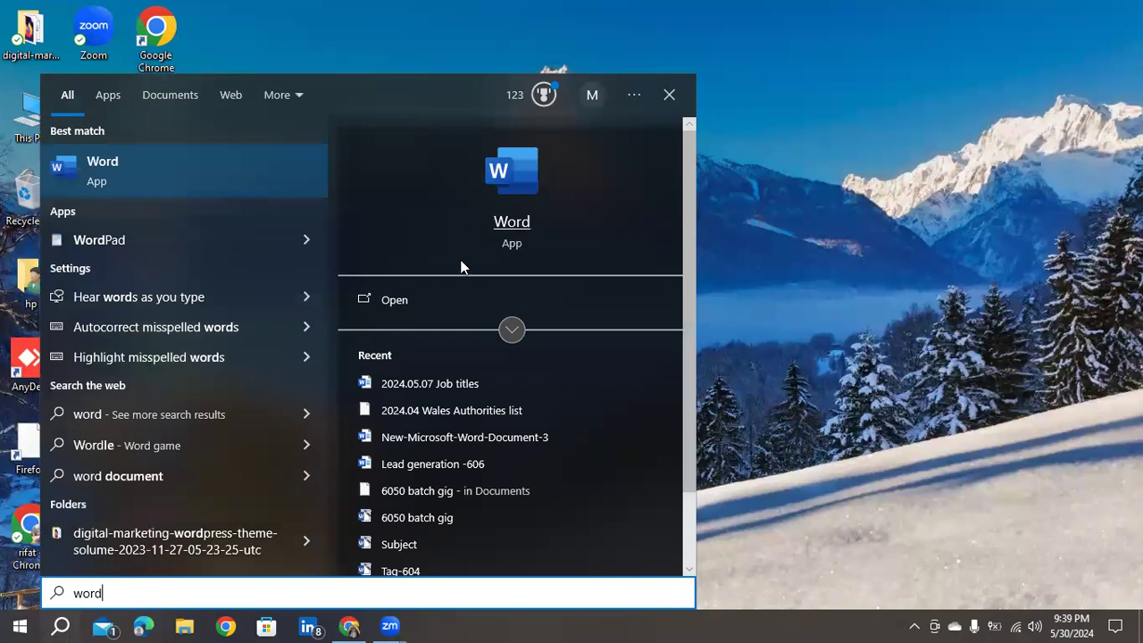
pyautogui.click(390, 306)
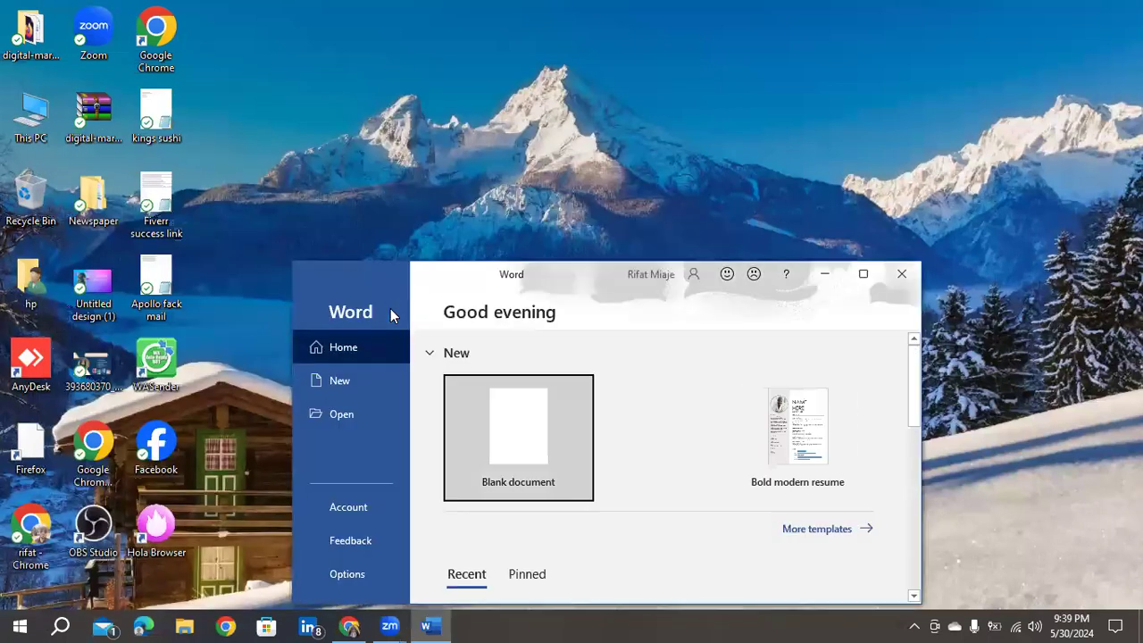
pyautogui.click(853, 279)
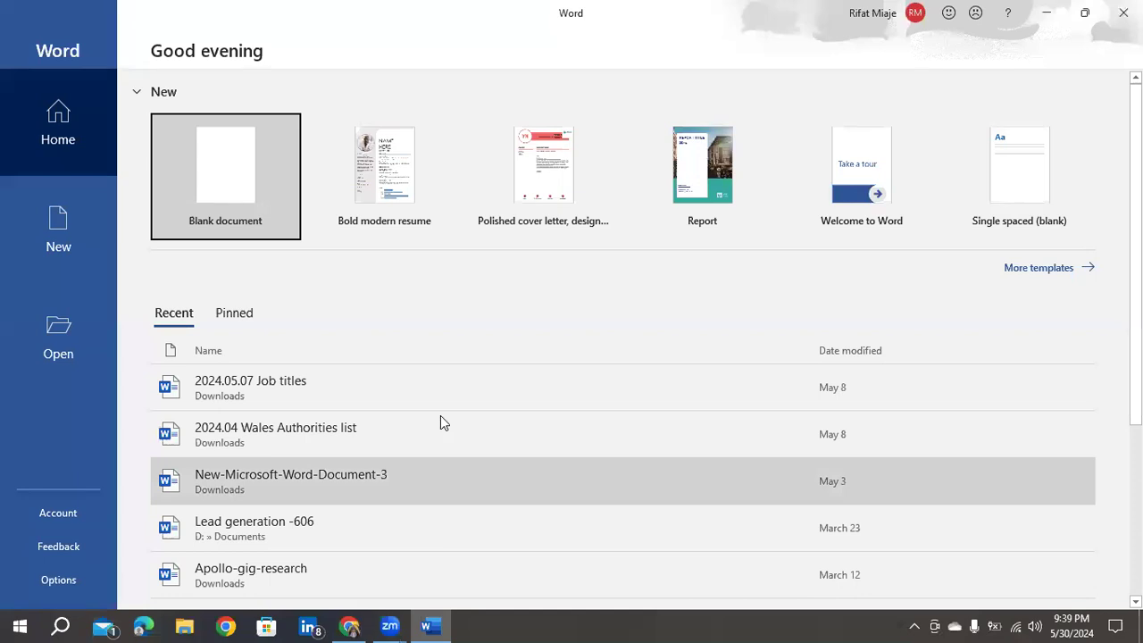
# Step: View the Office account information, then look through the recent and pinned documents on the start page
pyautogui.click(59, 513)
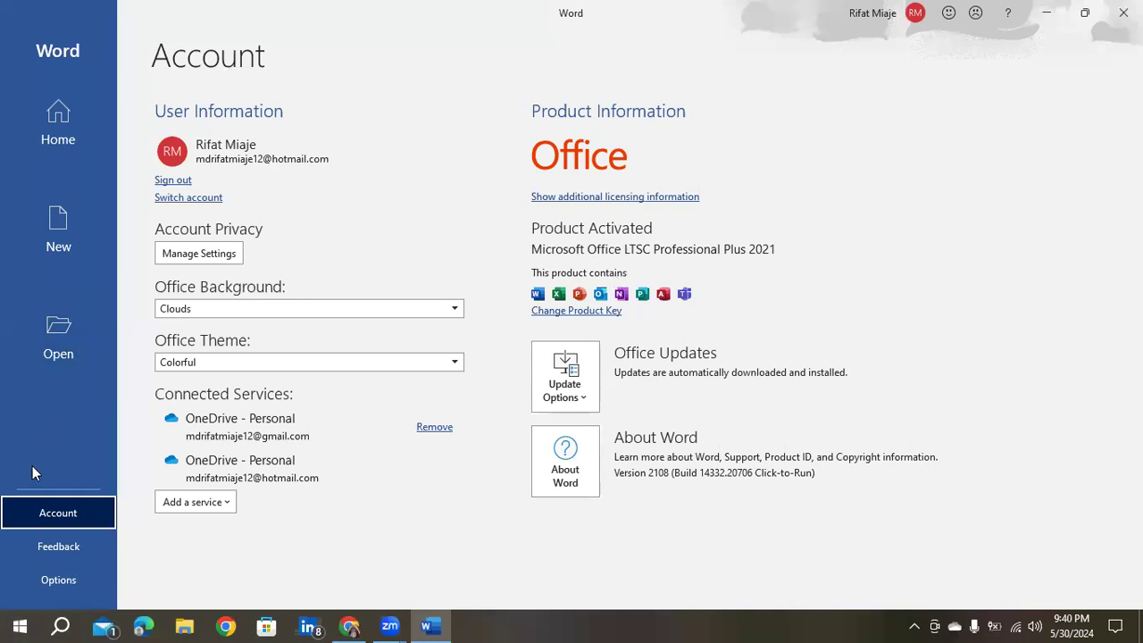
pyautogui.click(46, 141)
pyautogui.scroll(-1, 438, 358)
pyautogui.scroll(-4, 335, 415)
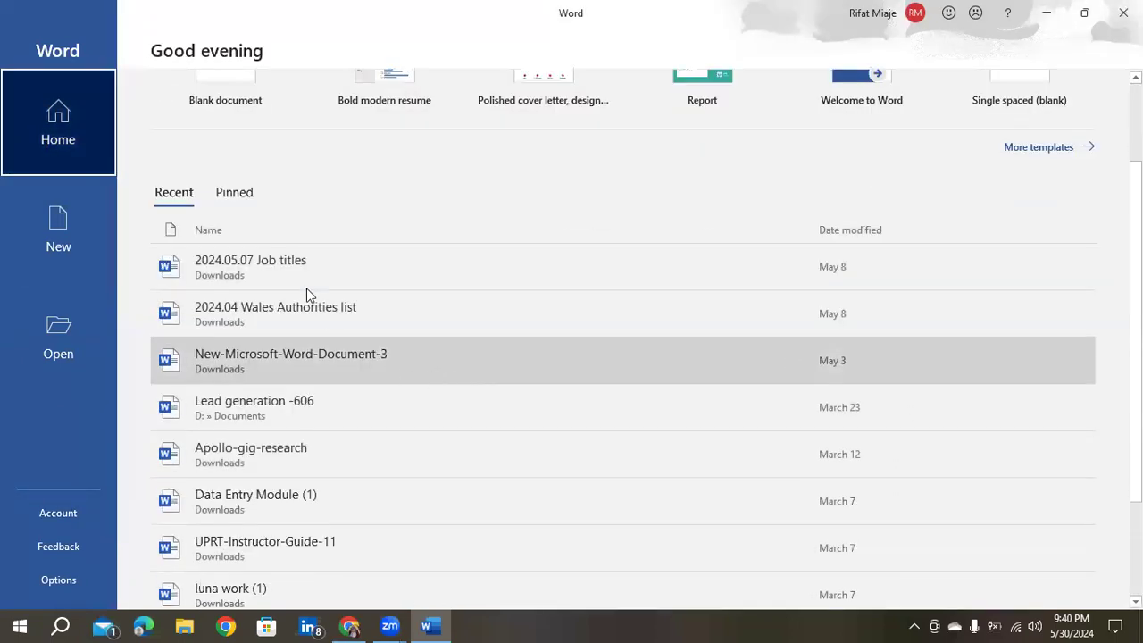
pyautogui.scroll(3, 219, 321)
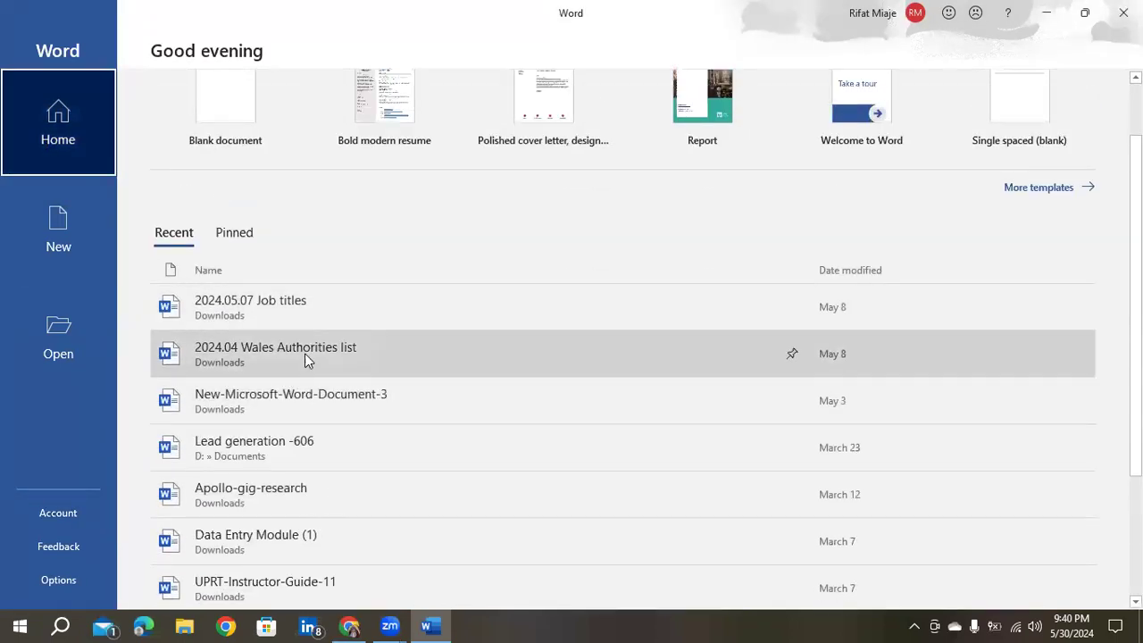
pyautogui.scroll(-3, 327, 403)
pyautogui.scroll(3, 348, 517)
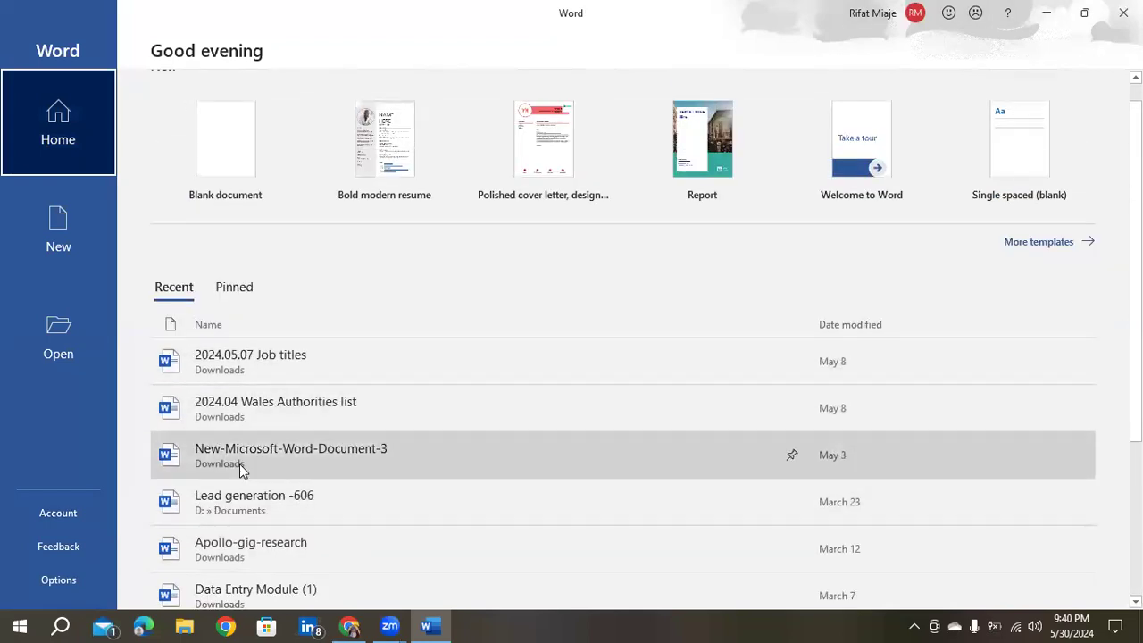
pyautogui.scroll(-2, 253, 400)
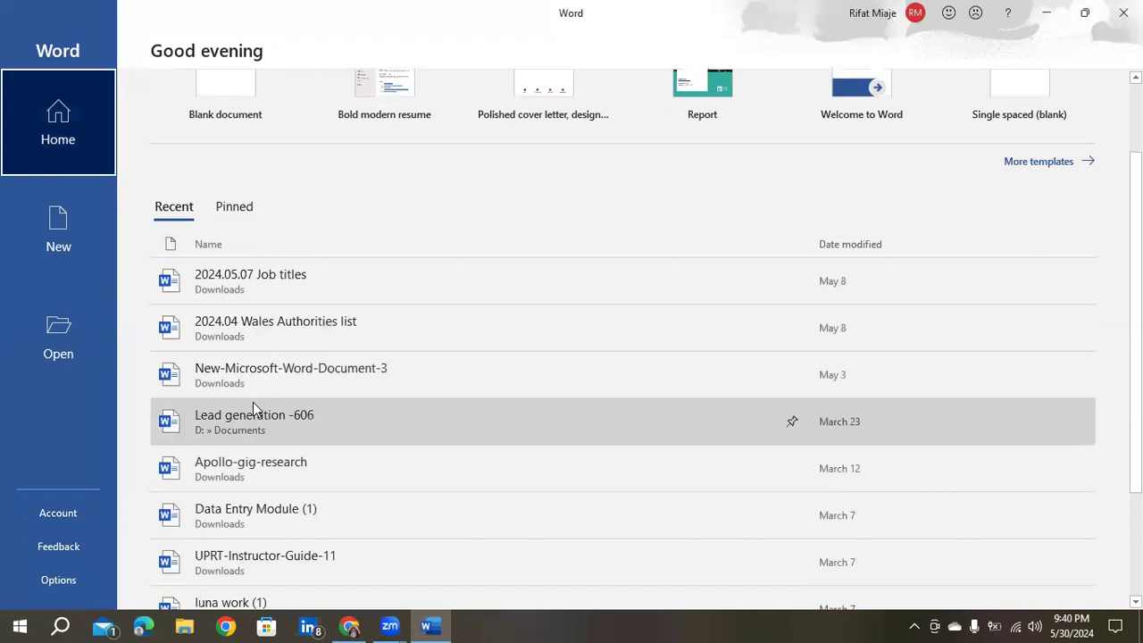
pyautogui.scroll(2, 252, 402)
pyautogui.click(243, 319)
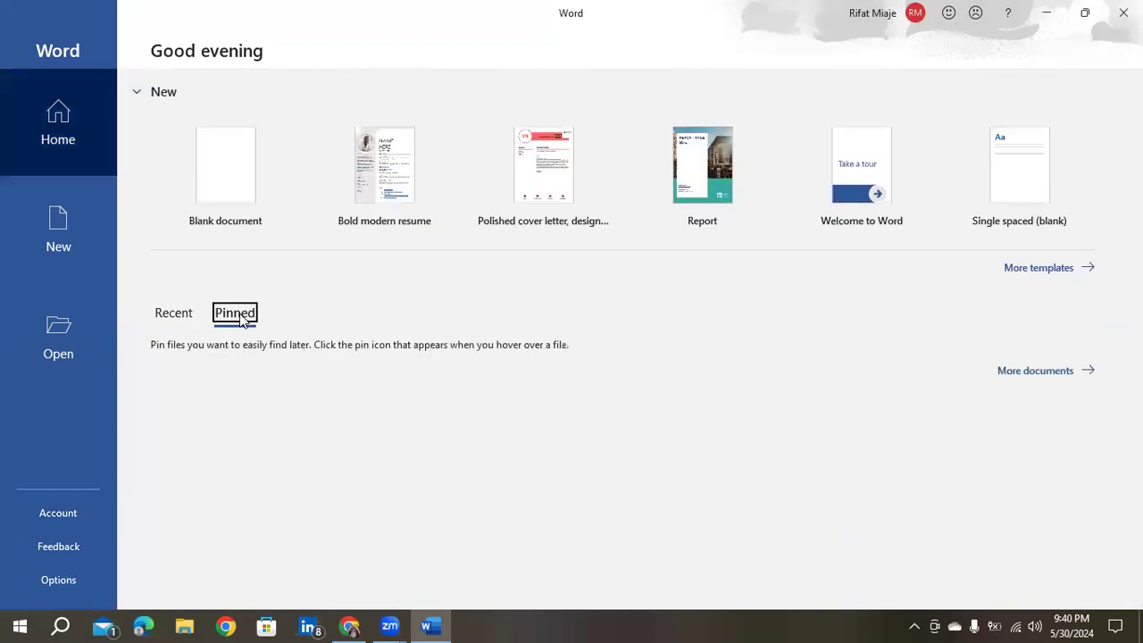
pyautogui.click(176, 321)
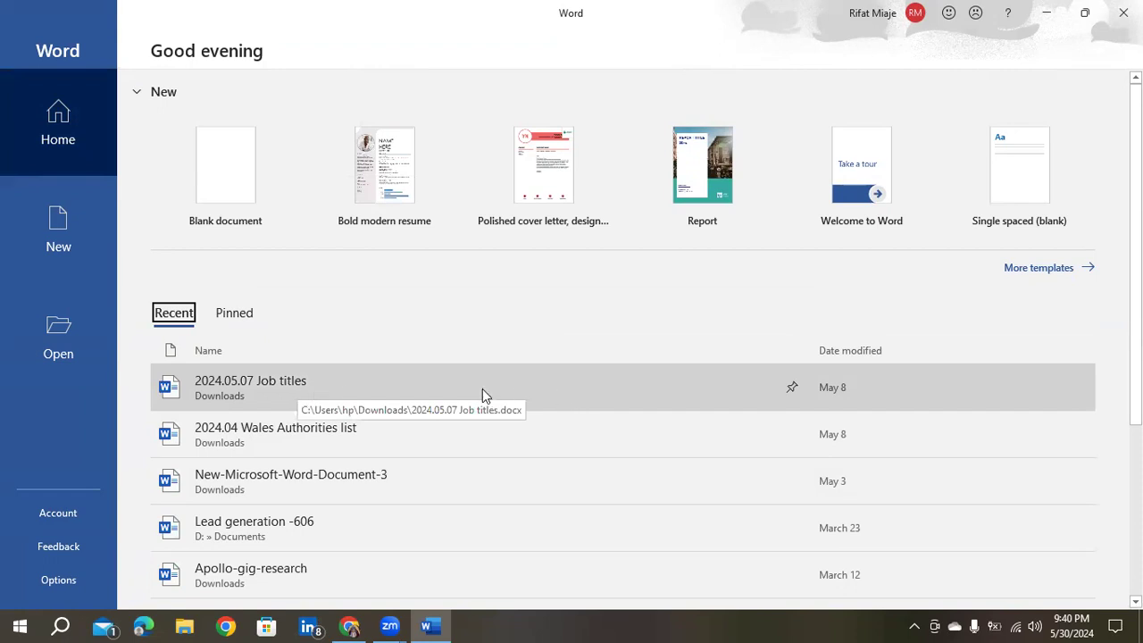
# Step: Pin the recent document "2024.05.07 Job titles" and show the list of pinned documents
pyautogui.click(794, 389)
pyautogui.scroll(-3, 497, 339)
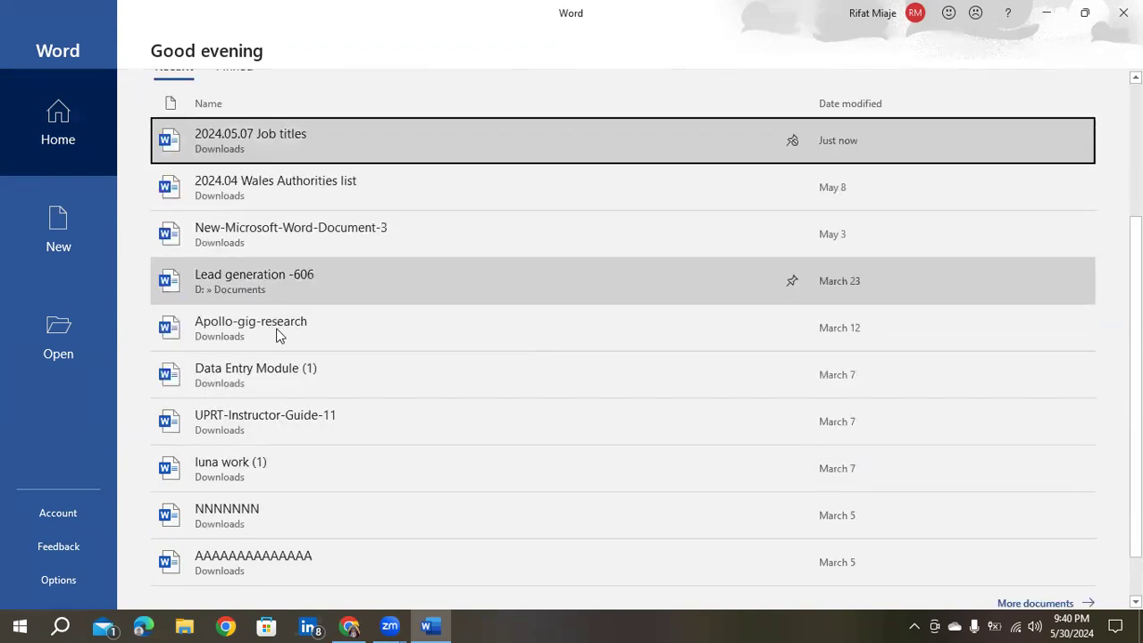
pyautogui.scroll(3, 637, 512)
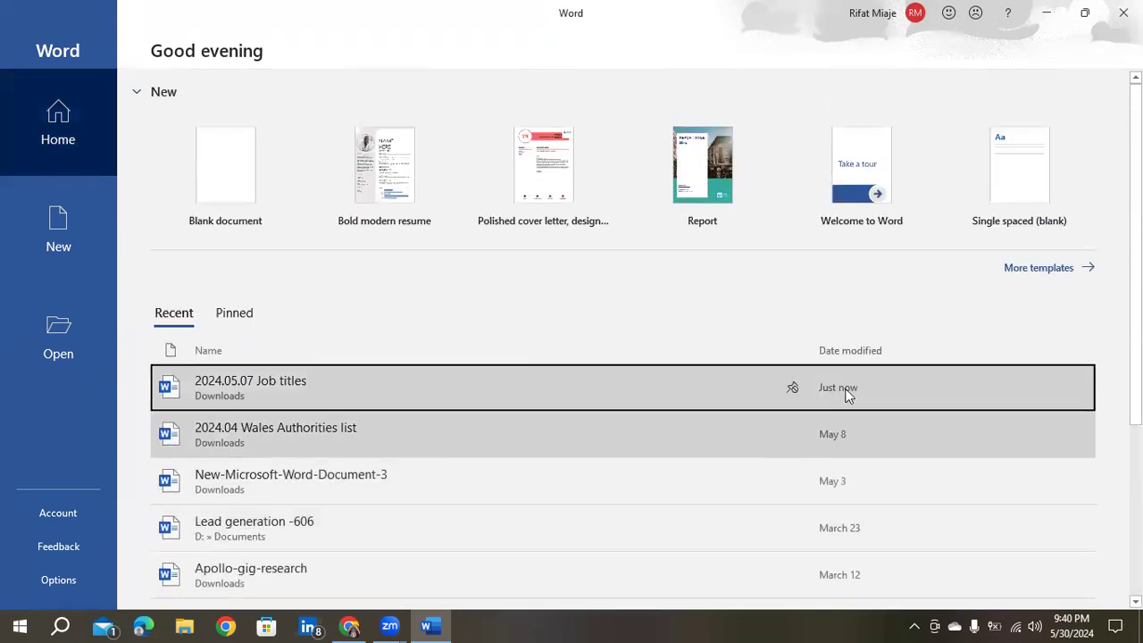
pyautogui.click(235, 315)
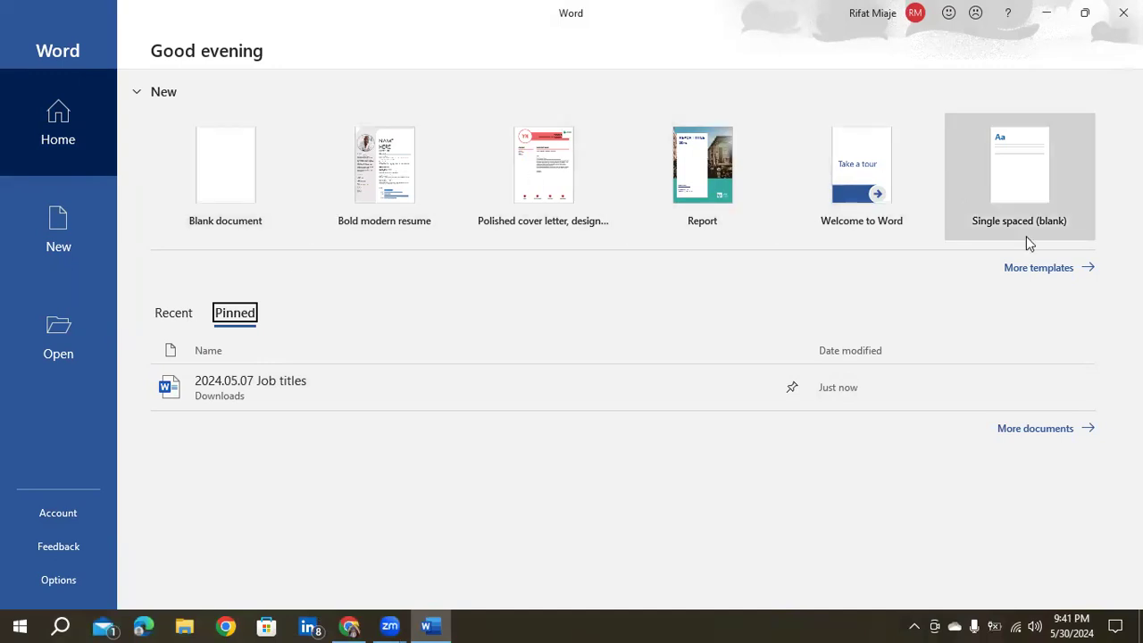
# Step: Look through the full gallery of document templates, from the blank document to the invoices, letterheads and flyers
pyautogui.click(1035, 269)
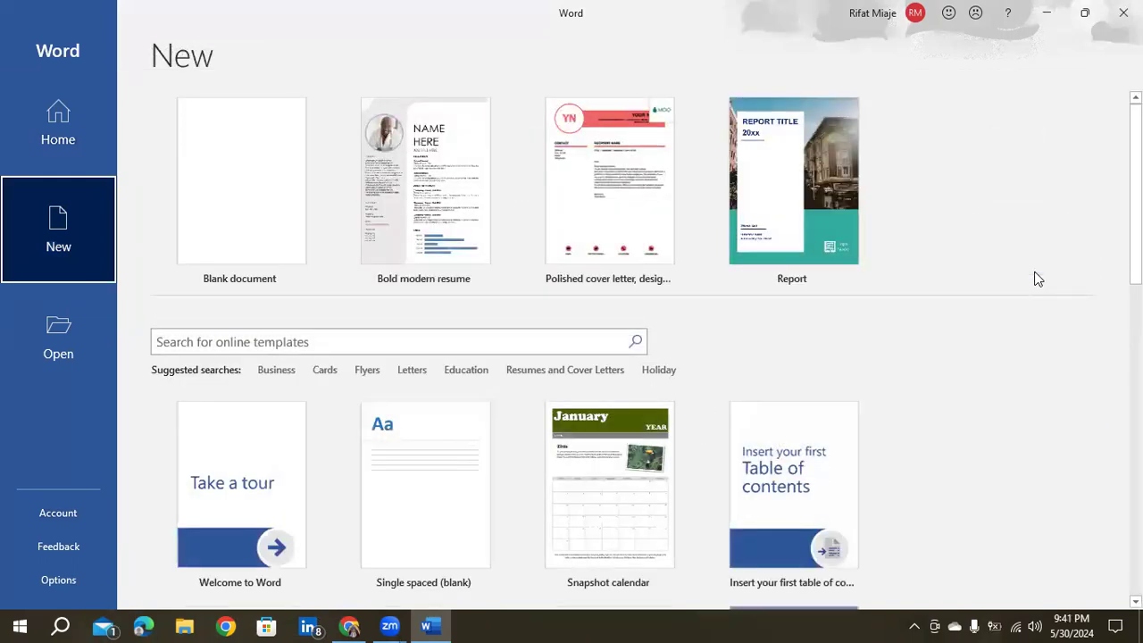
pyautogui.scroll(-3, 857, 405)
pyautogui.scroll(-5, 857, 406)
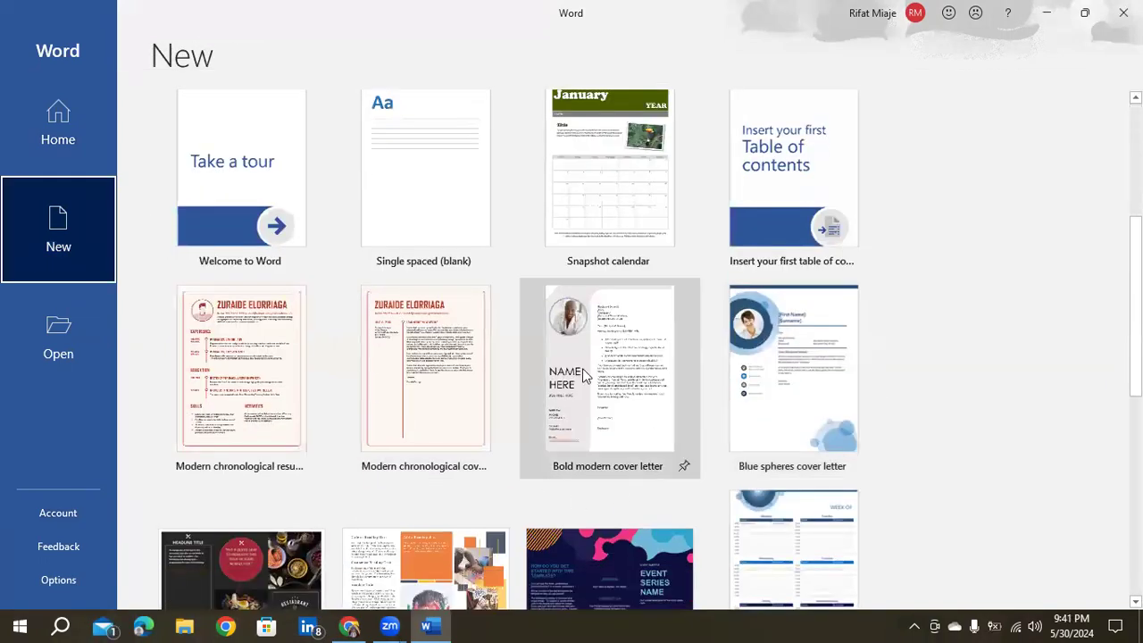
pyautogui.scroll(3, 573, 454)
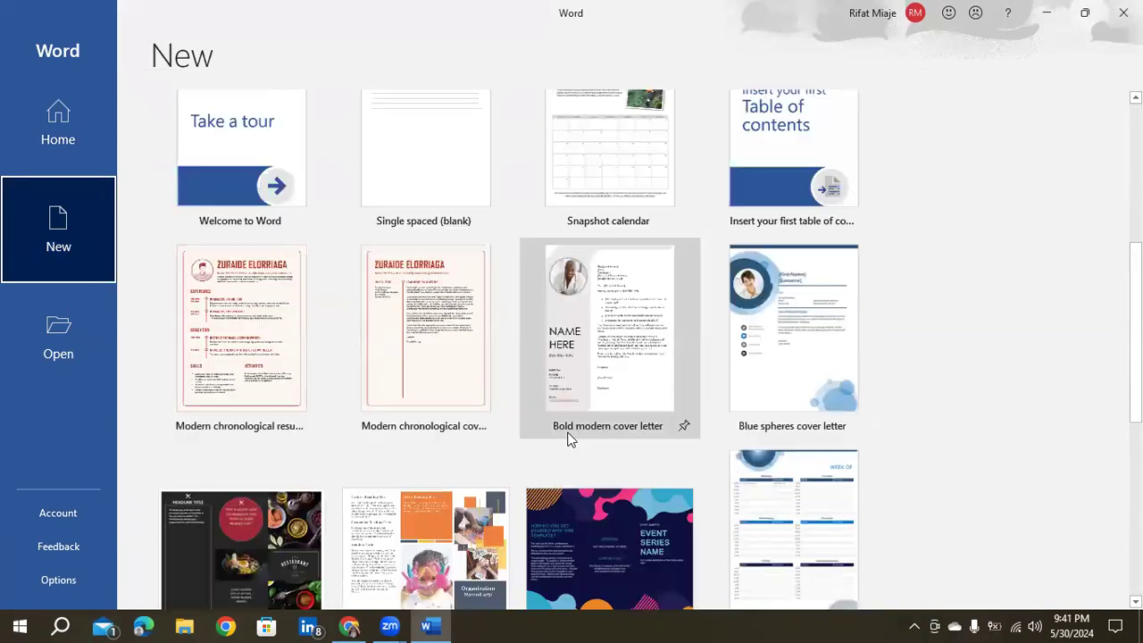
pyautogui.scroll(1, 411, 384)
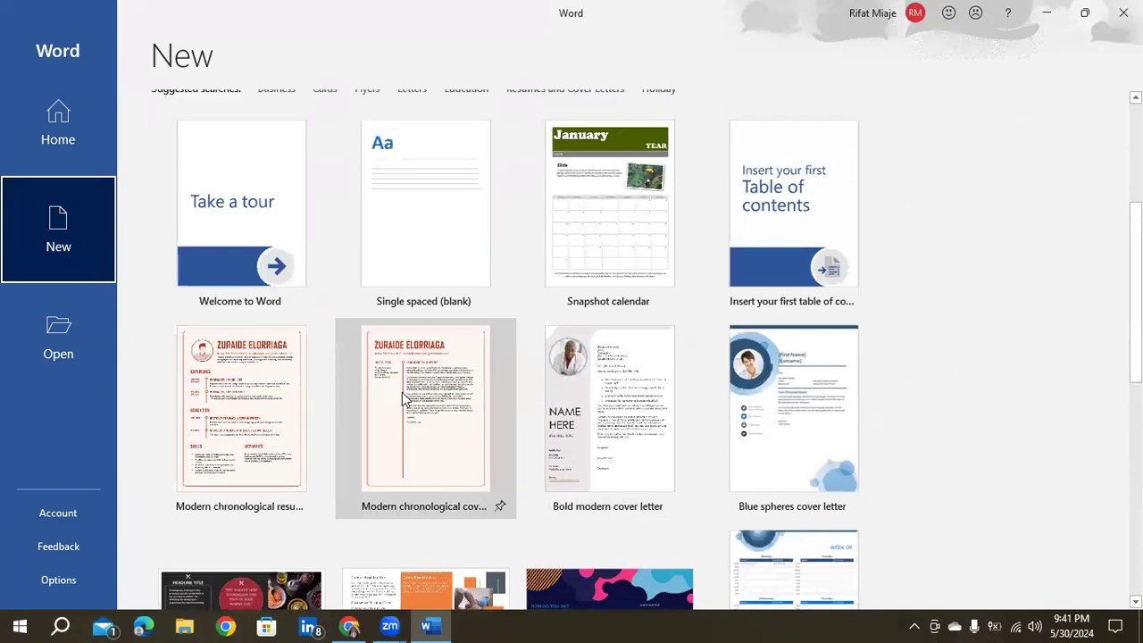
pyautogui.scroll(-2, 419, 418)
pyautogui.scroll(-4, 420, 425)
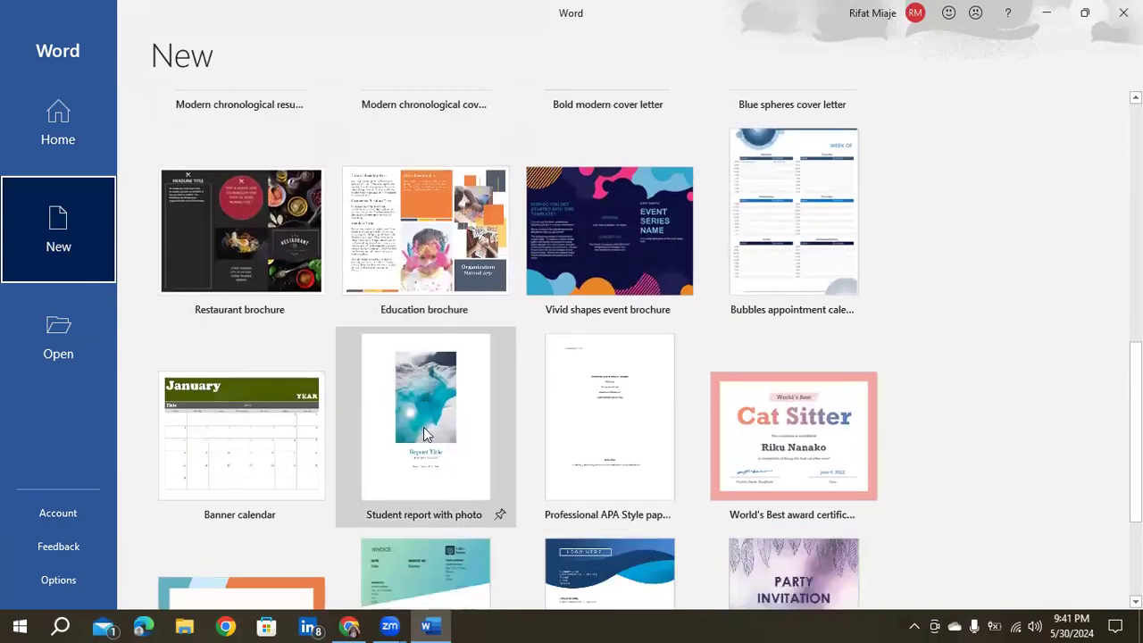
pyautogui.scroll(-1, 423, 431)
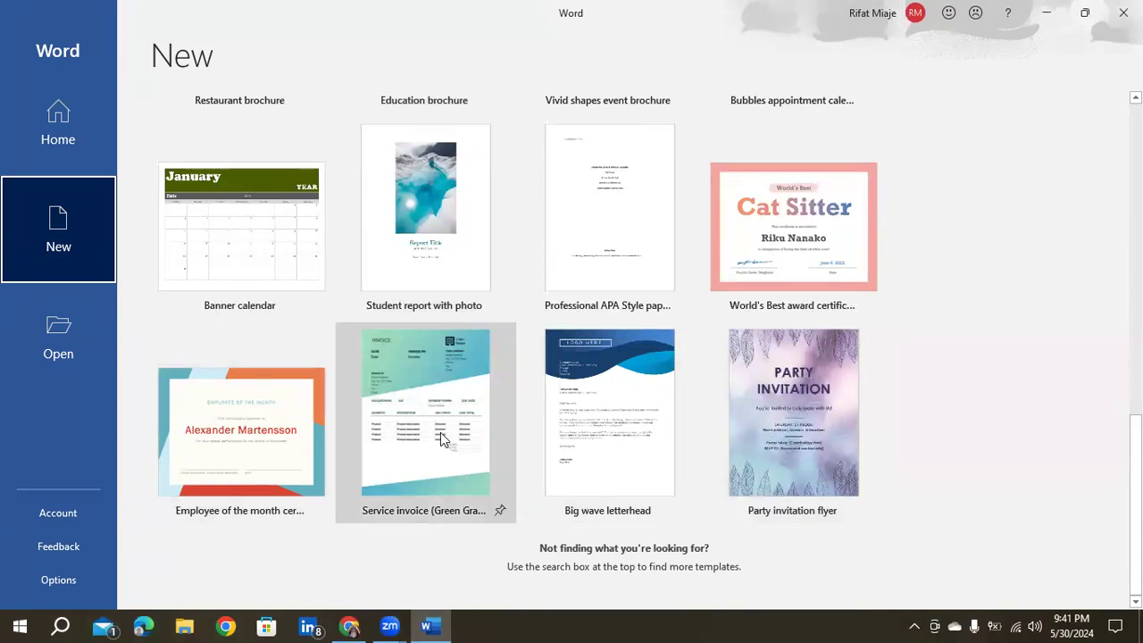
pyautogui.scroll(1, 438, 442)
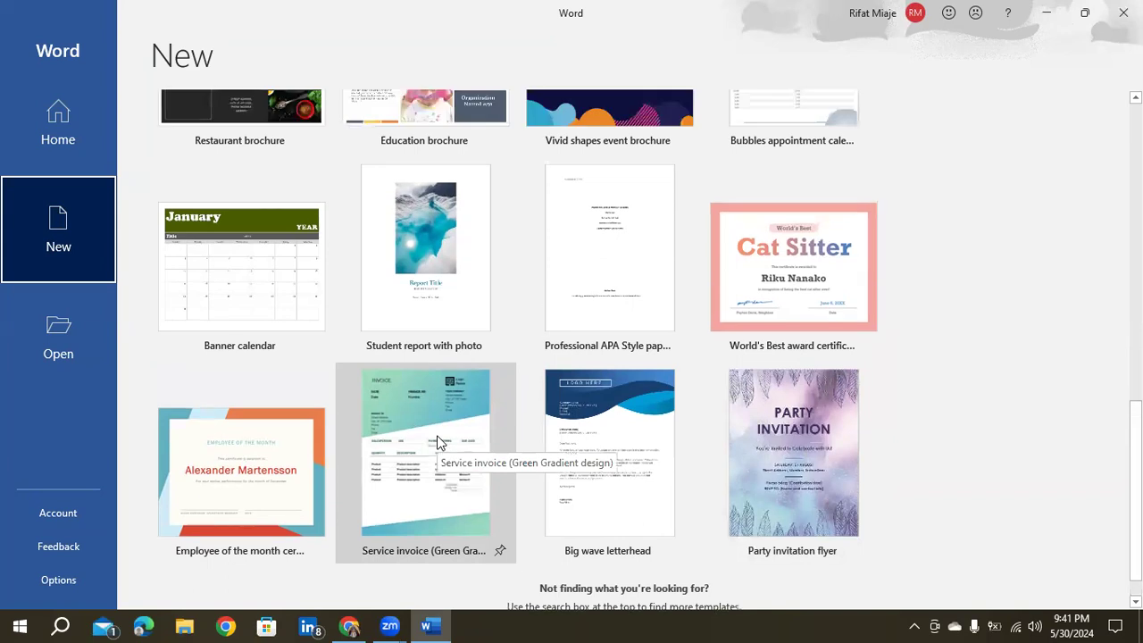
pyautogui.scroll(2, 417, 470)
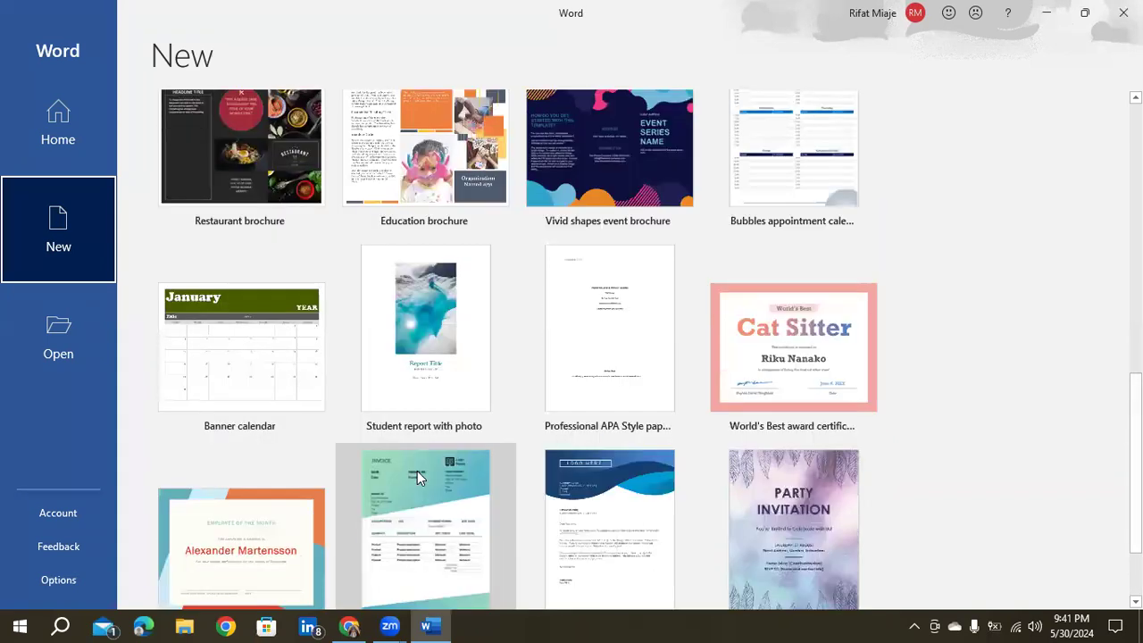
pyautogui.scroll(-3, 423, 477)
pyautogui.scroll(5, 425, 483)
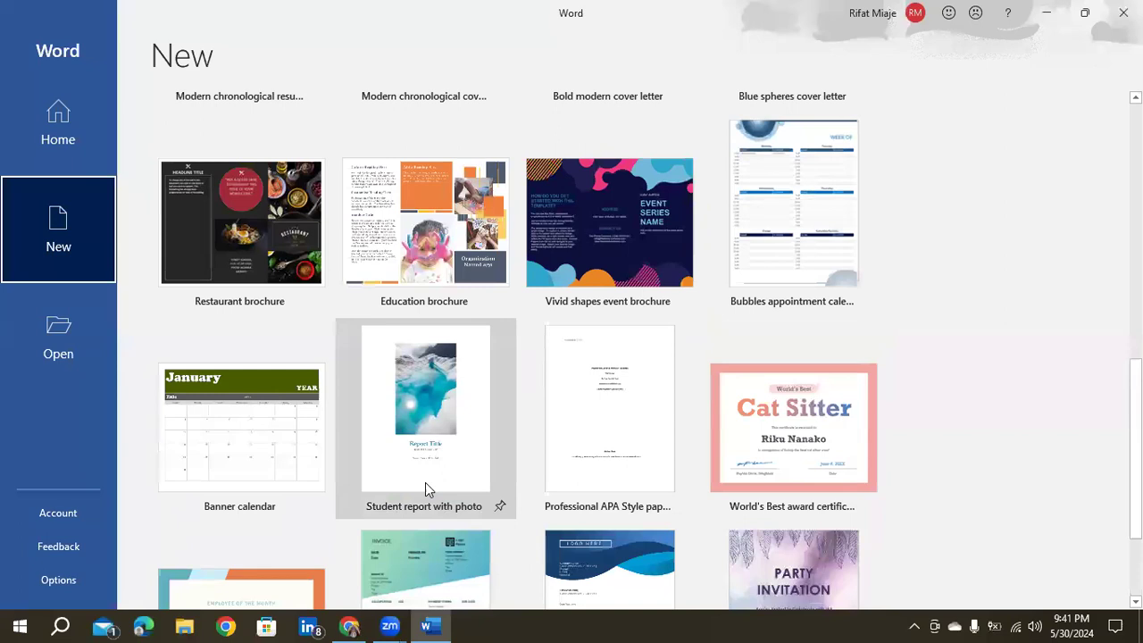
pyautogui.scroll(12, 425, 482)
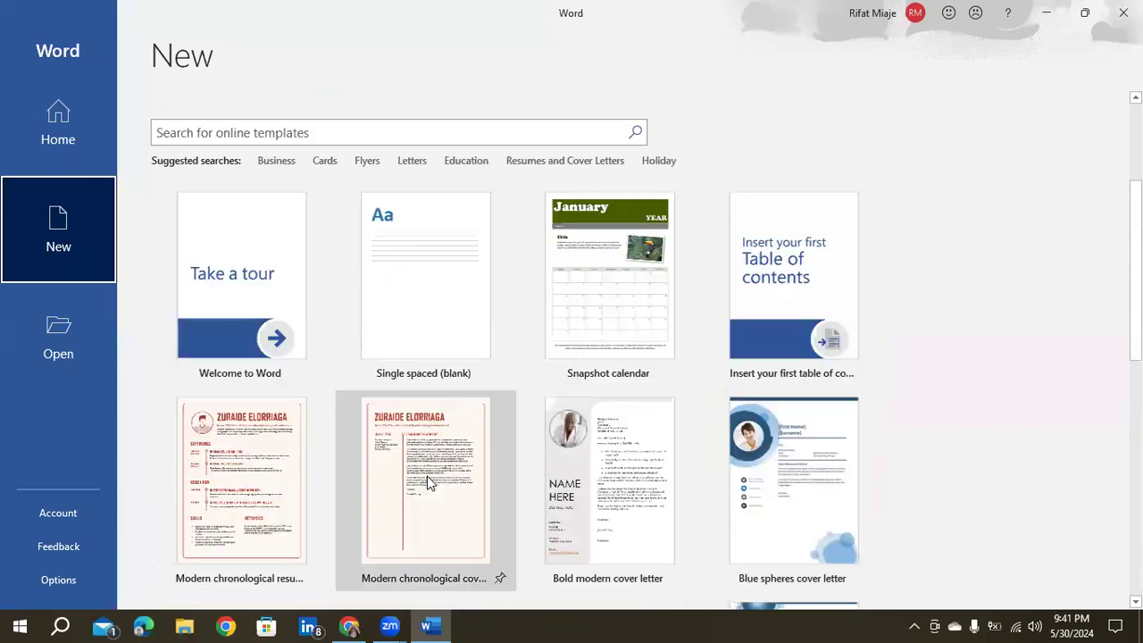
pyautogui.scroll(3, 427, 482)
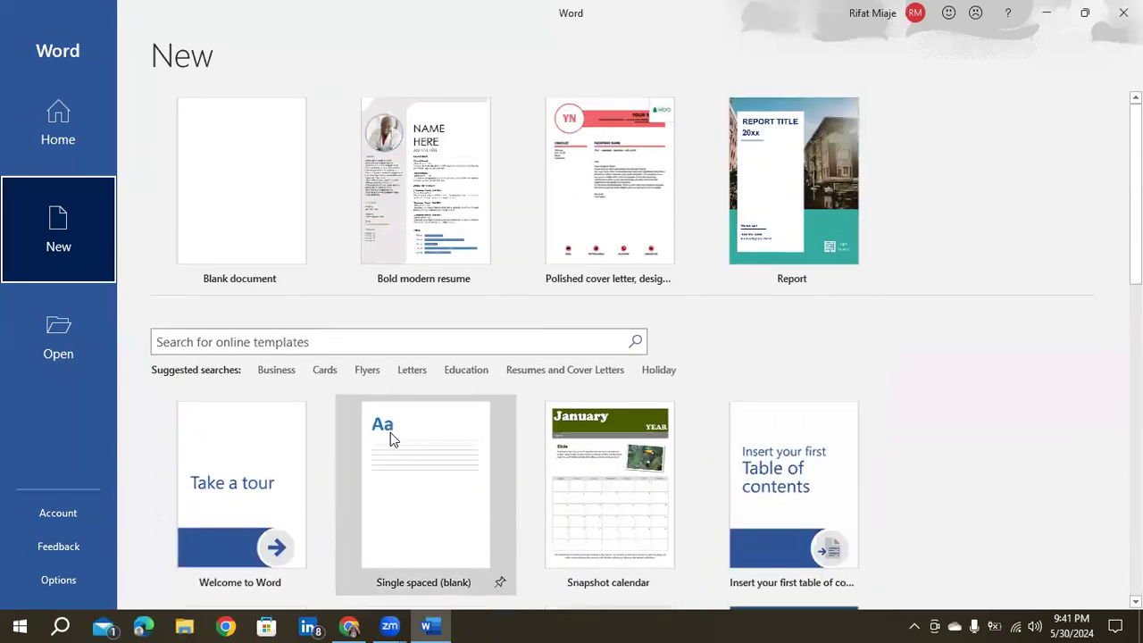
# Step: Create a new blank document
pyautogui.click(243, 227)
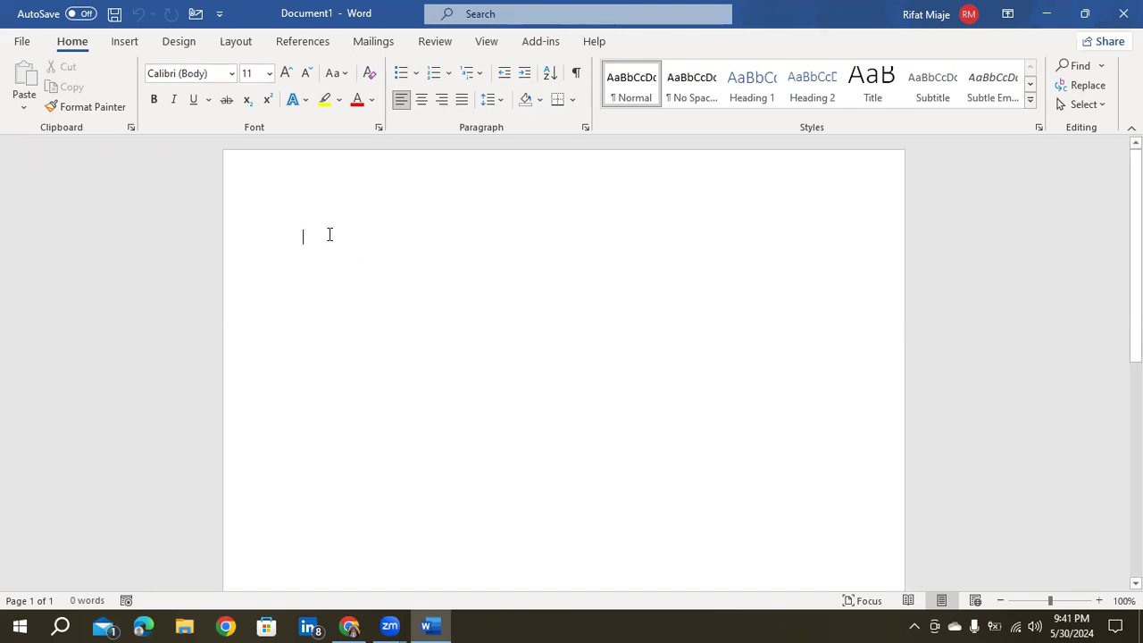
pyautogui.scroll(-10, 357, 298)
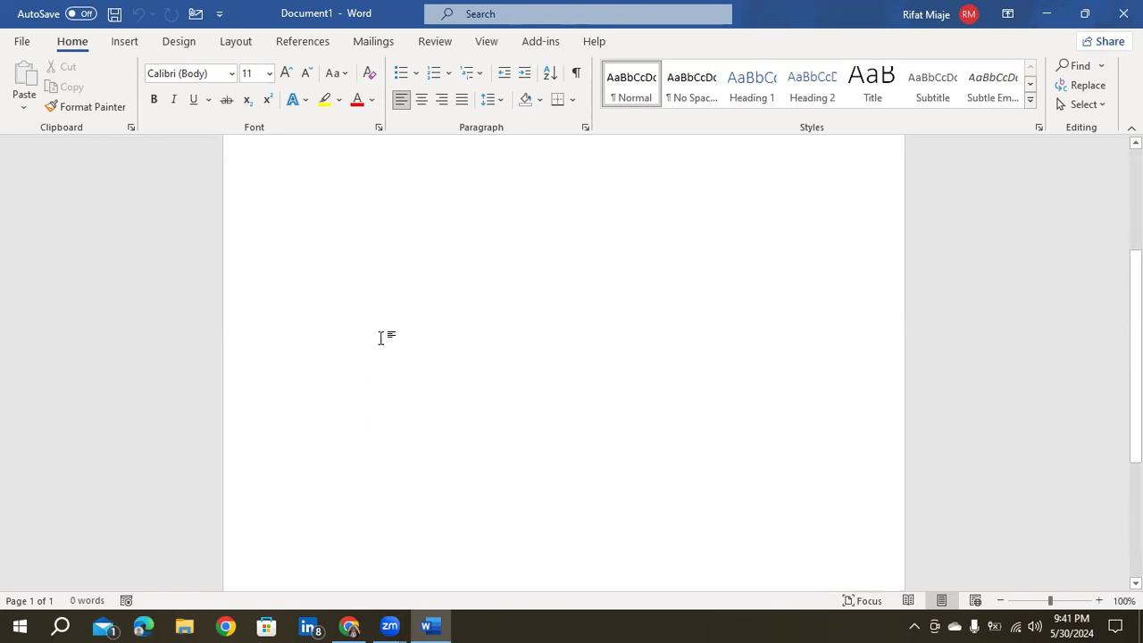
pyautogui.scroll(5, 381, 326)
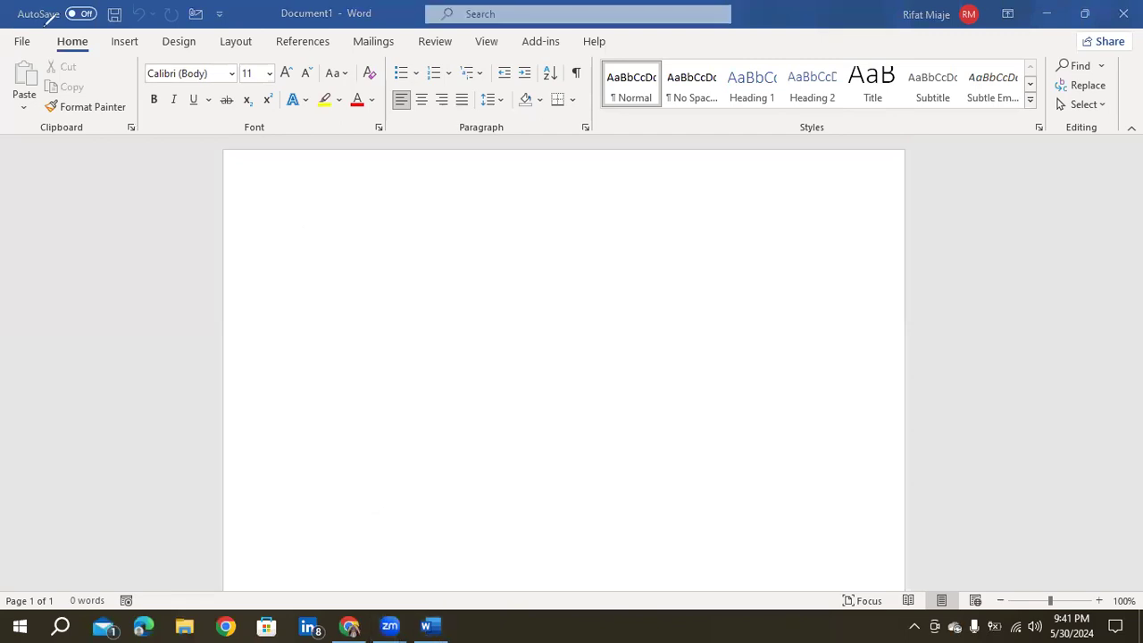
pyautogui.moveTo(4, 14)
pyautogui.mouseDown()
pyautogui.moveTo(15, 83)
pyautogui.moveTo(183, 114)
pyautogui.moveTo(1110, 102)
pyautogui.moveTo(1111, 12)
pyautogui.moveTo(753, 34)
pyautogui.moveTo(6, 14)
pyautogui.mouseUp()
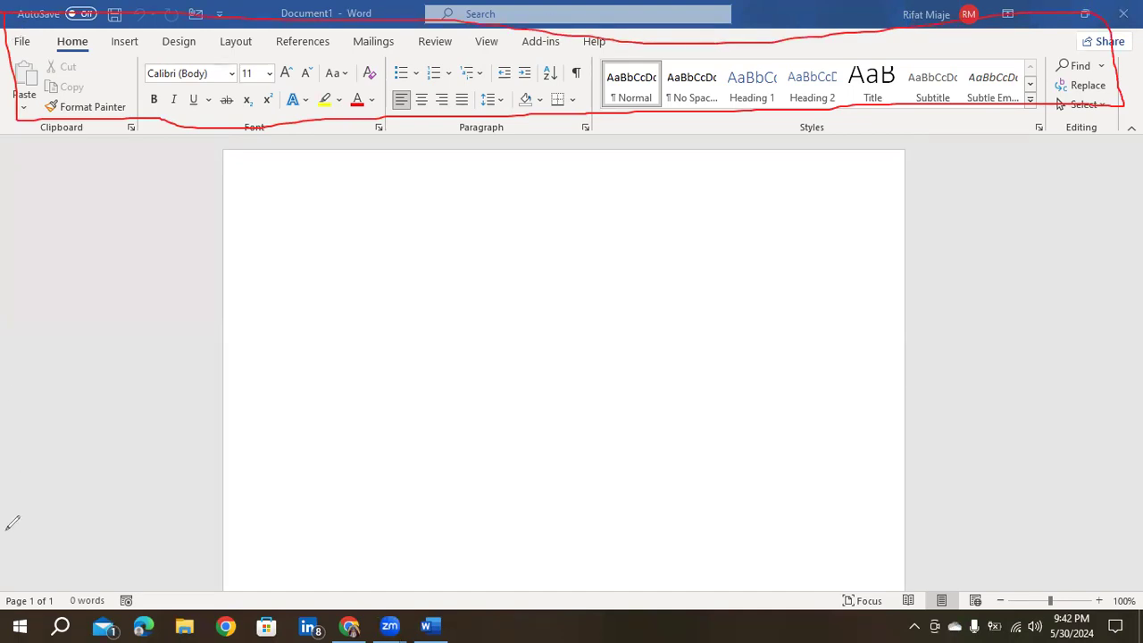
pyautogui.press('e')
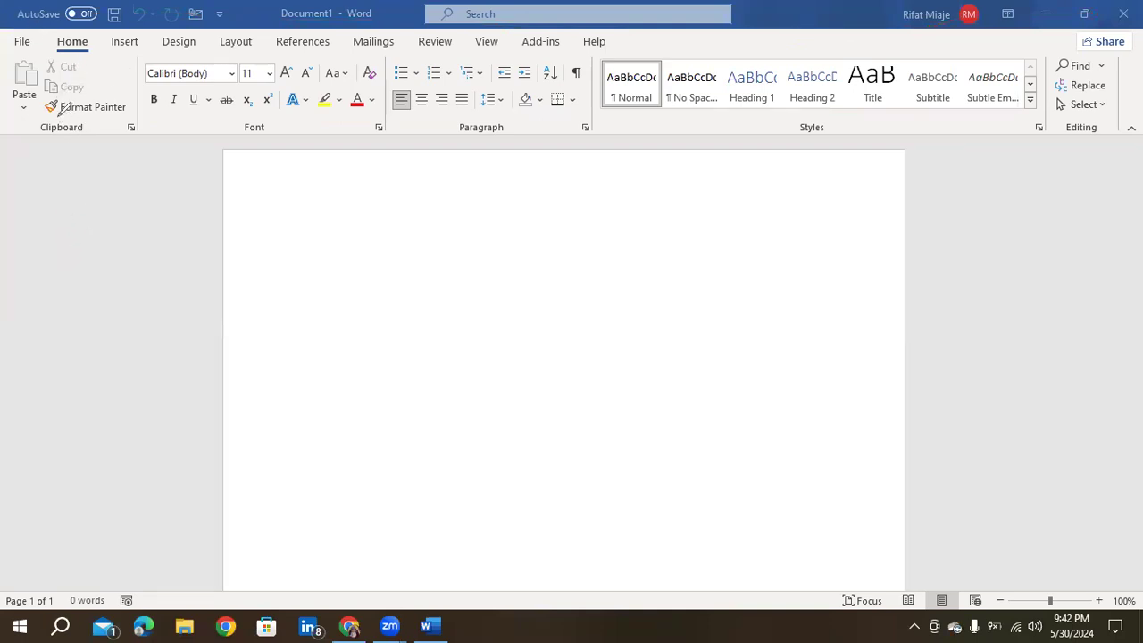
pyautogui.moveTo(55, 116)
pyautogui.mouseDown()
pyautogui.moveTo(101, 119)
pyautogui.moveTo(27, 120)
pyautogui.mouseUp()
pyautogui.moveTo(234, 121)
pyautogui.mouseDown()
pyautogui.moveTo(289, 123)
pyautogui.moveTo(232, 124)
pyautogui.mouseUp()
pyautogui.moveTo(465, 115)
pyautogui.mouseDown()
pyautogui.moveTo(559, 116)
pyautogui.moveTo(490, 138)
pyautogui.moveTo(482, 111)
pyautogui.mouseUp()
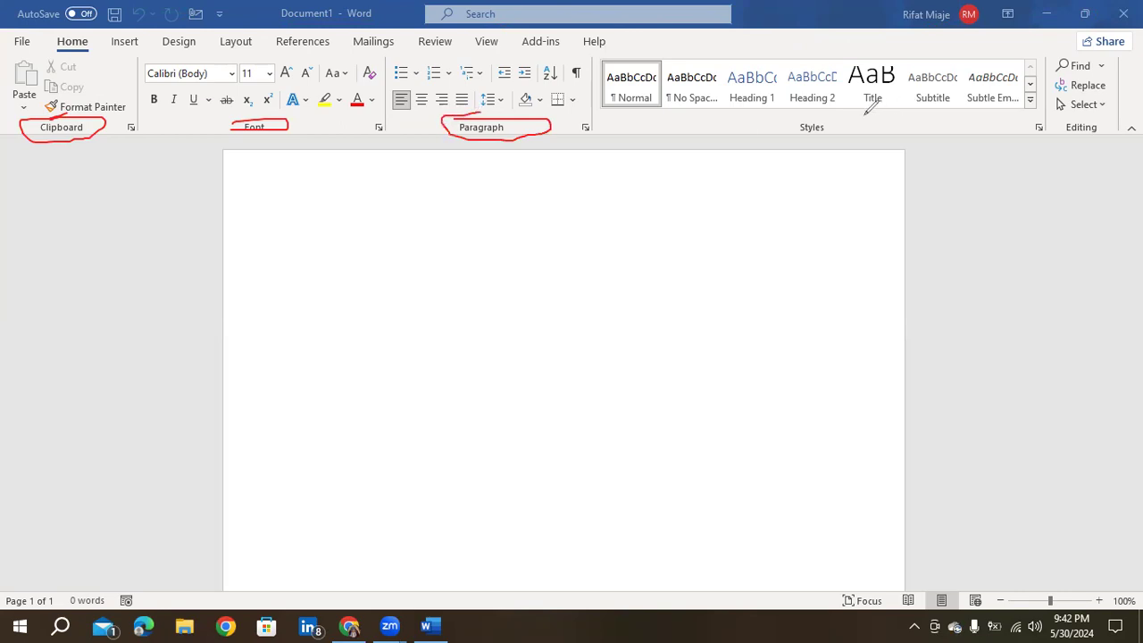
pyautogui.moveTo(789, 124)
pyautogui.mouseDown()
pyautogui.moveTo(871, 127)
pyautogui.moveTo(770, 123)
pyautogui.mouseUp()
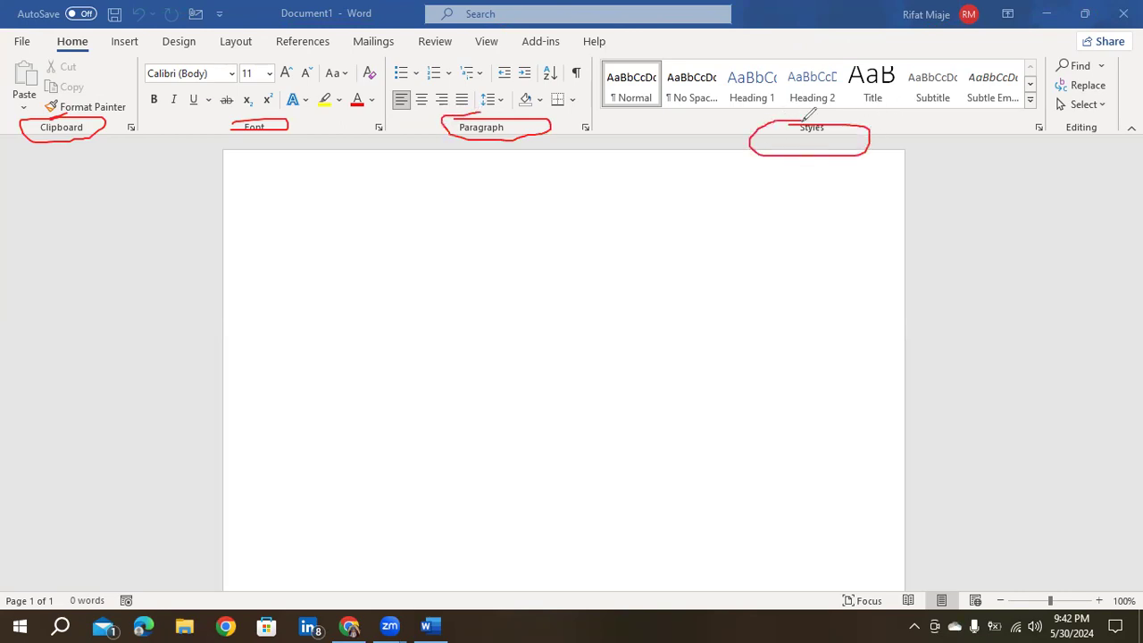
pyautogui.click(6, 539)
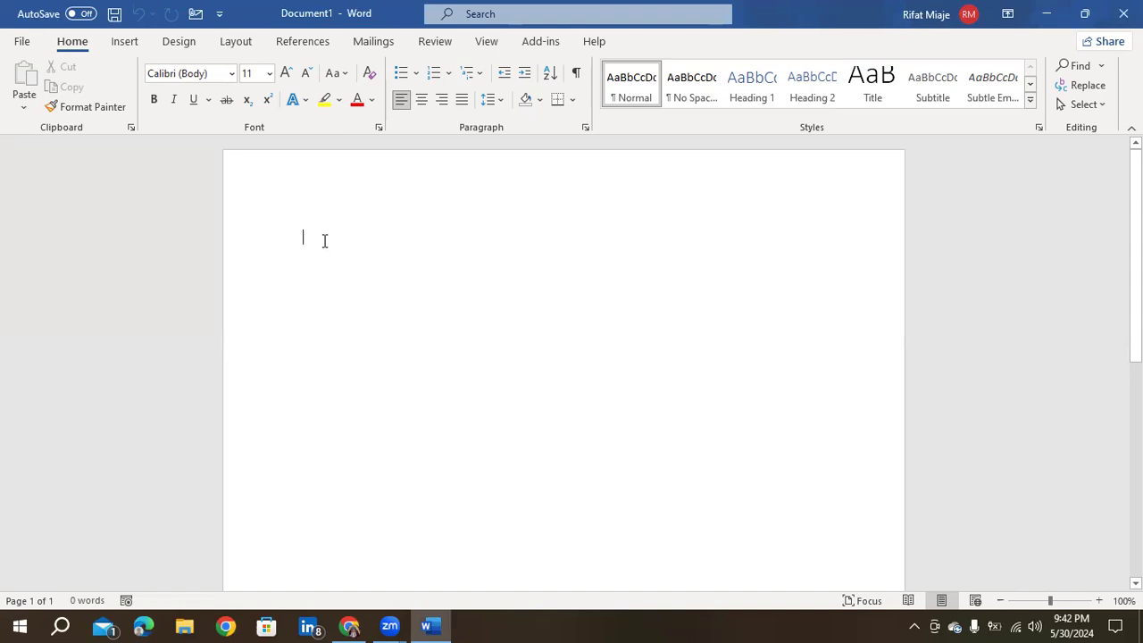
# Step: Enter the title line "Recovery It Ltd Freelancing course-2024" at the beginning of the blank document
pyautogui.write('Re')
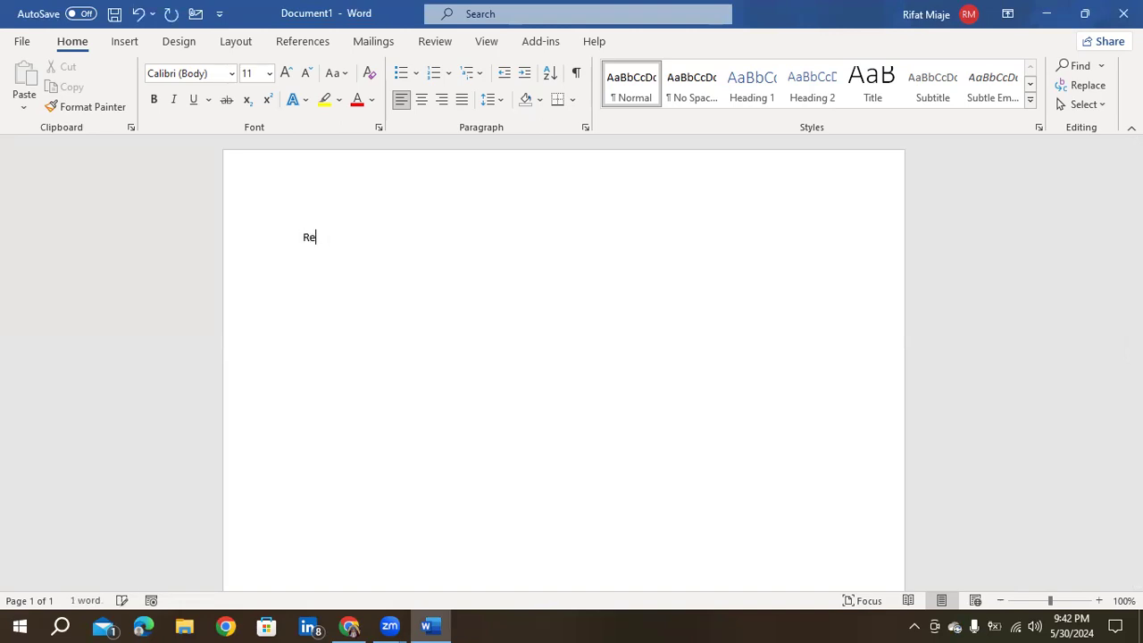
pyautogui.write('covery It Ltd ')
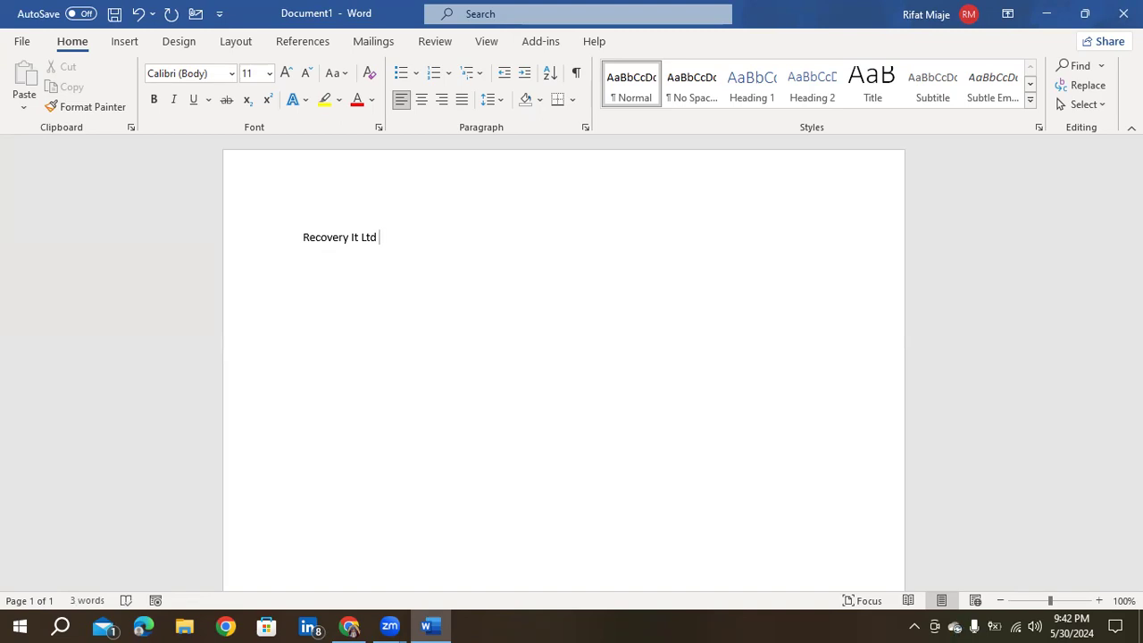
pyautogui.write('Freelancing cour')
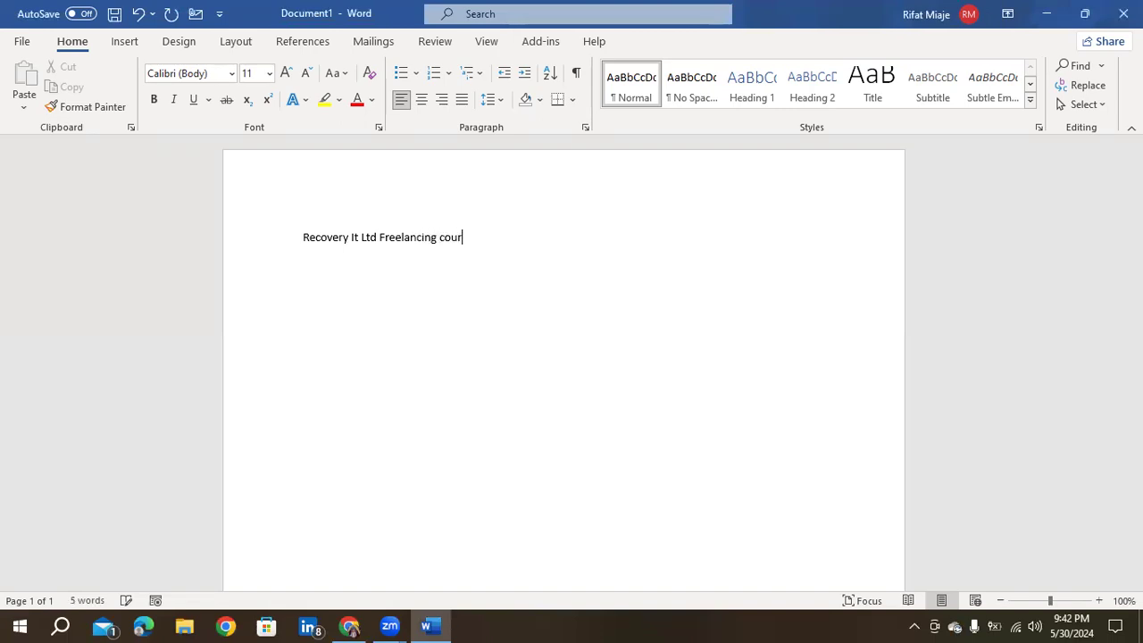
pyautogui.write('se-2024')
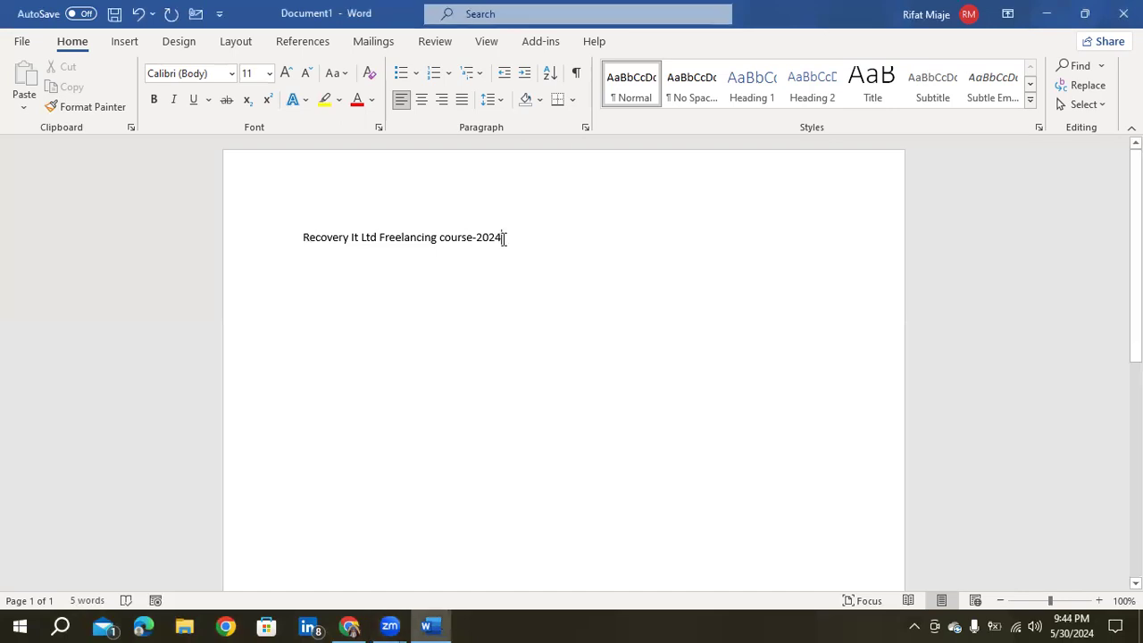
# Step: Enlarge the whole title line's font in single increments up to size 22
pyautogui.moveTo(501, 238); pyautogui.dragTo(308, 247)
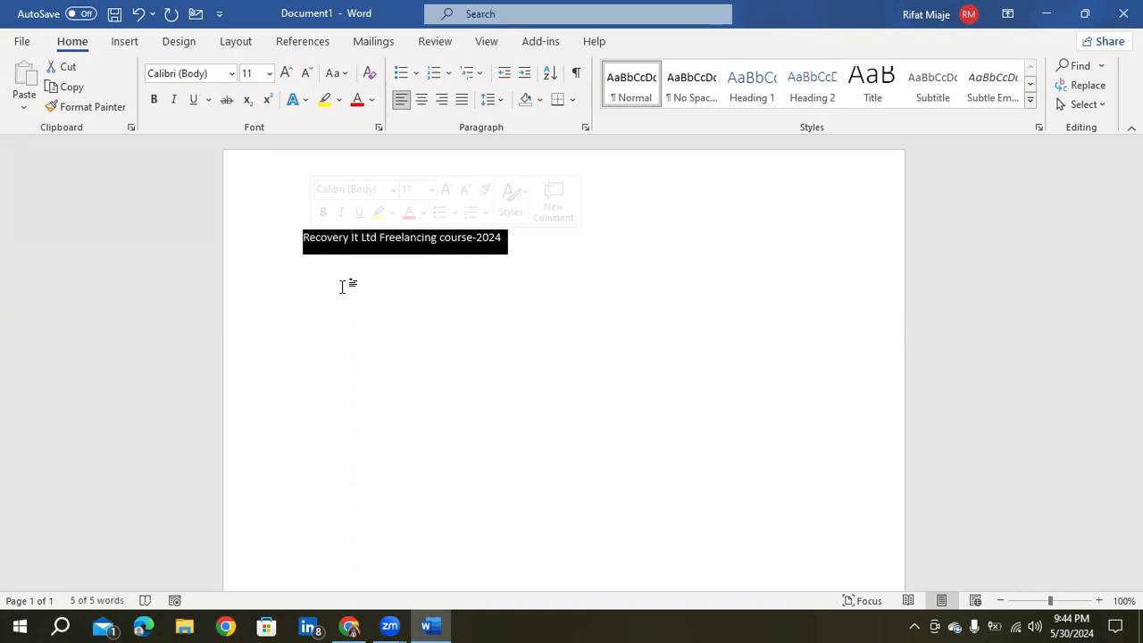
pyautogui.click(449, 320)
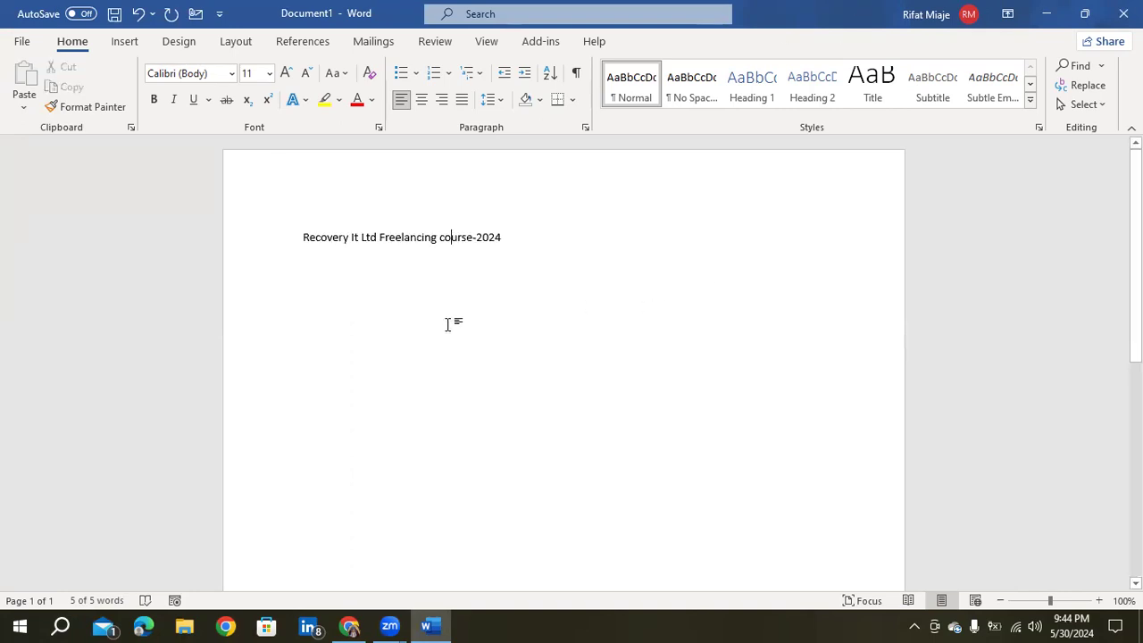
pyautogui.moveTo(302, 237); pyautogui.dragTo(507, 232)
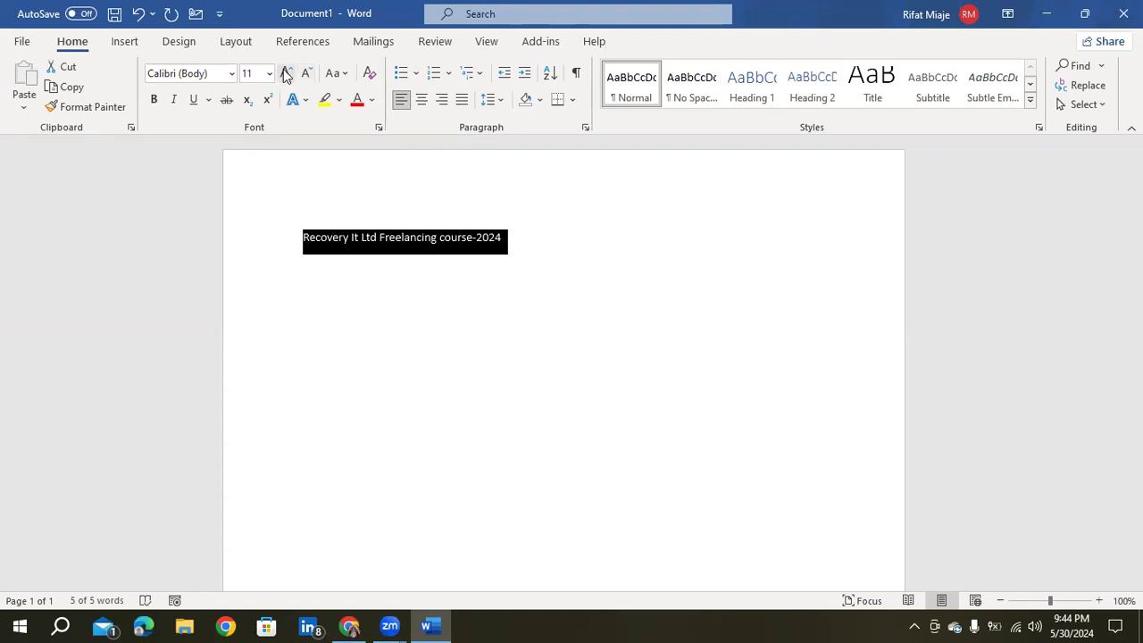
pyautogui.click(285, 74)
pyautogui.click(285, 74)
pyautogui.click(286, 74)
pyautogui.click(286, 74)
pyautogui.click(286, 74)
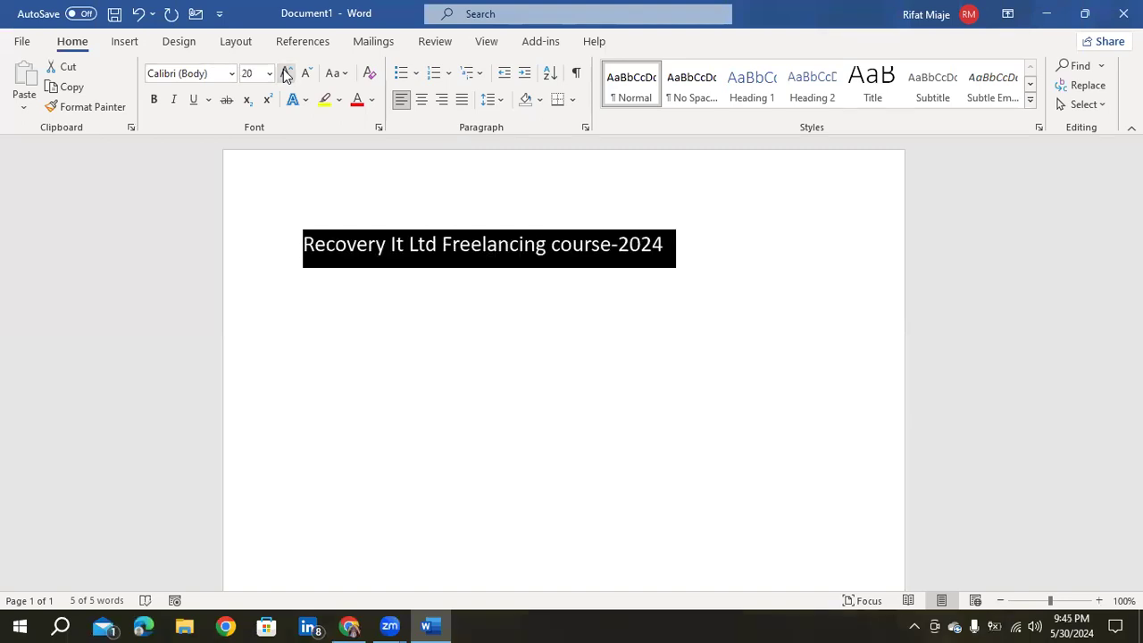
pyautogui.click(286, 74)
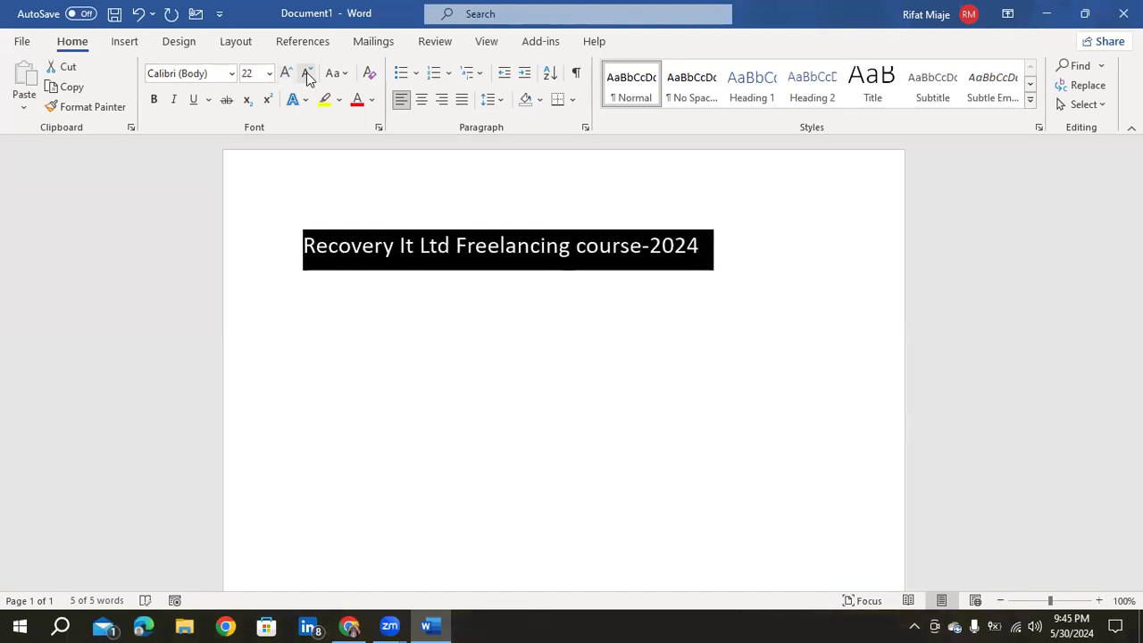
# Step: Shrink the title line's font in single increments to size 16, and enlarge it again to 18
pyautogui.click(306, 74)
pyautogui.click(305, 74)
pyautogui.click(306, 74)
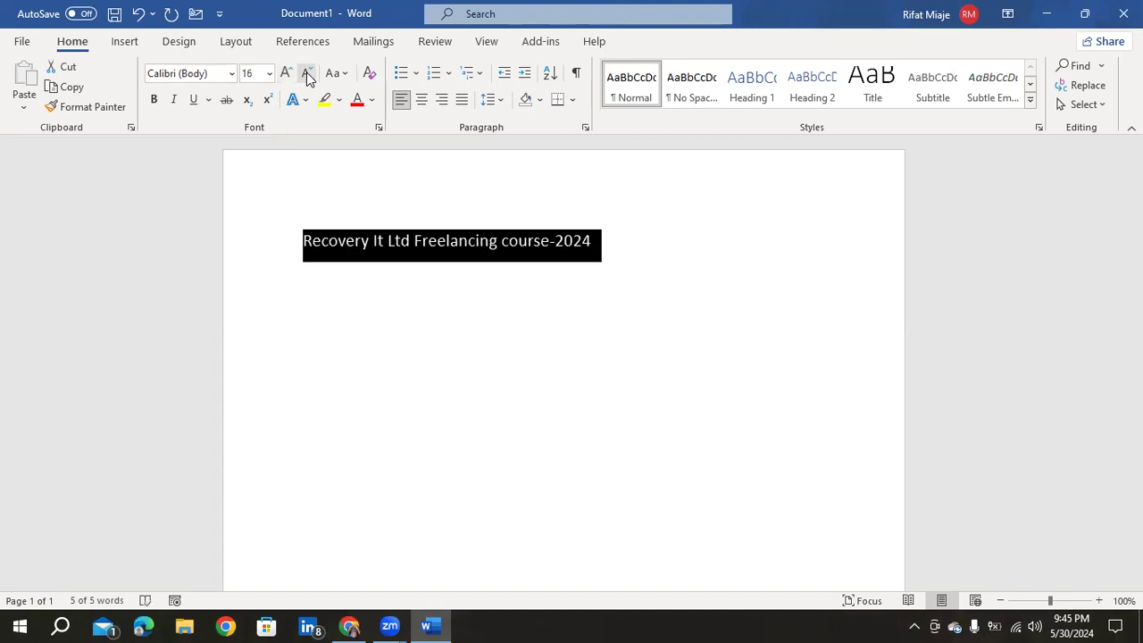
pyautogui.click(286, 74)
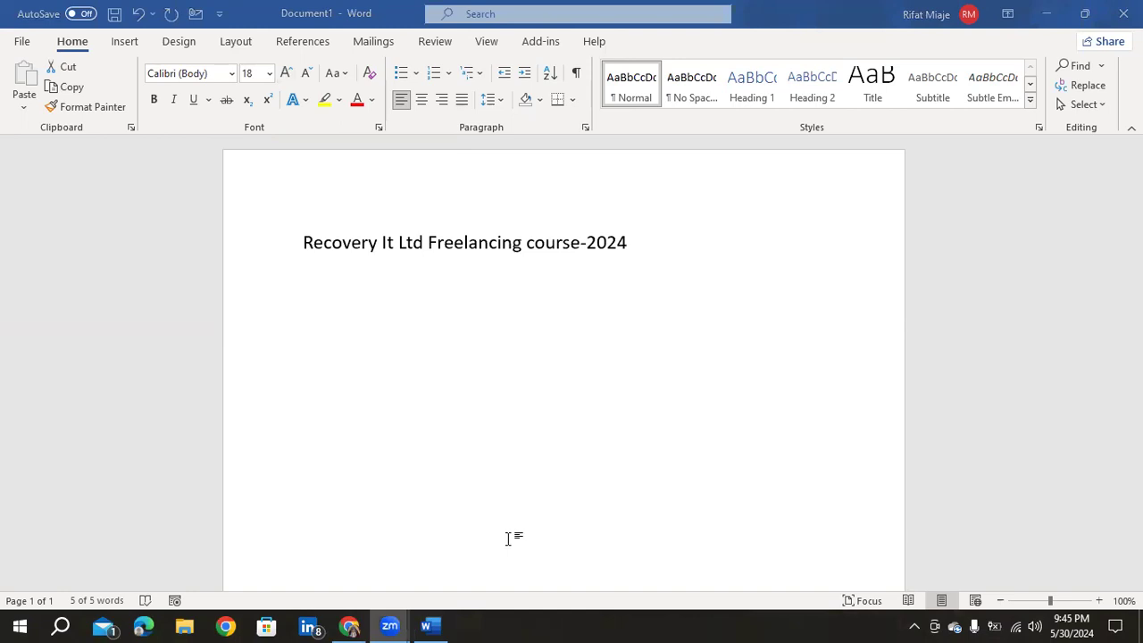
# Step: Set the title line's font size to 26 from the preset sizes
pyautogui.click(301, 249)
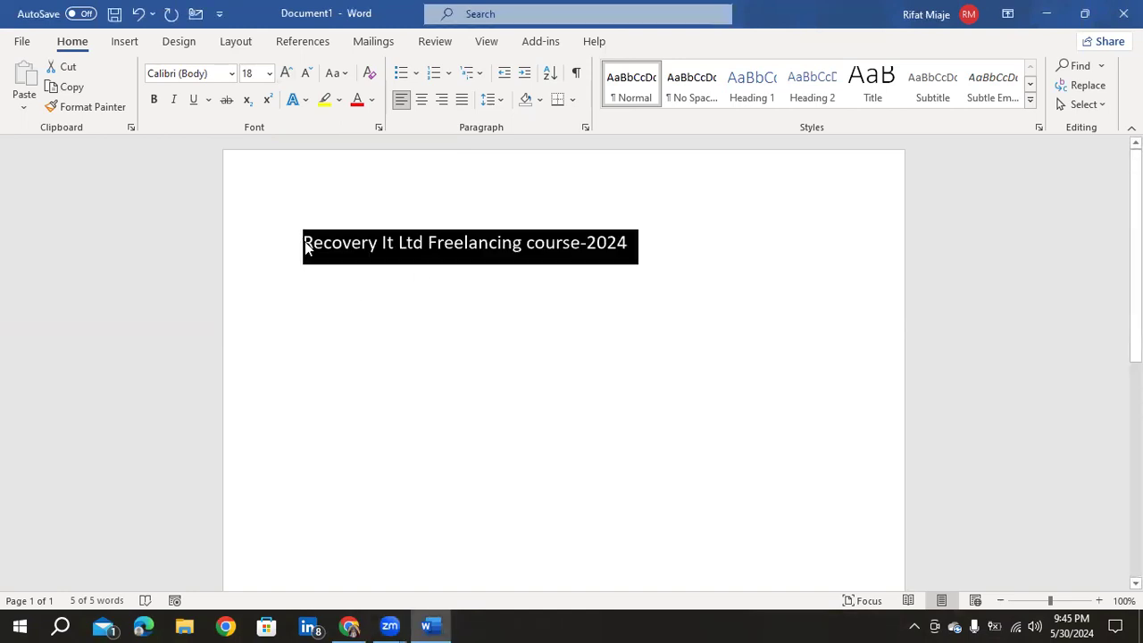
pyautogui.click(269, 77)
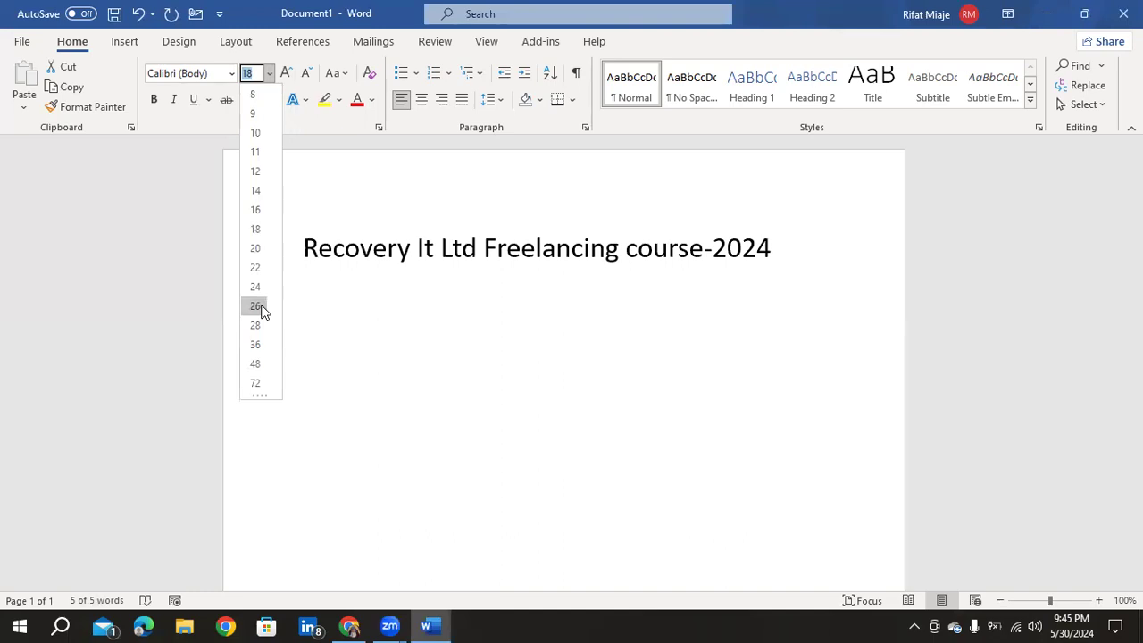
pyautogui.click(256, 306)
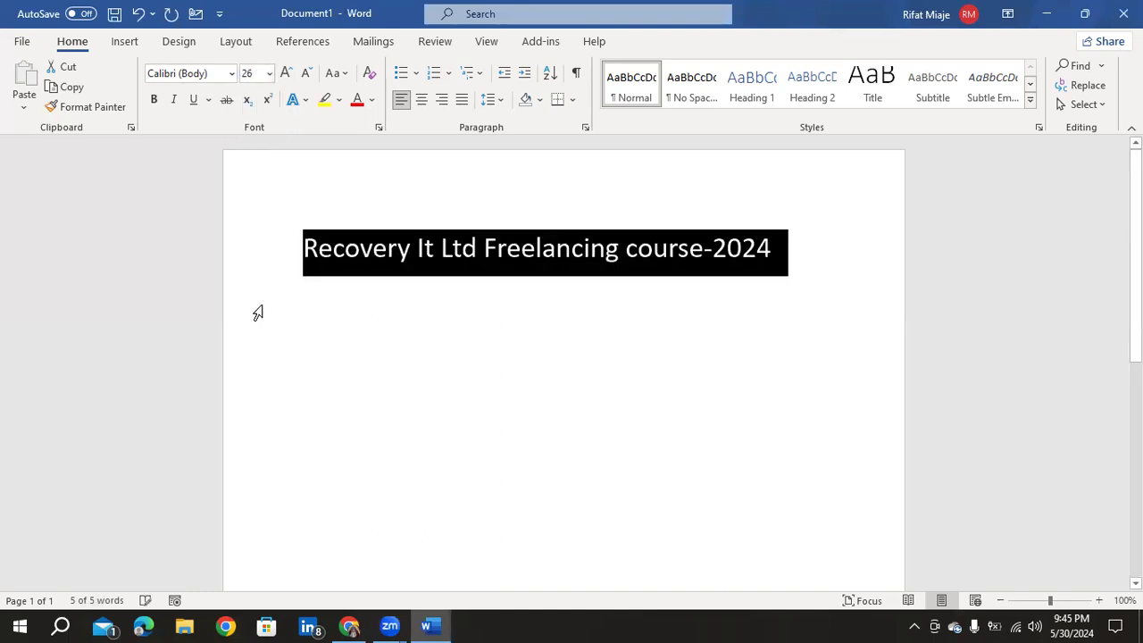
pyautogui.click(330, 321)
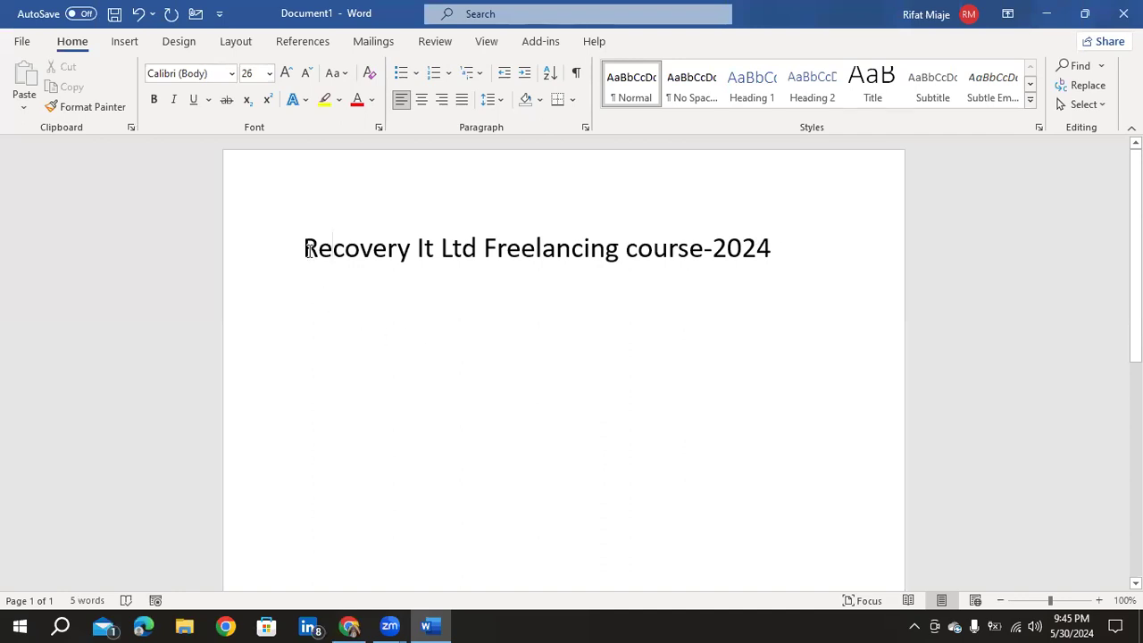
# Step: Make the entire title line "Recovery It Ltd Freelancing course-2024" bold
pyautogui.moveTo(306, 249); pyautogui.dragTo(742, 237)
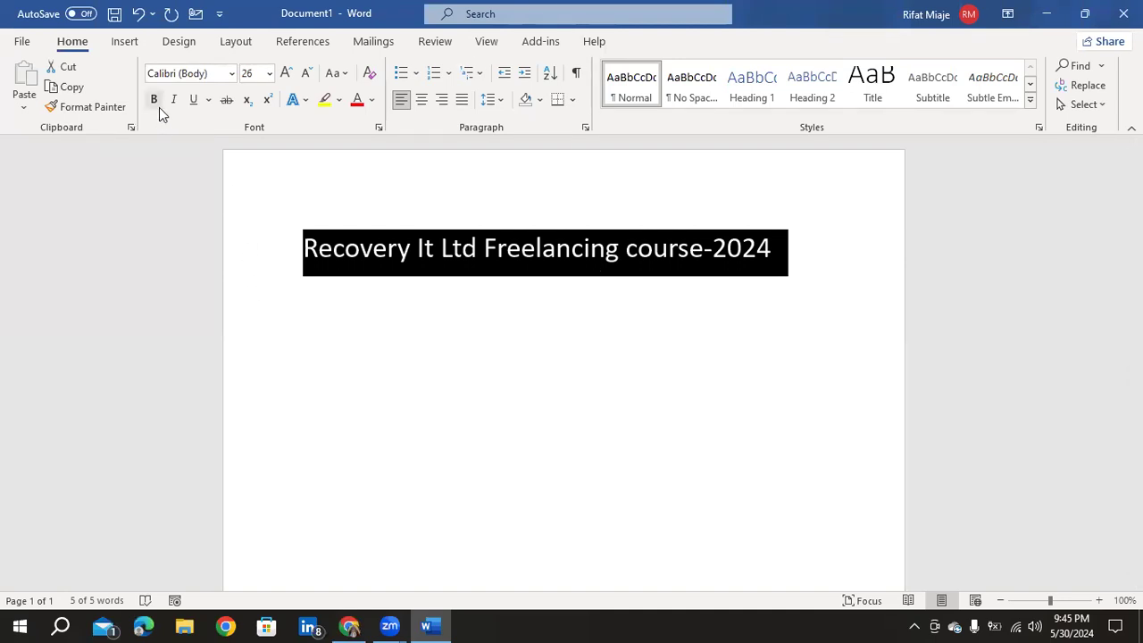
pyautogui.click(375, 309)
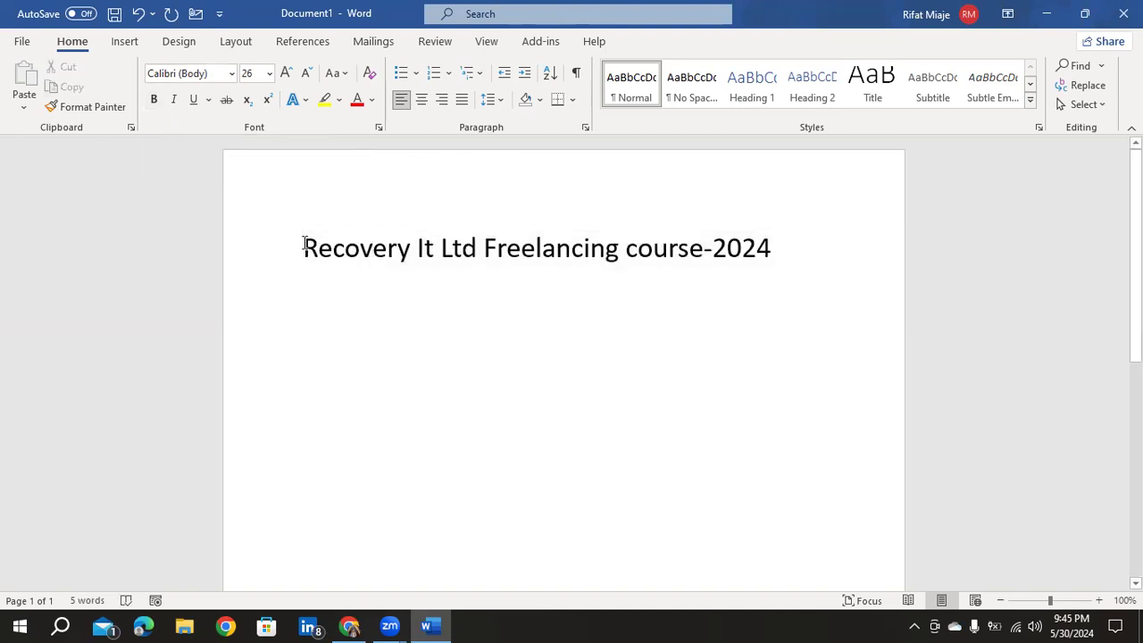
pyautogui.click(766, 248)
pyautogui.moveTo(766, 249); pyautogui.dragTo(273, 245)
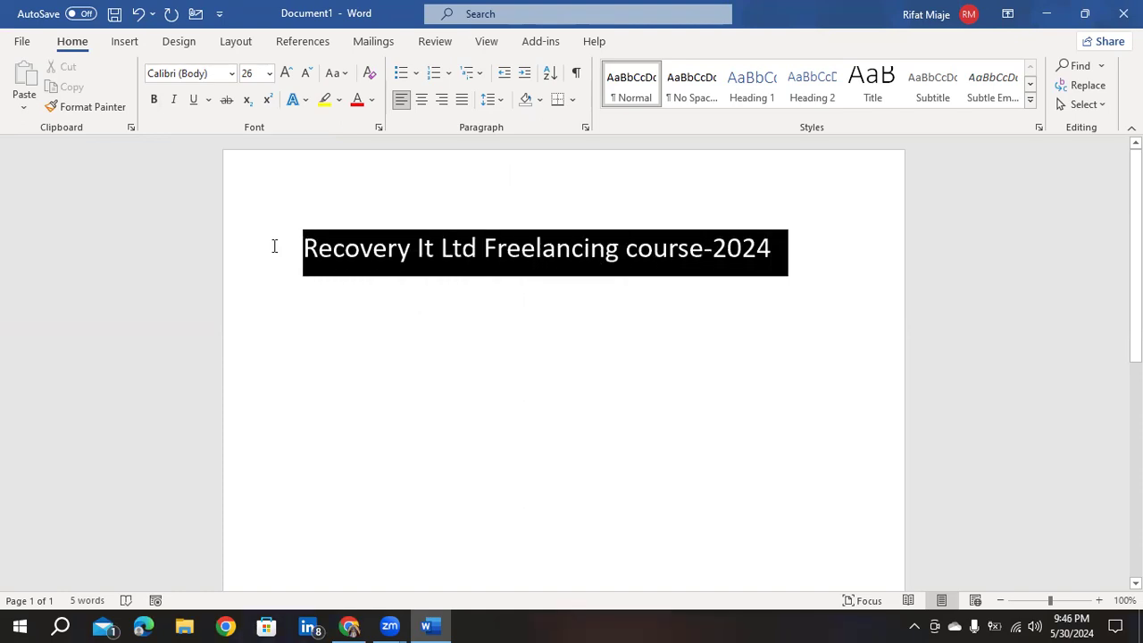
pyautogui.click(153, 99)
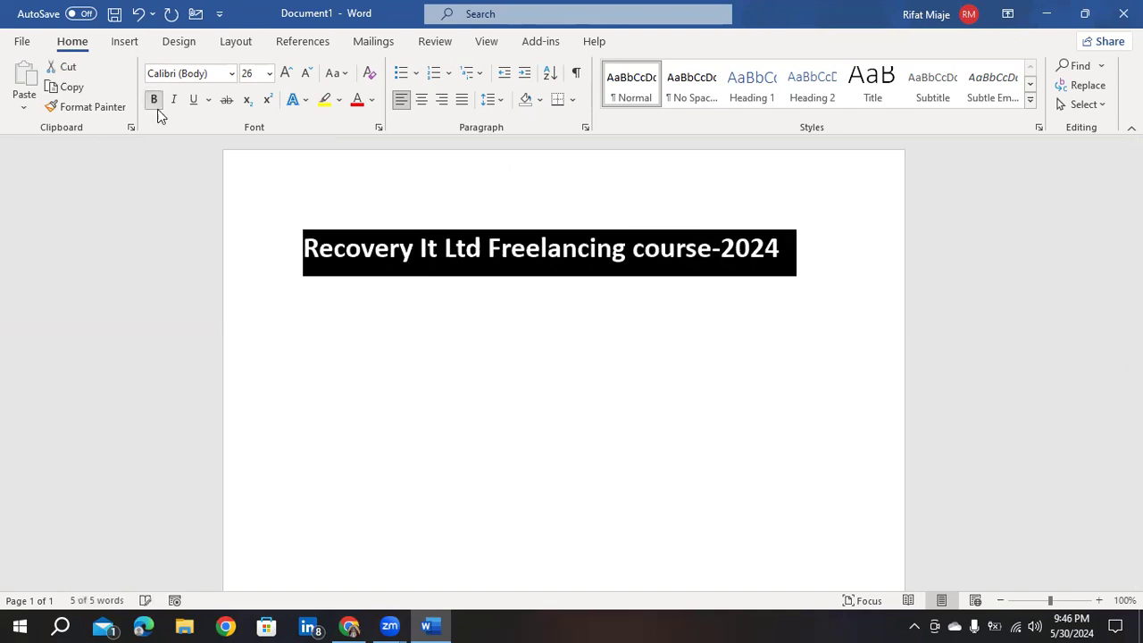
pyautogui.click(339, 288)
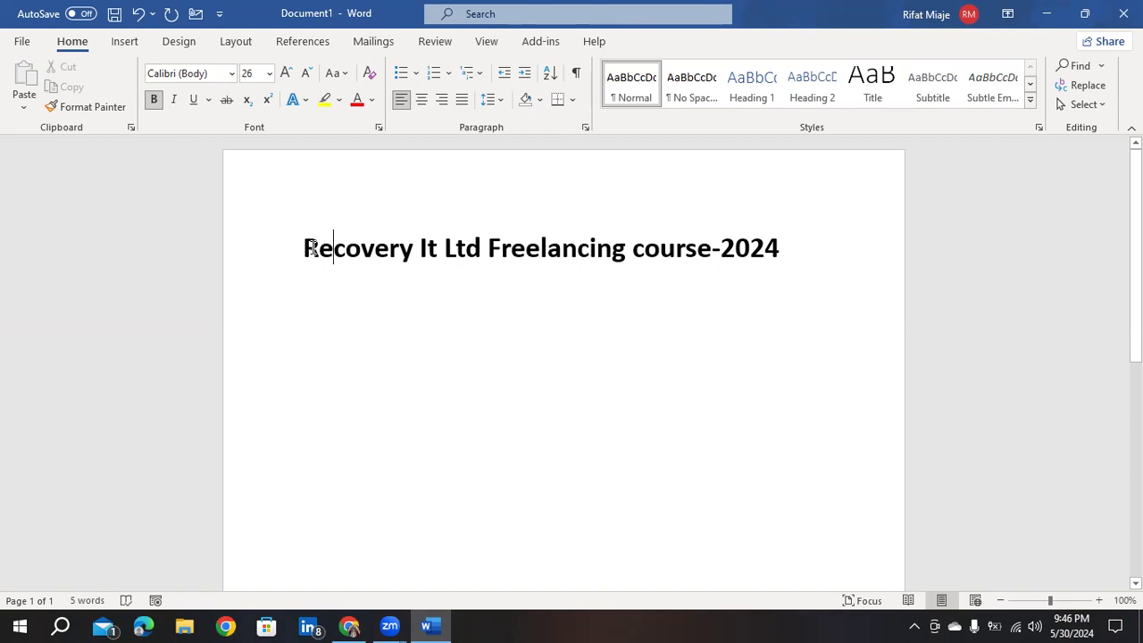
# Step: Change the font of the entire title line to Times New Roman
pyautogui.moveTo(298, 247); pyautogui.dragTo(788, 261)
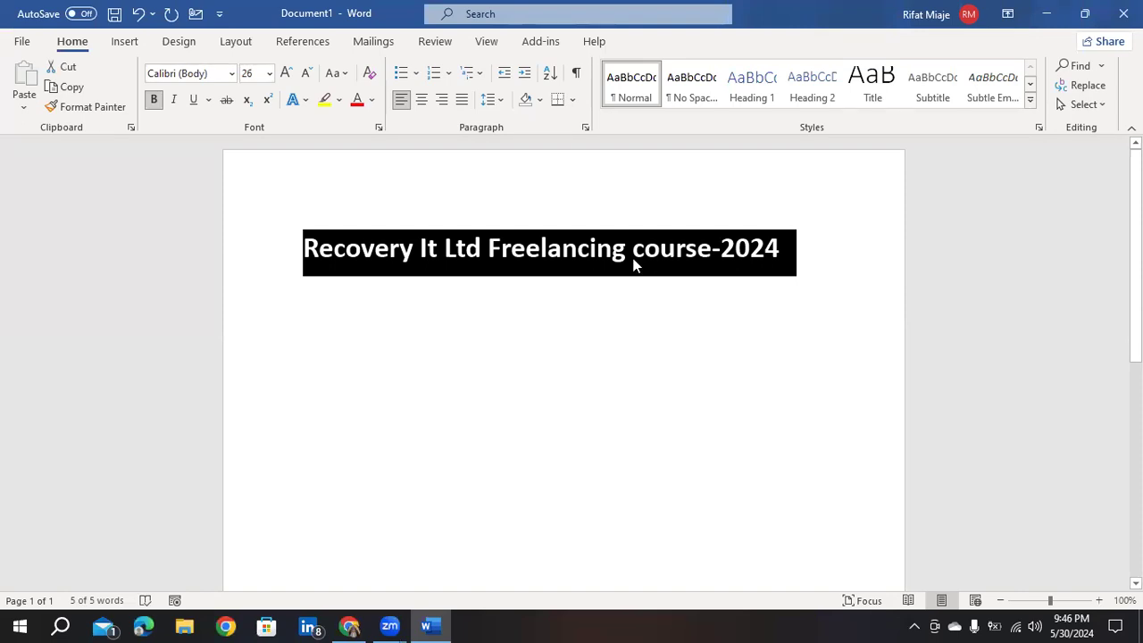
pyautogui.click(231, 75)
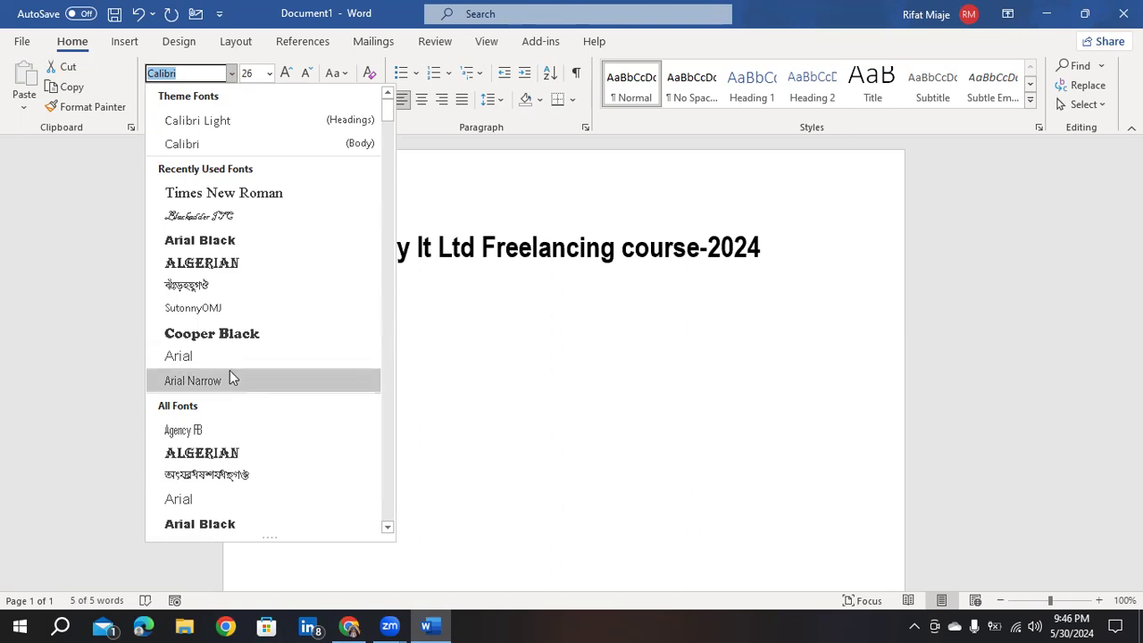
pyautogui.click(223, 193)
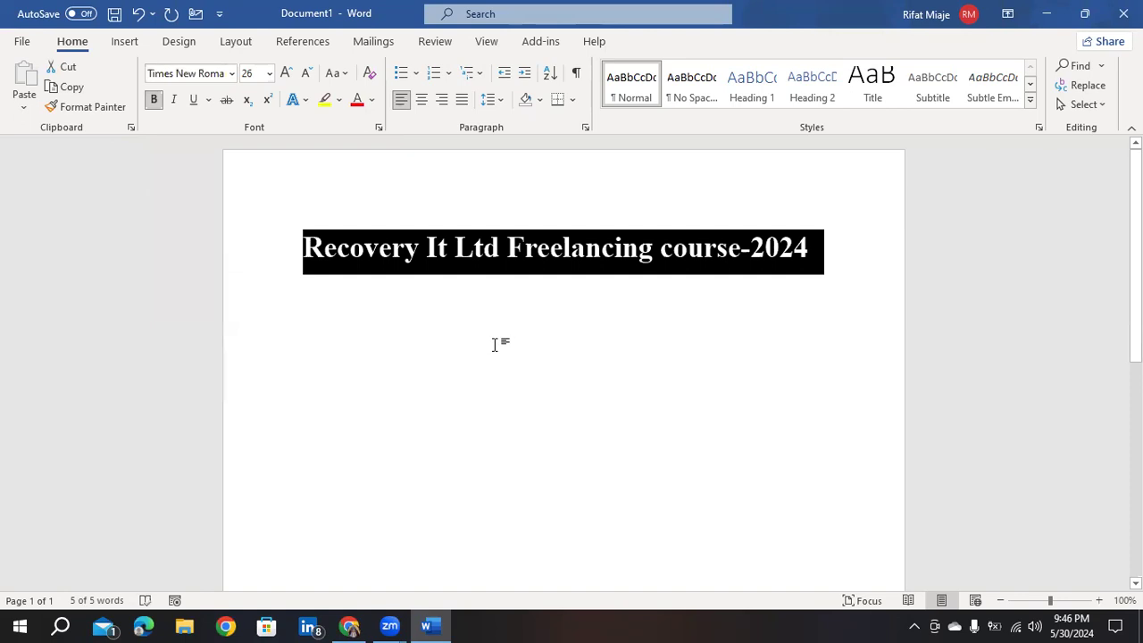
pyautogui.click(491, 318)
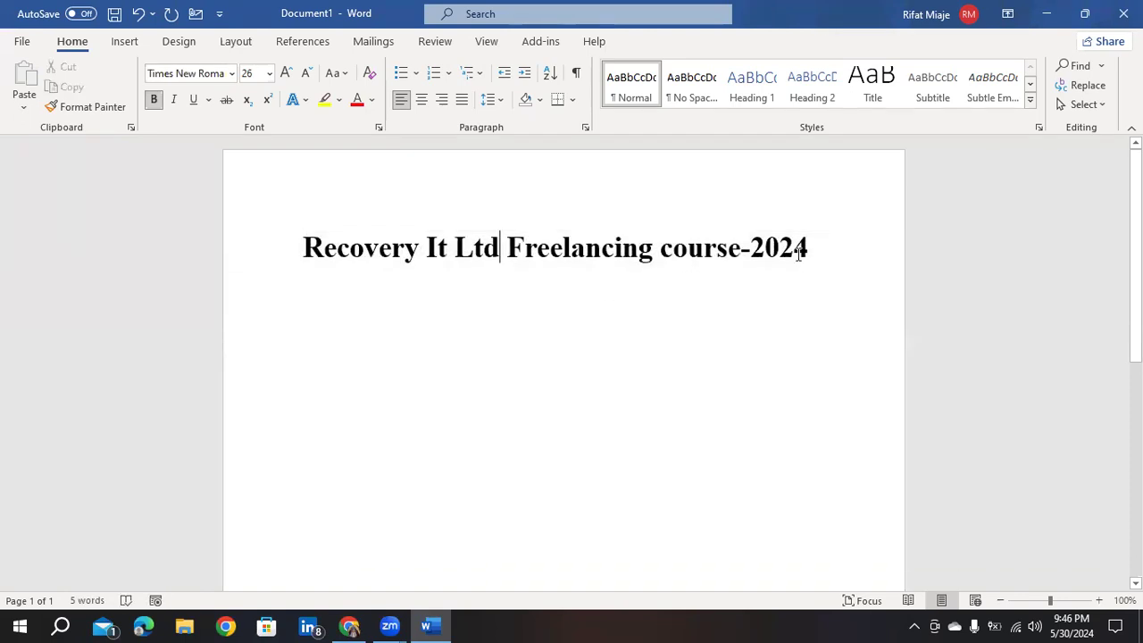
# Step: Center the title line "Recovery It Ltd Freelancing course-2024" horizontally on the page
pyautogui.moveTo(814, 246); pyautogui.dragTo(375, 256)
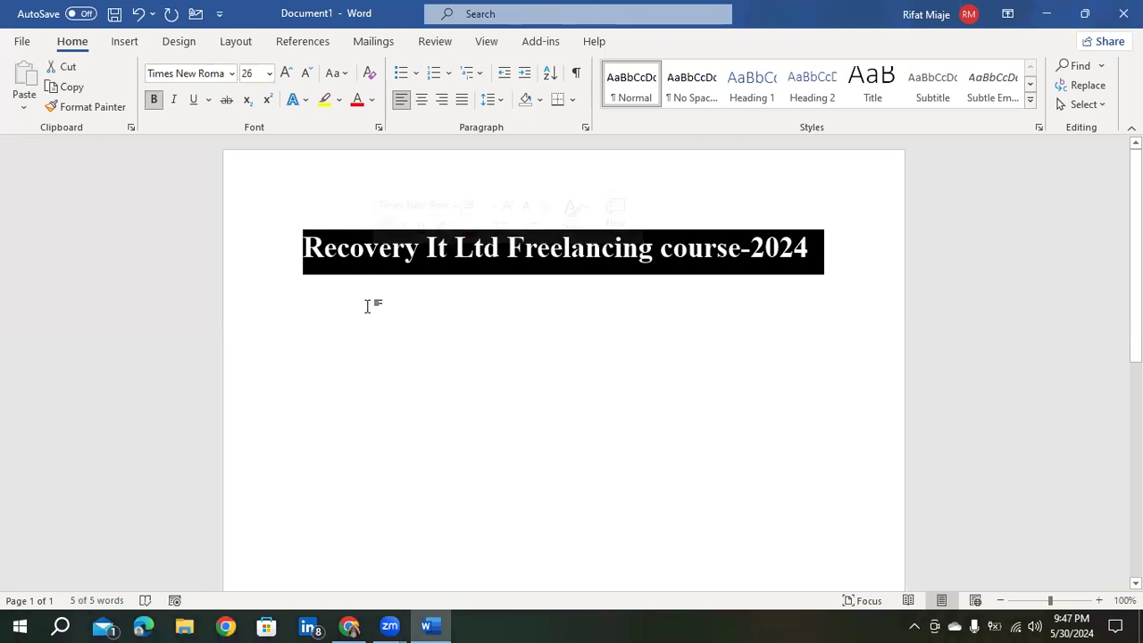
pyautogui.click(664, 293)
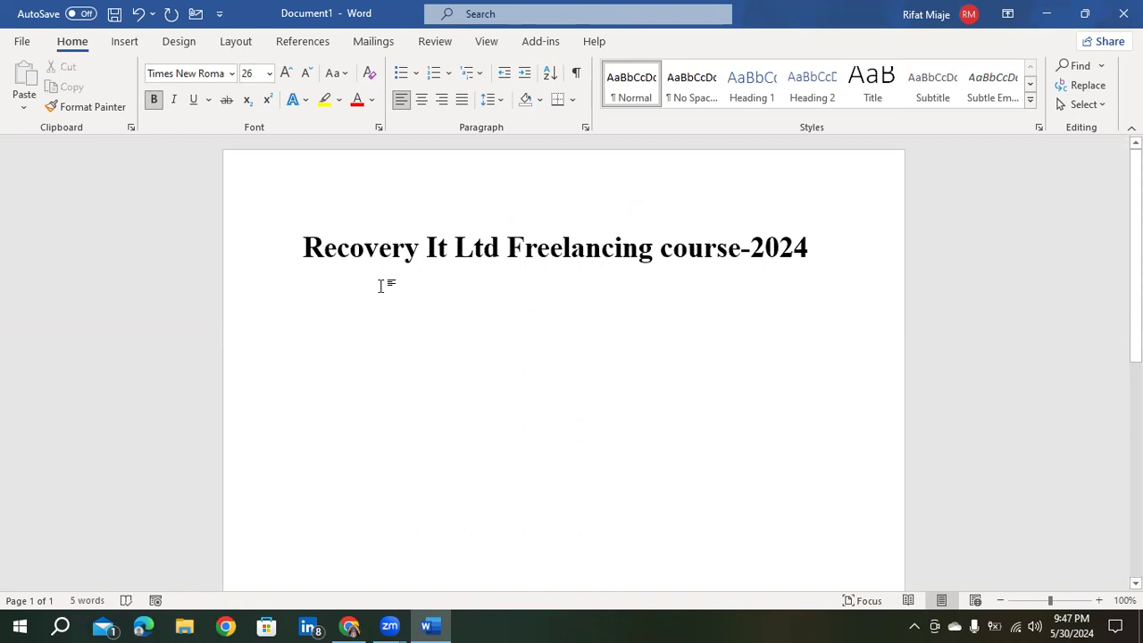
pyautogui.moveTo(305, 247); pyautogui.dragTo(807, 248)
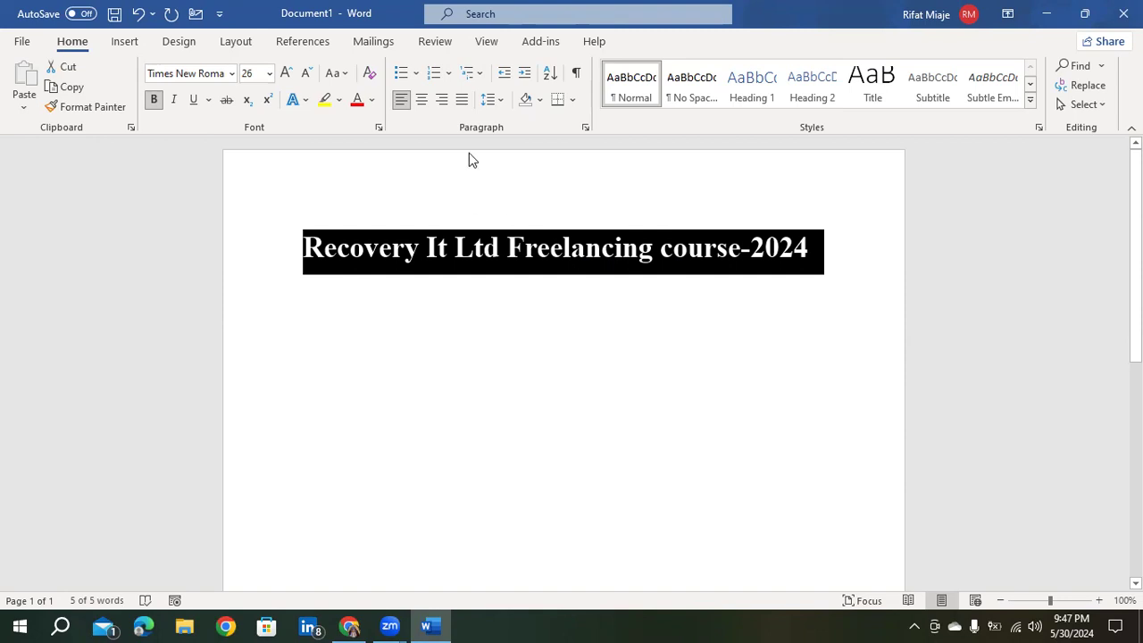
pyautogui.click(425, 104)
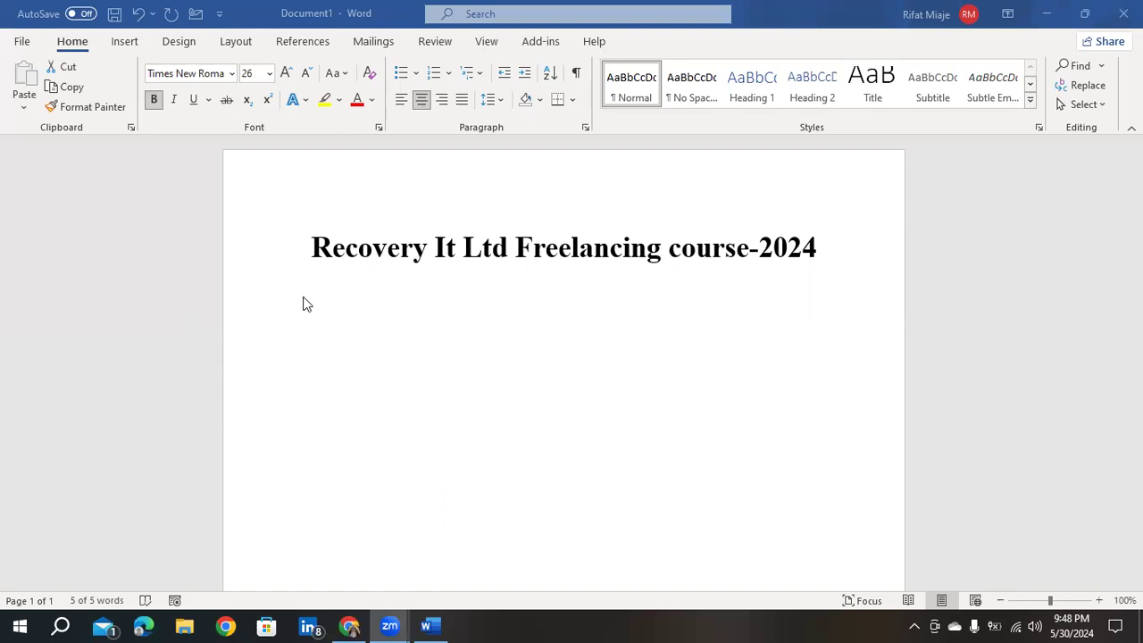
# Step: Toggle the title line's centering off and back on twice
pyautogui.tripleClick(313, 250)
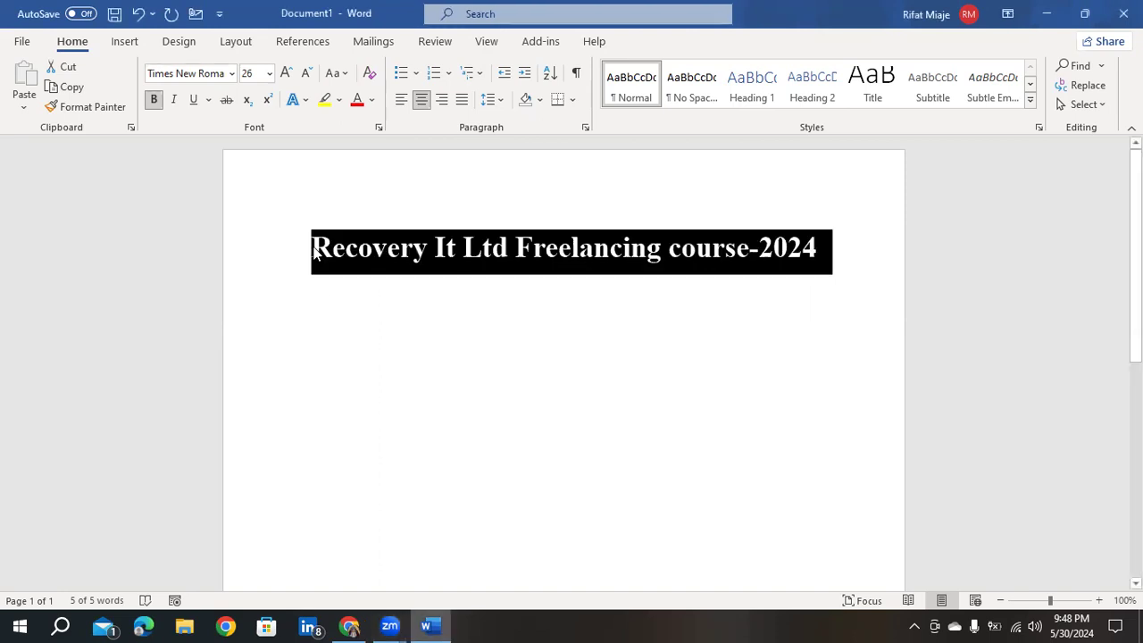
pyautogui.click(424, 100)
pyautogui.click(423, 100)
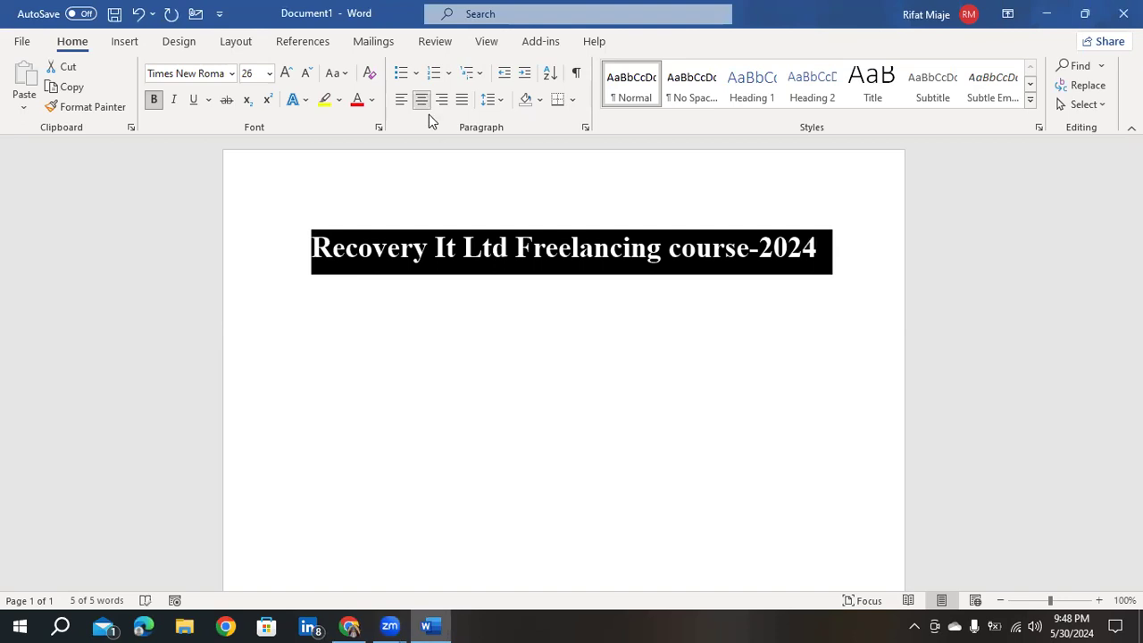
pyautogui.click(496, 293)
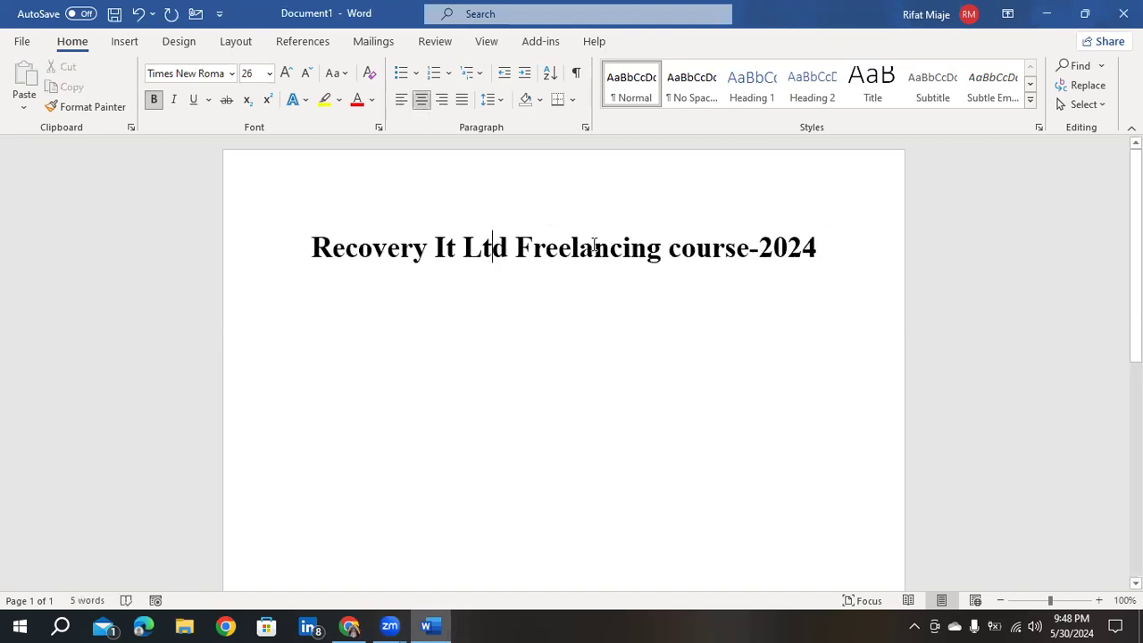
pyautogui.moveTo(315, 246); pyautogui.dragTo(845, 239)
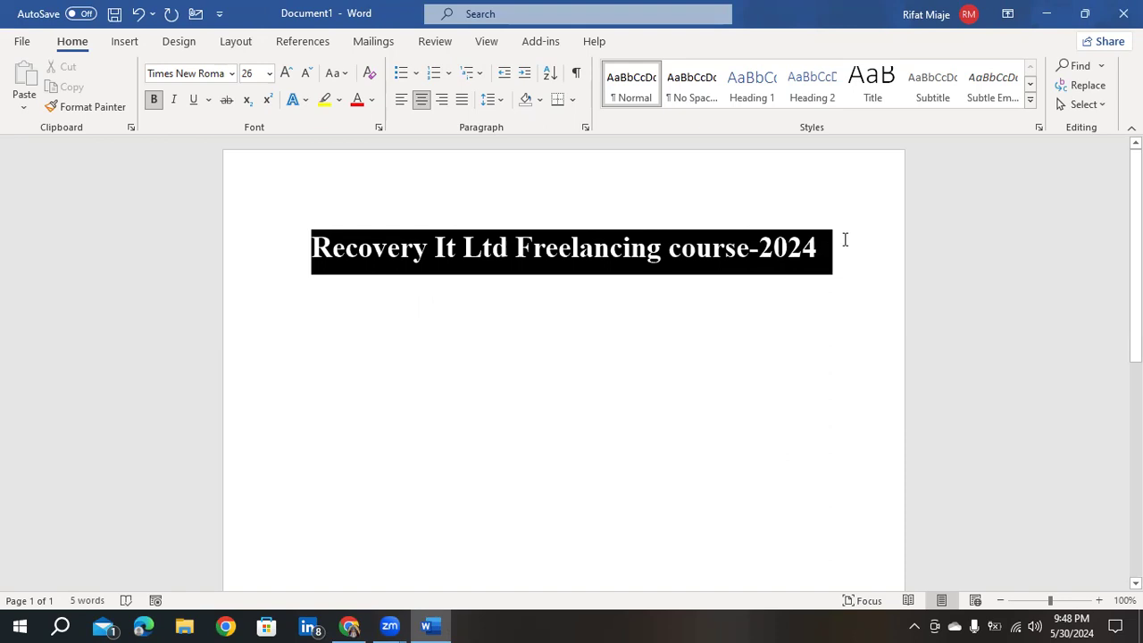
pyautogui.click(425, 104)
pyautogui.click(426, 101)
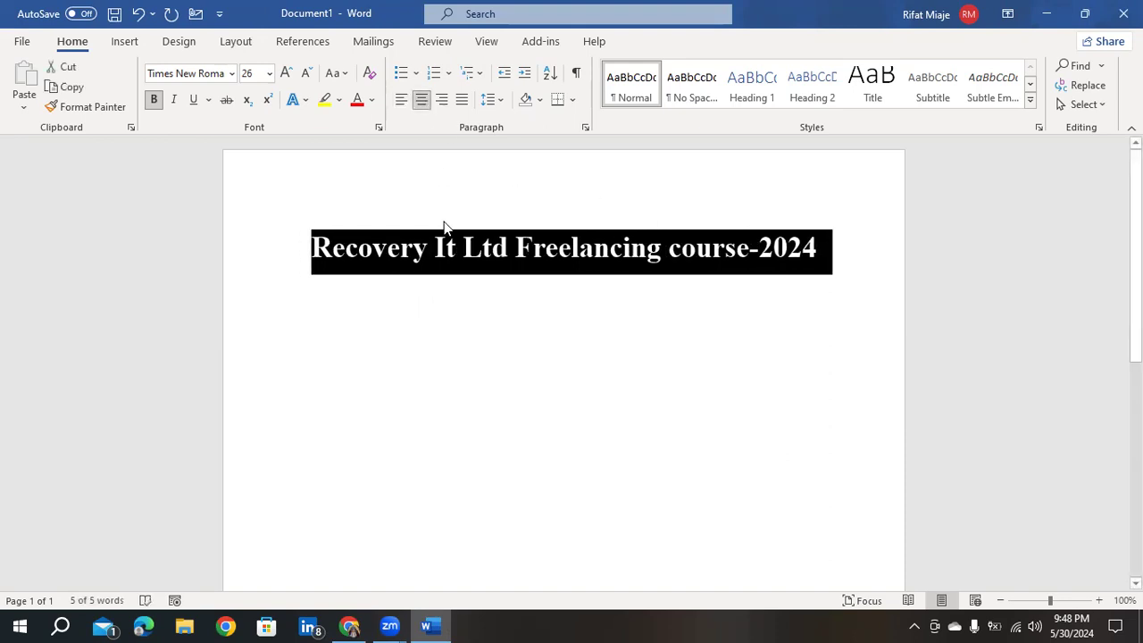
pyautogui.click(448, 245)
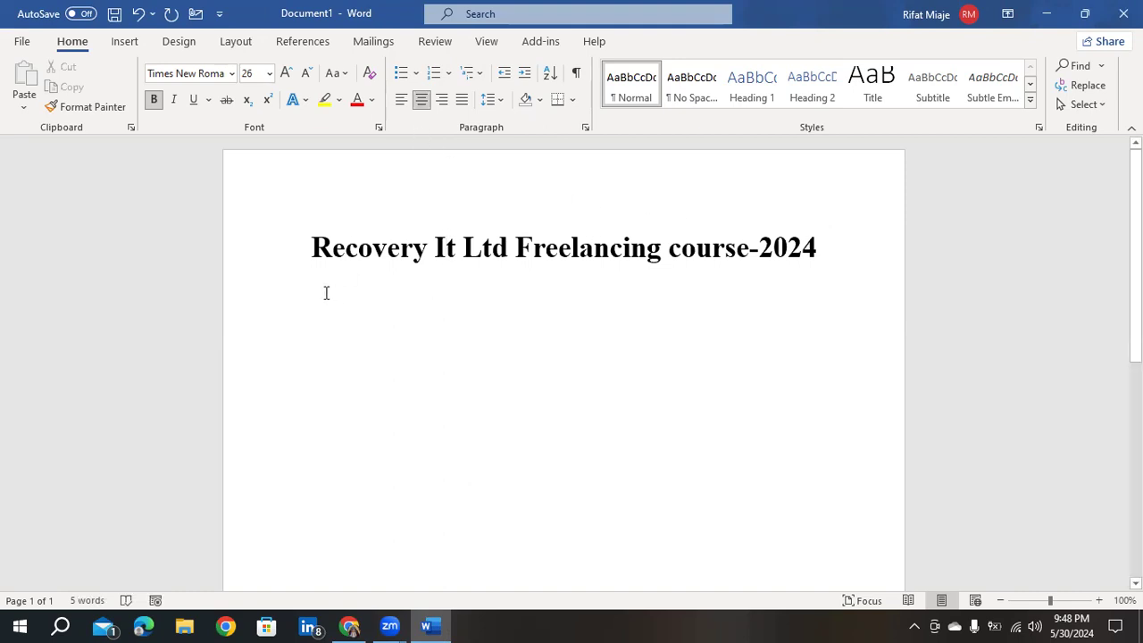
# Step: Try right, left and justified alignment on the title line, and return it to centered
pyautogui.moveTo(312, 247); pyautogui.dragTo(831, 249)
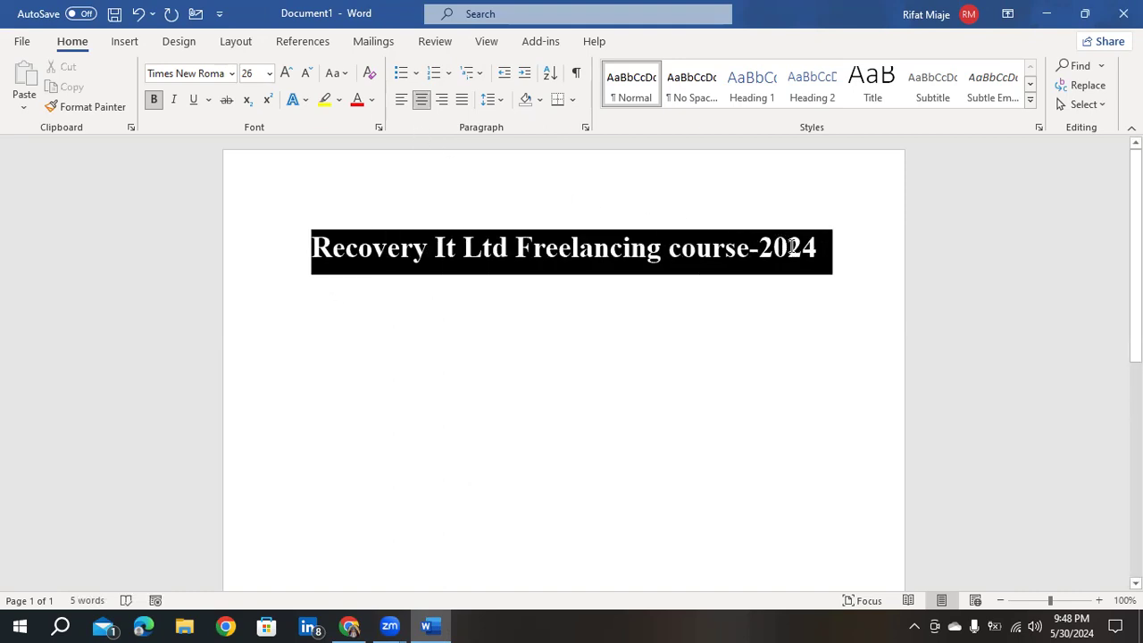
pyautogui.click(444, 99)
pyautogui.hotkey('ctrl', 'l')
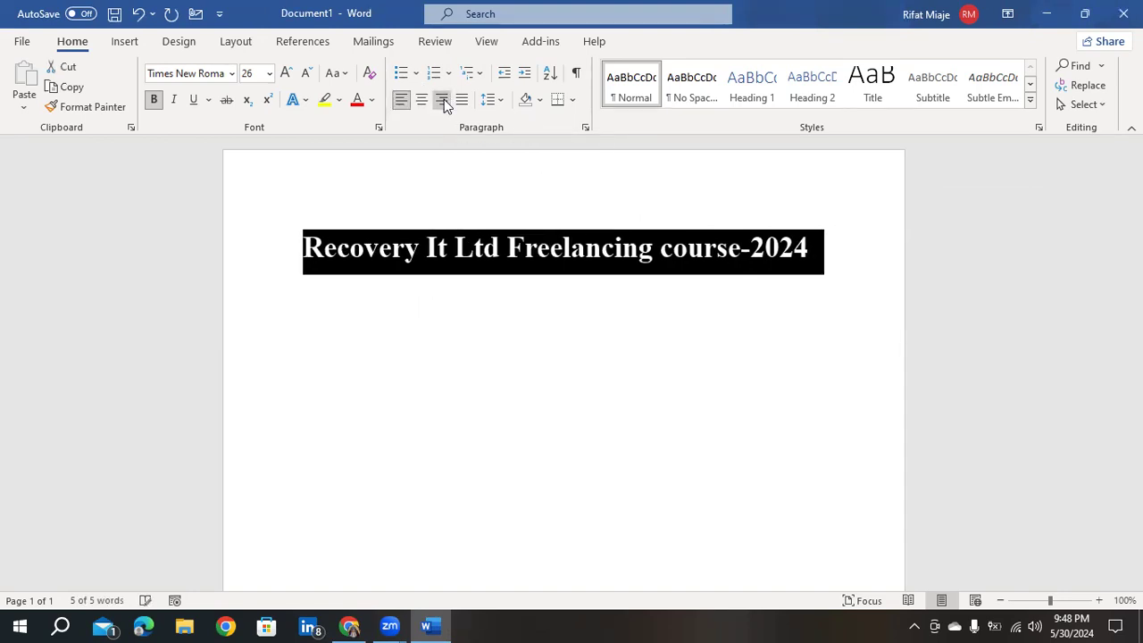
pyautogui.click(444, 99)
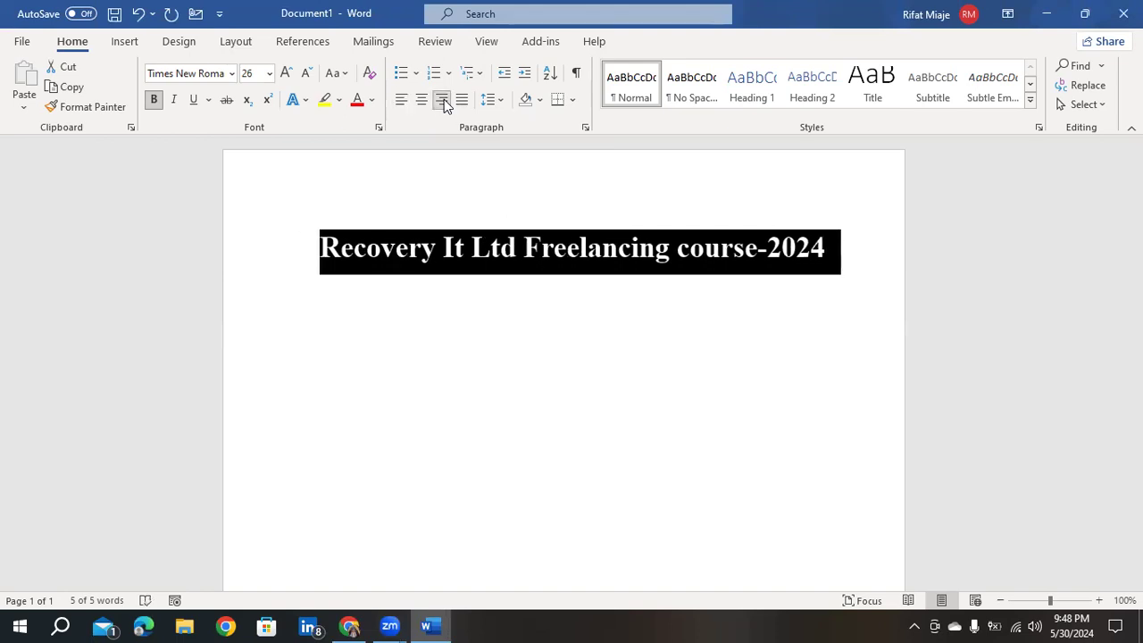
pyautogui.click(403, 101)
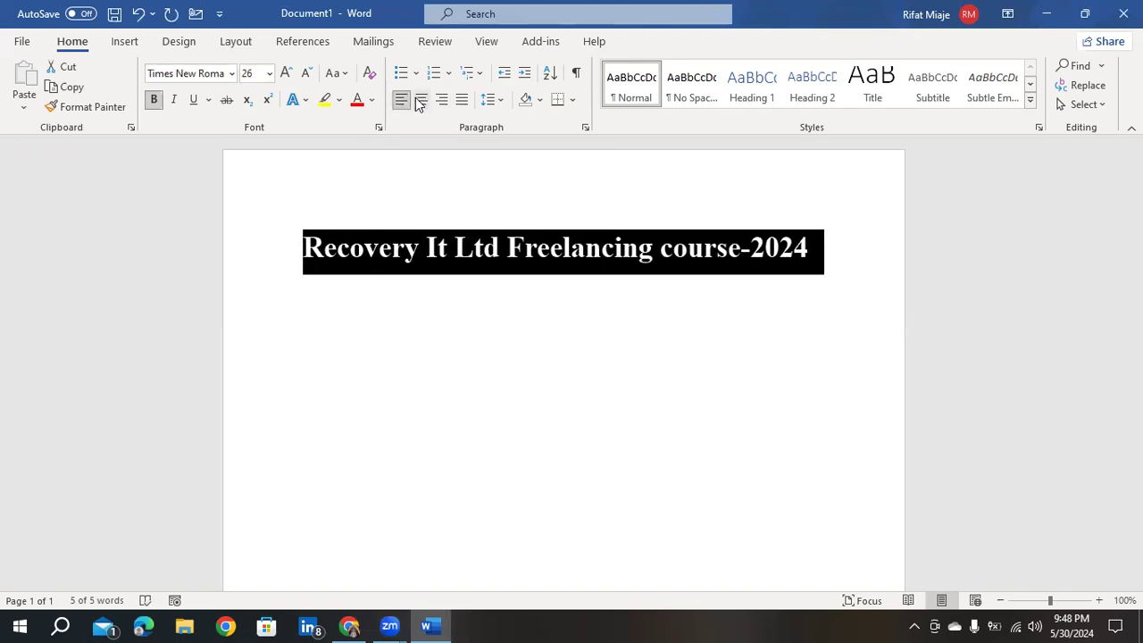
pyautogui.click(421, 102)
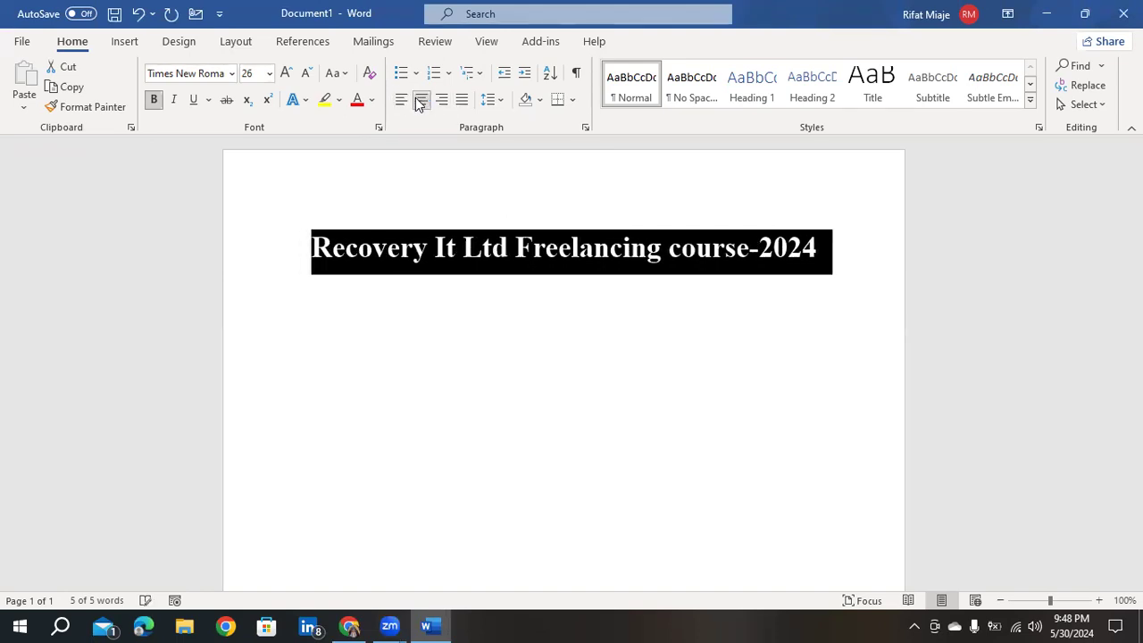
pyautogui.click(463, 100)
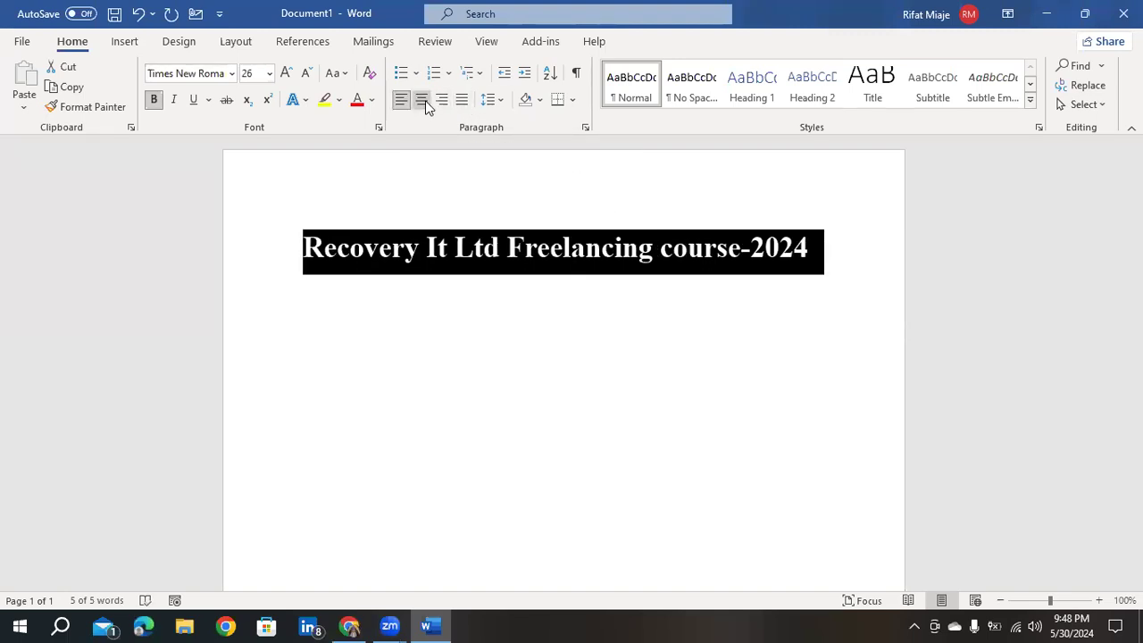
pyautogui.click(425, 102)
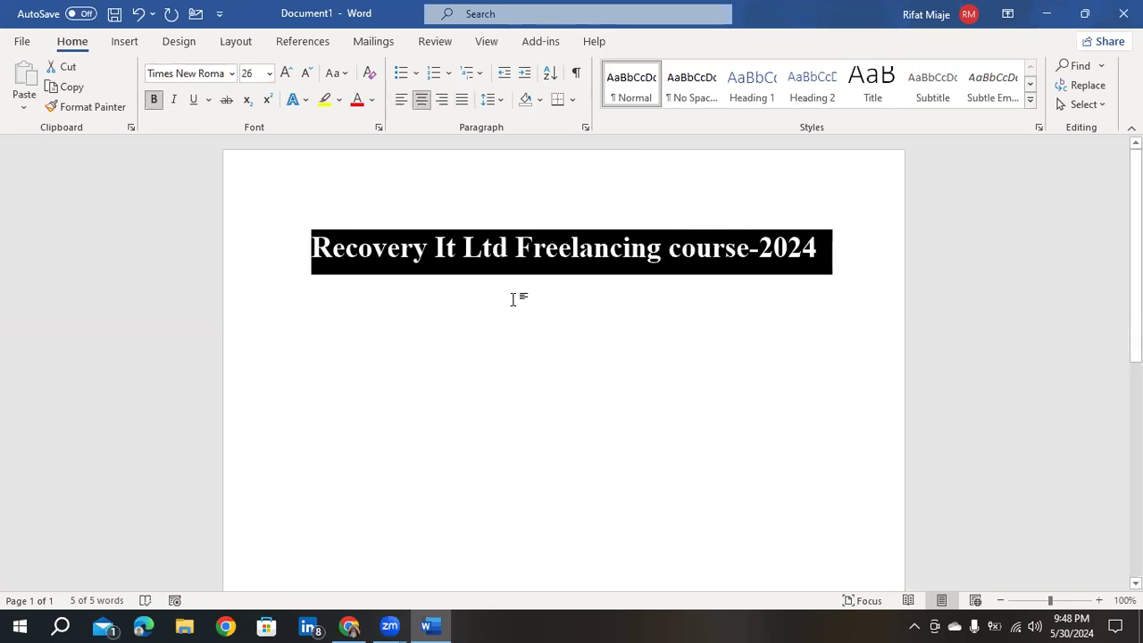
# Step: Make the entire title line "Recovery It Ltd Freelancing course-2024" italic
pyautogui.click(403, 283)
pyautogui.click(833, 254)
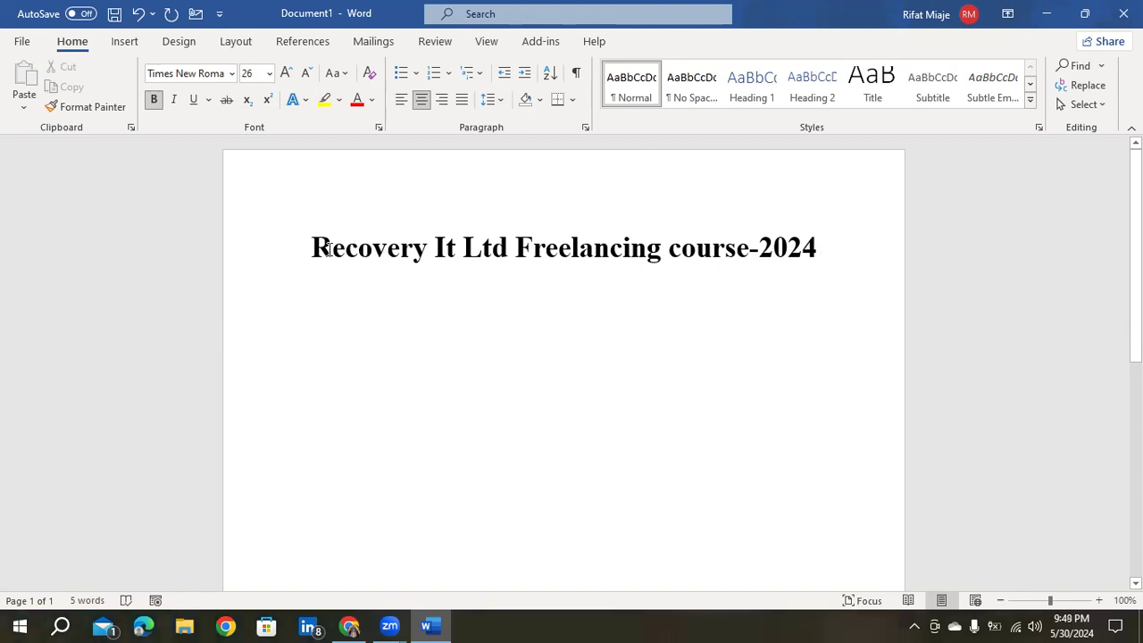
pyautogui.moveTo(312, 248); pyautogui.dragTo(799, 237)
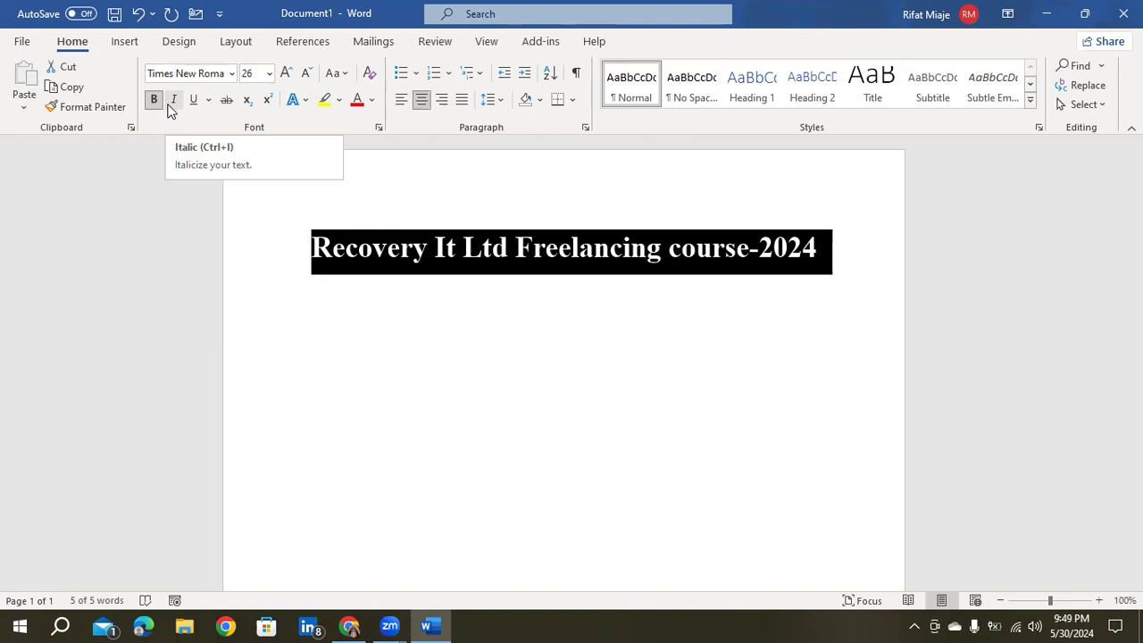
pyautogui.click(173, 101)
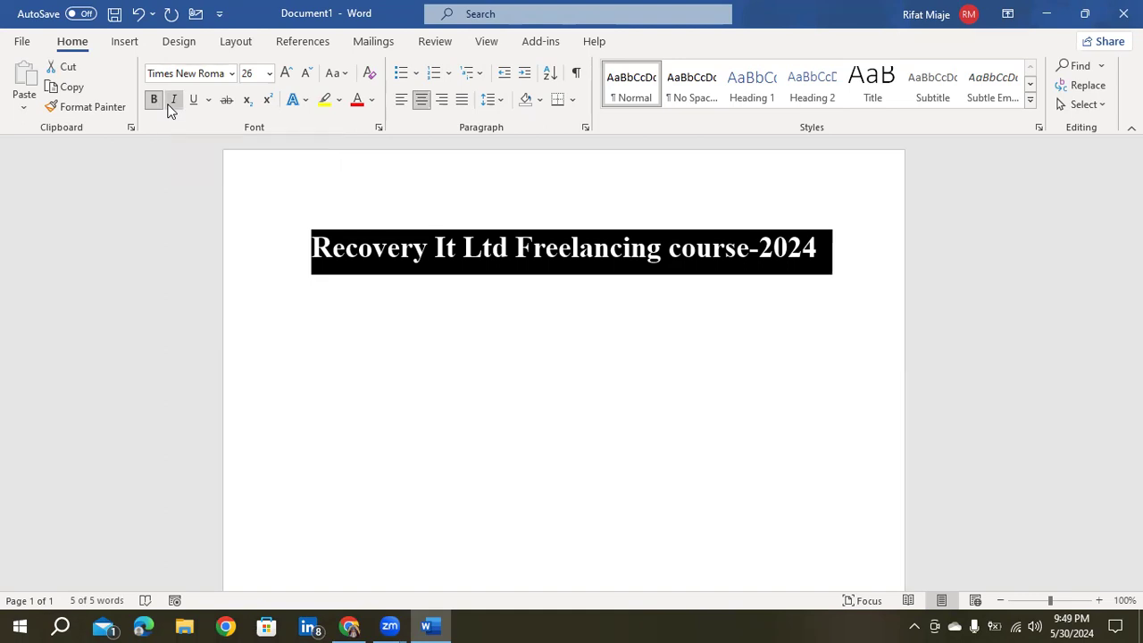
pyautogui.click(393, 307)
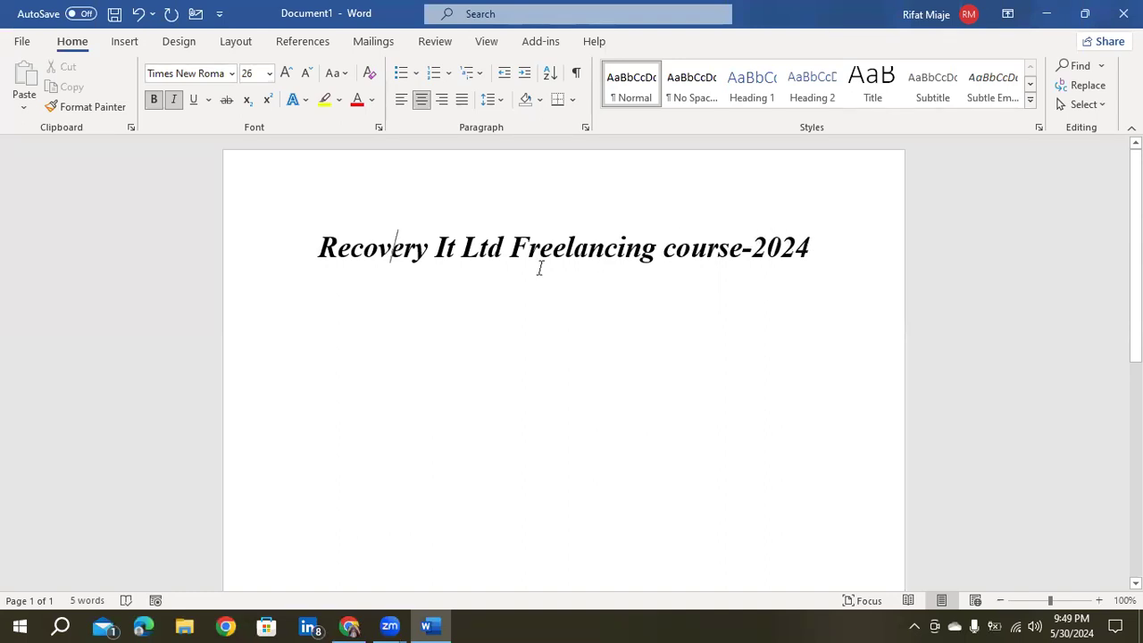
# Step: Underline the entire title line "Recovery It Ltd Freelancing course-2024"
pyautogui.moveTo(322, 247); pyautogui.dragTo(818, 250)
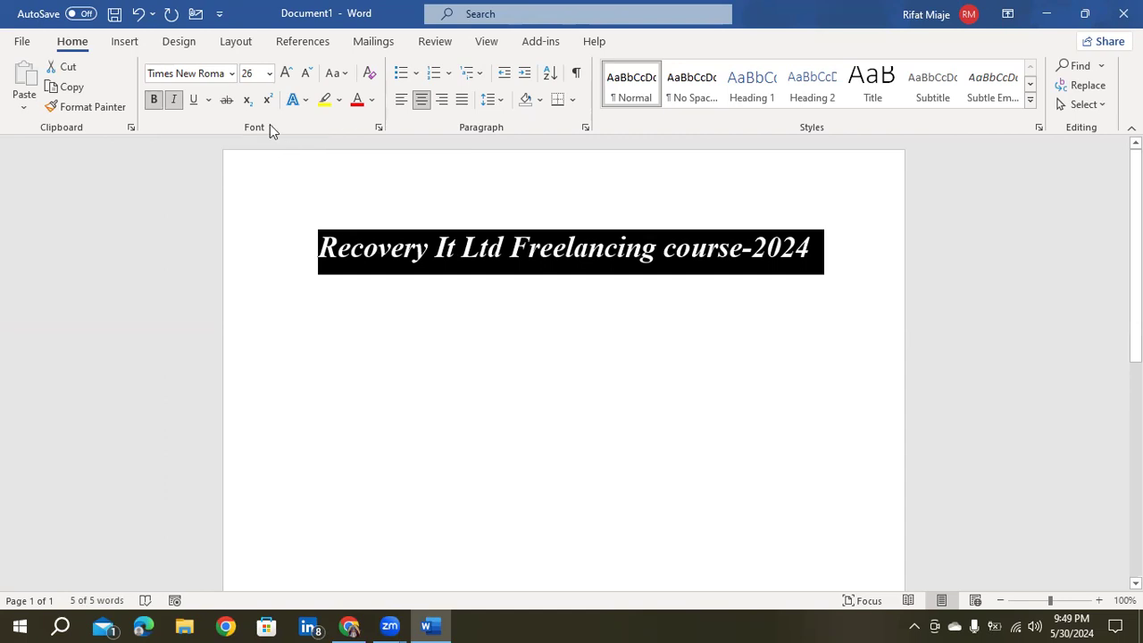
pyautogui.click(194, 100)
pyautogui.click(384, 336)
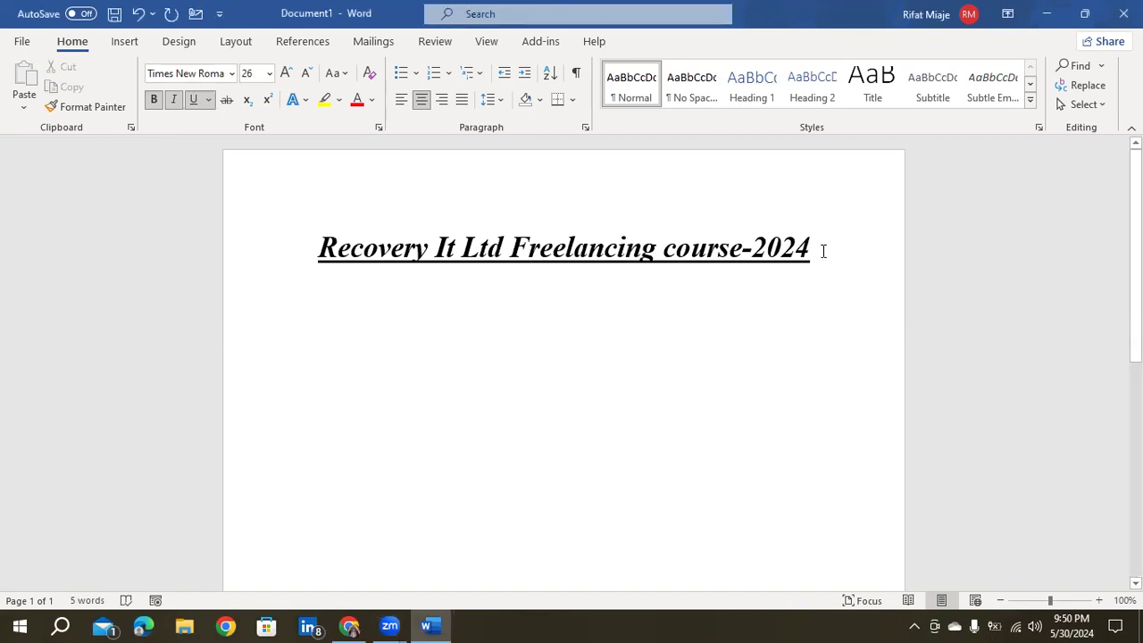
# Step: Add two left-aligned blank lines below the title and turn off underlining for the new text
pyautogui.press('Return')
pyautogui.hotkey('ctrl', 'l')
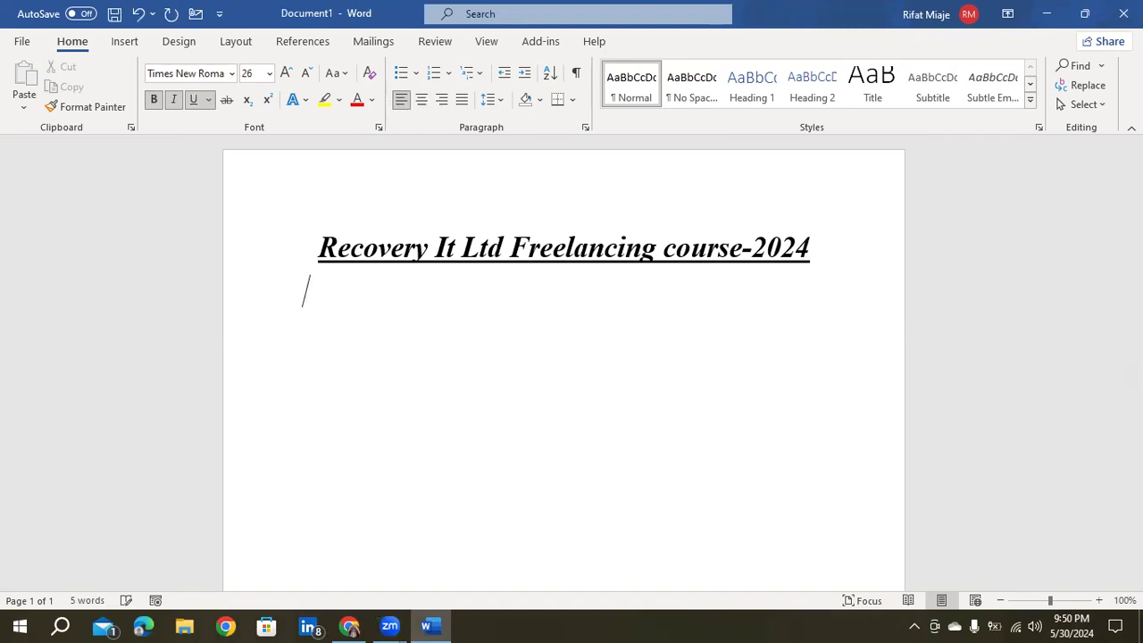
pyautogui.press('Return')
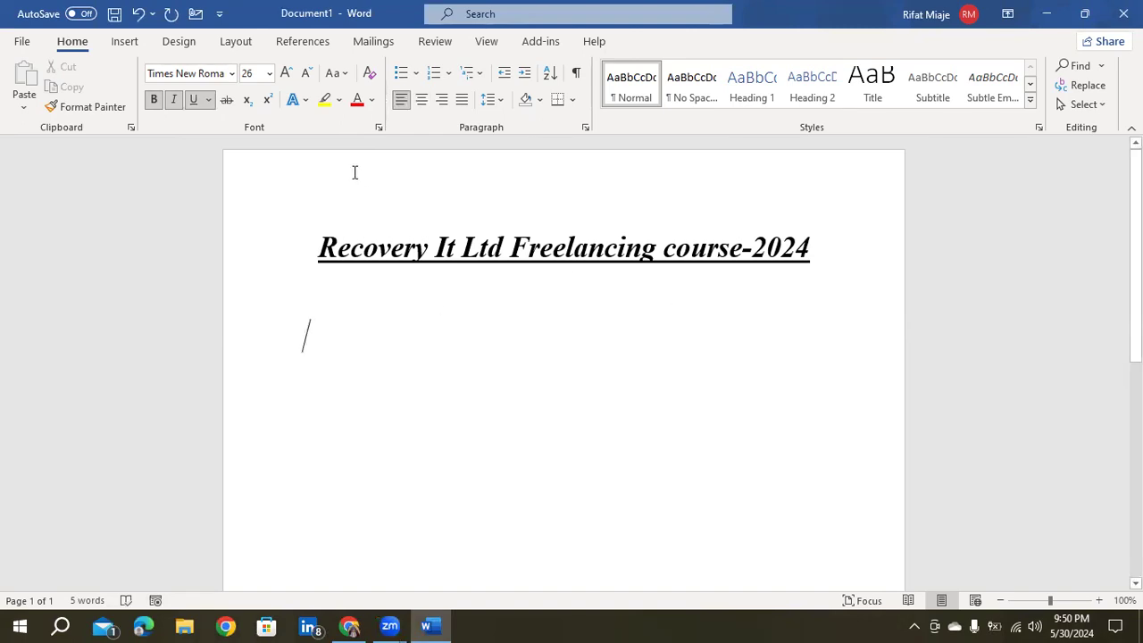
pyautogui.click(194, 99)
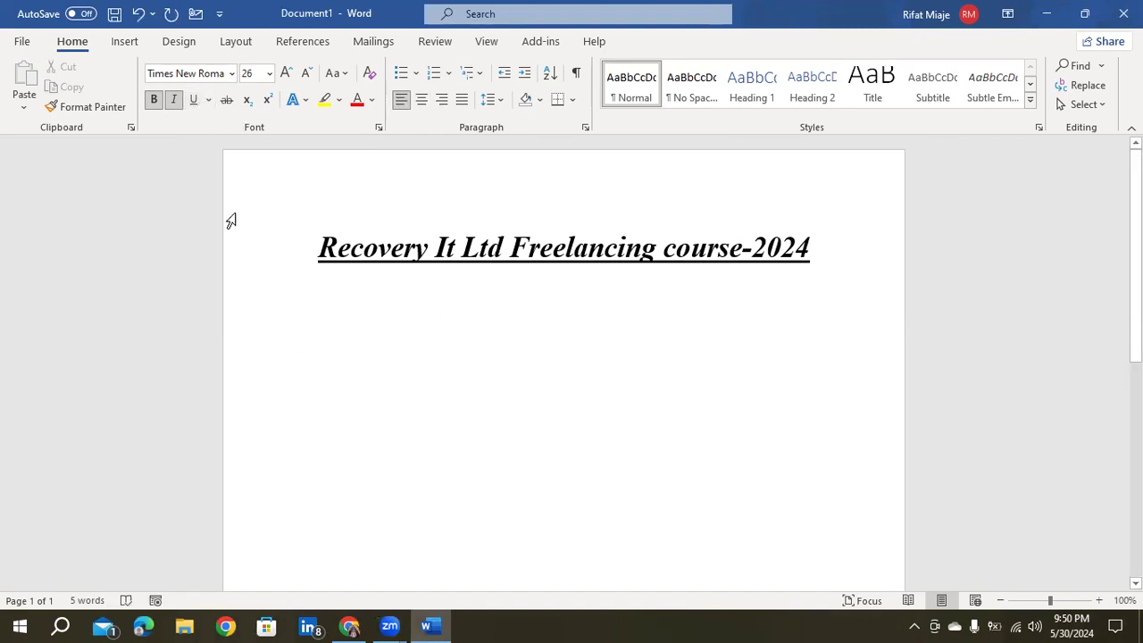
# Step: Remove the underline from the entire title line
pyautogui.moveTo(324, 242); pyautogui.dragTo(822, 211)
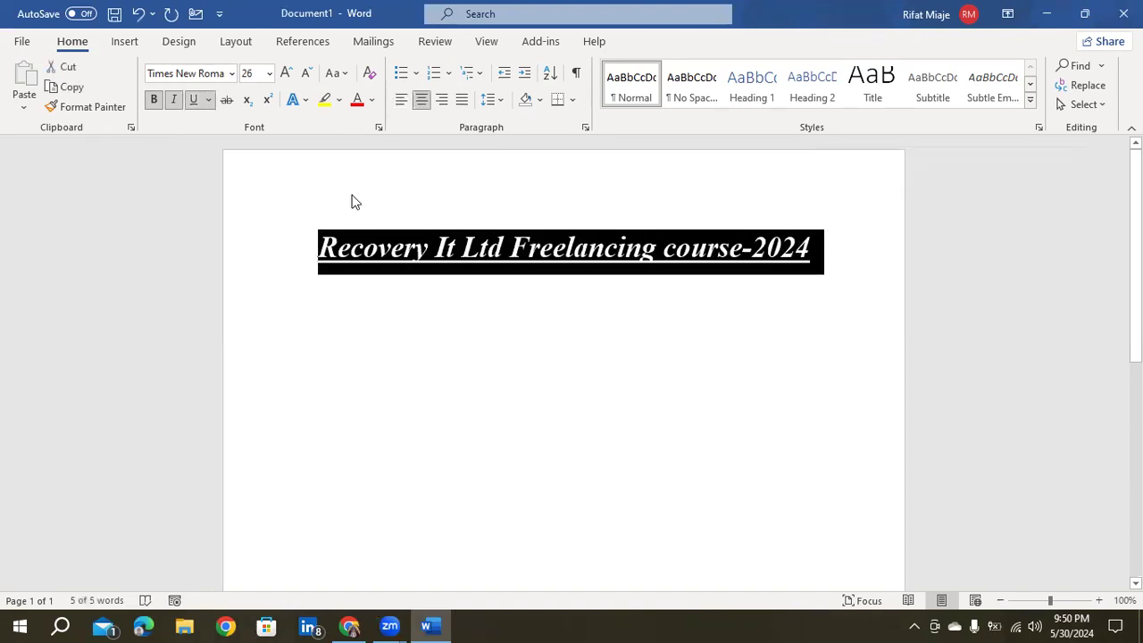
pyautogui.click(199, 102)
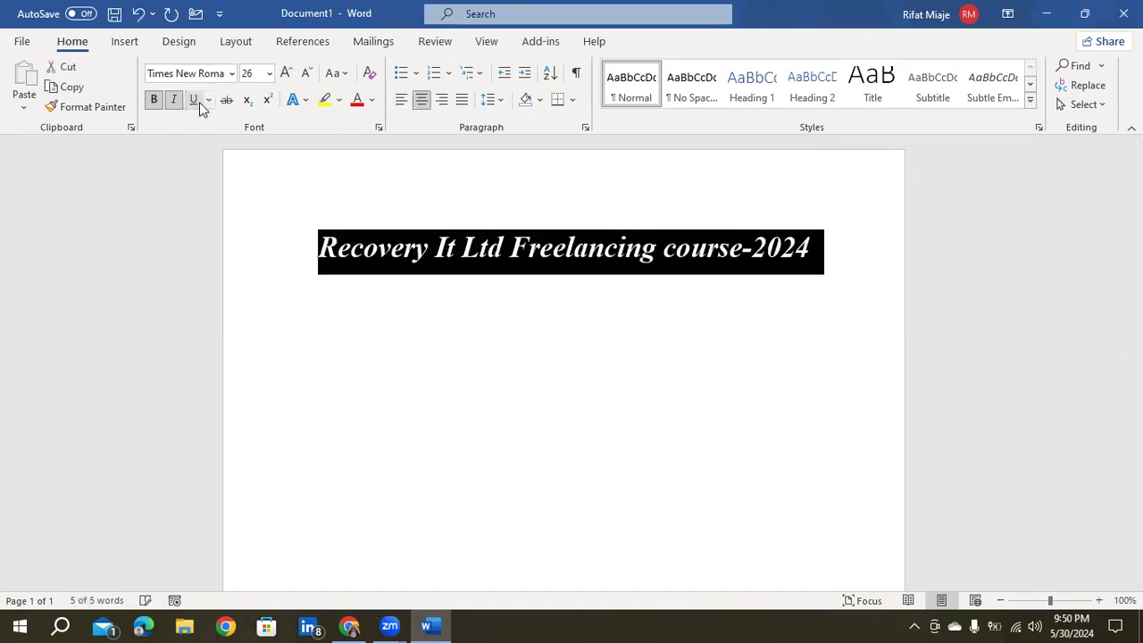
# Step: Enter "Price-1000 tk" and "Offer price-700" on separate non-italic lines below the title, leaving one blank line after it
pyautogui.click(444, 386)
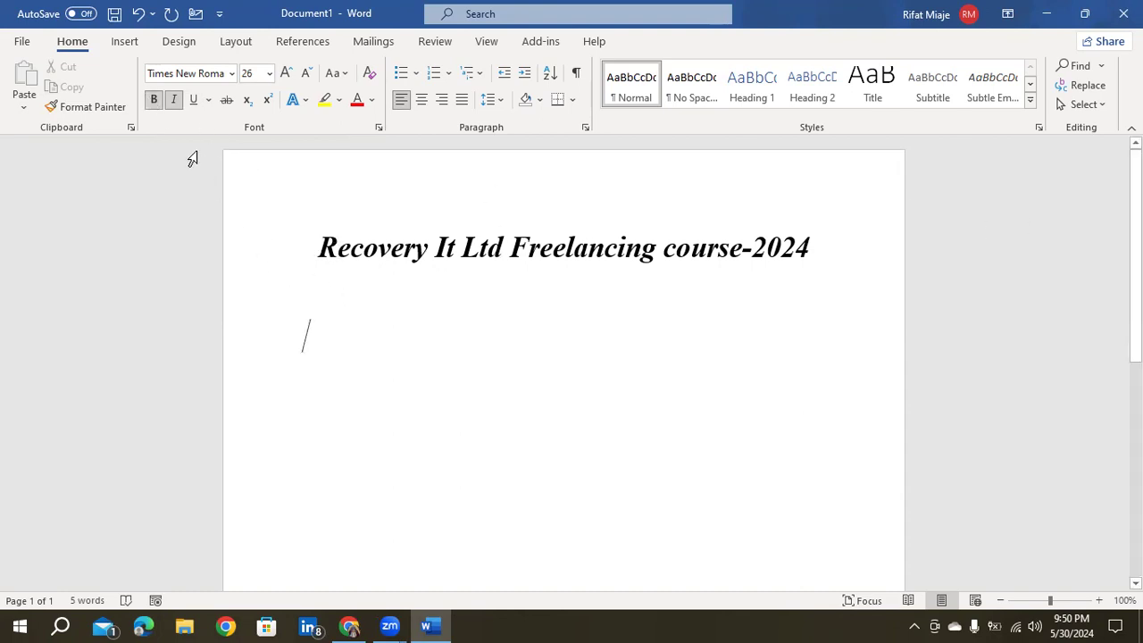
pyautogui.click(174, 100)
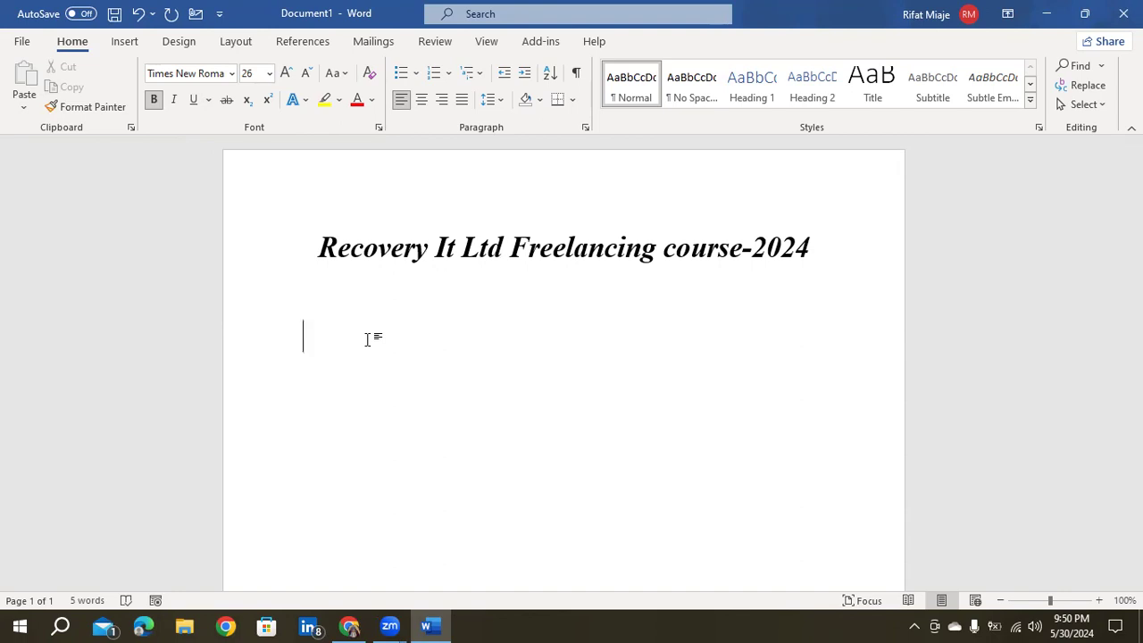
pyautogui.write('Price-100')
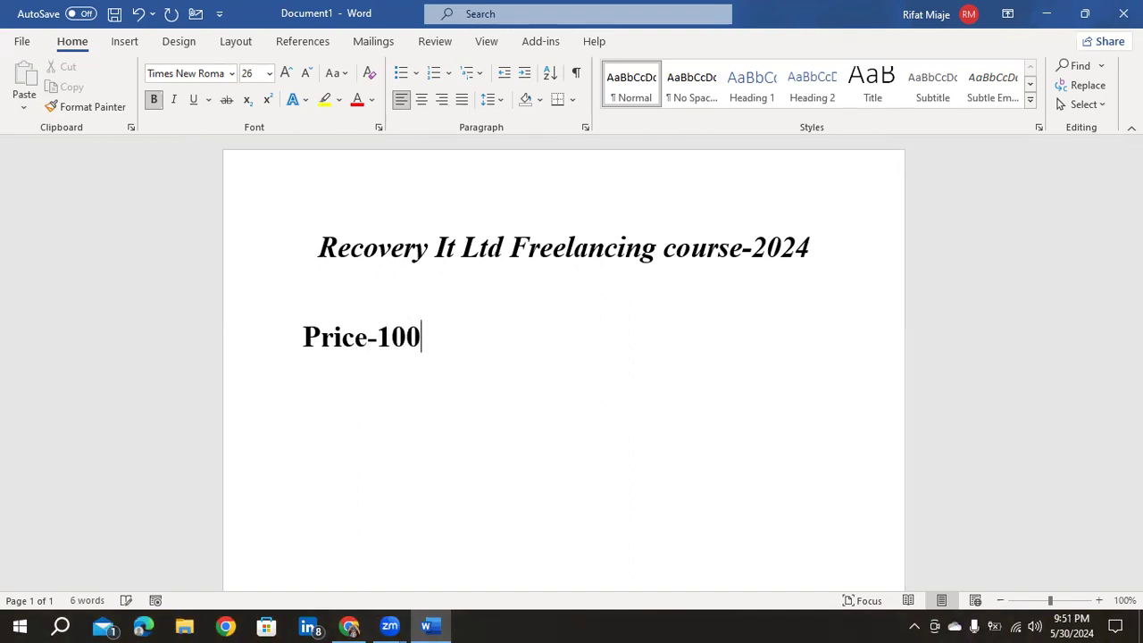
pyautogui.write('0 tl')
pyautogui.press('Return')
pyautogui.press('BackSpace')
pyautogui.press('BackSpace')
pyautogui.write('k')
pyautogui.press('Return')
pyautogui.write('offer price-700')
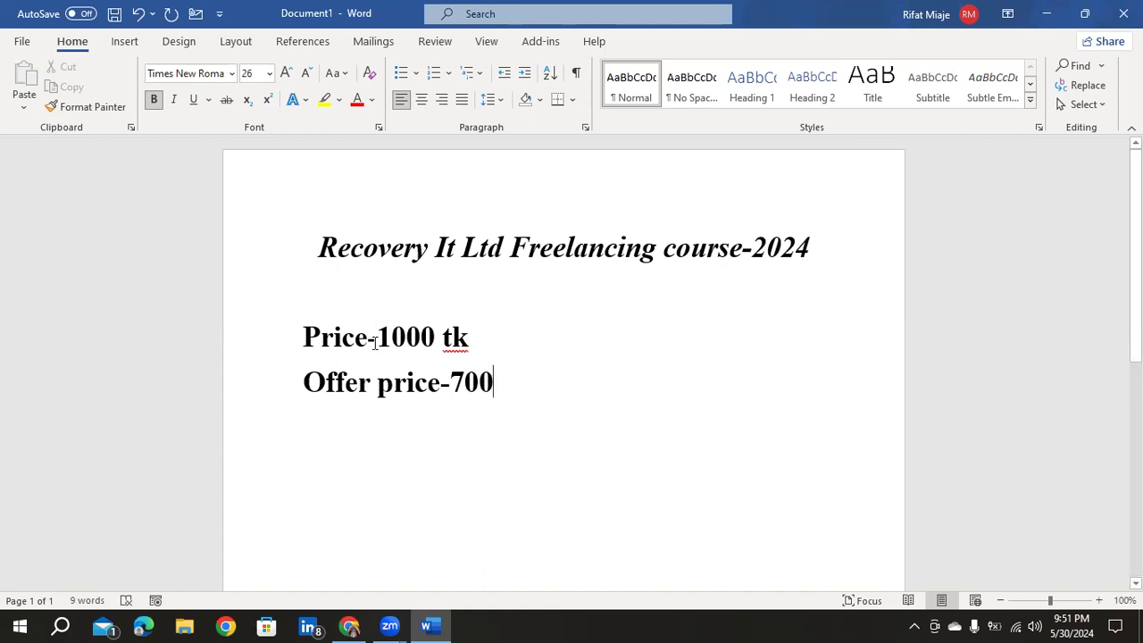
# Step: Strike through "1000 tk" in the price line and insert a space before it
pyautogui.moveTo(376, 338); pyautogui.dragTo(468, 337)
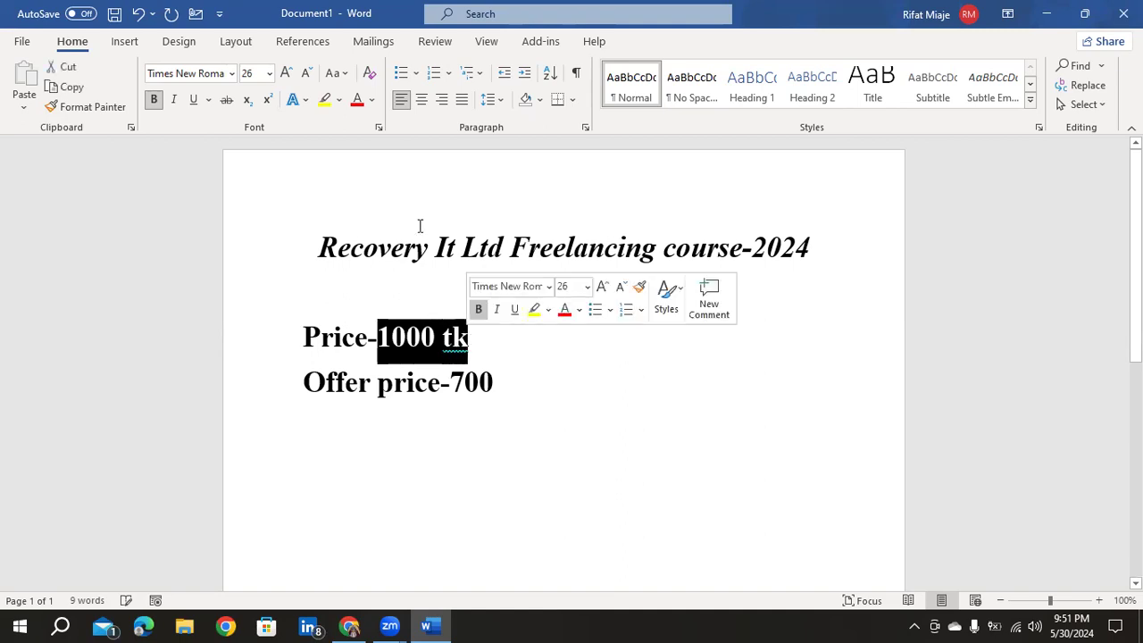
pyautogui.click(227, 104)
pyautogui.click(535, 349)
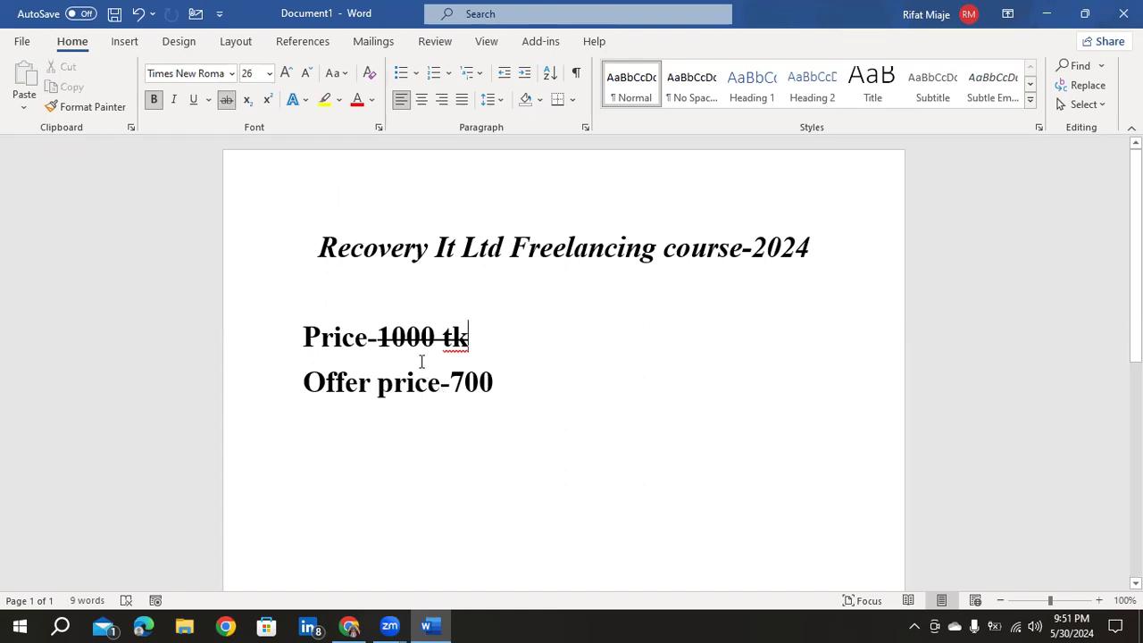
pyautogui.click(378, 337)
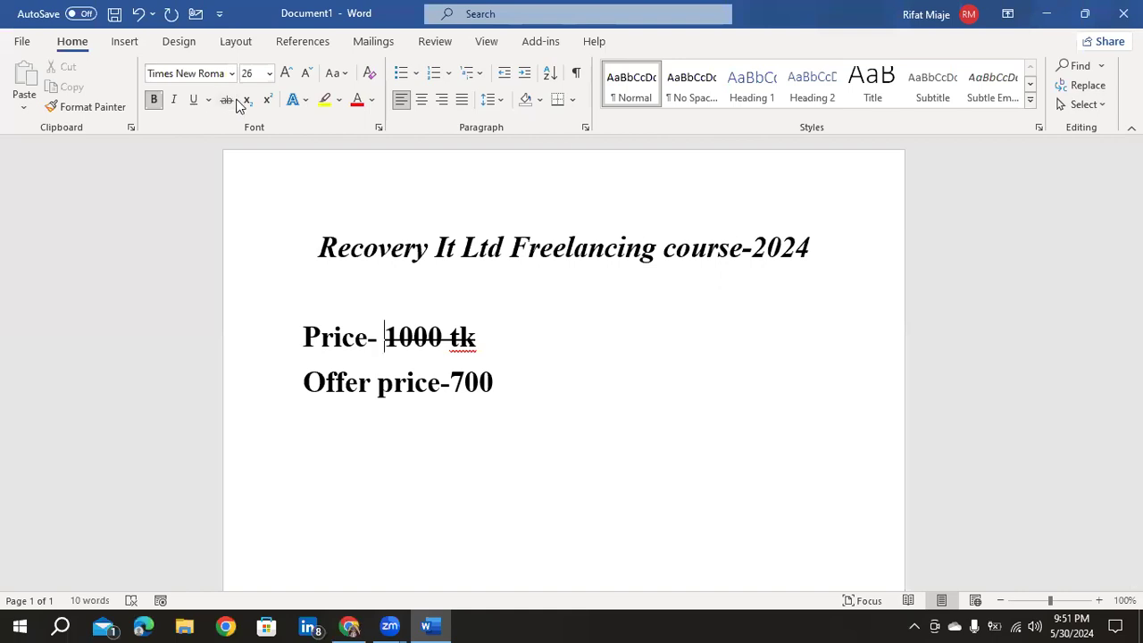
# Step: Enter "A3 + B3 =" on a new line below the offer price, with both 3s as subscripts
pyautogui.click(533, 380)
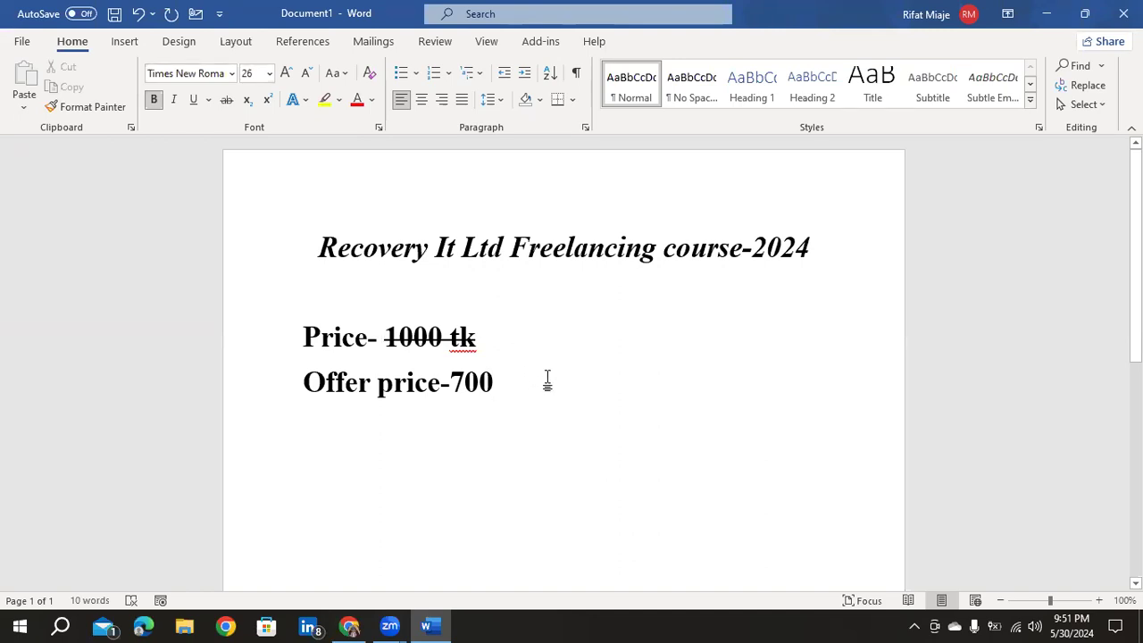
pyautogui.press('Return')
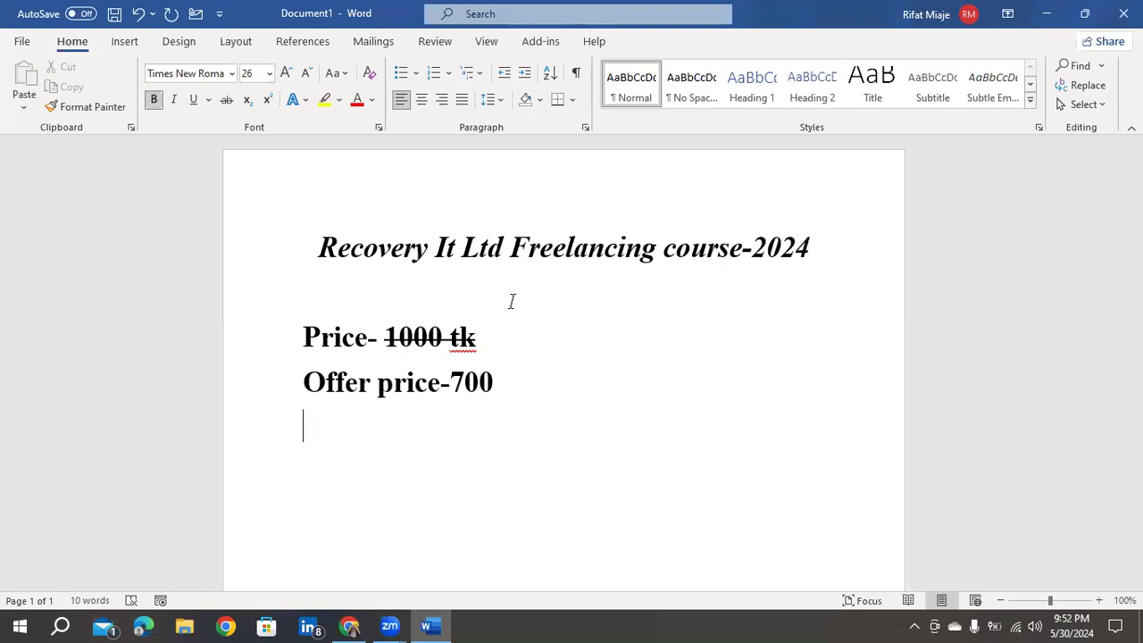
pyautogui.write('A')
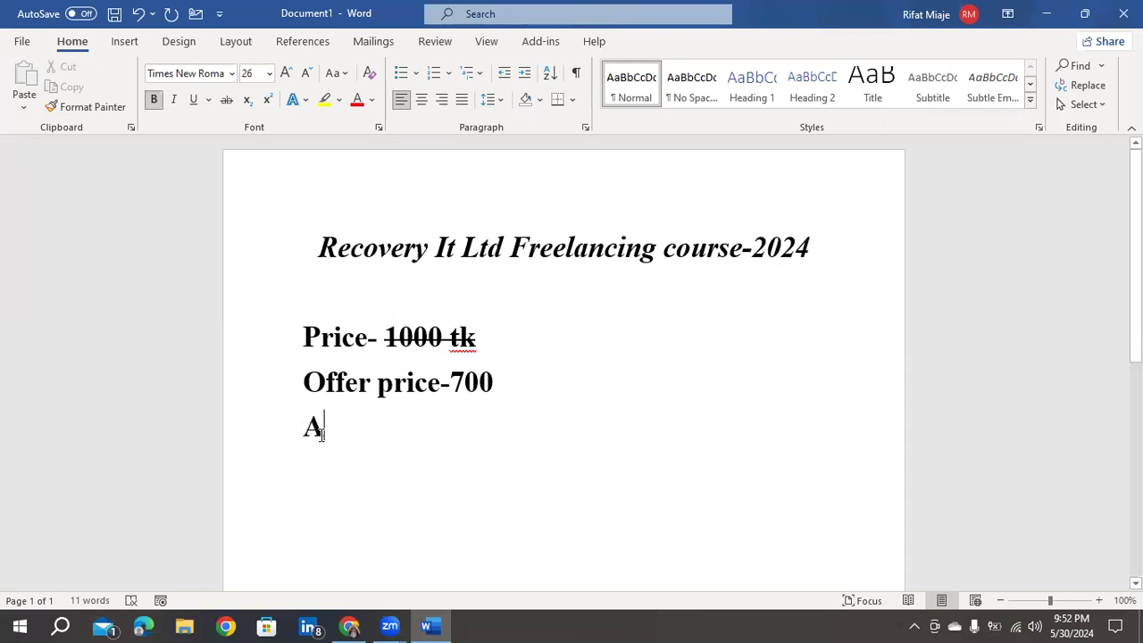
pyautogui.click(248, 101)
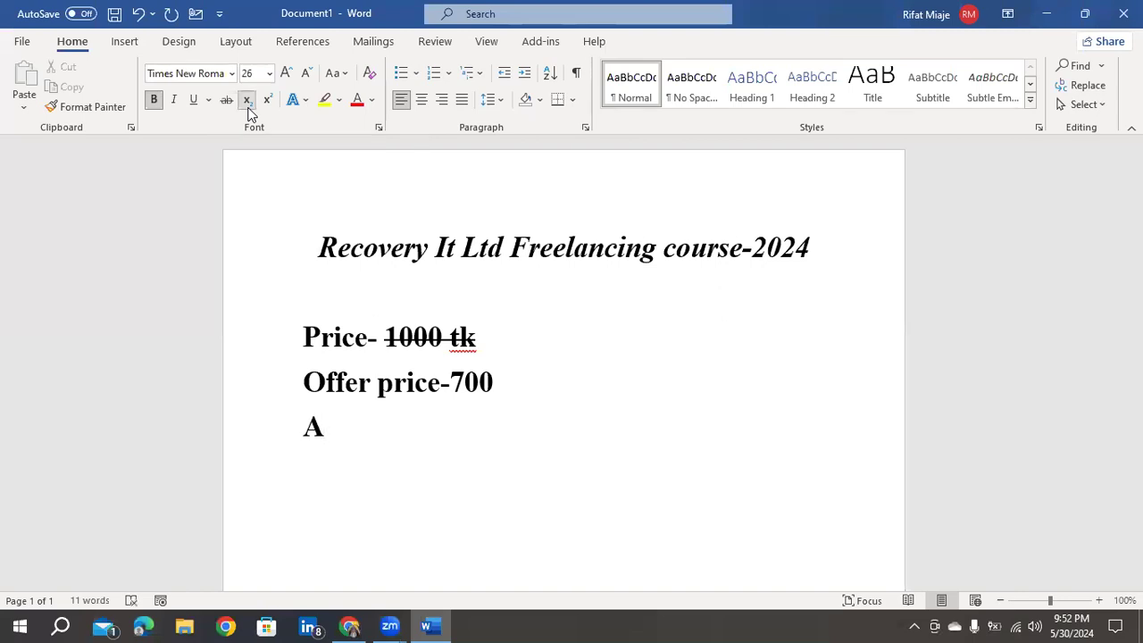
pyautogui.write('3')
pyautogui.click(247, 101)
pyautogui.write('+ B')
pyautogui.click(249, 105)
pyautogui.write('3')
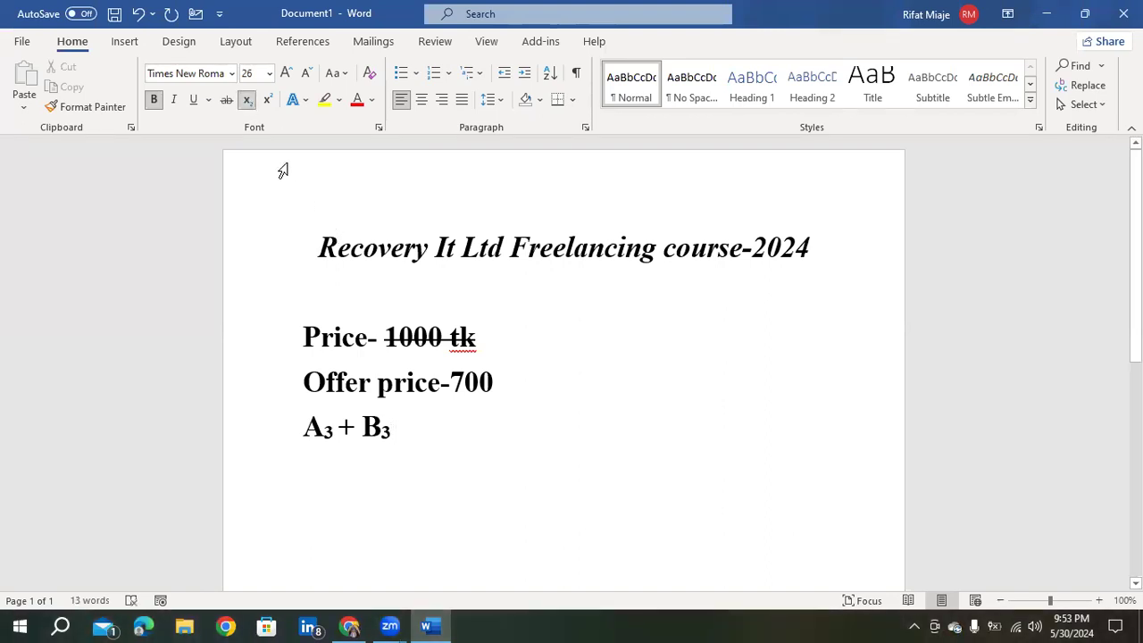
pyautogui.click(249, 102)
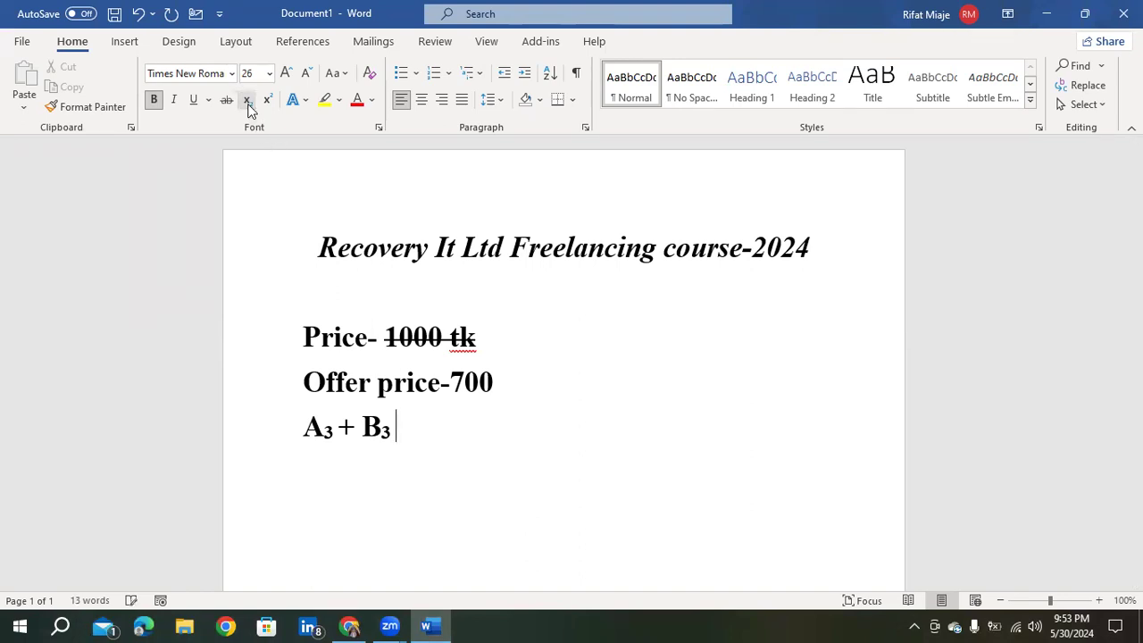
pyautogui.write('=')
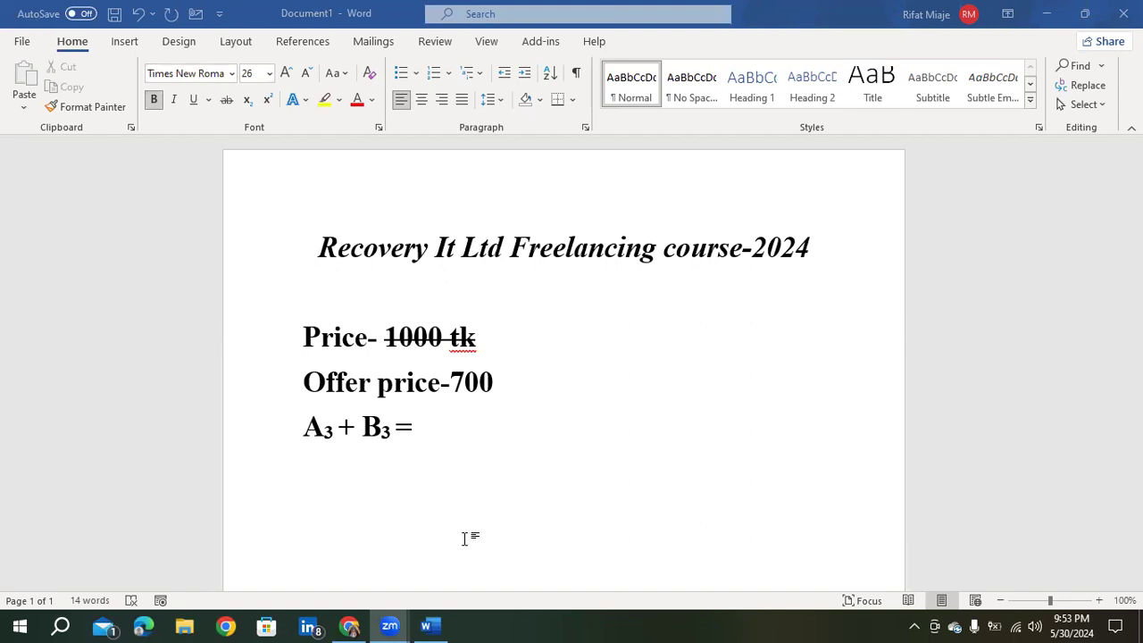
# Step: Complete the equation's right-hand side with "a3b3", setting both 3s as subscripts
pyautogui.click(428, 431)
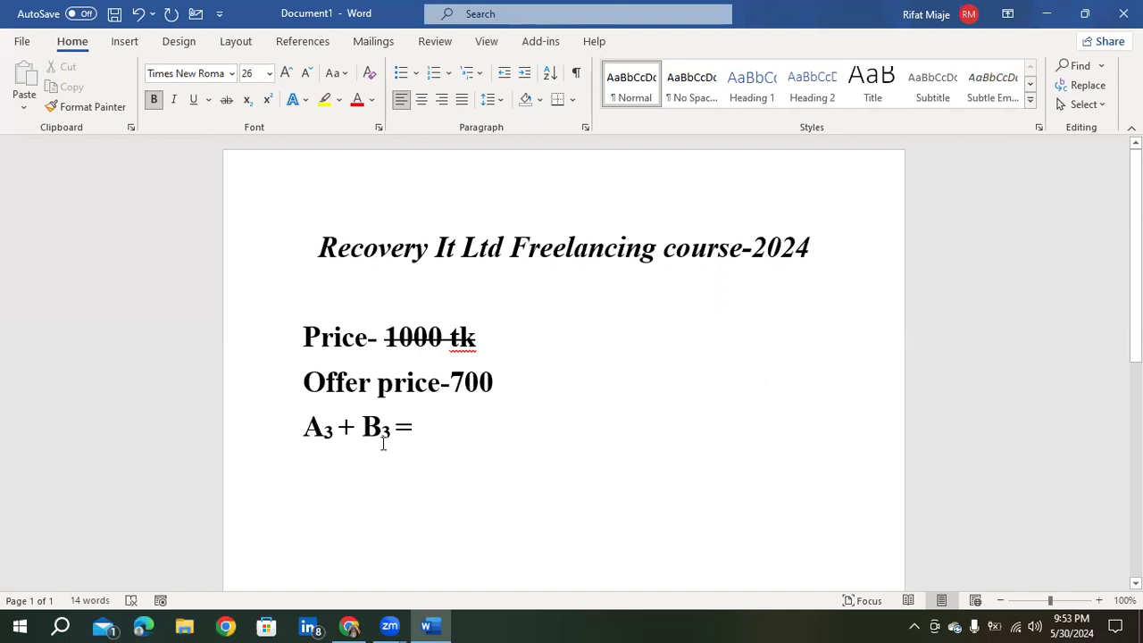
pyautogui.write('a')
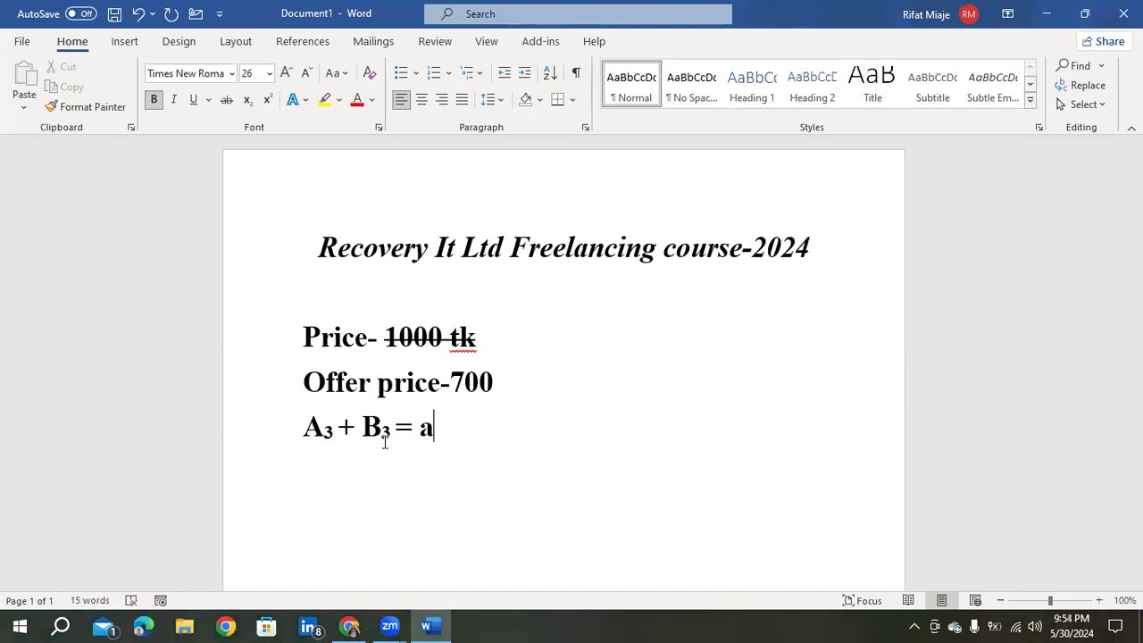
pyautogui.click(248, 100)
pyautogui.write('3')
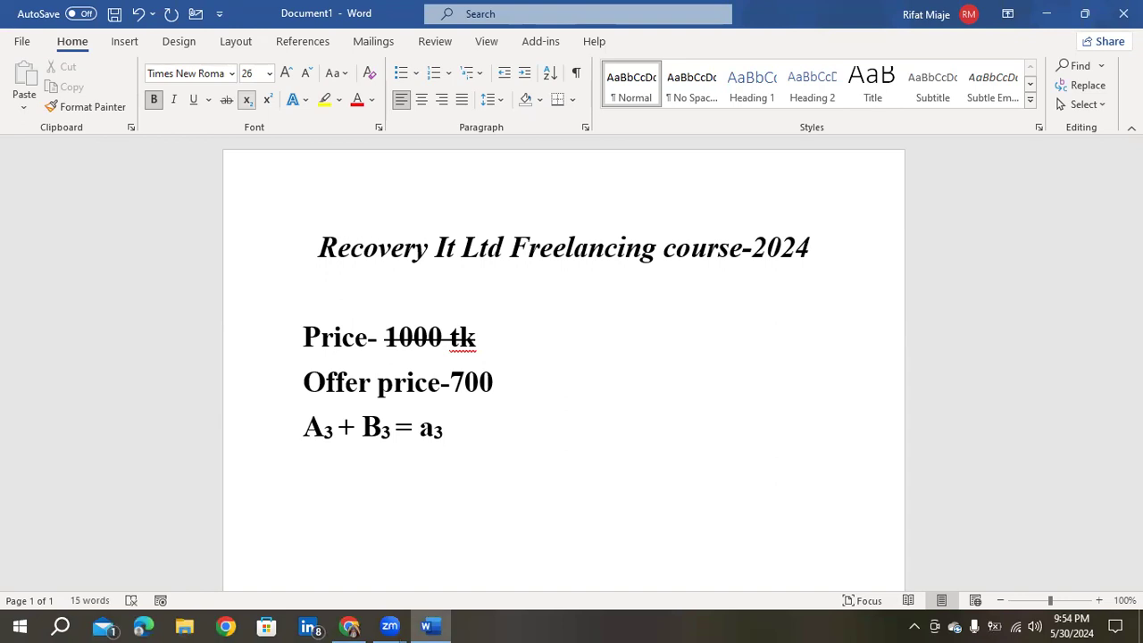
pyautogui.click(248, 100)
pyautogui.write('b')
pyautogui.click(248, 102)
pyautogui.write('3')
pyautogui.click(252, 104)
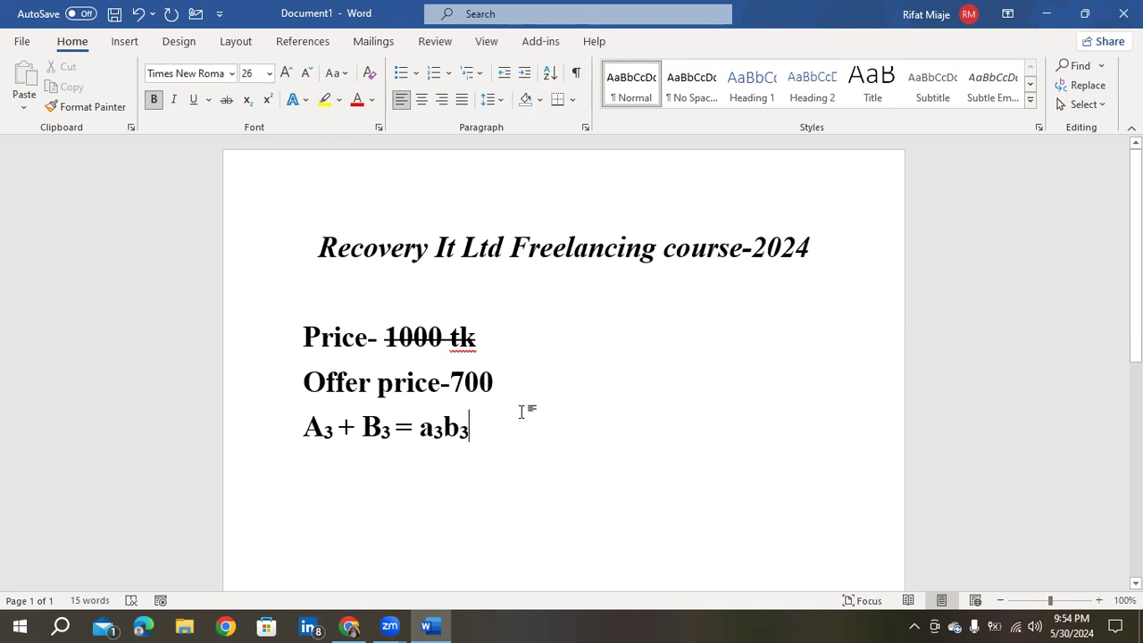
# Step: Enter "X2+Y2" on a new line below the subscript equation, with both 2s as superscripts
pyautogui.press('Return')
pyautogui.scroll(-1, 508, 455)
pyautogui.scroll(-1, 508, 455)
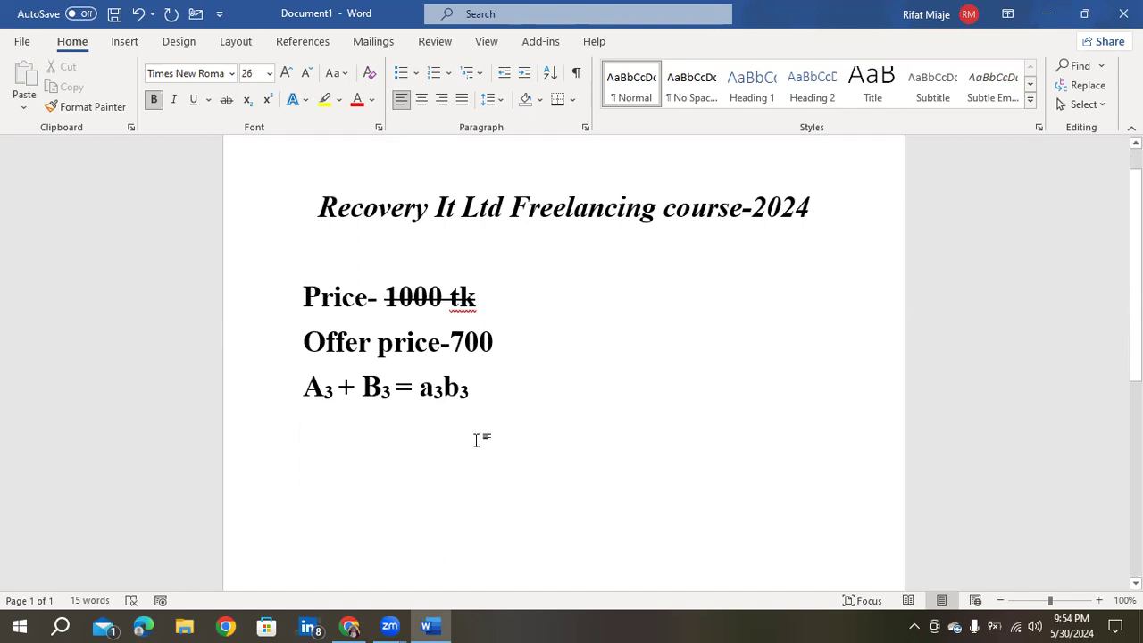
pyautogui.write('X')
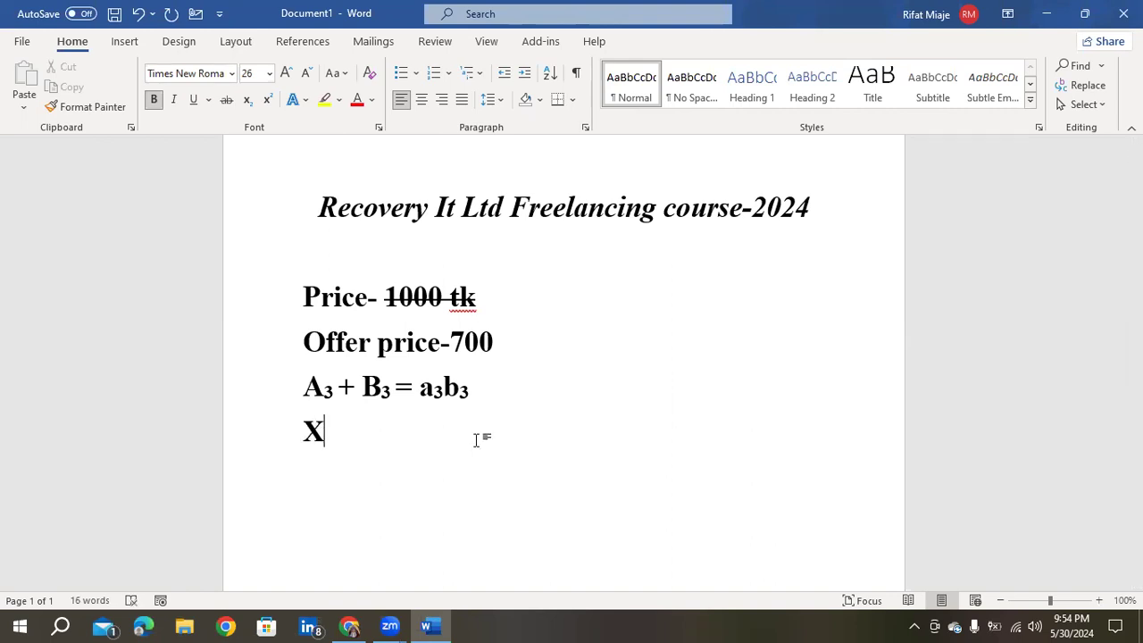
pyautogui.click(268, 101)
pyautogui.write('3')
pyautogui.press('BackSpace')
pyautogui.write('2')
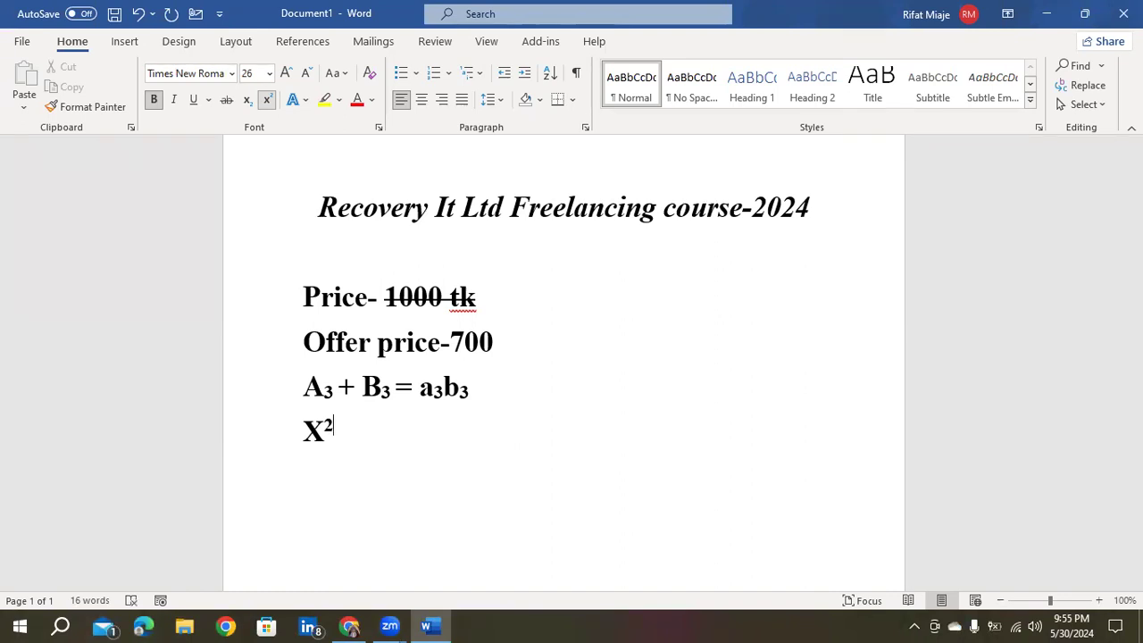
pyautogui.click(266, 99)
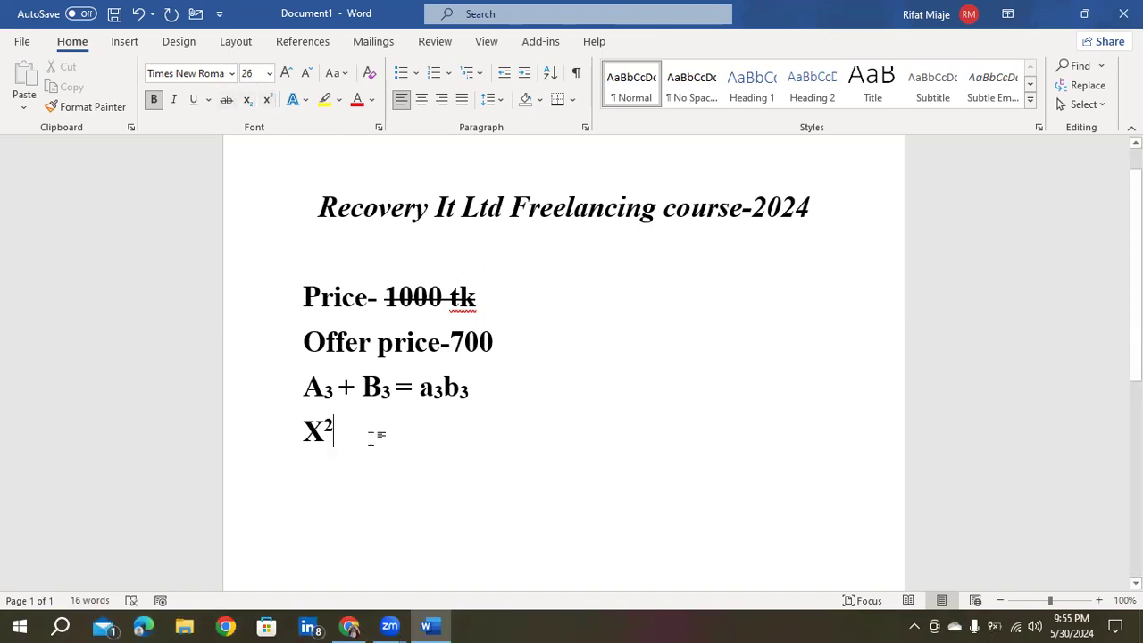
pyautogui.write('+')
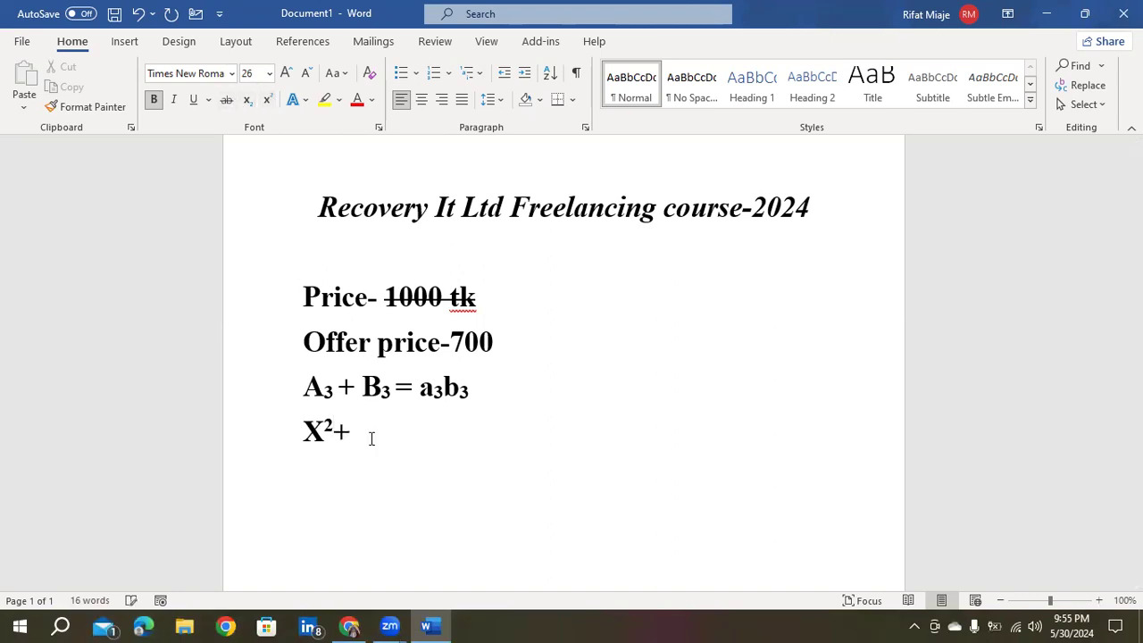
pyautogui.write('Y')
pyautogui.click(268, 101)
pyautogui.write('2')
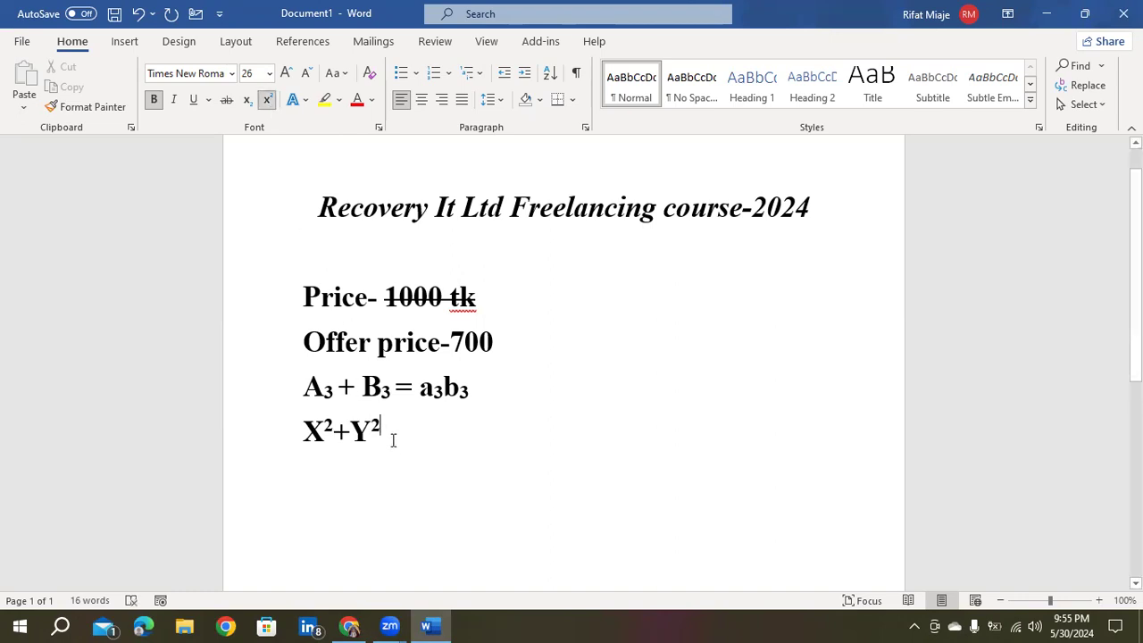
# Step: Continue the superscript equation with "=(X+Y)2-2xy", making only the 2 after the closing parenthesis superscript
pyautogui.click(327, 426)
pyautogui.click(340, 426)
pyautogui.click(390, 429)
pyautogui.click(266, 99)
pyautogui.write('=')
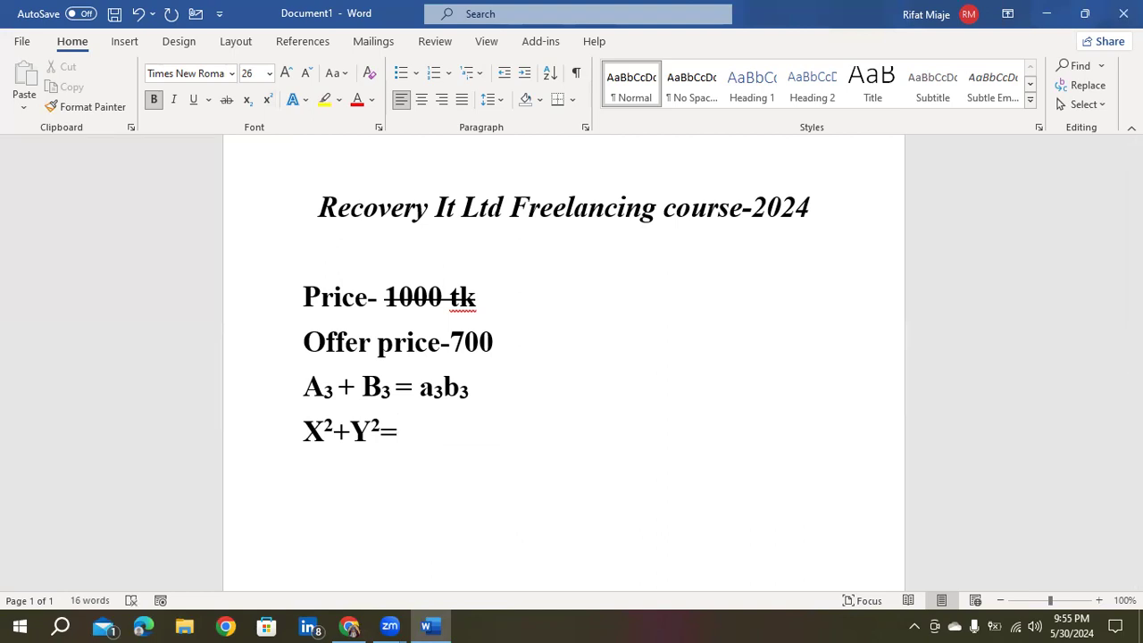
pyautogui.write('(X+Y)')
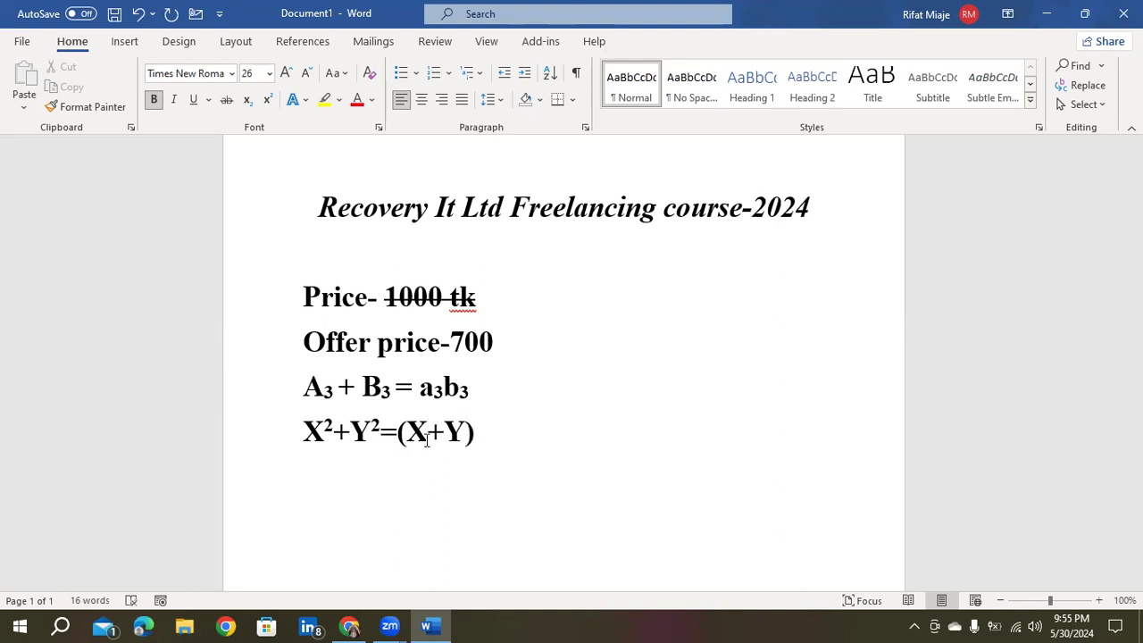
pyautogui.click(267, 101)
pyautogui.write('2')
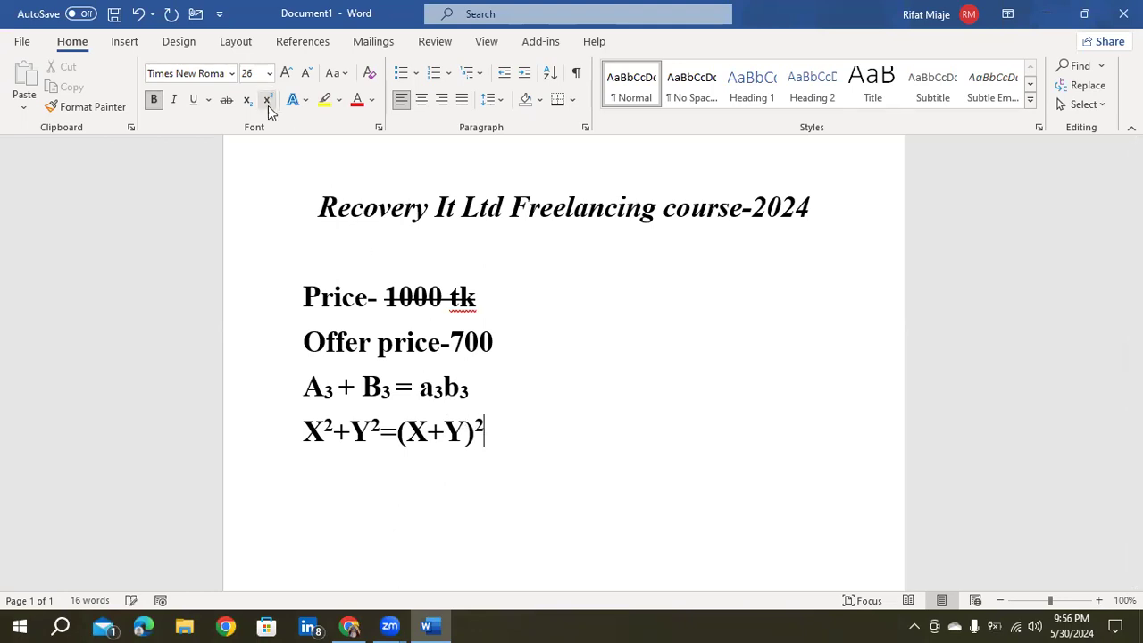
pyautogui.write('-2')
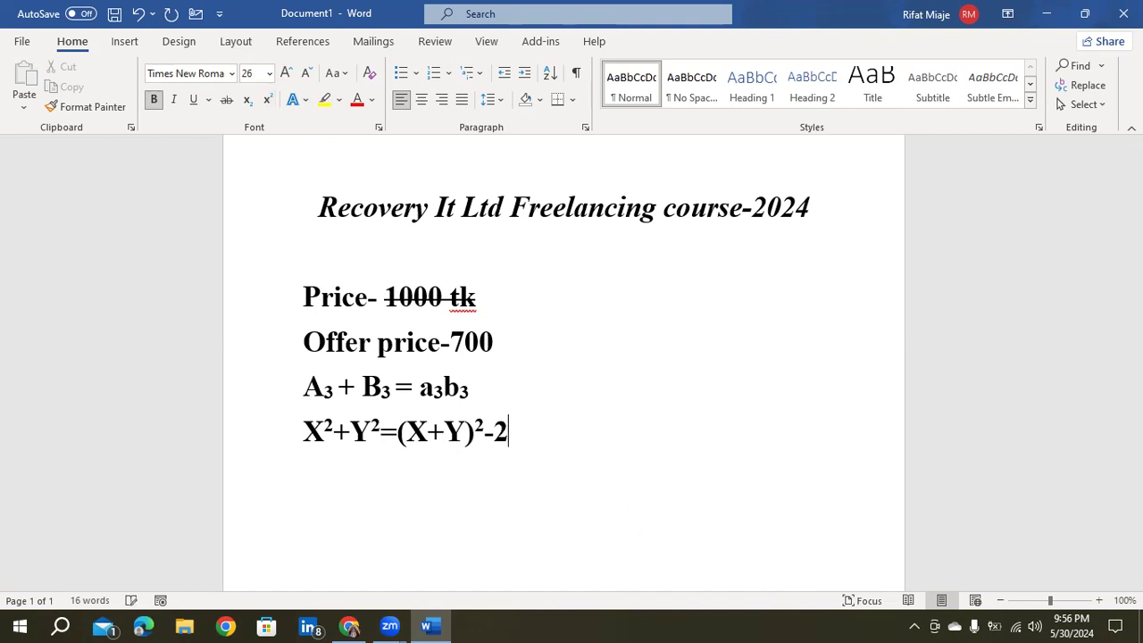
pyautogui.write('xy')
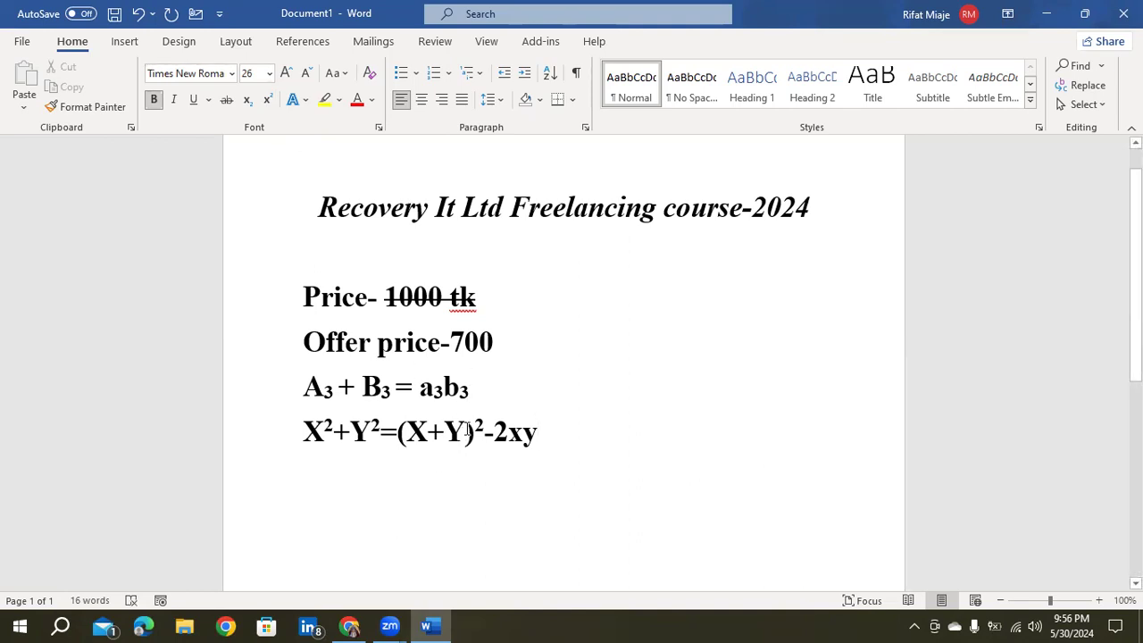
pyautogui.scroll(-2, 478, 411)
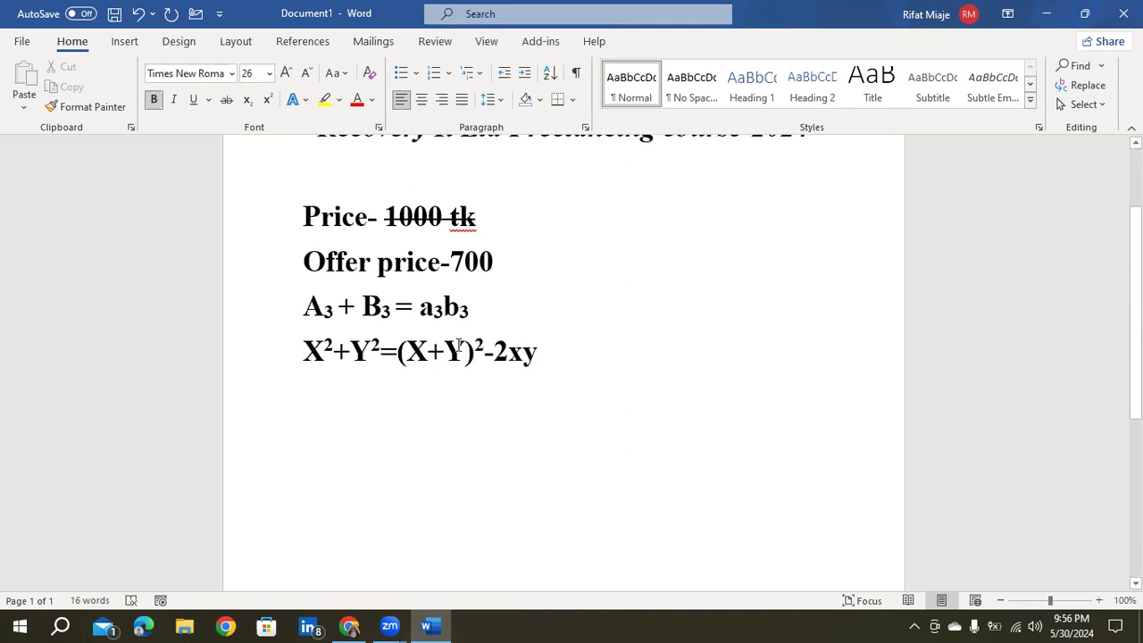
pyautogui.scroll(1, 443, 346)
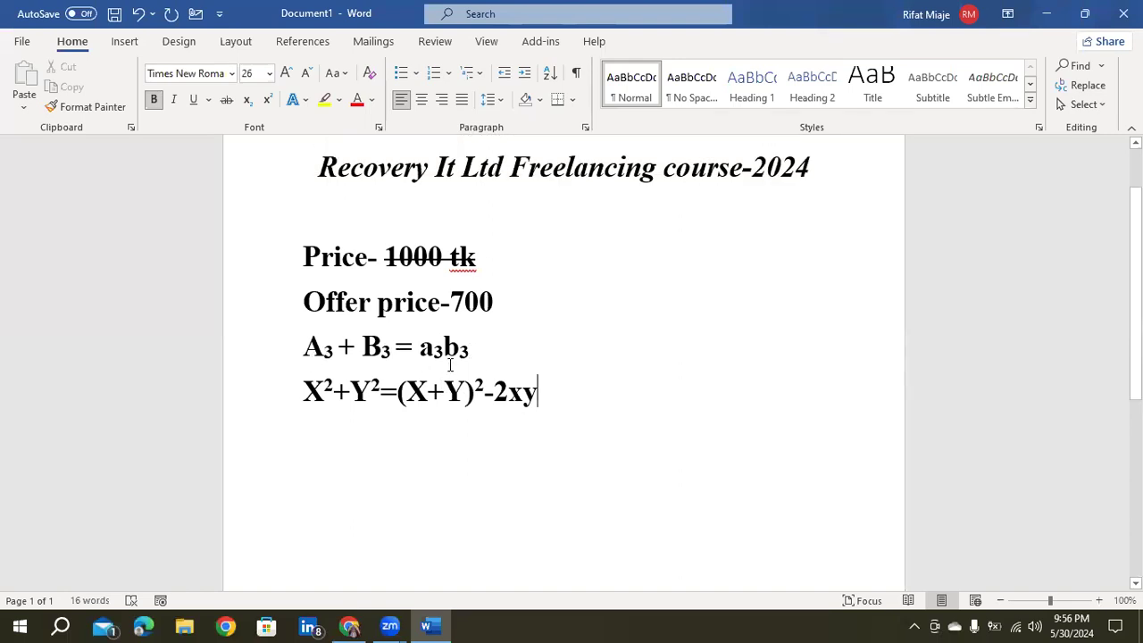
pyautogui.scroll(2, 450, 364)
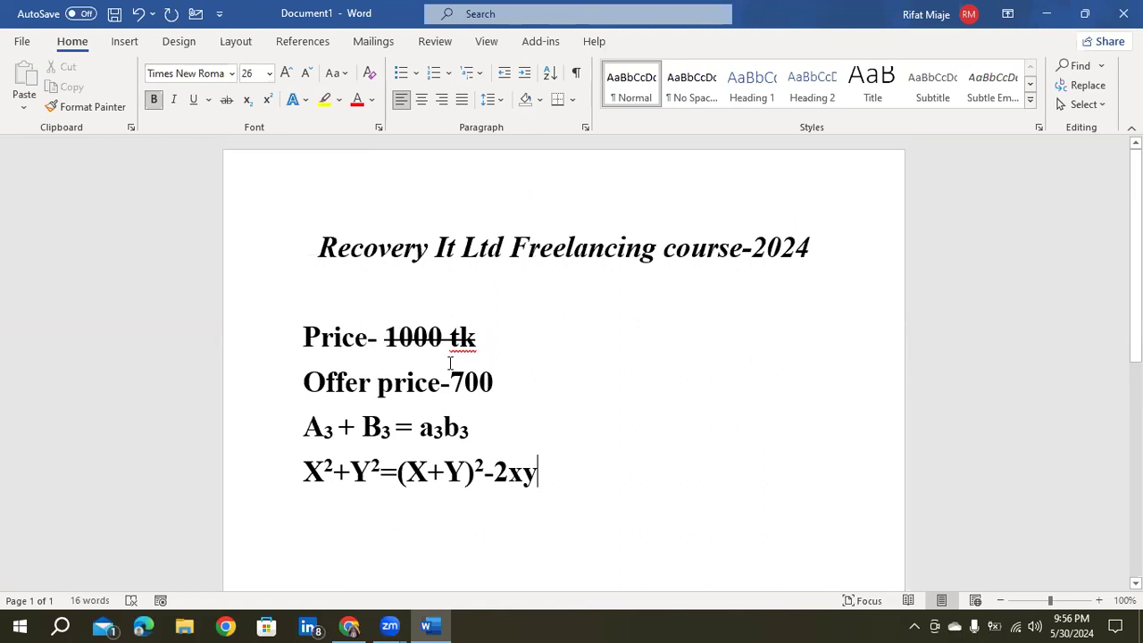
pyautogui.scroll(-2, 400, 357)
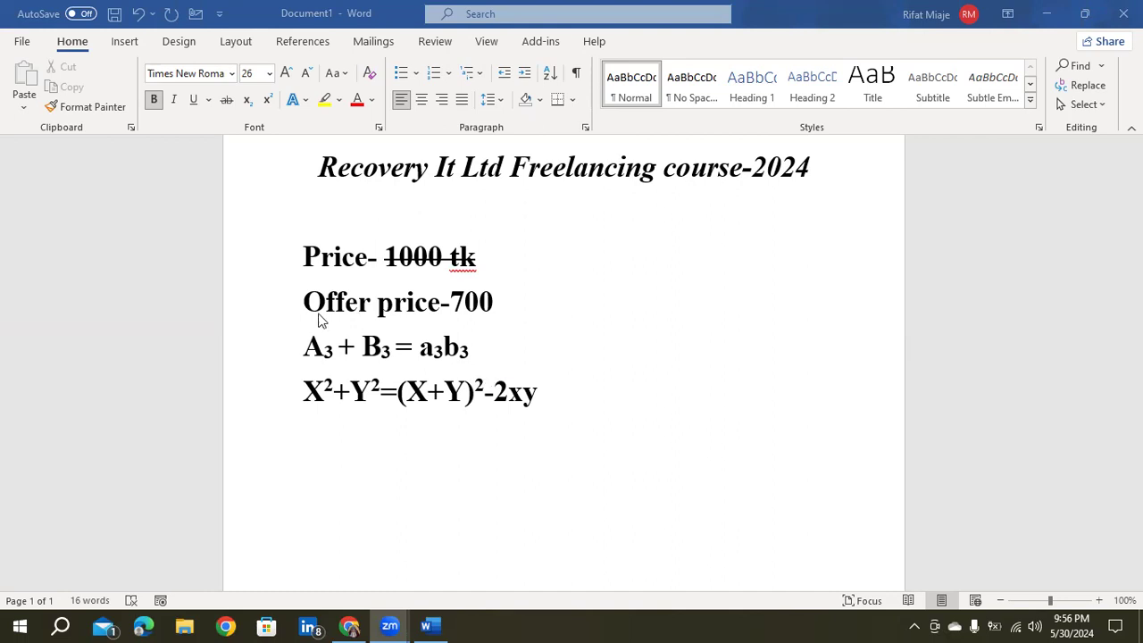
pyautogui.scroll(1, 323, 287)
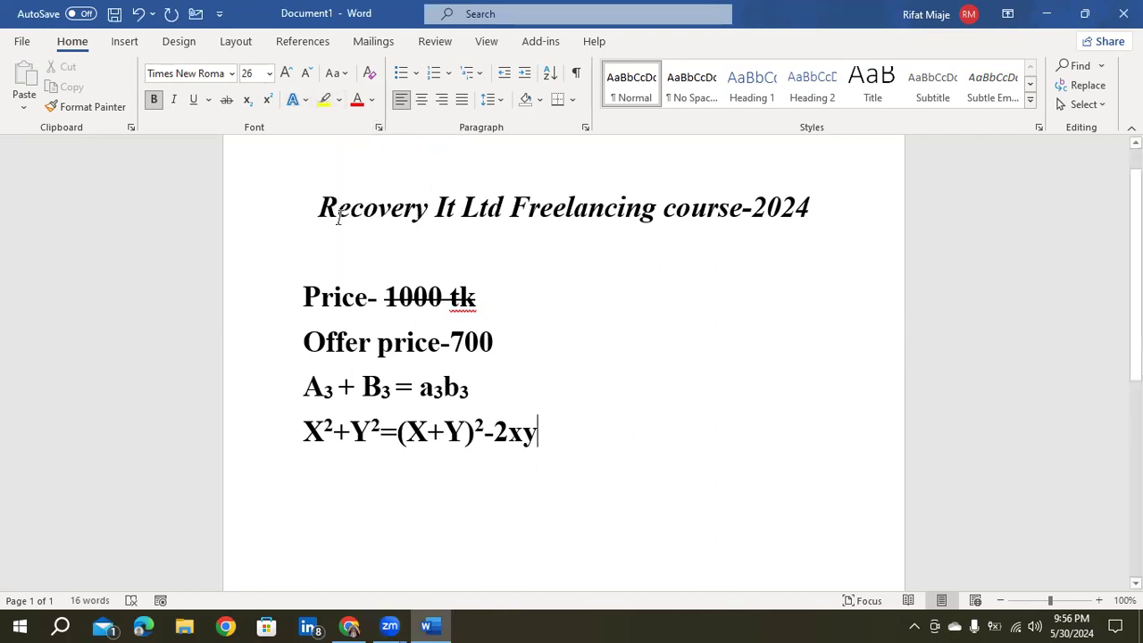
# Step: Try the Automatic outline text effect on the whole title line
pyautogui.moveTo(321, 212); pyautogui.dragTo(788, 226)
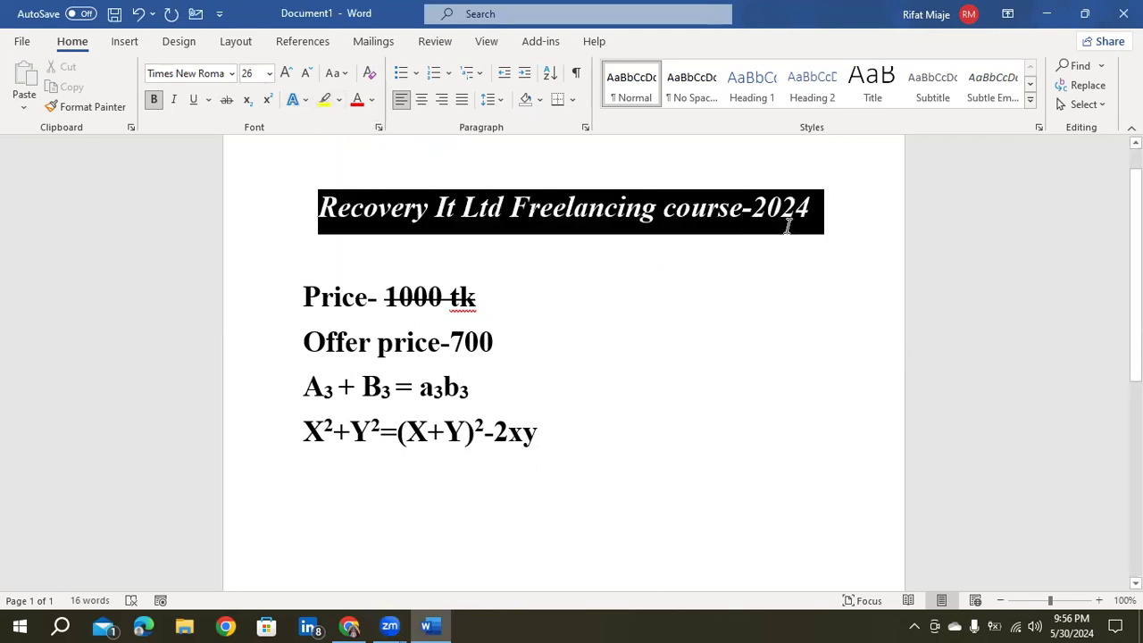
pyautogui.click(303, 102)
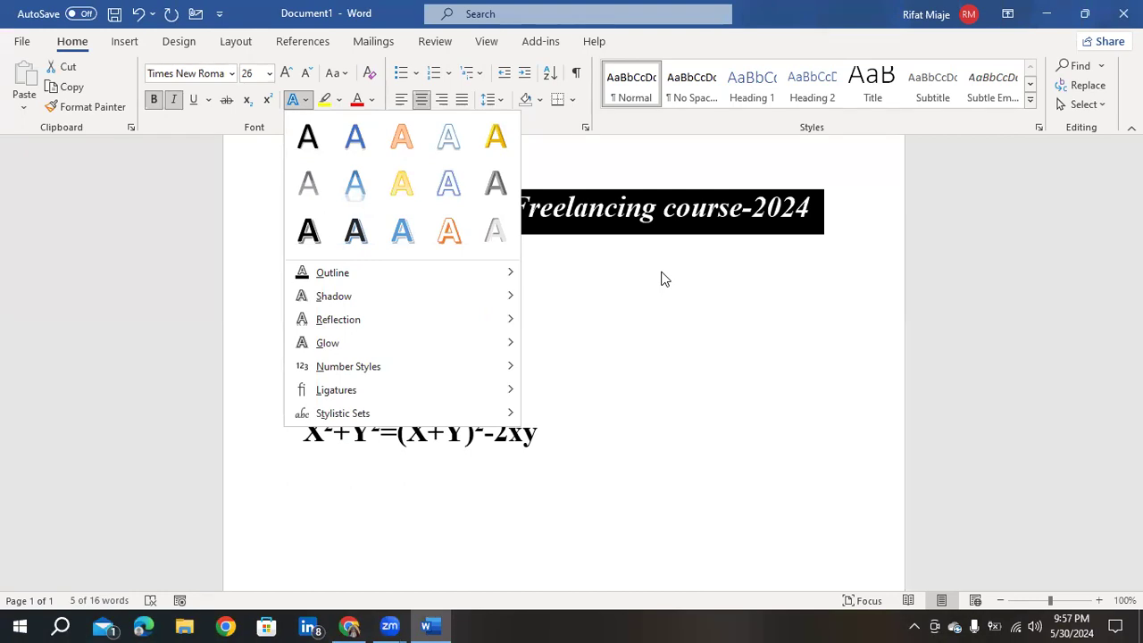
pyautogui.moveTo(512, 278)
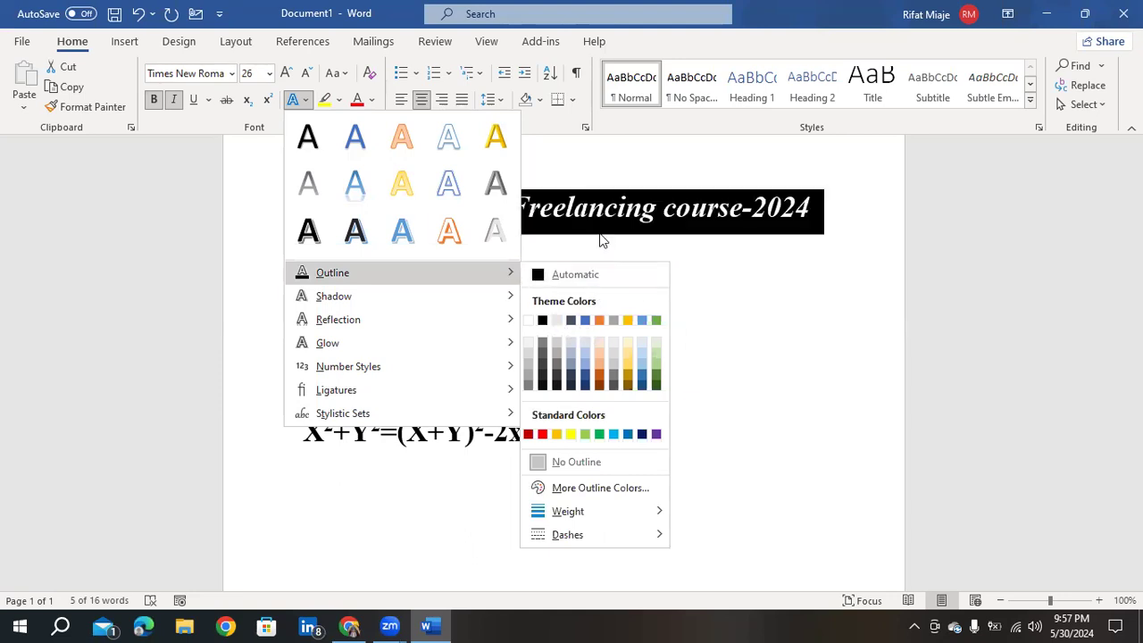
pyautogui.click(586, 272)
pyautogui.click(355, 240)
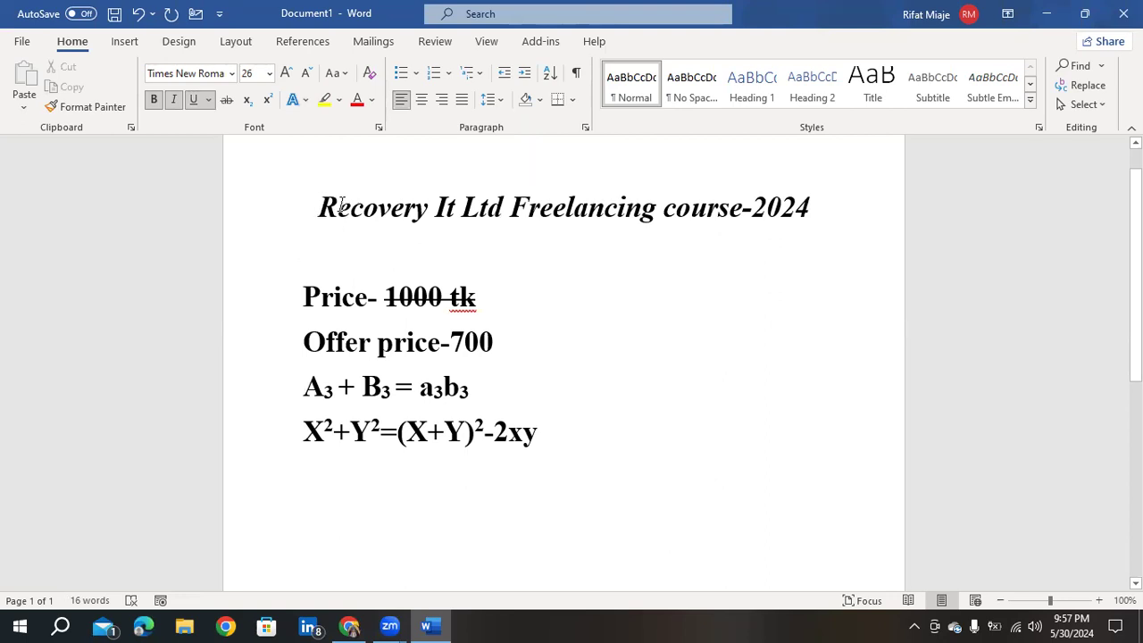
# Step: Apply a standard red text outline to the whole title line and deselect it
pyautogui.moveTo(318, 205); pyautogui.dragTo(799, 205)
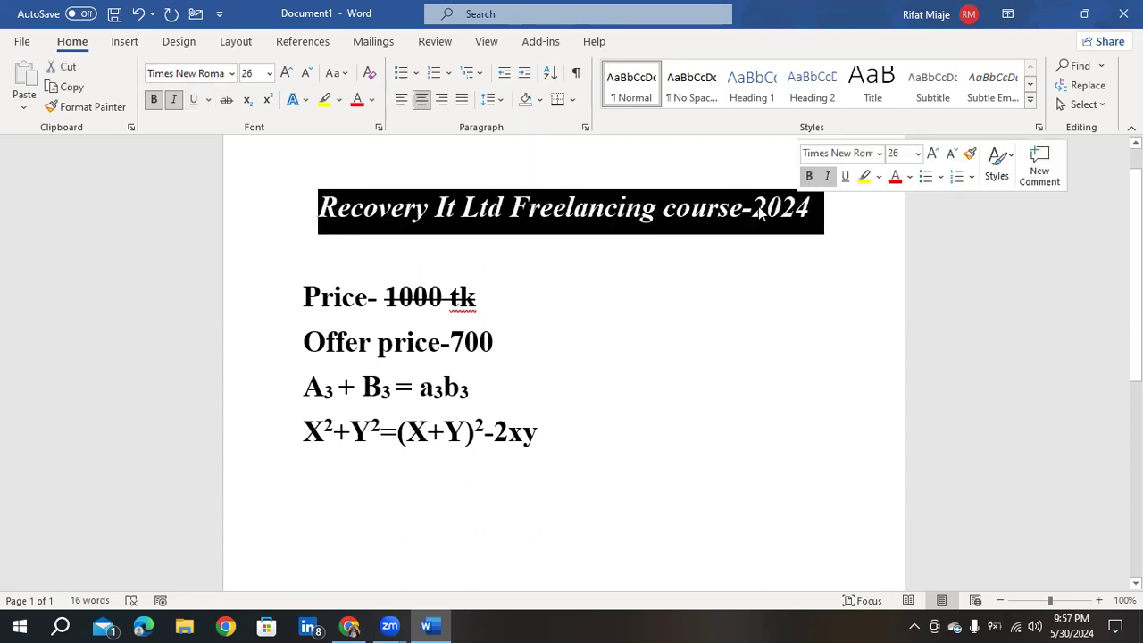
pyautogui.click(303, 100)
pyautogui.moveTo(358, 269)
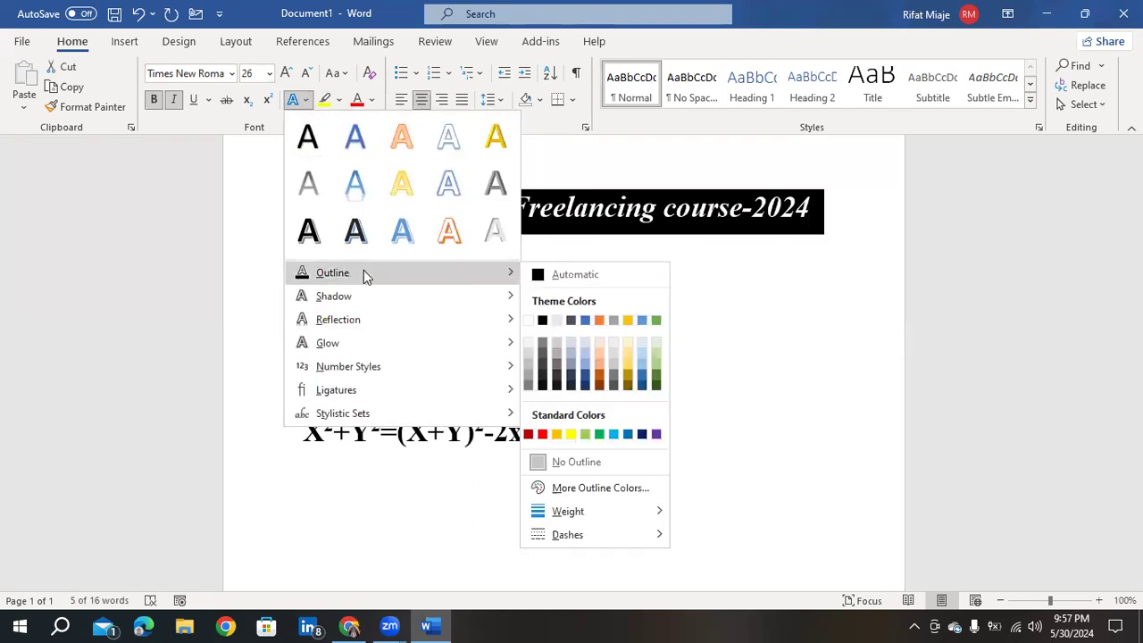
pyautogui.click(543, 435)
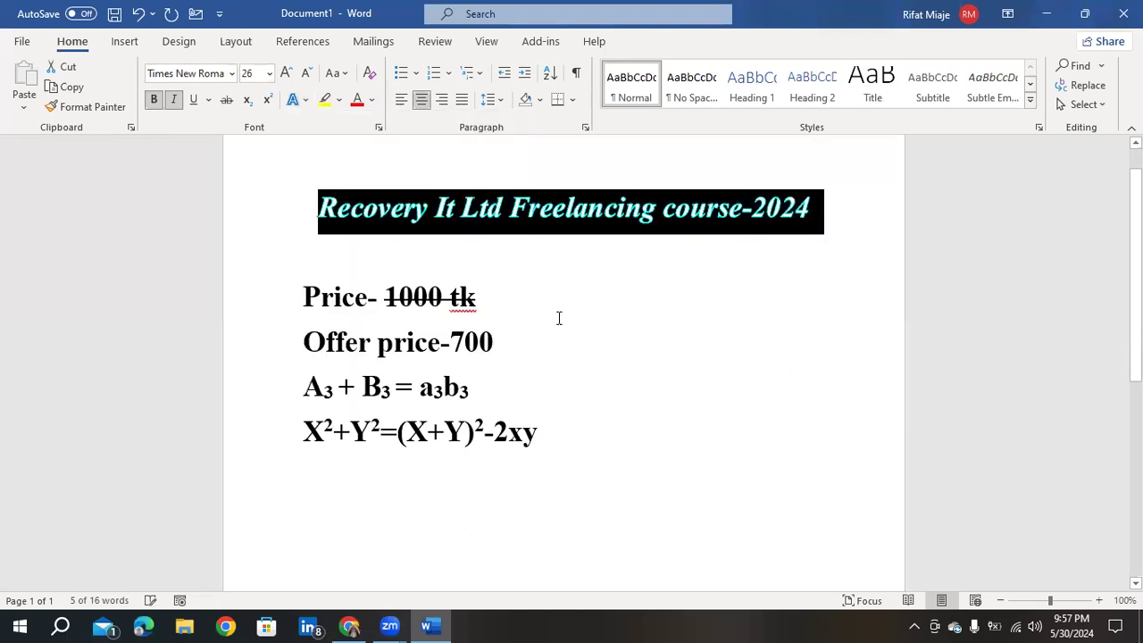
pyautogui.click(515, 270)
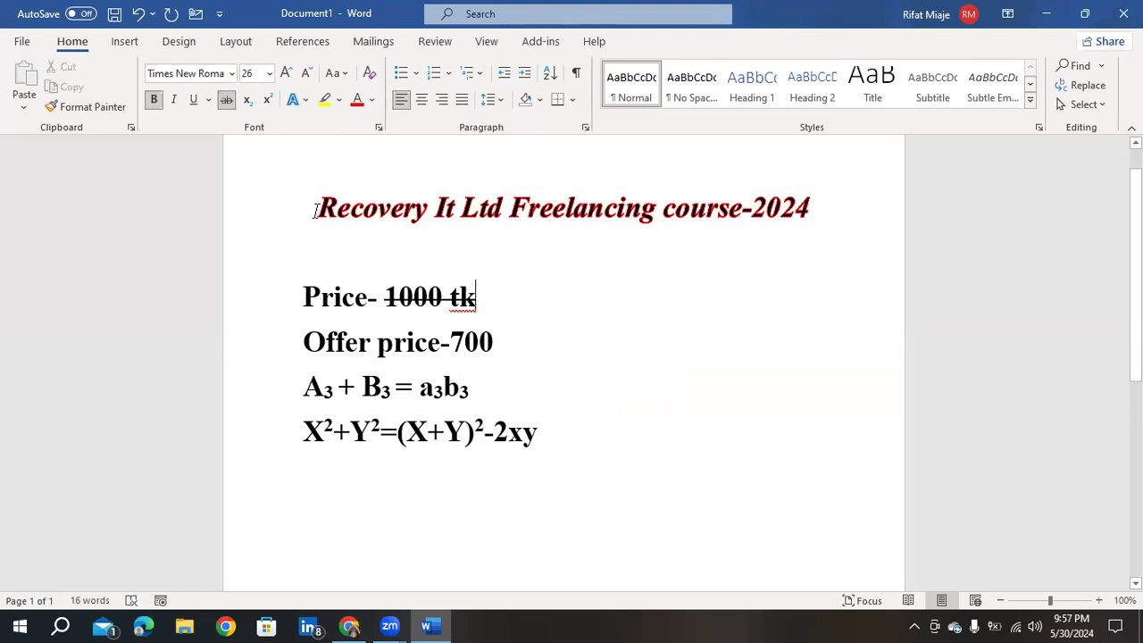
# Step: Remove the text outline from the whole title line
pyautogui.moveTo(315, 211); pyautogui.dragTo(823, 213)
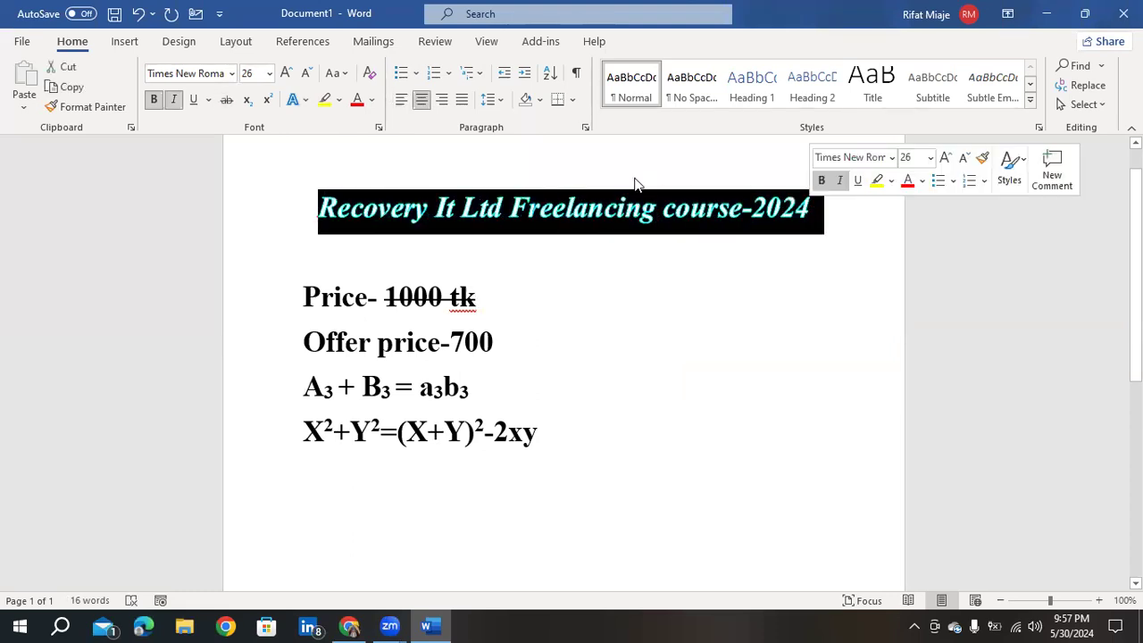
pyautogui.click(304, 99)
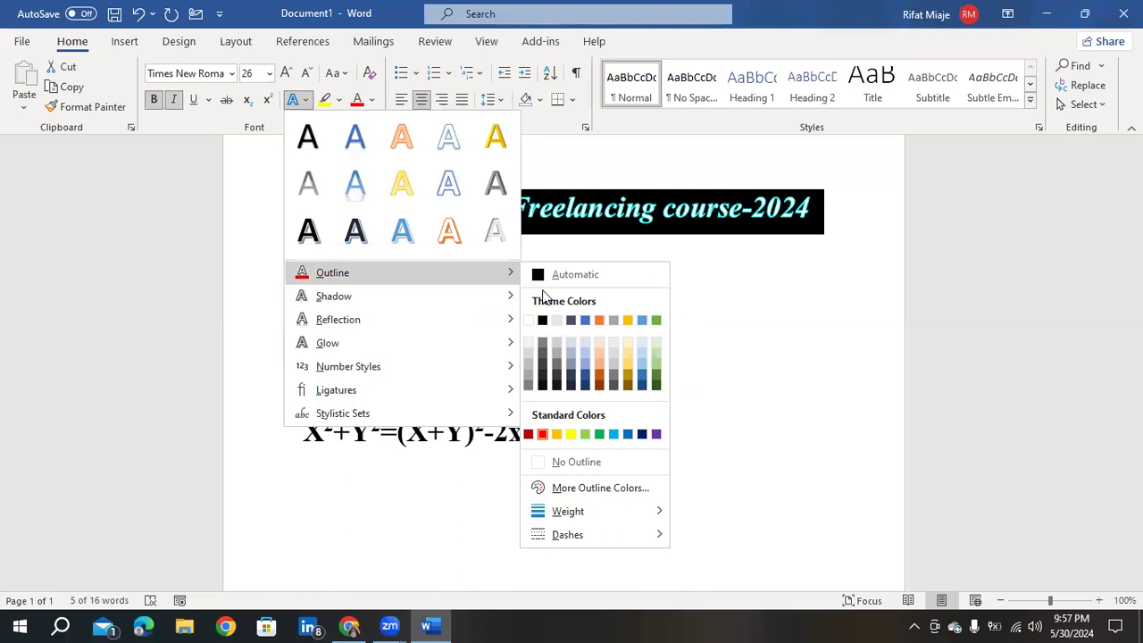
pyautogui.click(542, 463)
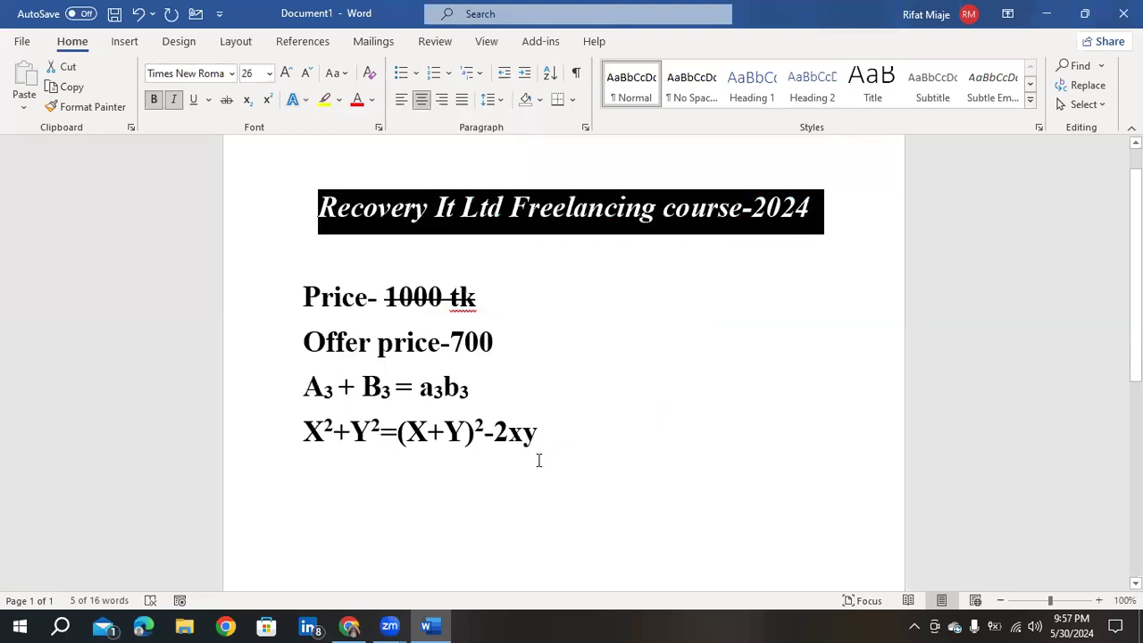
# Step: Apply the first Perspective shadow preset to the selected title line and deselect it
pyautogui.click(306, 101)
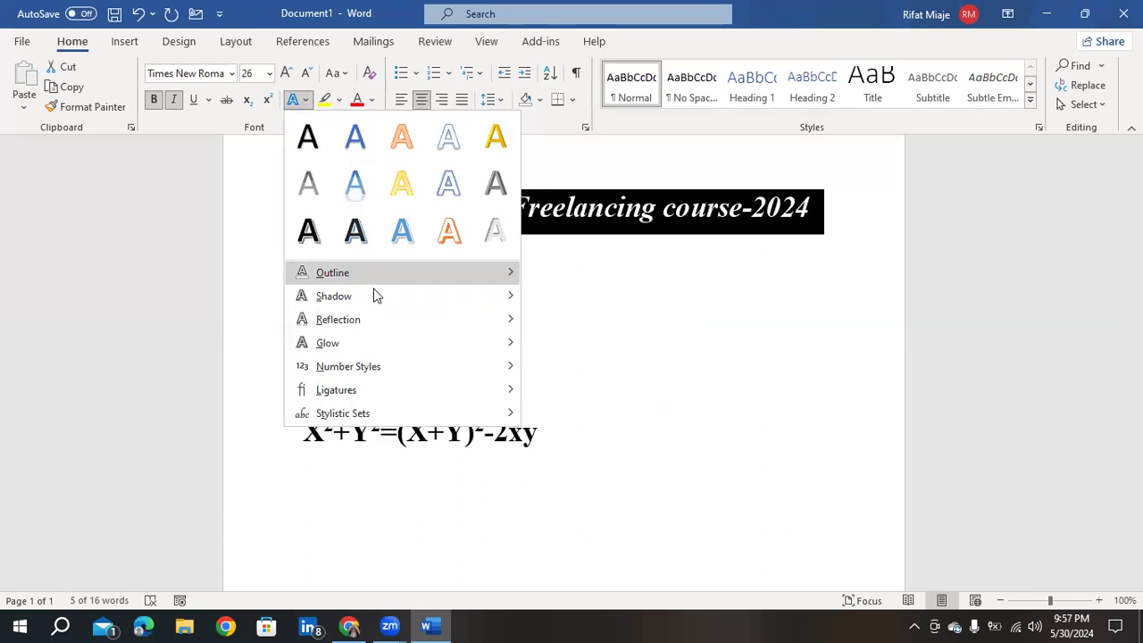
pyautogui.moveTo(378, 298)
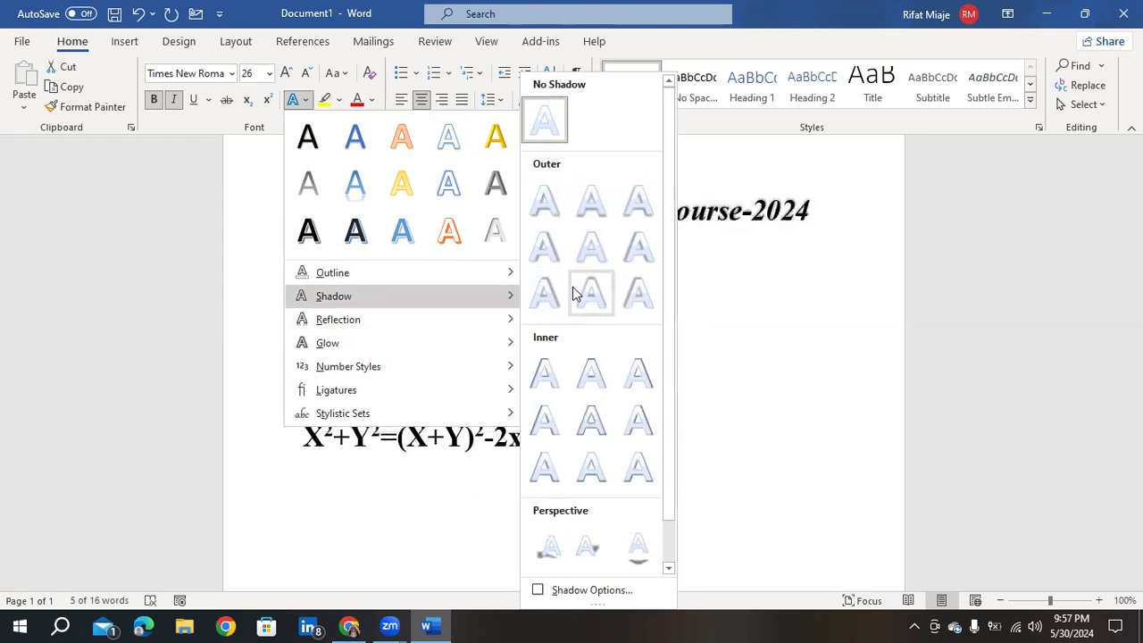
pyautogui.scroll(-1, 640, 310)
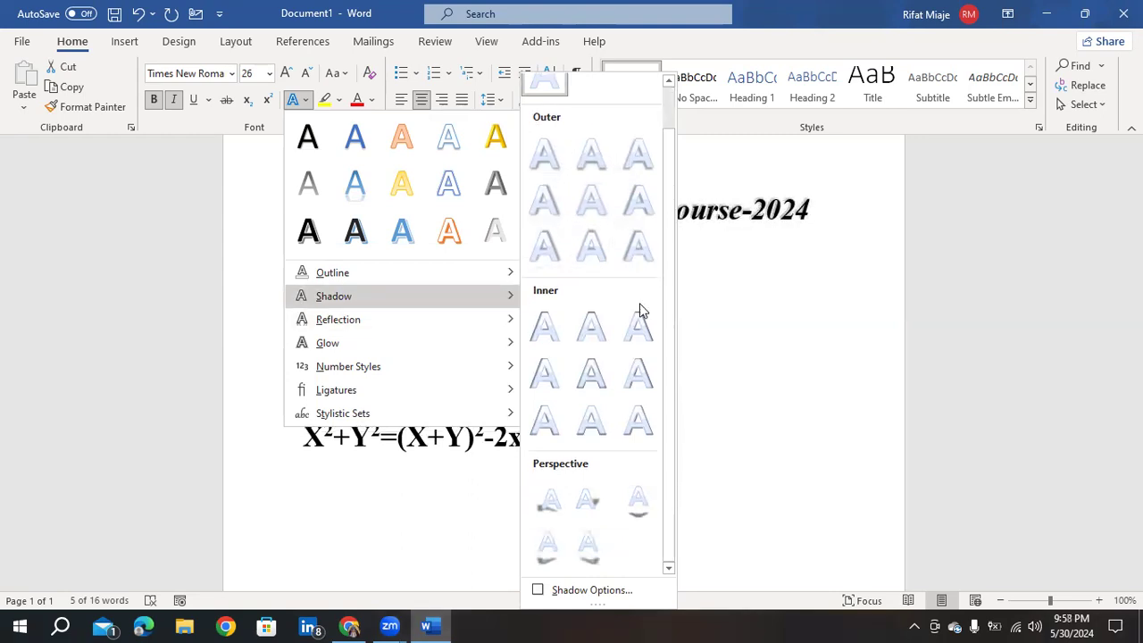
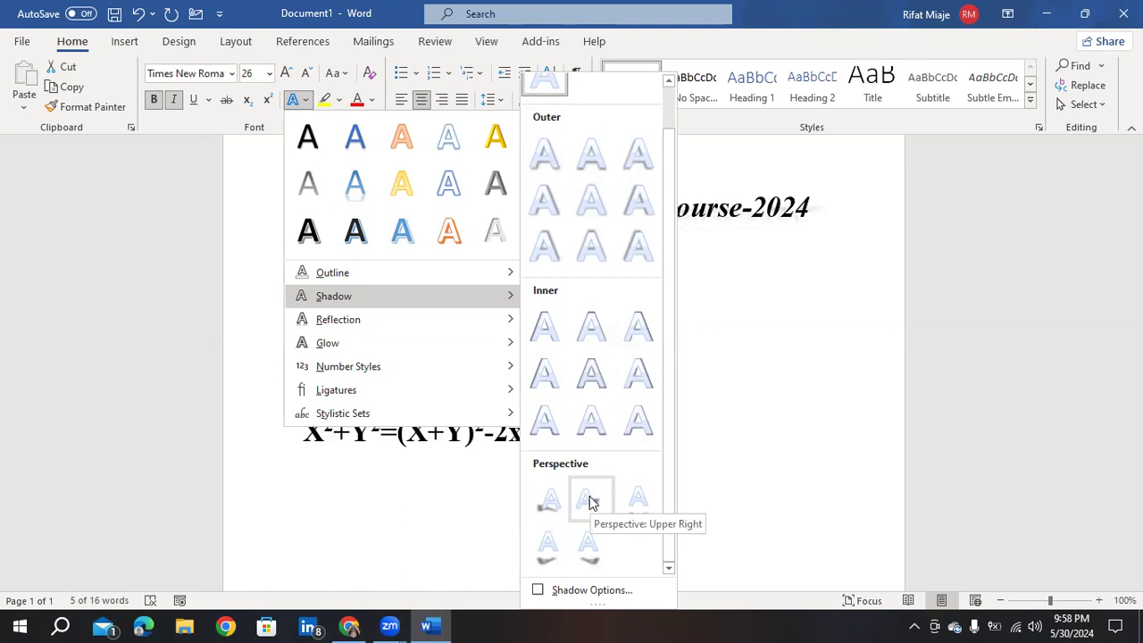
pyautogui.click(548, 502)
pyautogui.click(614, 394)
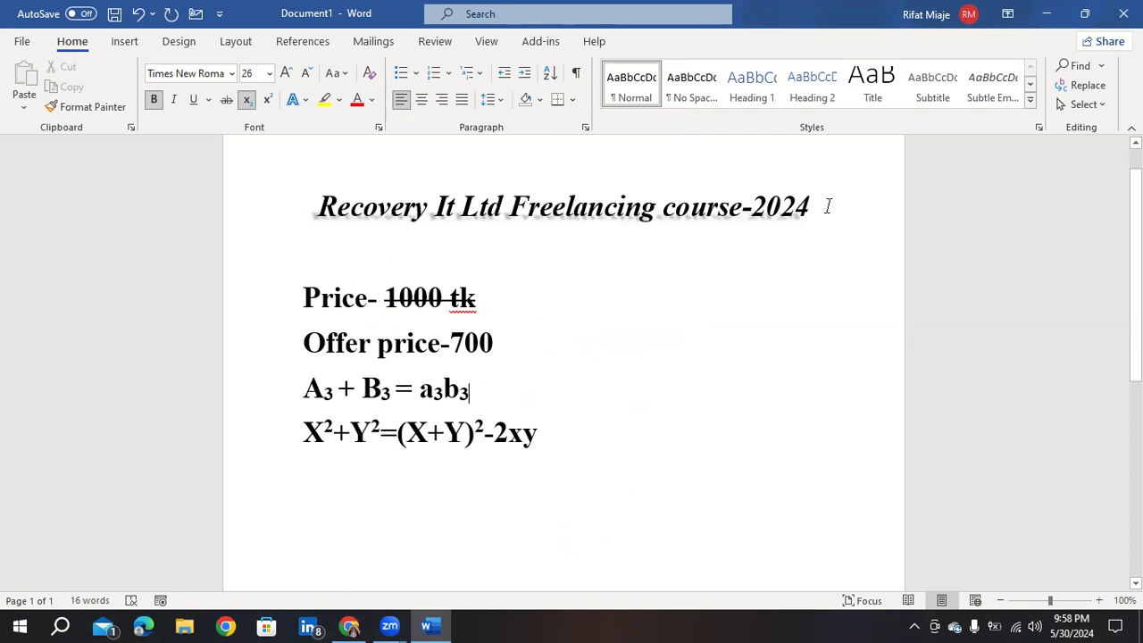
# Step: Preview the Reflection and Glow text effects on the whole title line without applying any
pyautogui.moveTo(828, 206); pyautogui.dragTo(780, 206)
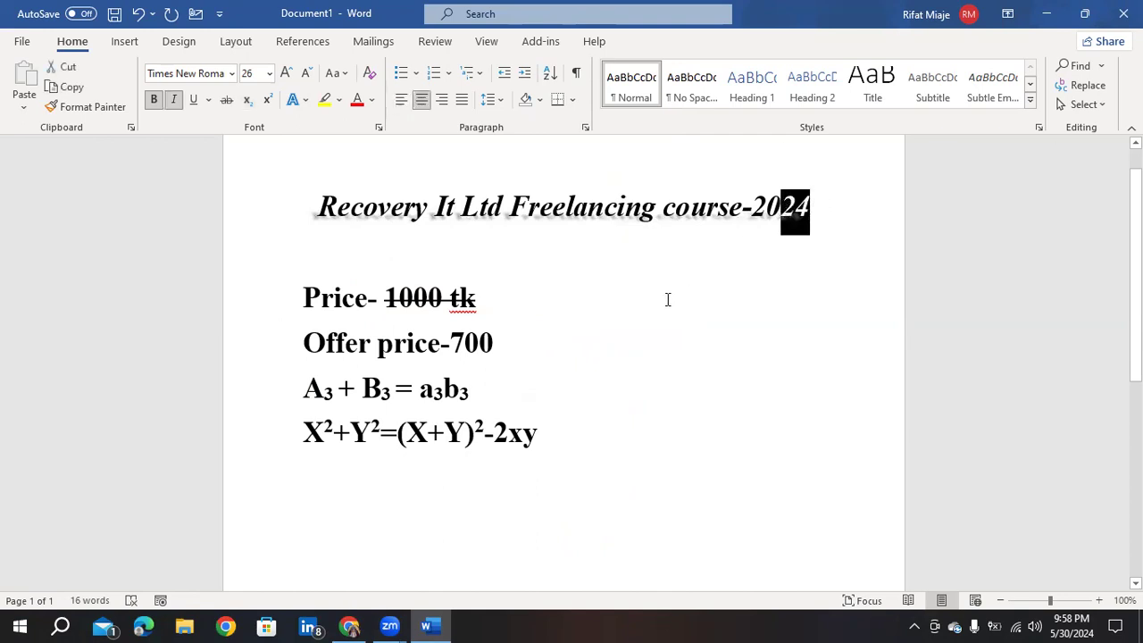
pyautogui.click(506, 287)
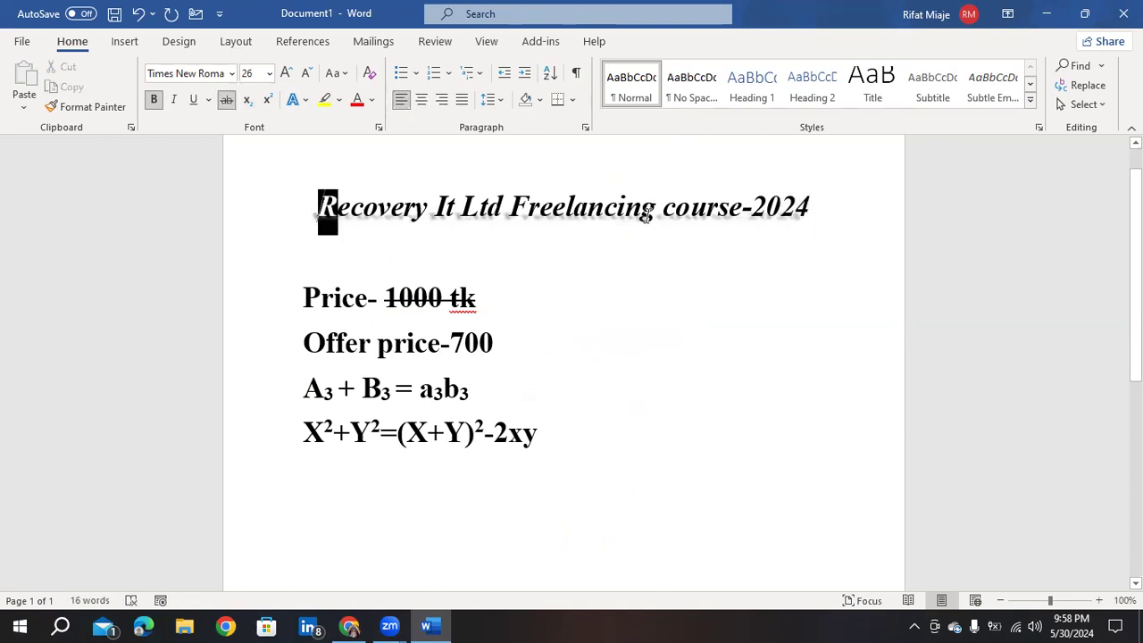
pyautogui.moveTo(645, 216); pyautogui.dragTo(924, 191)
pyautogui.click(304, 100)
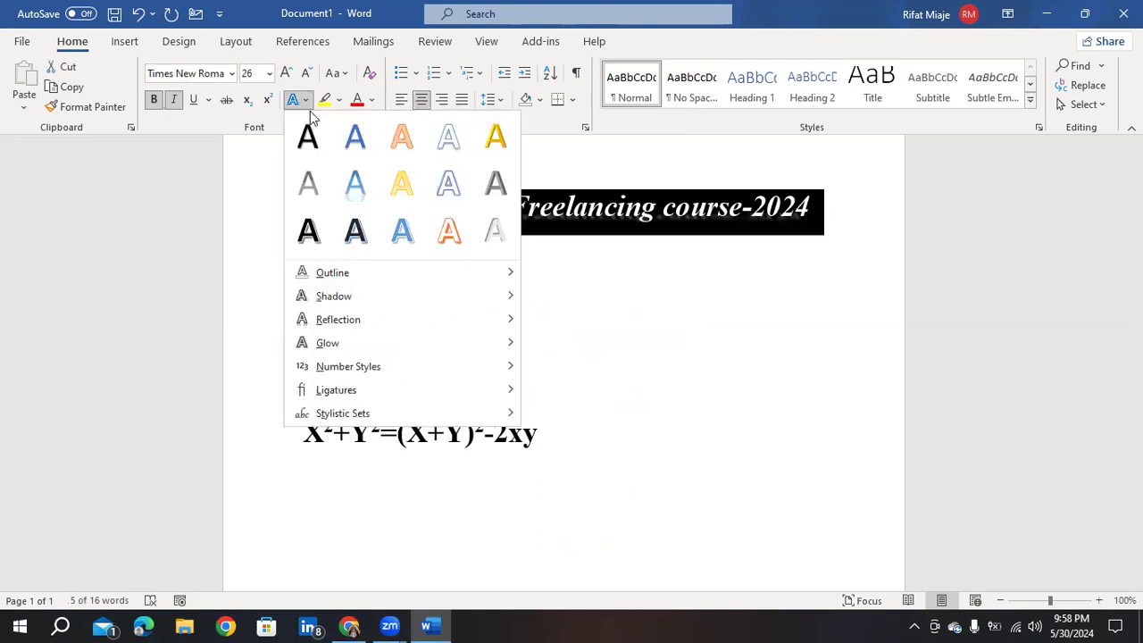
pyautogui.moveTo(384, 325)
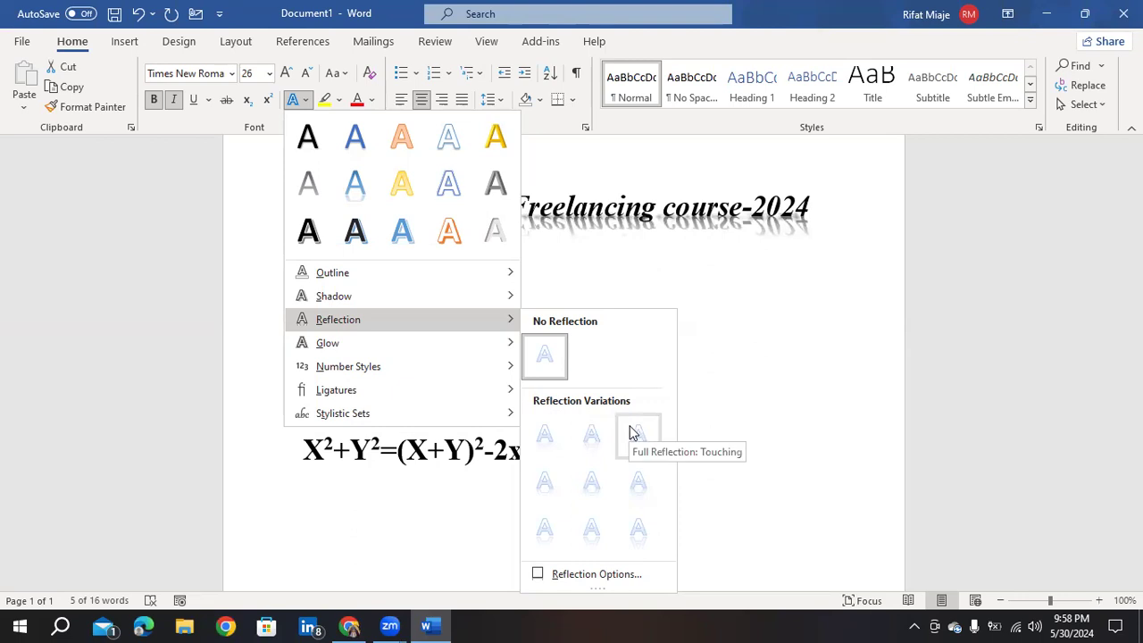
pyautogui.moveTo(510, 346)
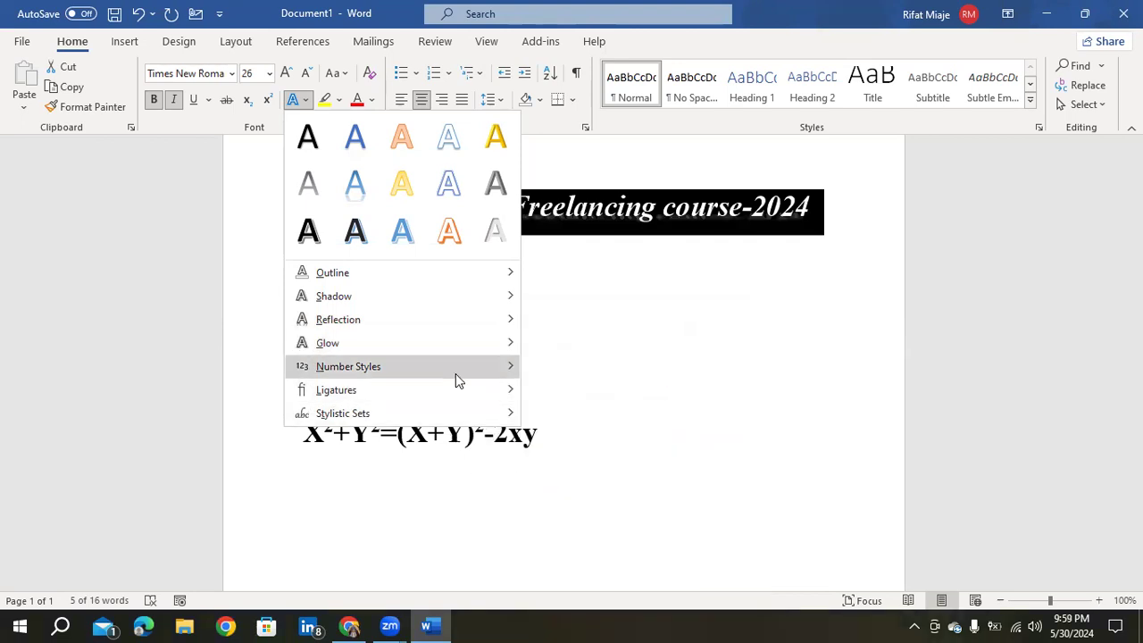
pyautogui.click(676, 316)
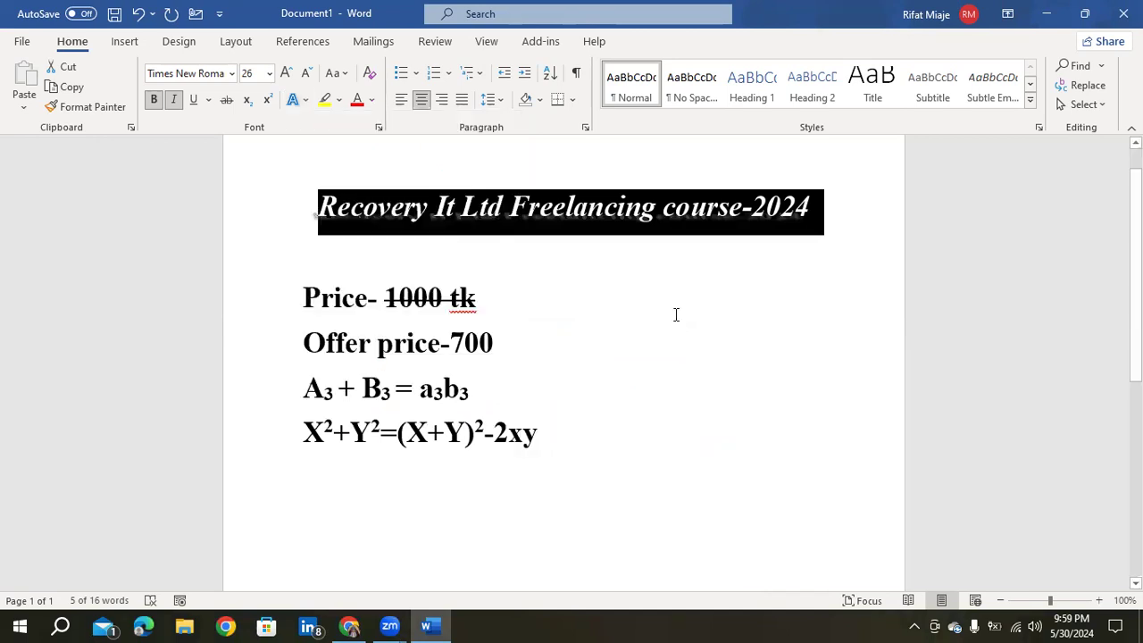
pyautogui.click(568, 323)
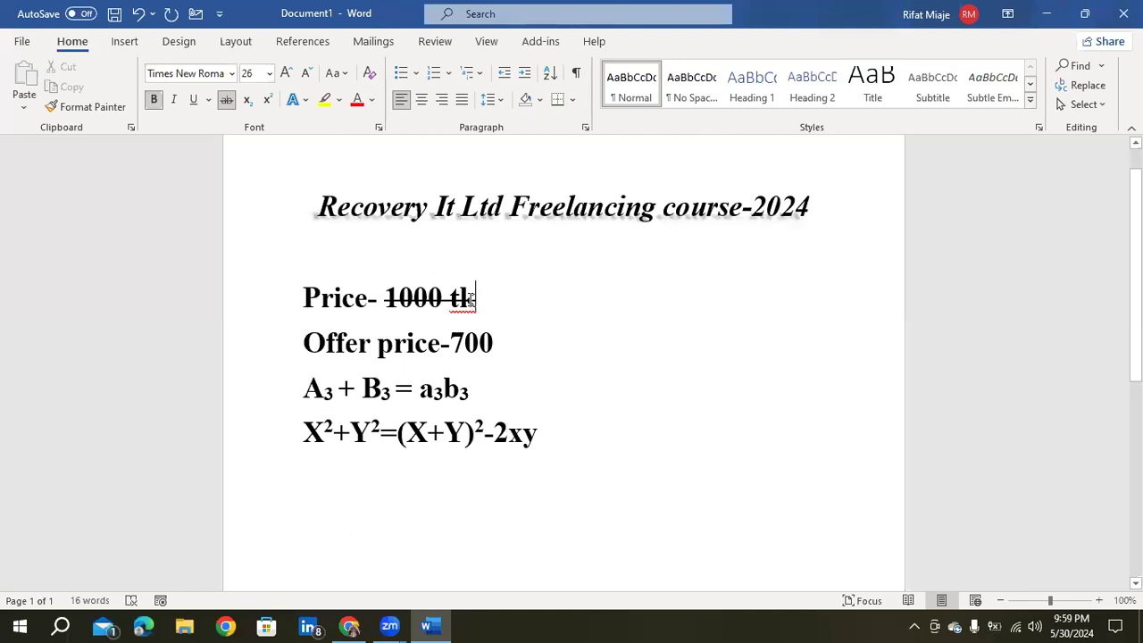
pyautogui.rightClick(471, 301)
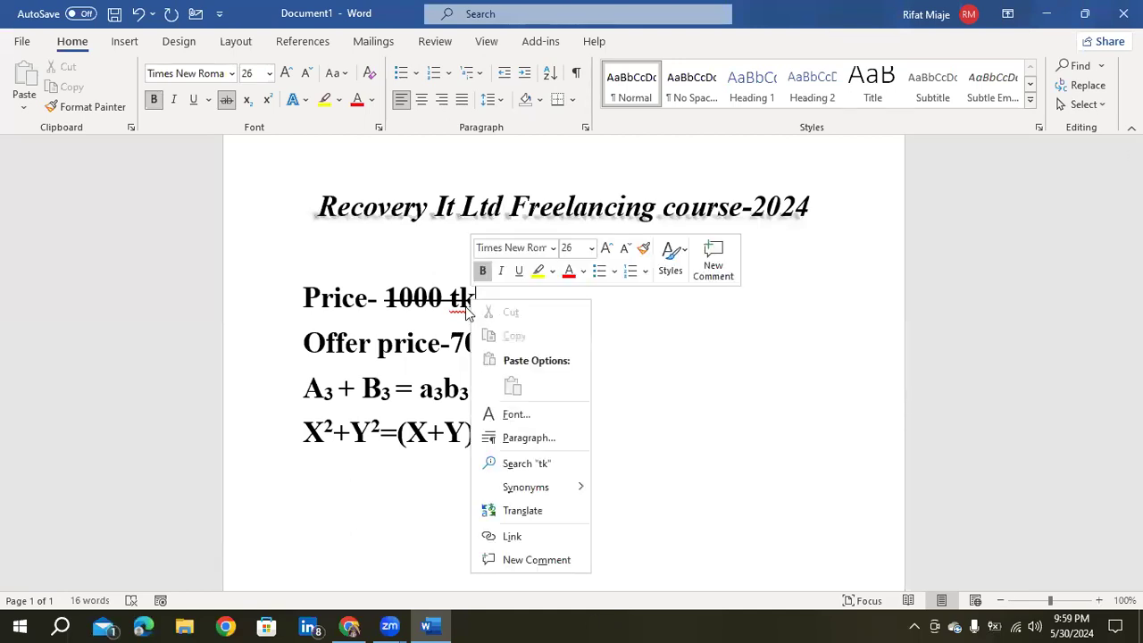
pyautogui.click(471, 302)
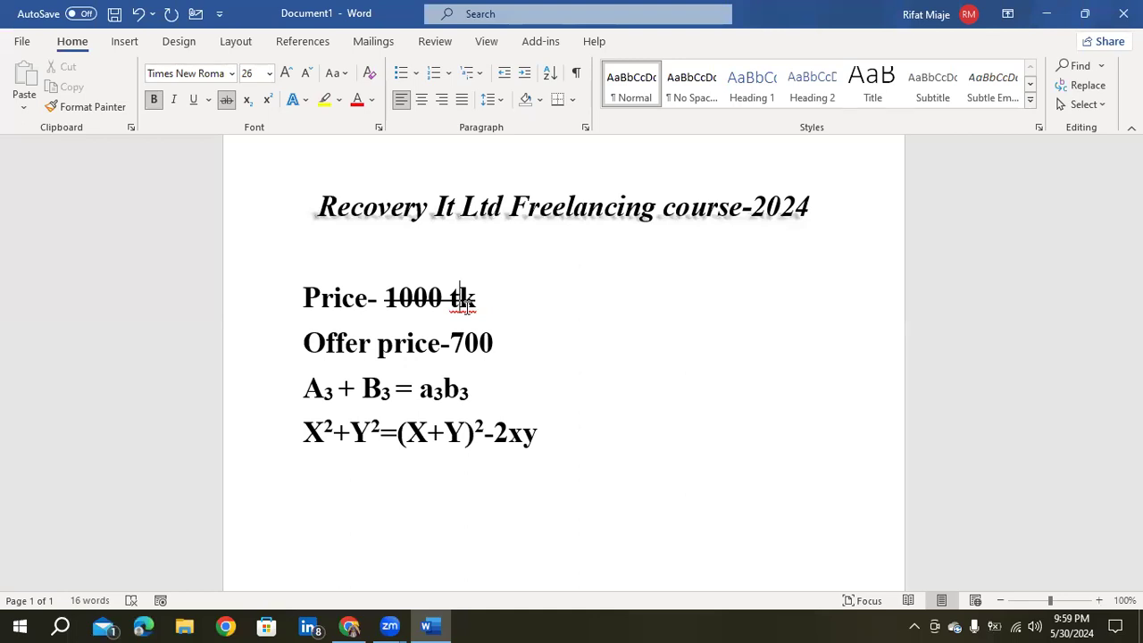
pyautogui.doubleClick(324, 206)
pyautogui.moveTo(714, 208); pyautogui.dragTo(823, 207)
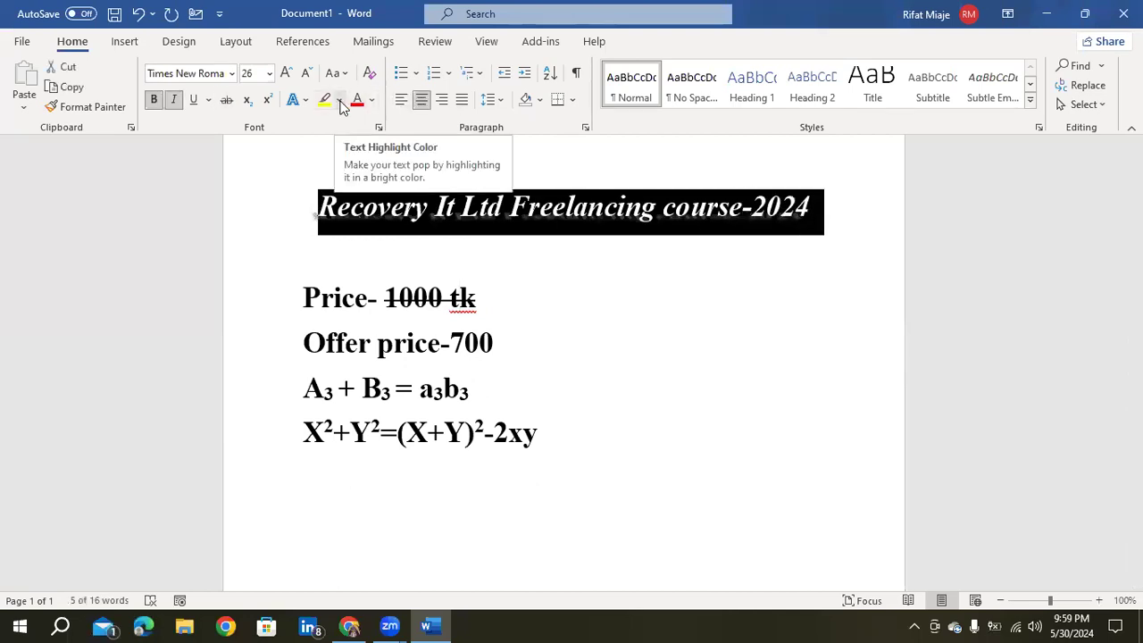
pyautogui.click(340, 102)
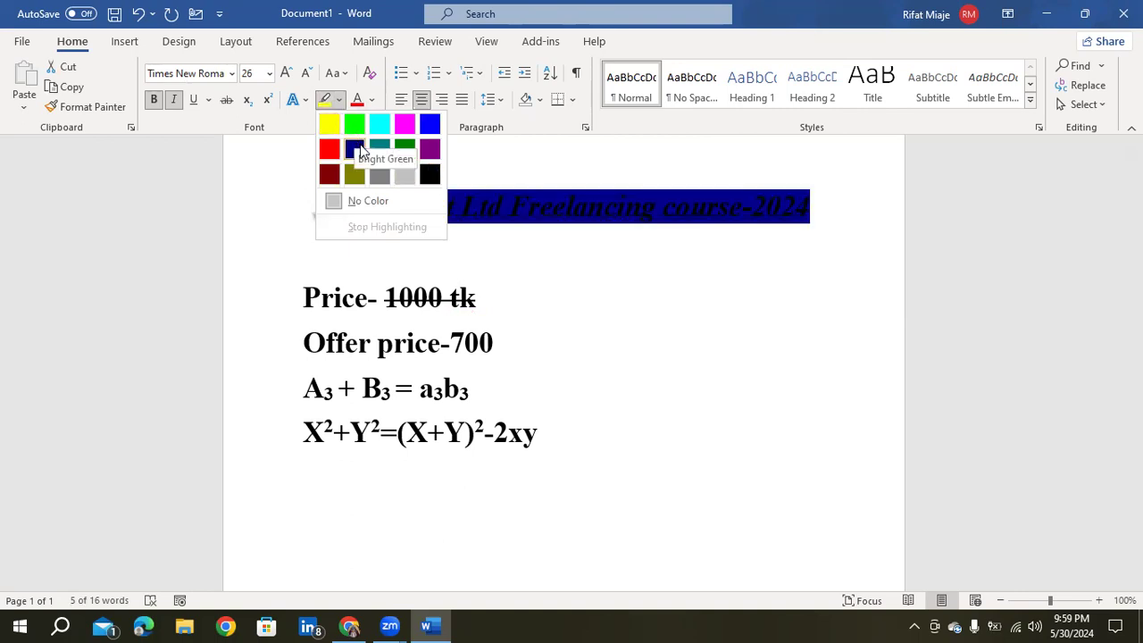
pyautogui.click(414, 359)
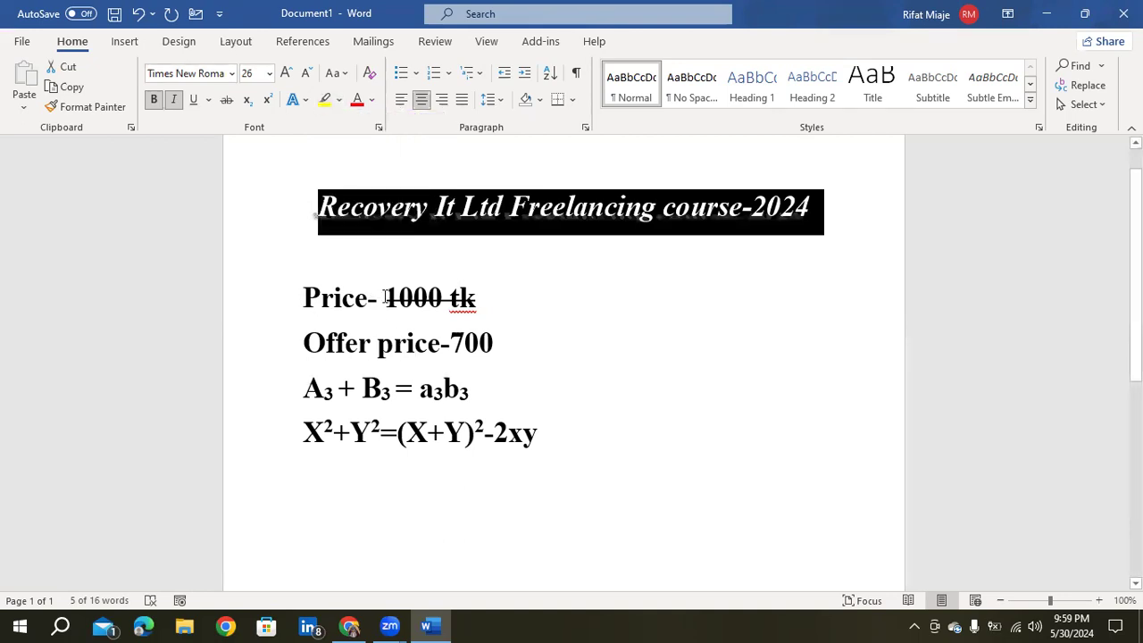
# Step: Highlight the whole "Price- 1000 tk" line in red and deselect it
pyautogui.moveTo(304, 297); pyautogui.dragTo(492, 299)
pyautogui.click(339, 99)
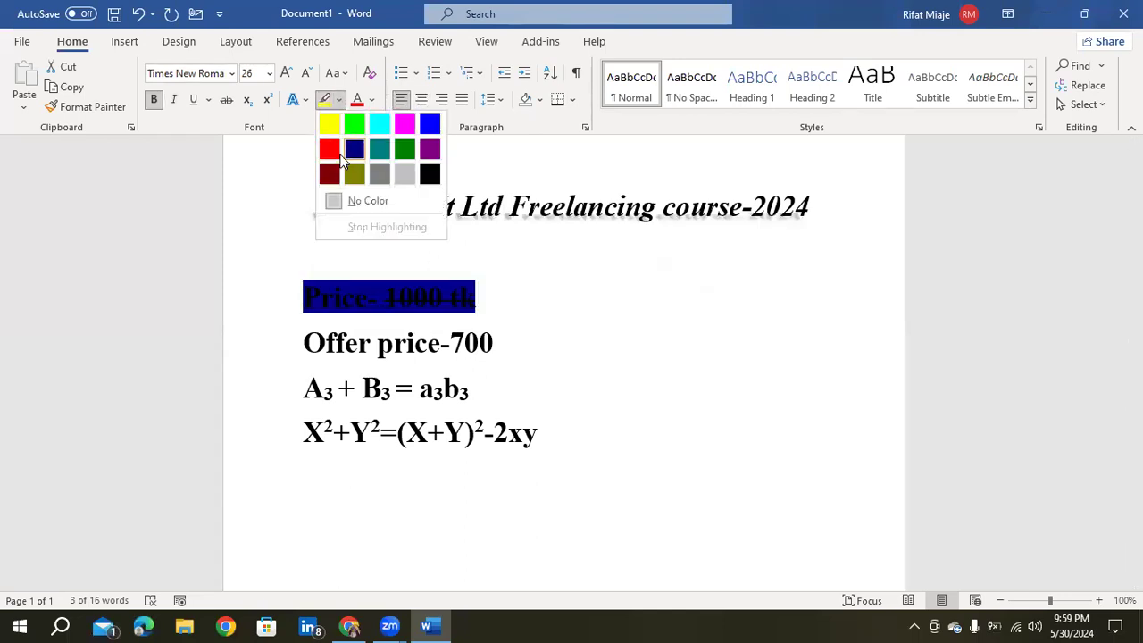
pyautogui.click(330, 150)
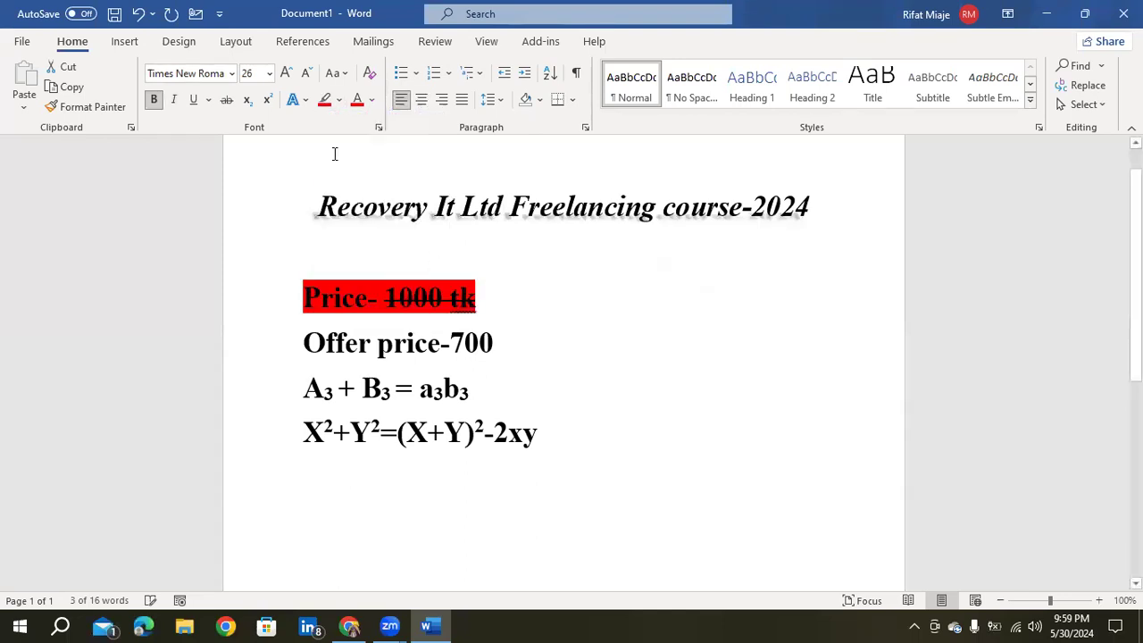
pyautogui.press('Right')
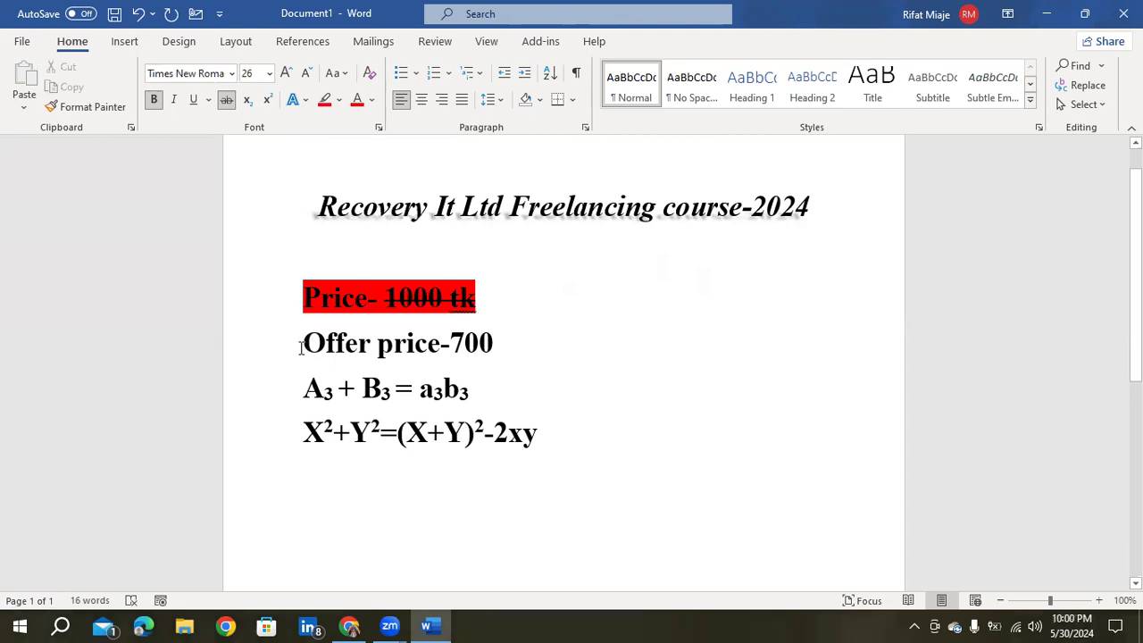
# Step: Highlight the "Offer price-700" line in bright green and deselect it
pyautogui.moveTo(301, 350); pyautogui.dragTo(500, 345)
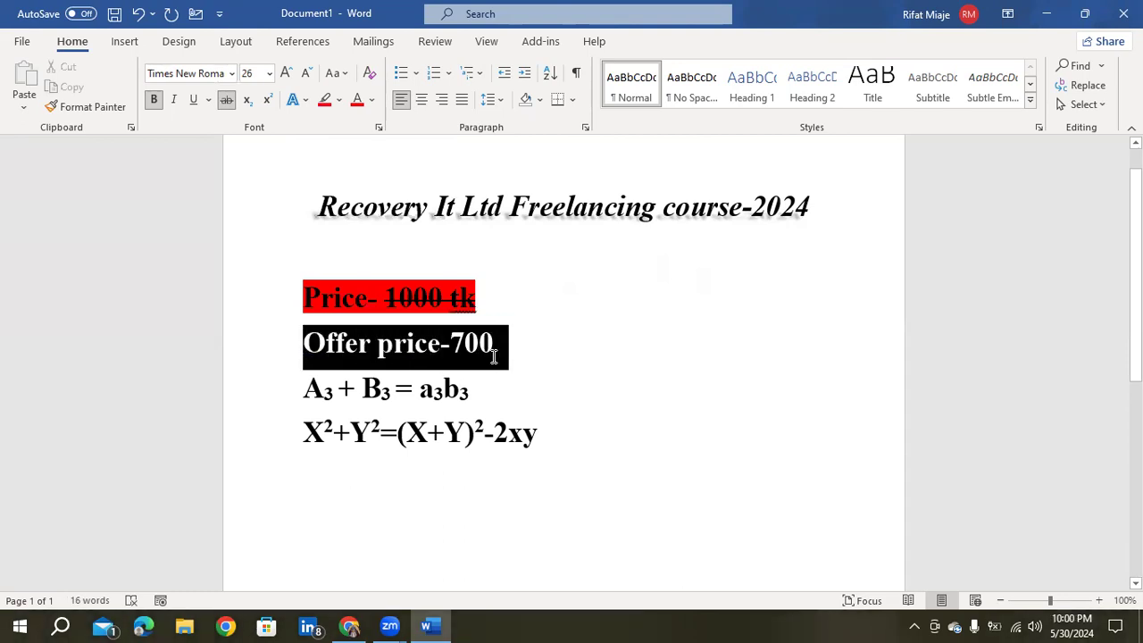
pyautogui.click(345, 100)
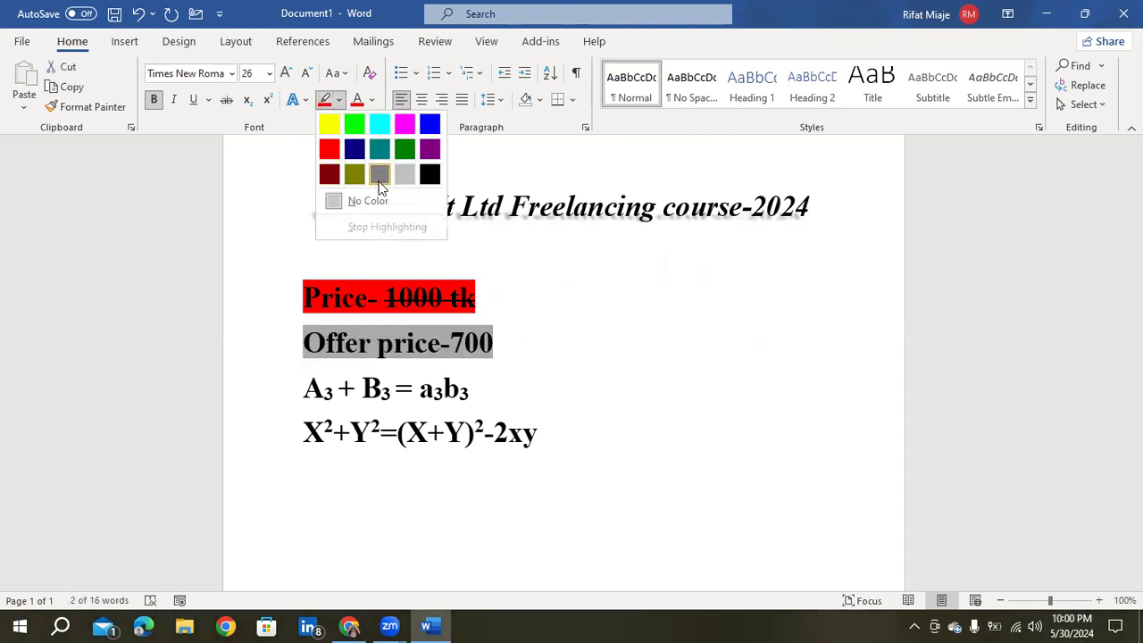
pyautogui.click(353, 122)
pyautogui.click(563, 323)
pyautogui.click(541, 301)
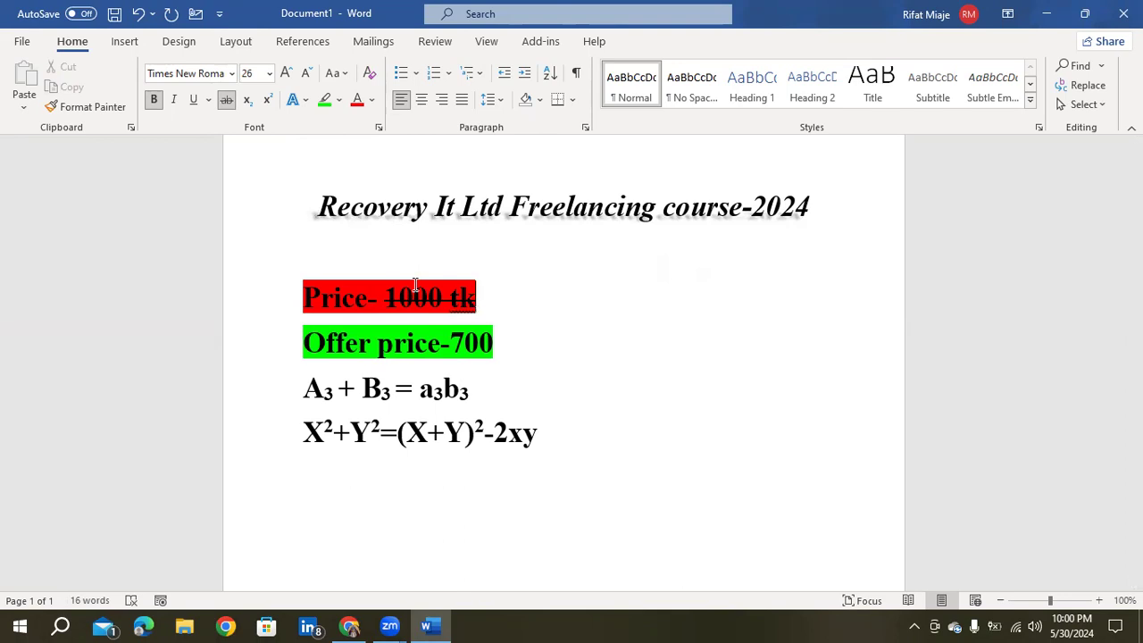
# Step: Set the font color of the whole title line to the standard dark blue and deselect it
pyautogui.moveTo(320, 207); pyautogui.dragTo(803, 223)
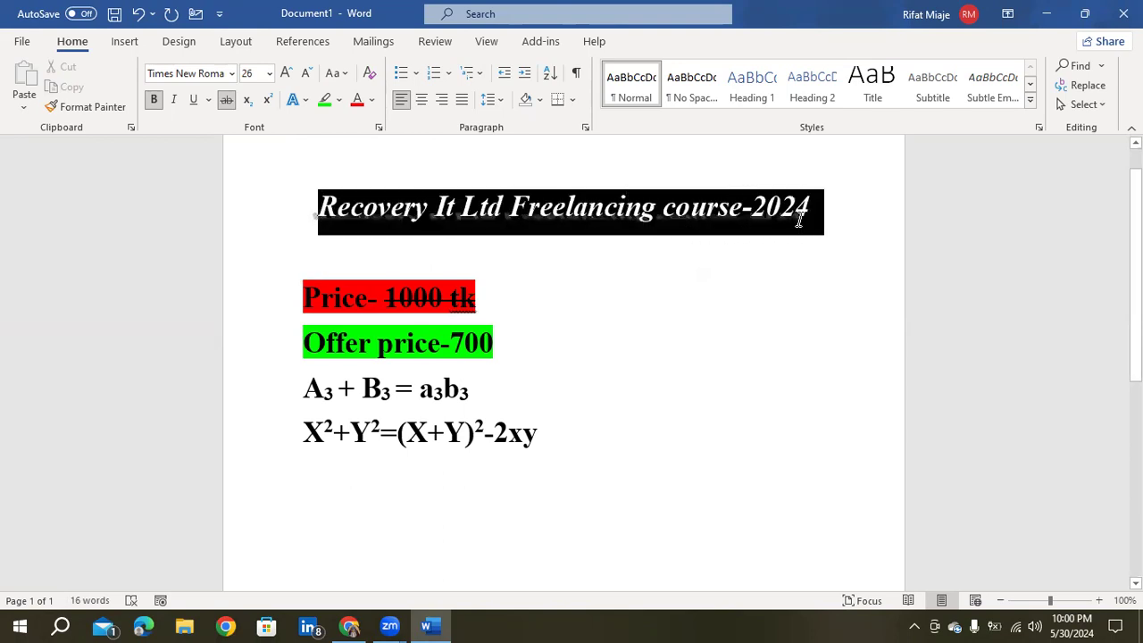
pyautogui.click(373, 100)
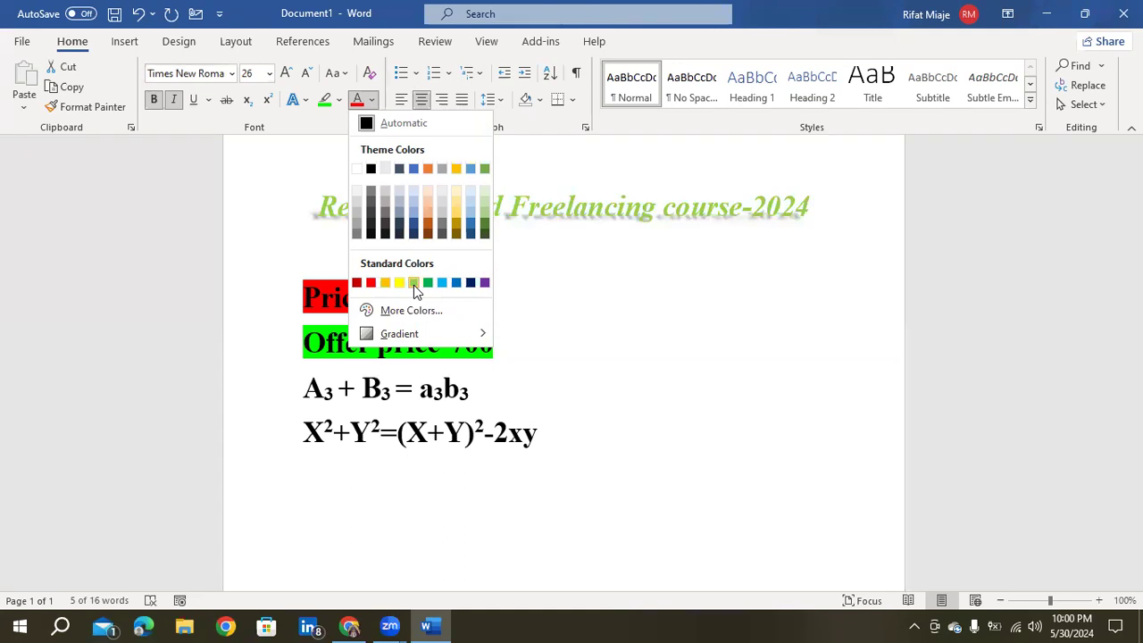
pyautogui.click(310, 373)
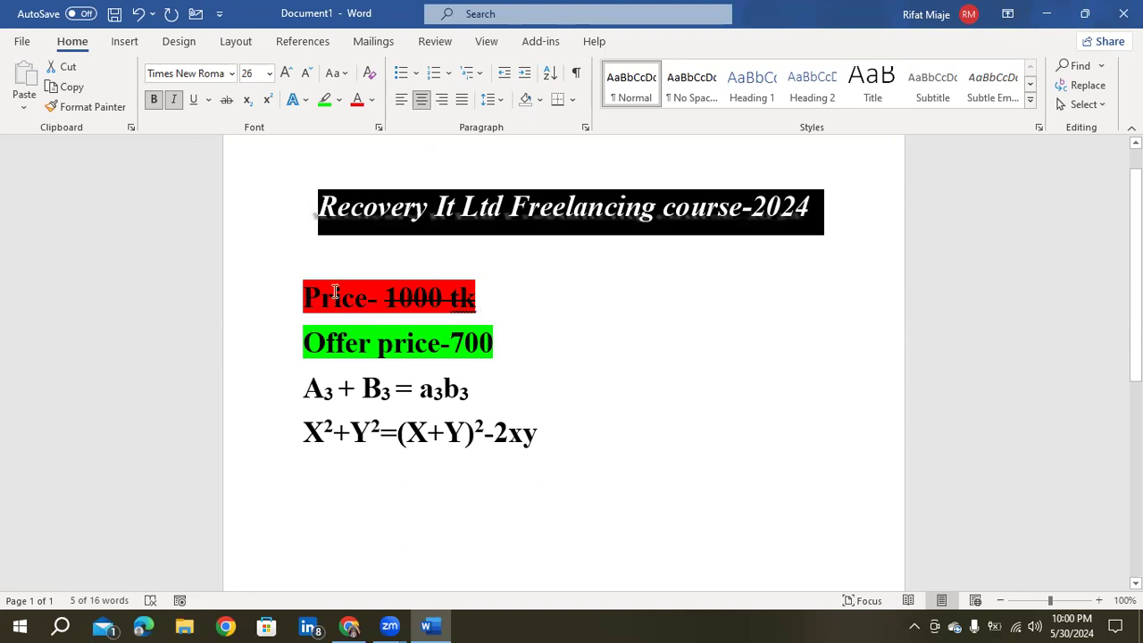
pyautogui.click(373, 100)
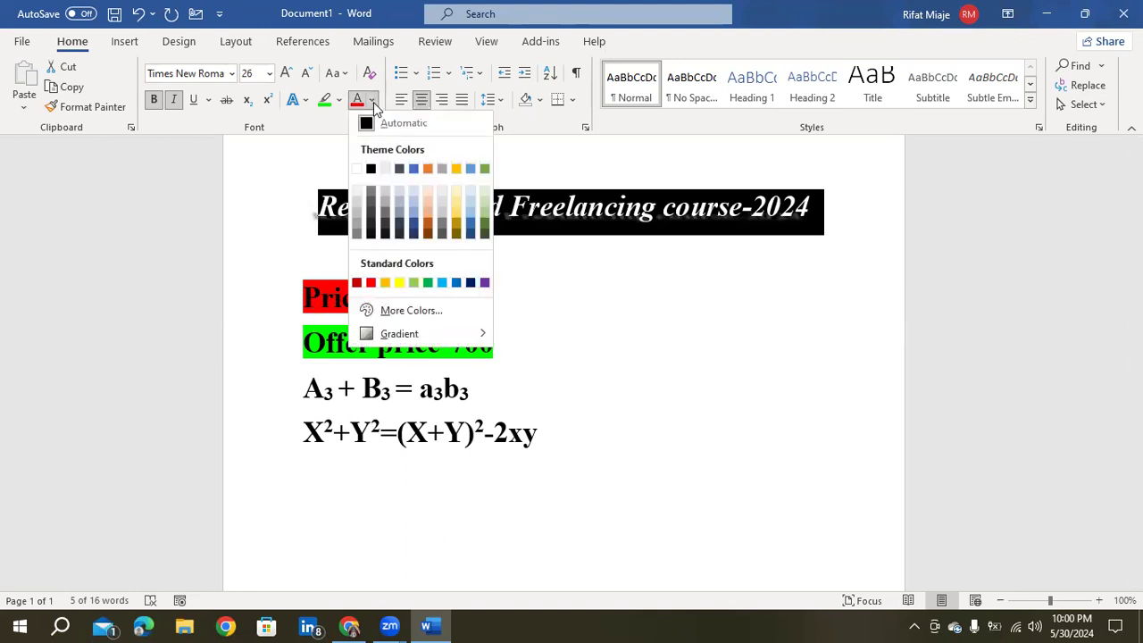
pyautogui.click(471, 283)
pyautogui.click(490, 231)
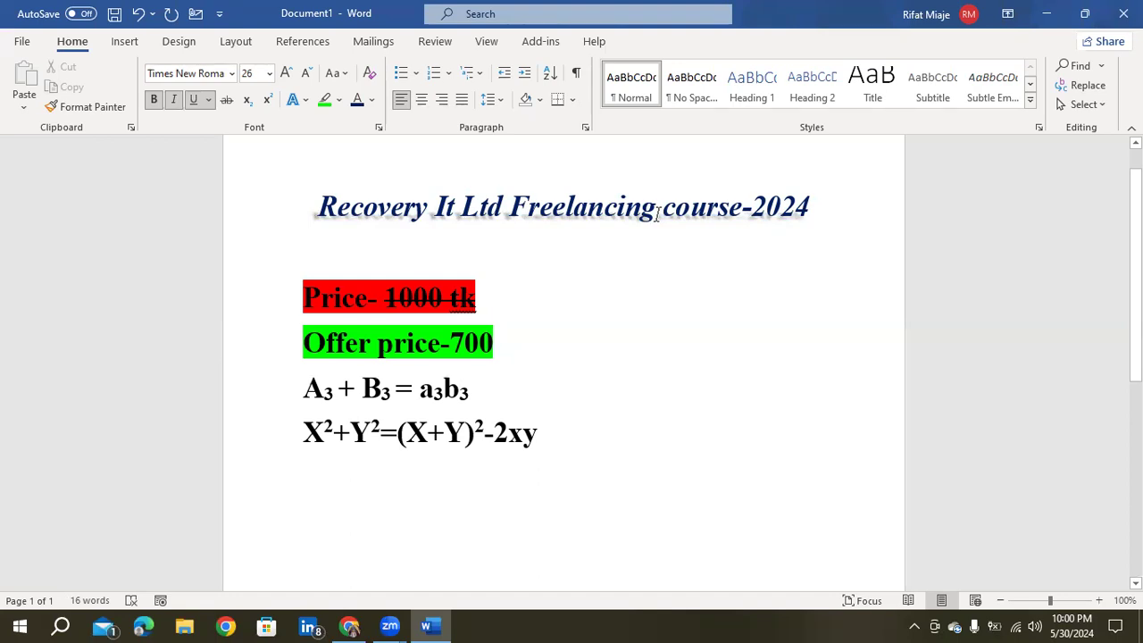
# Step: Minimize the document window and launch Google Chrome to reach its profile chooser
pyautogui.scroll(-1, 658, 331)
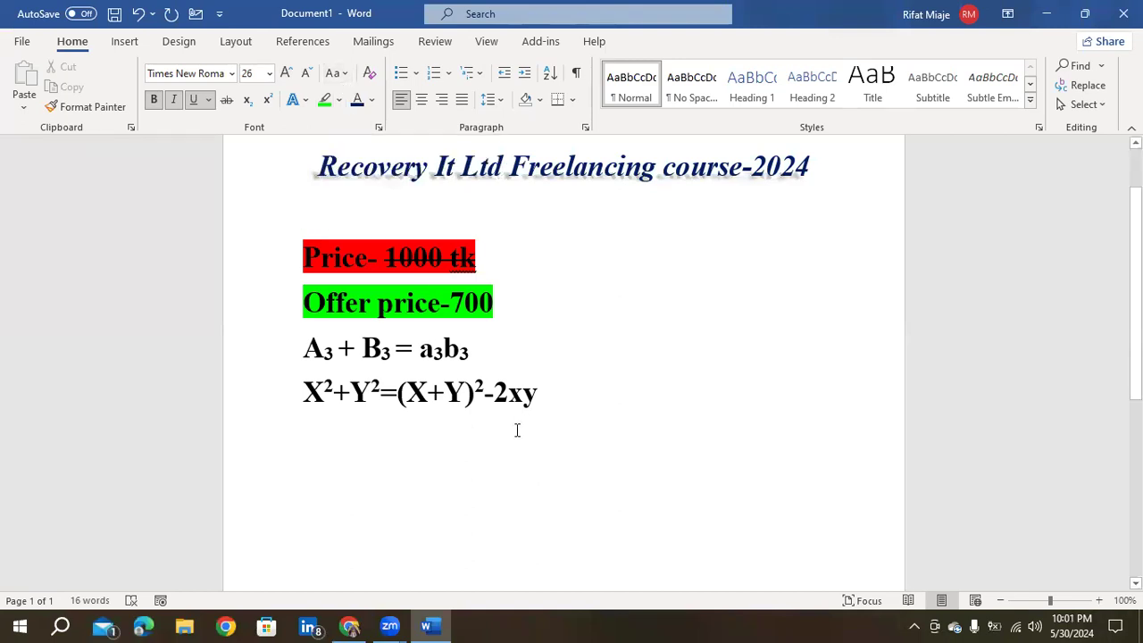
pyautogui.scroll(-5, 518, 432)
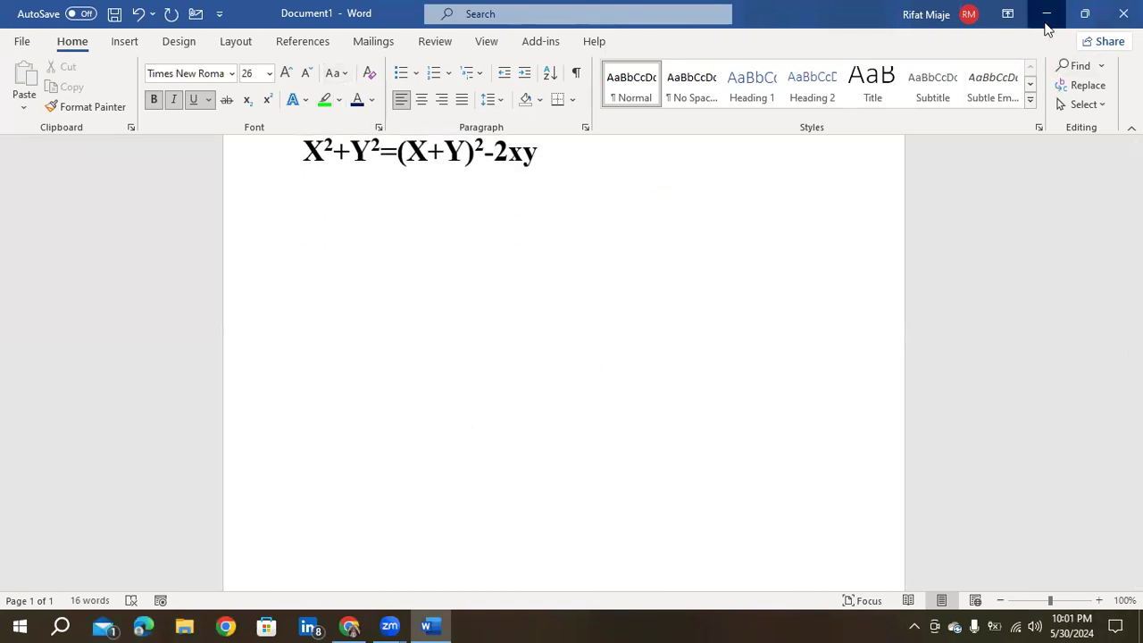
pyautogui.click(1047, 24)
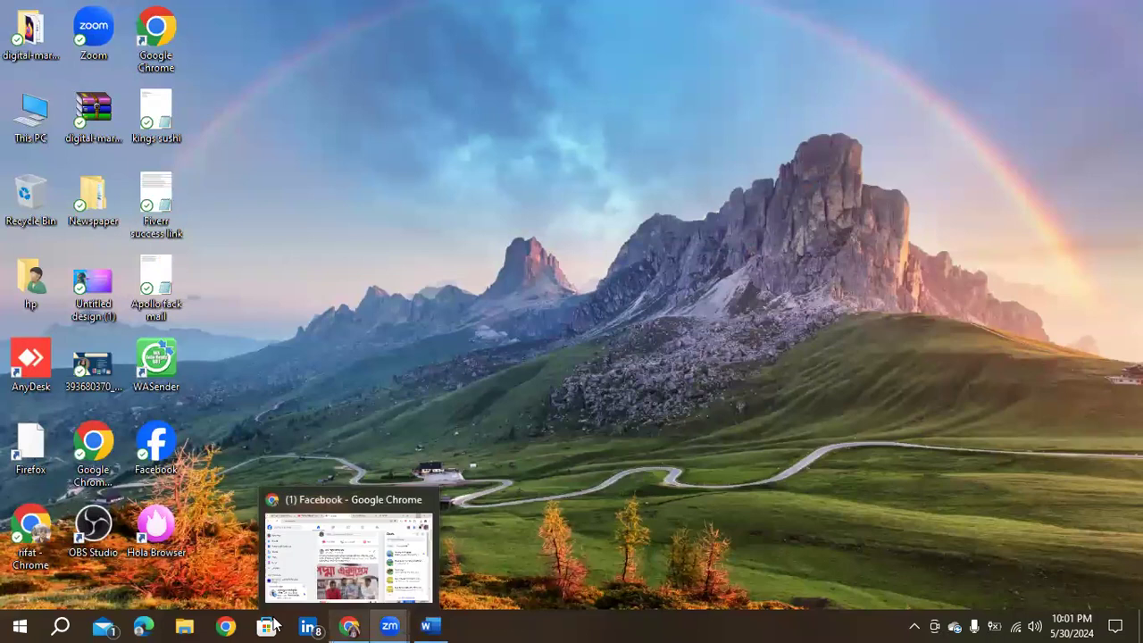
pyautogui.click(225, 625)
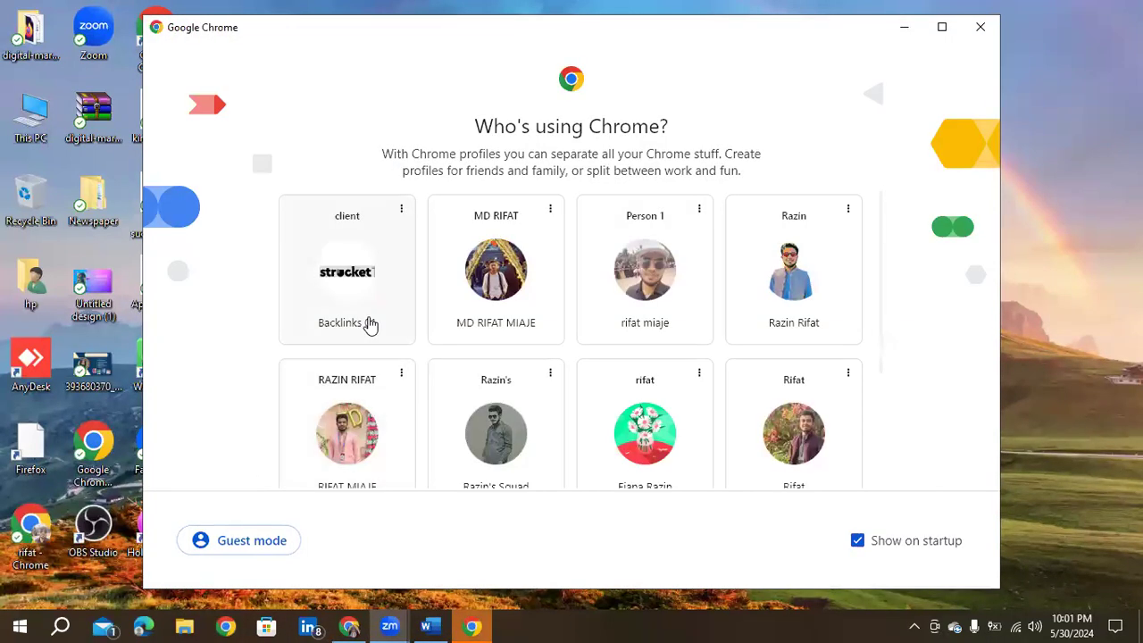
# Step: Open the Person 1 Chrome profile in a maximized window and search for "word auto text"
pyautogui.click(644, 313)
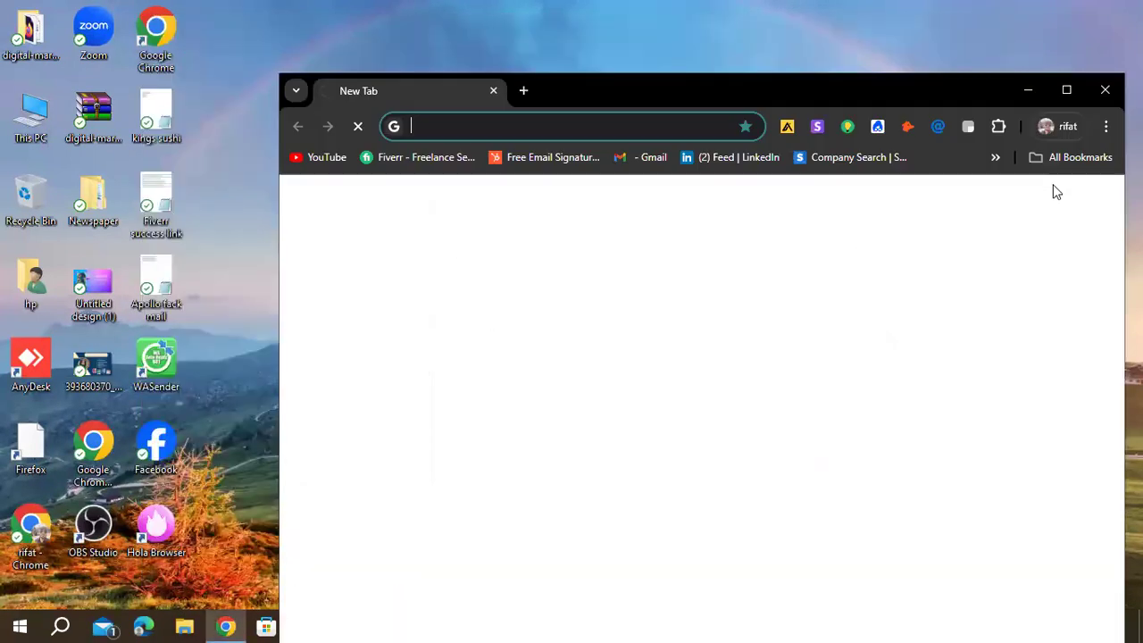
pyautogui.click(1070, 96)
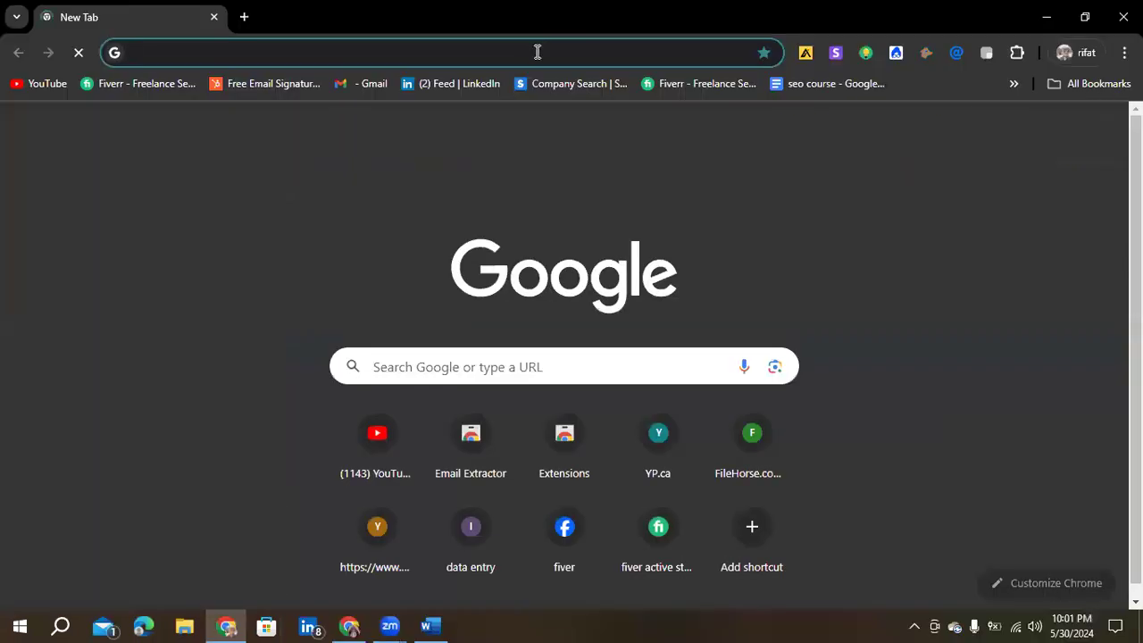
pyautogui.click(538, 52)
pyautogui.write('wor')
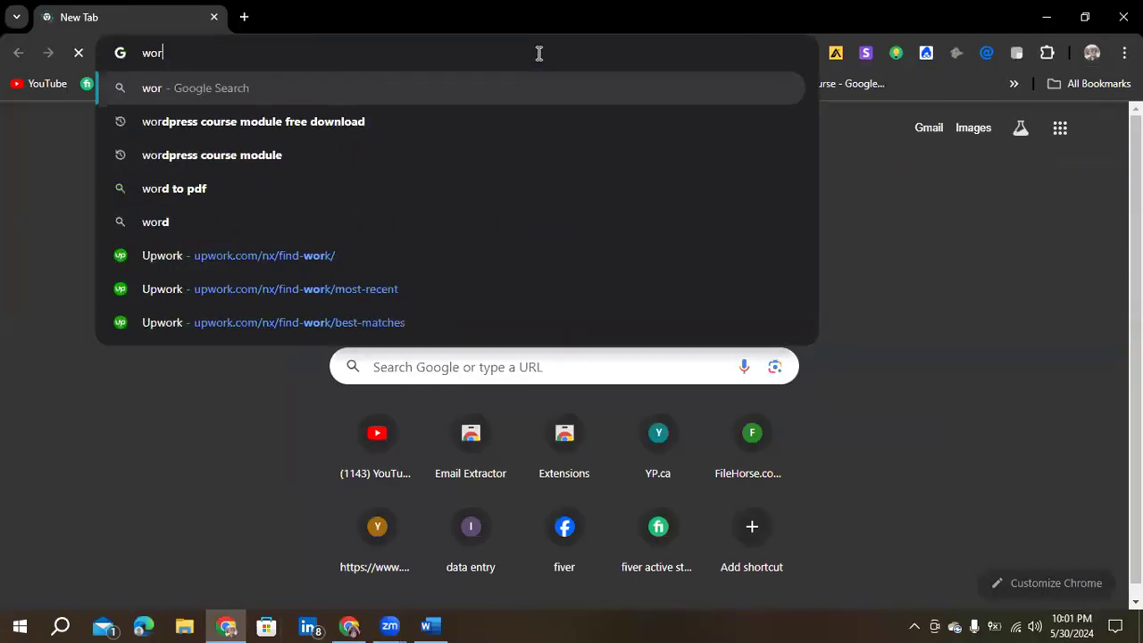
pyautogui.write('d aut')
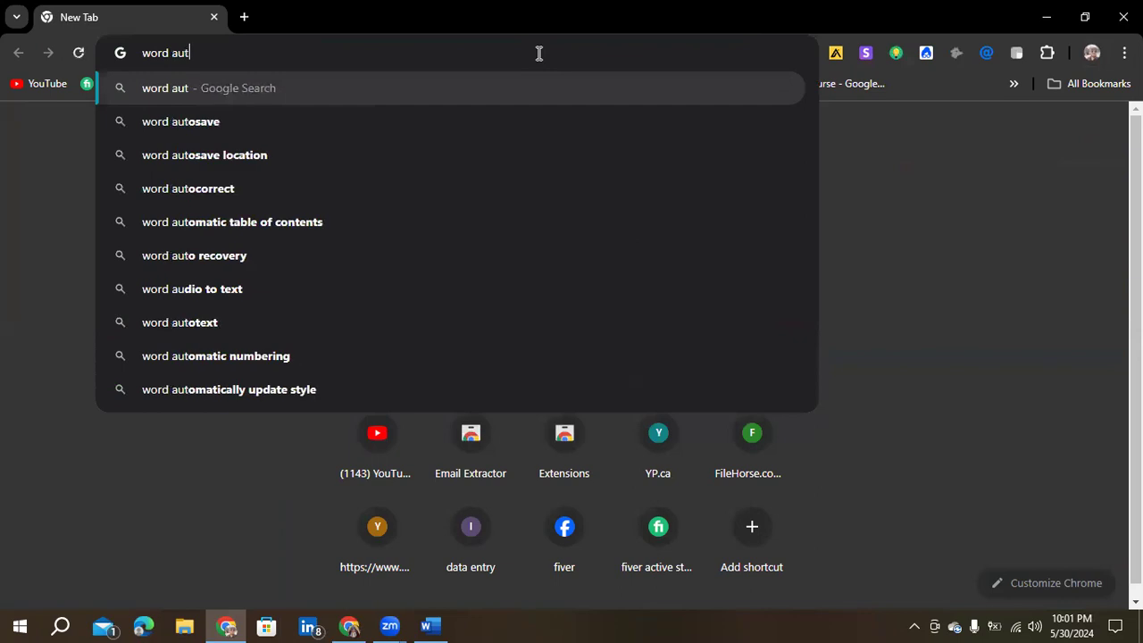
pyautogui.write('o text')
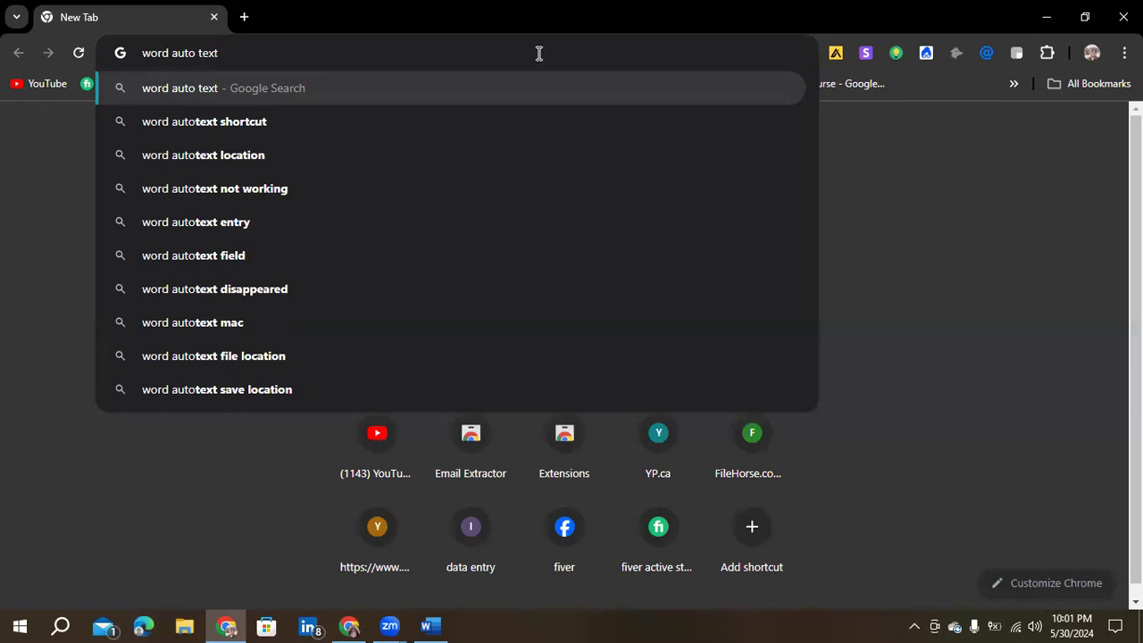
pyautogui.press('Return')
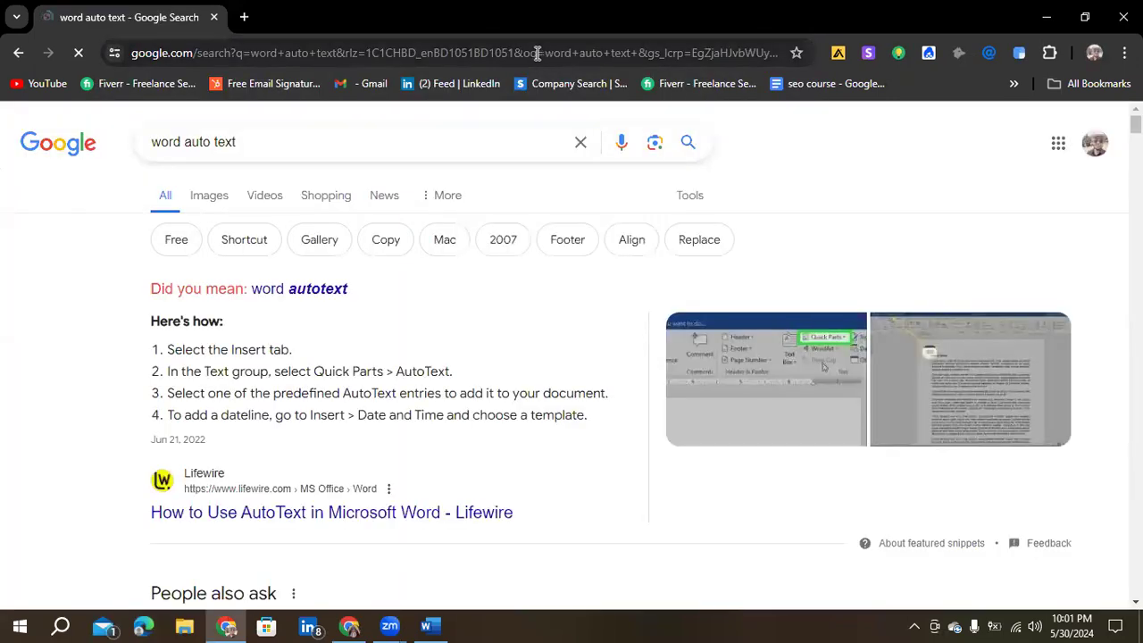
# Step: Refine the search to "word autotext shortcut" and further to "microsoft word autotext shortcut", and look through the results
pyautogui.click(253, 142)
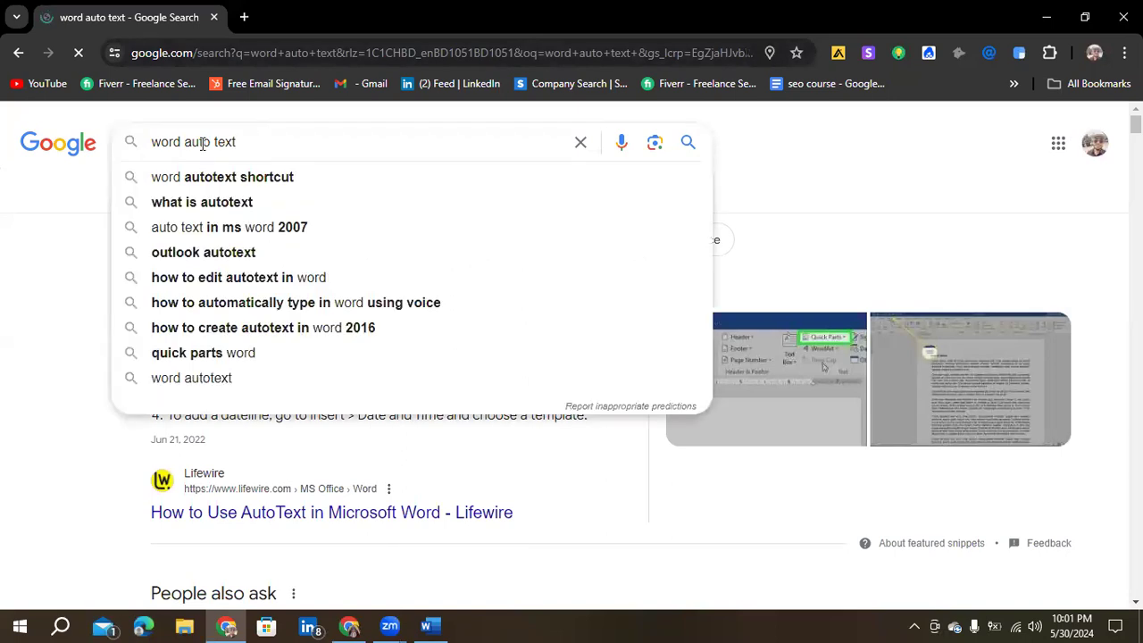
pyautogui.click(317, 176)
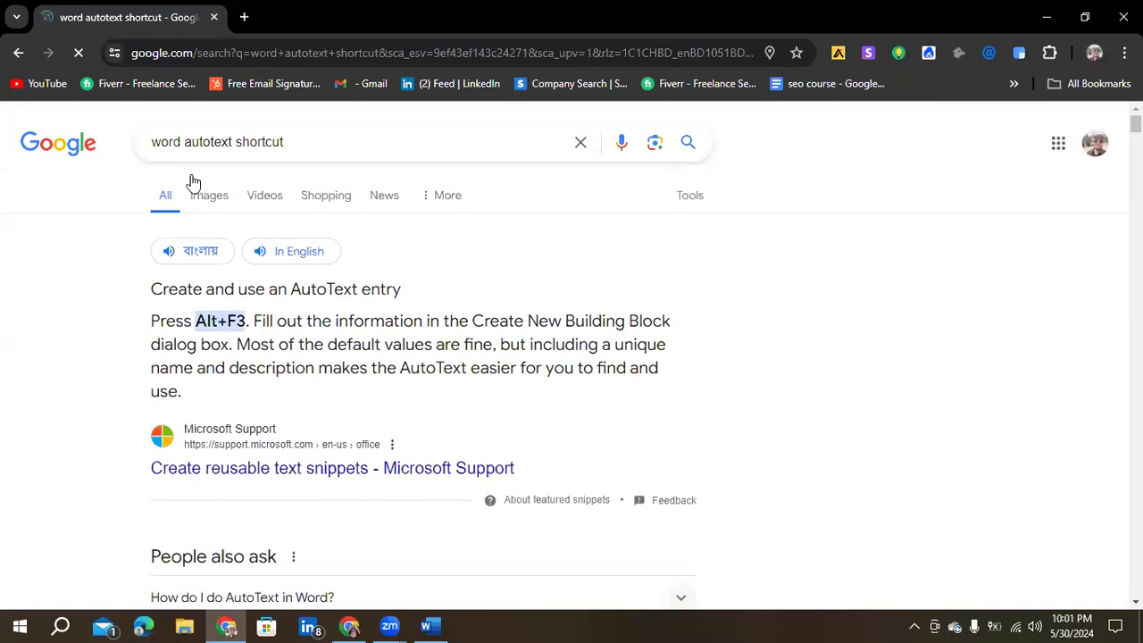
pyautogui.click(152, 142)
pyautogui.write('microsoft')
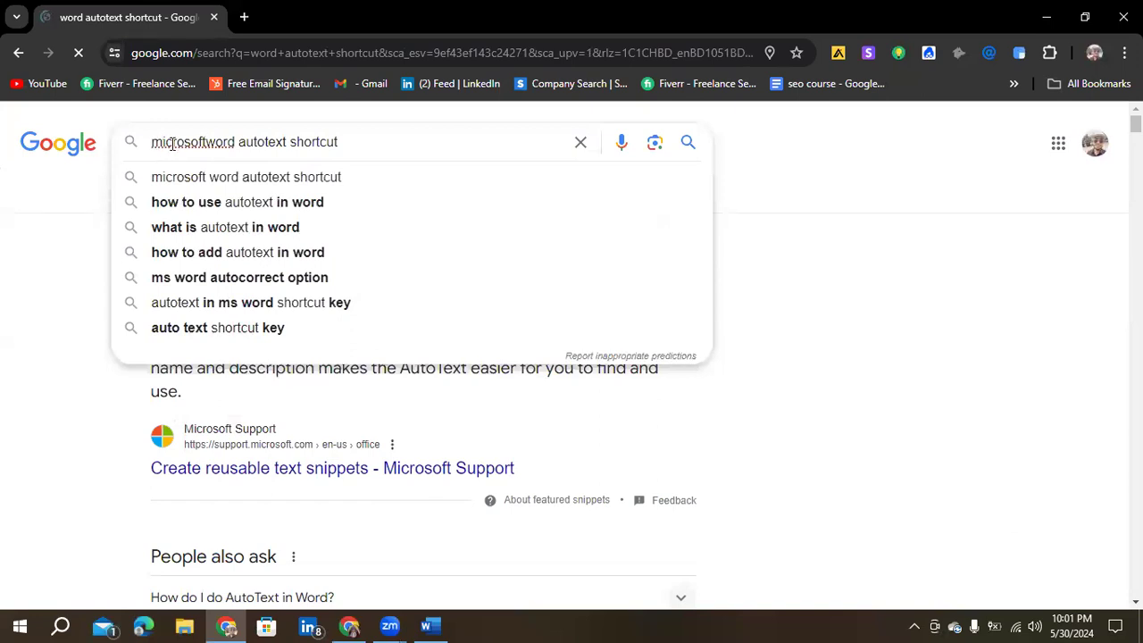
pyautogui.click(199, 180)
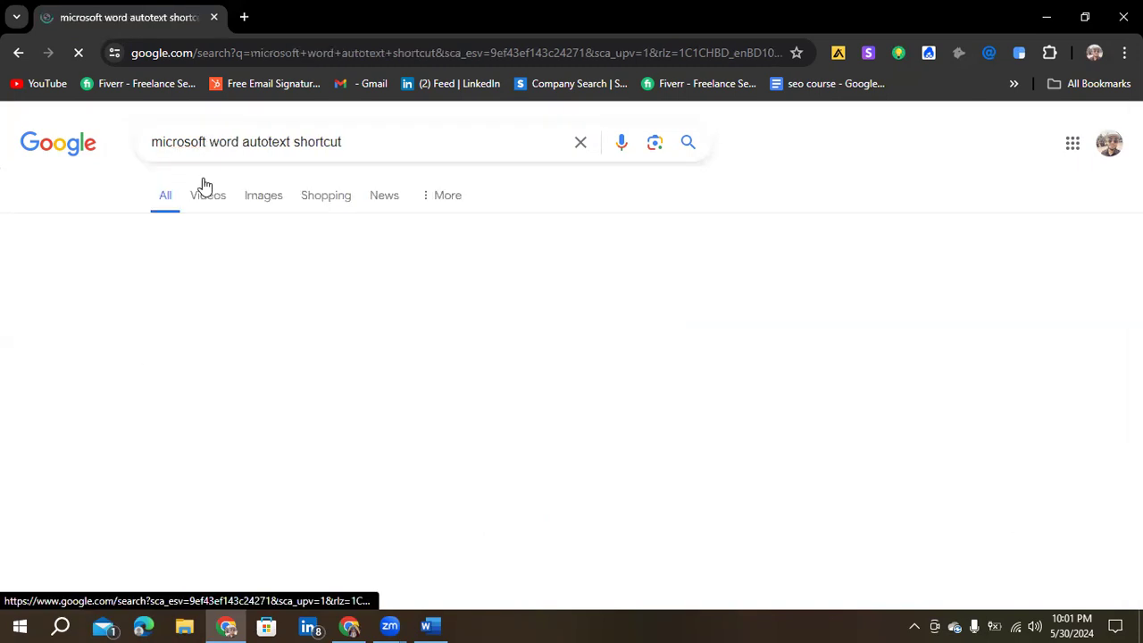
pyautogui.scroll(-2, 241, 340)
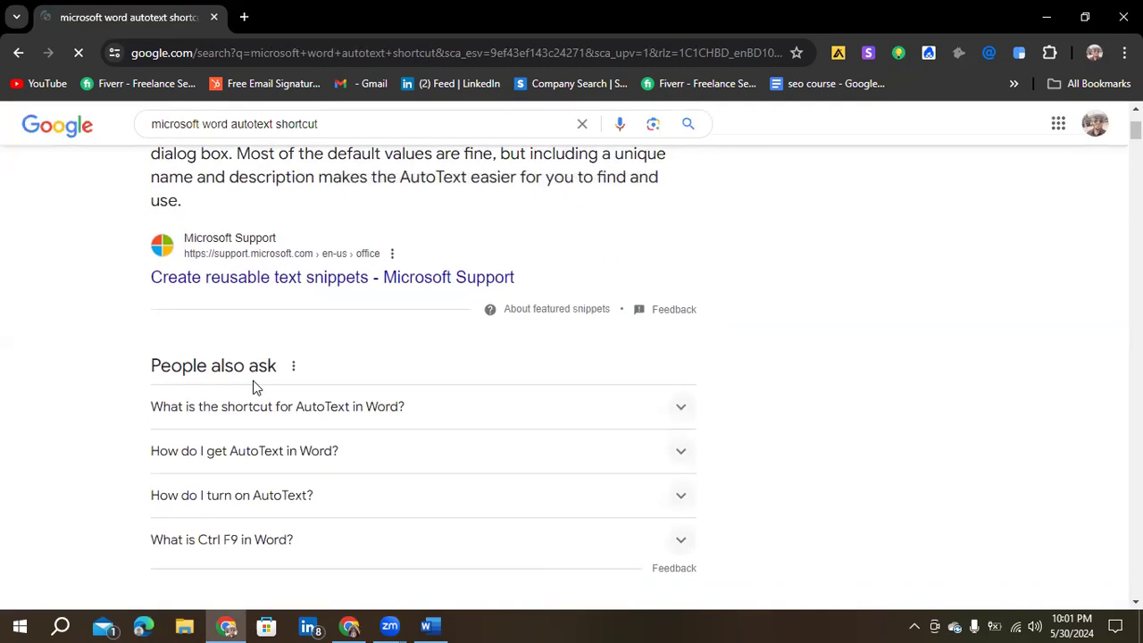
pyautogui.scroll(-10, 253, 389)
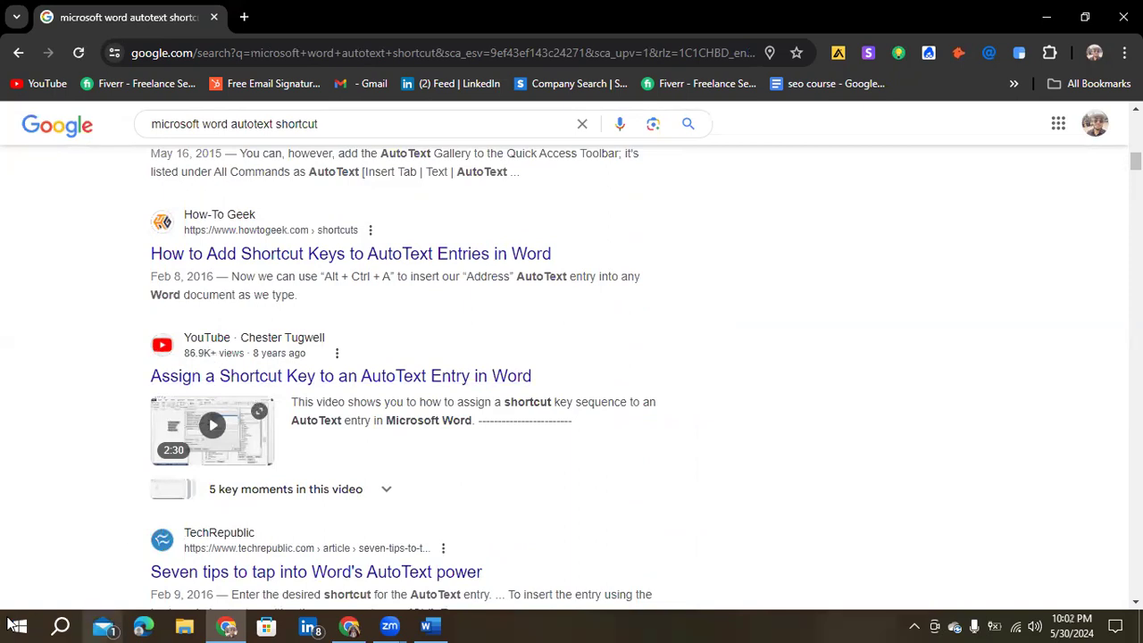
# Step: Switch back to the Word document and generate sample text with =rand() on a new line below the X²+Y² equation
pyautogui.moveTo(429, 625)
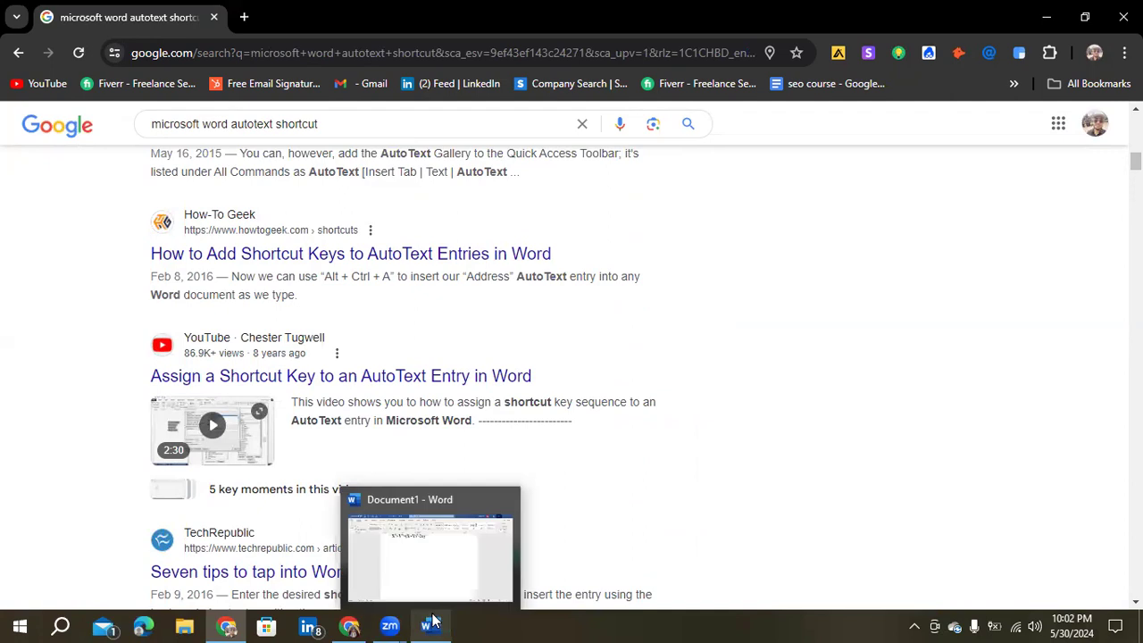
pyautogui.click(434, 581)
pyautogui.scroll(2, 427, 380)
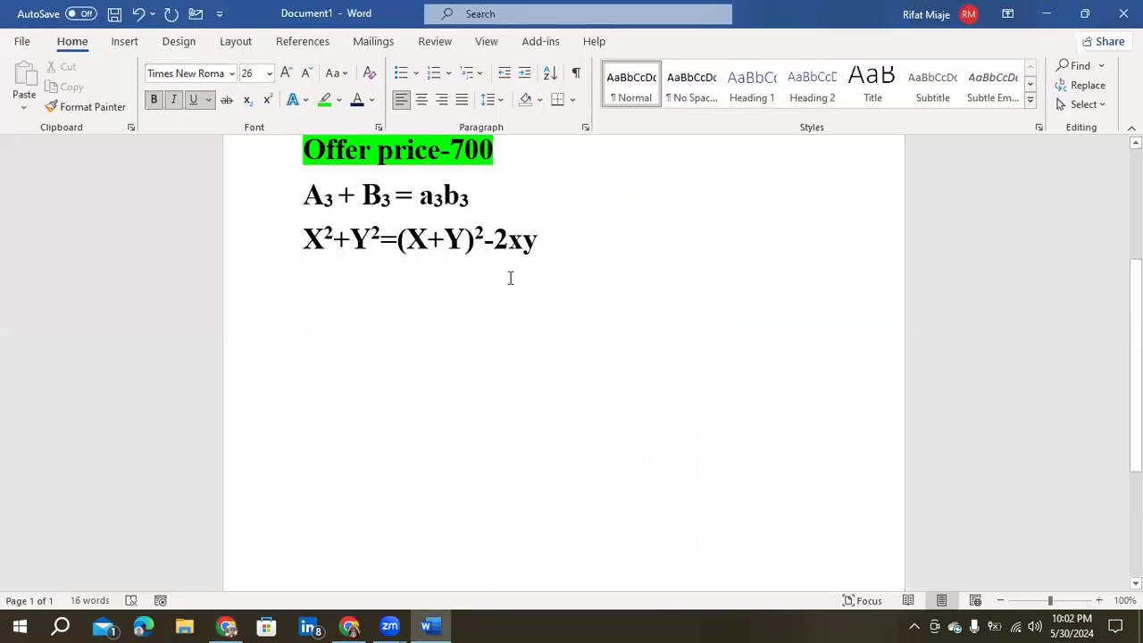
pyautogui.click(598, 274)
pyautogui.press('Return')
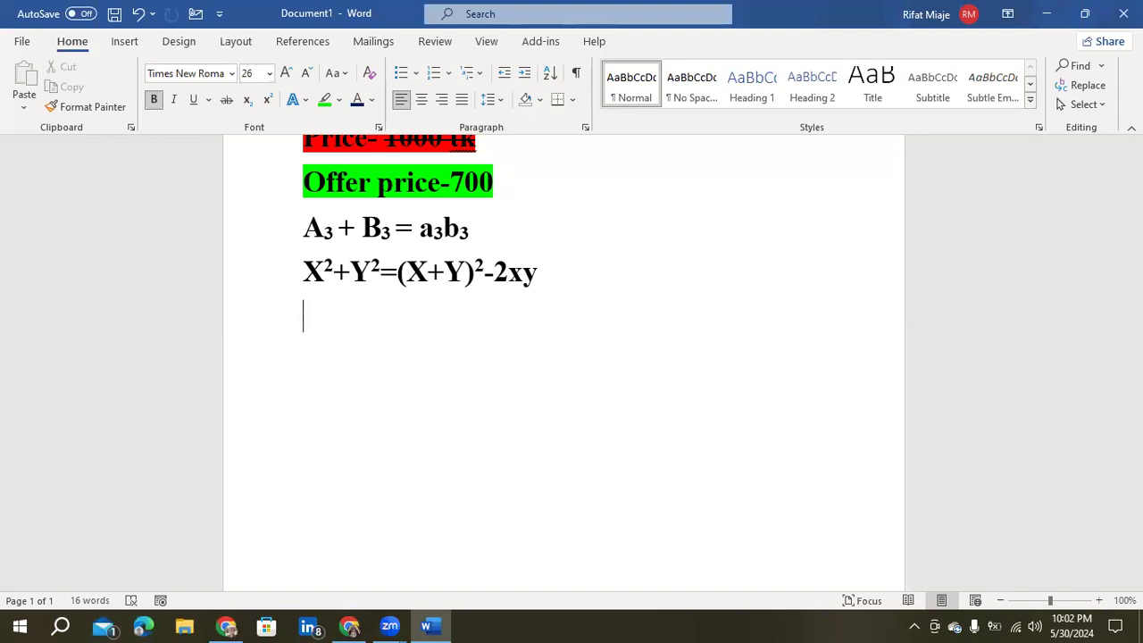
pyautogui.write('=rand()')
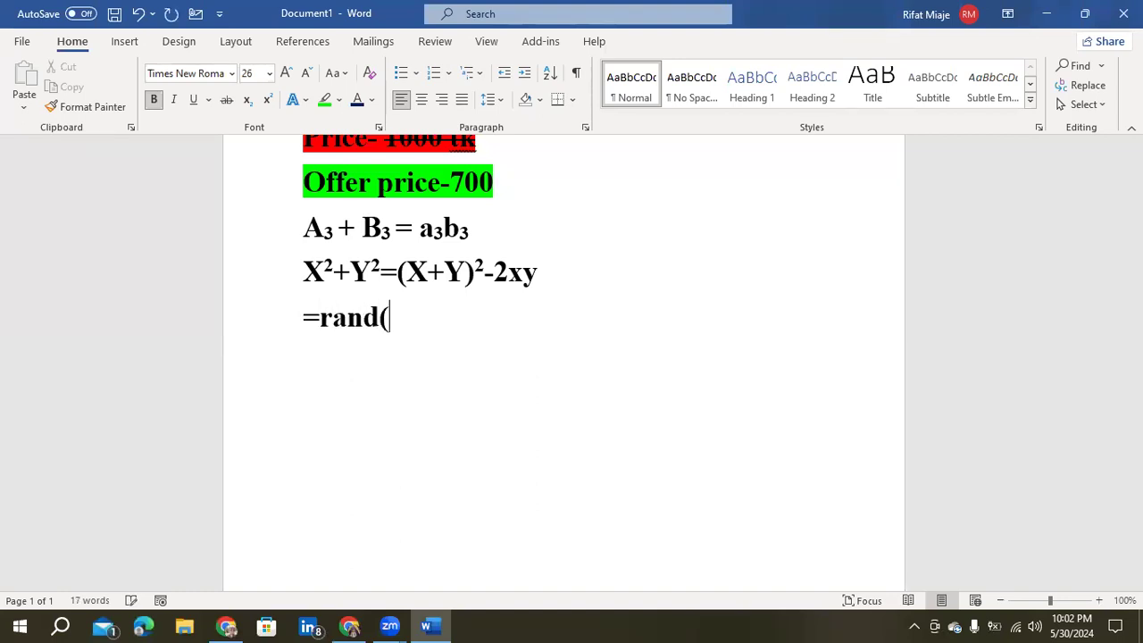
pyautogui.press('Return')
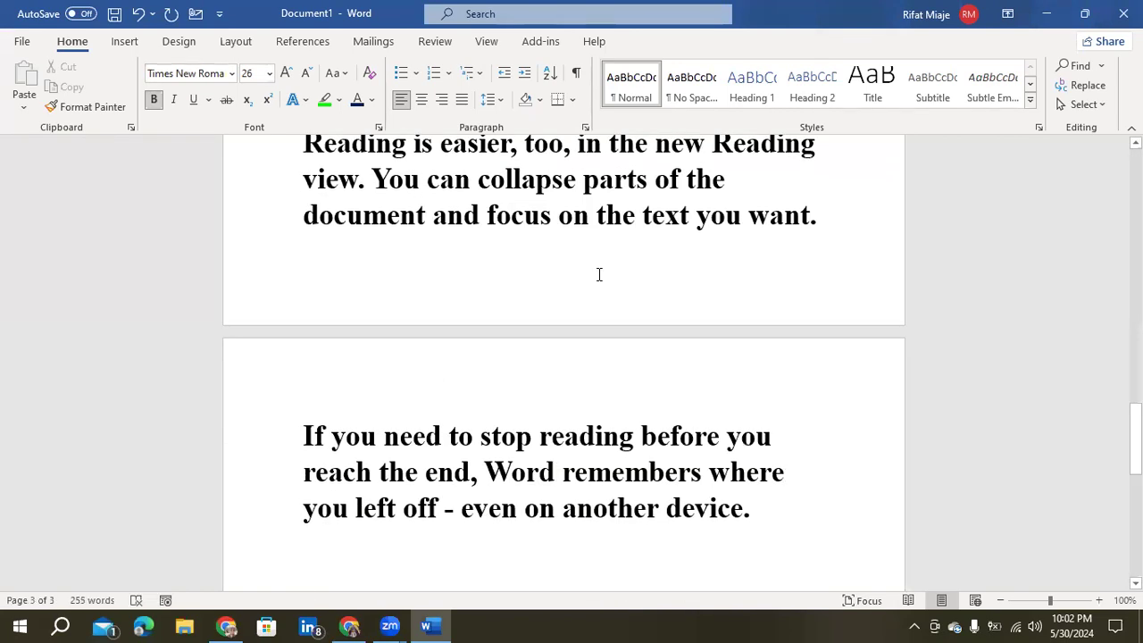
# Step: Insert an empty line between the X²+Y² equation and the paragraph starting "Video provides"
pyautogui.scroll(15, 599, 274)
pyautogui.scroll(15, 592, 280)
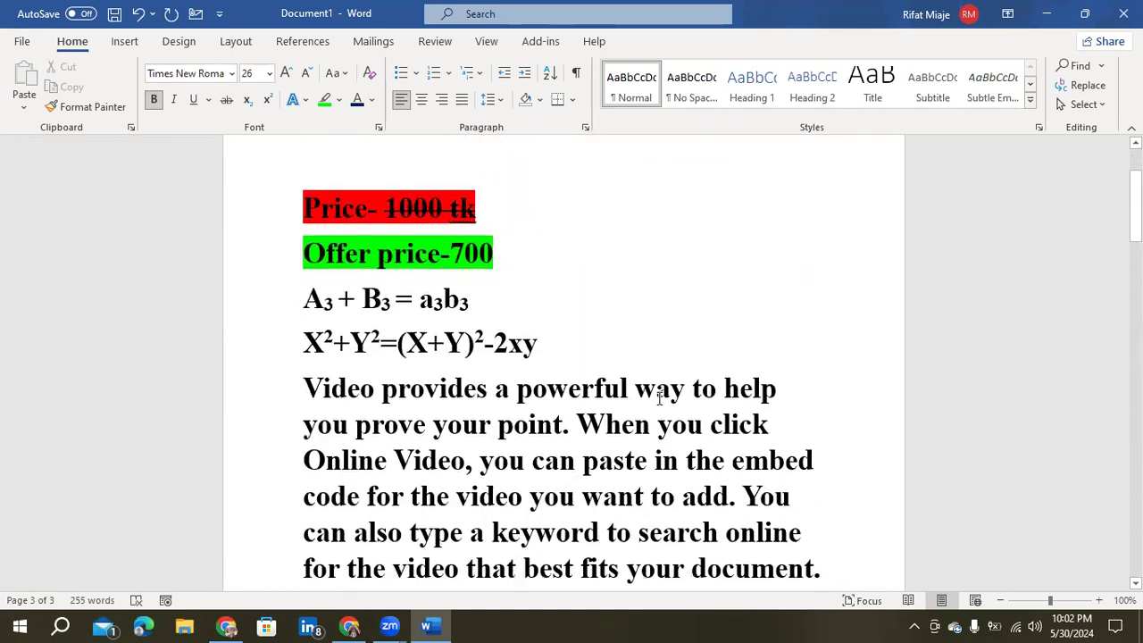
pyautogui.scroll(-1, 660, 400)
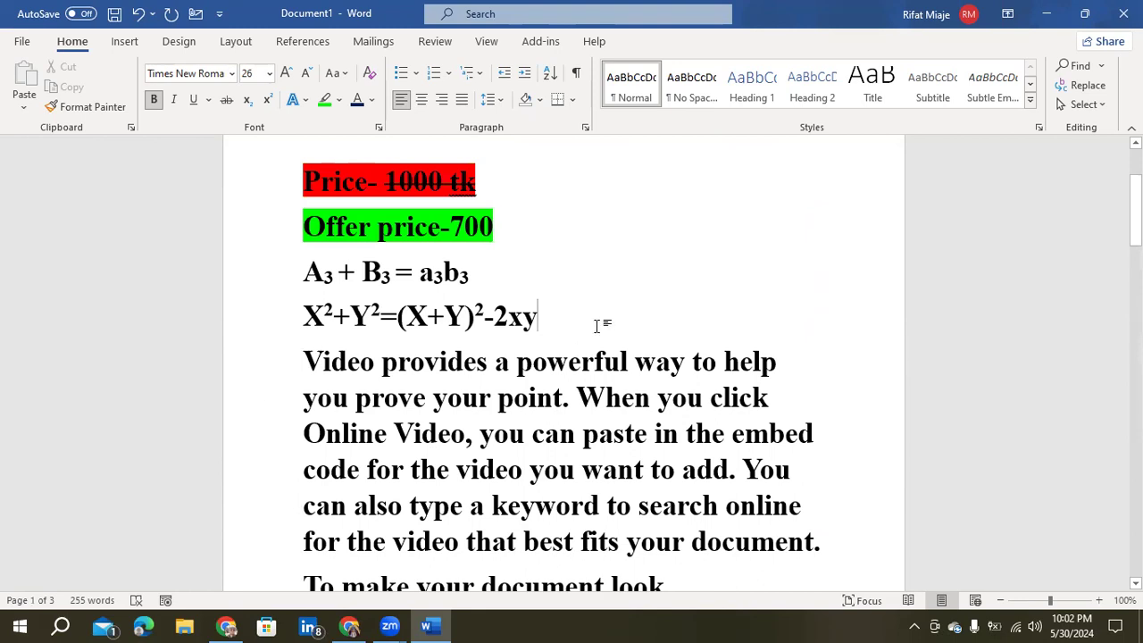
pyautogui.press('Return')
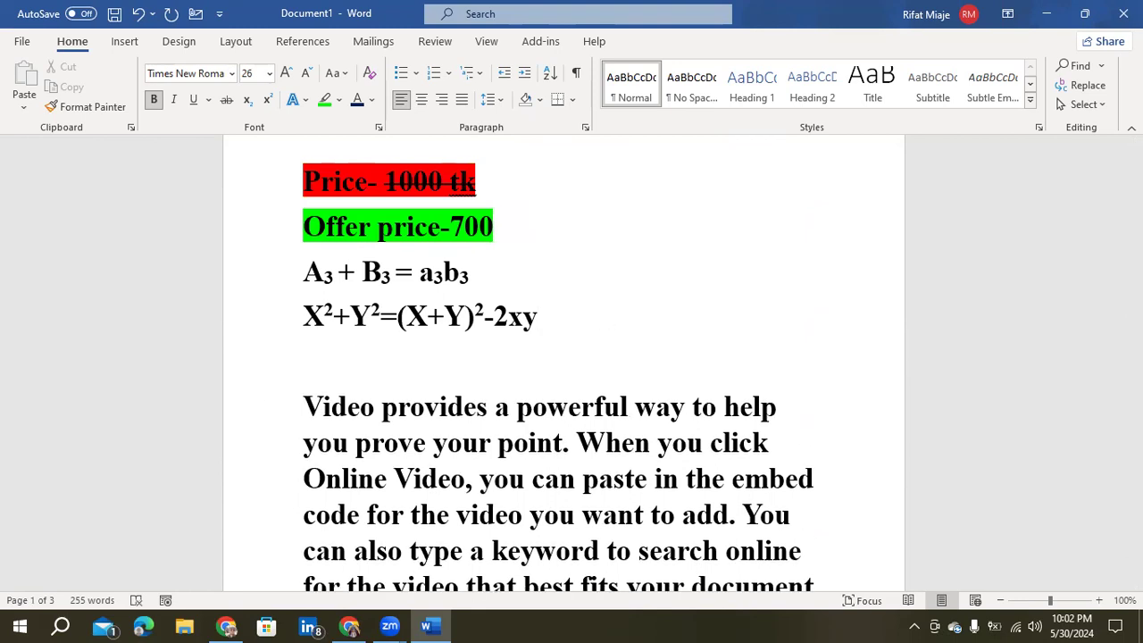
pyautogui.scroll(-3, 571, 393)
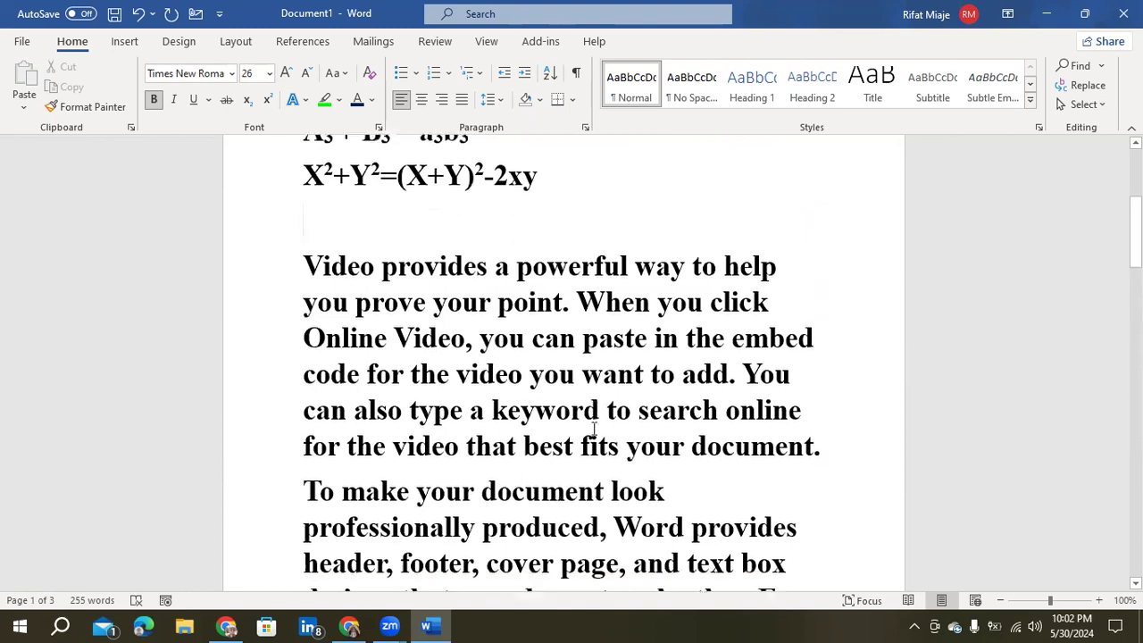
pyautogui.scroll(2, 572, 416)
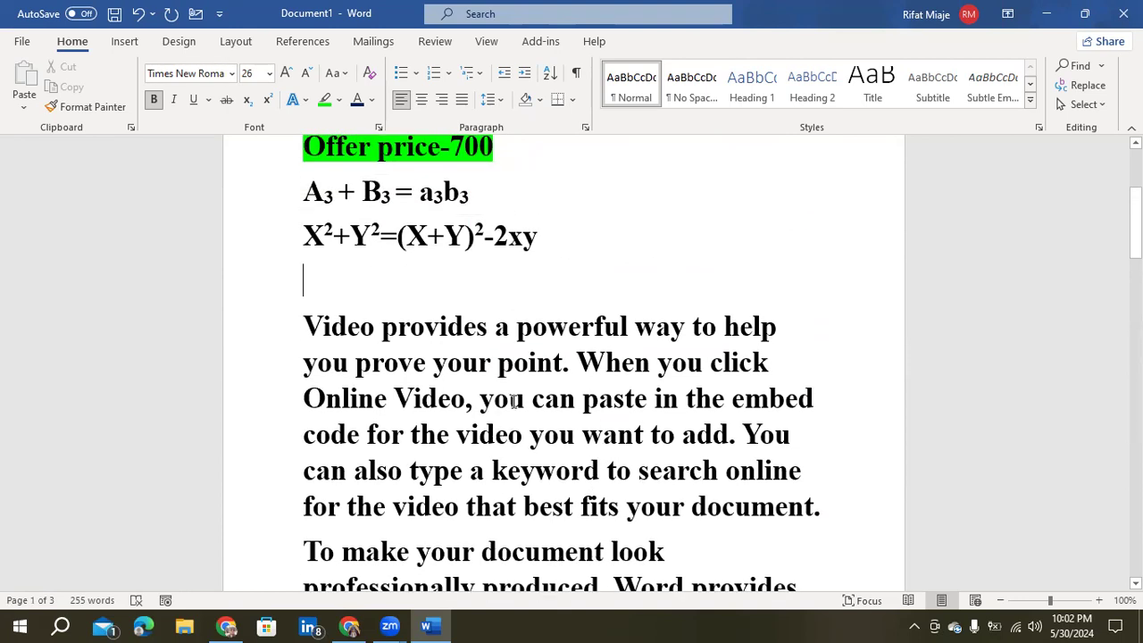
pyautogui.scroll(-1, 362, 329)
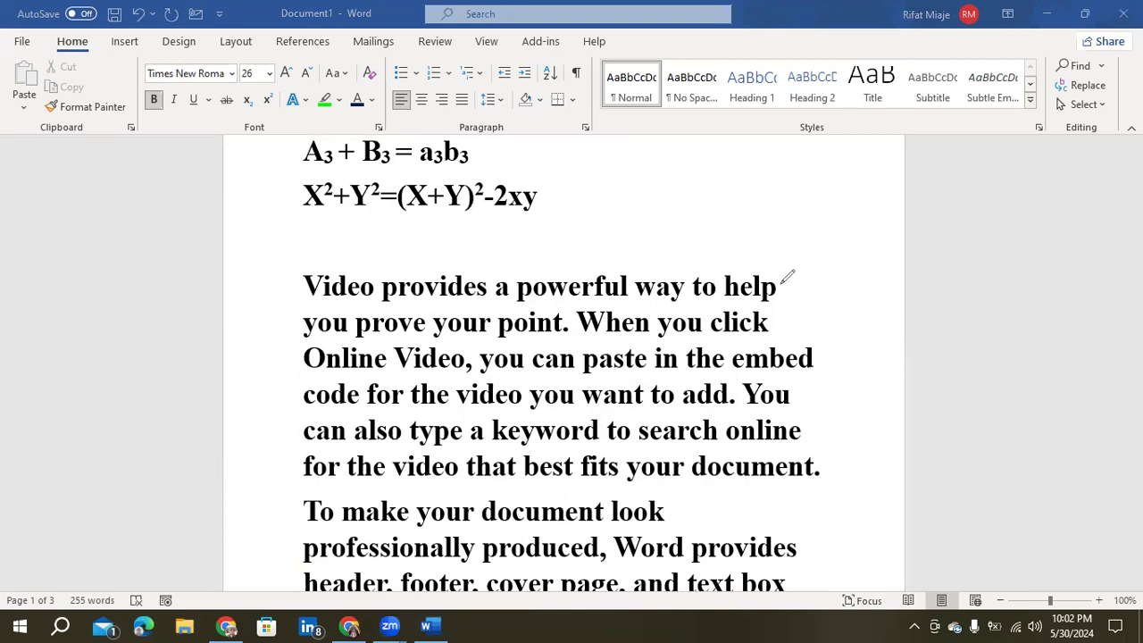
# Step: Mark the uneven line ends of the "Video provides" paragraph with red annotation strokes and clear the marks
pyautogui.moveTo(780, 279)
pyautogui.mouseDown()
pyautogui.moveTo(769, 331)
pyautogui.moveTo(817, 361)
pyautogui.moveTo(793, 404)
pyautogui.moveTo(827, 484)
pyautogui.mouseUp()
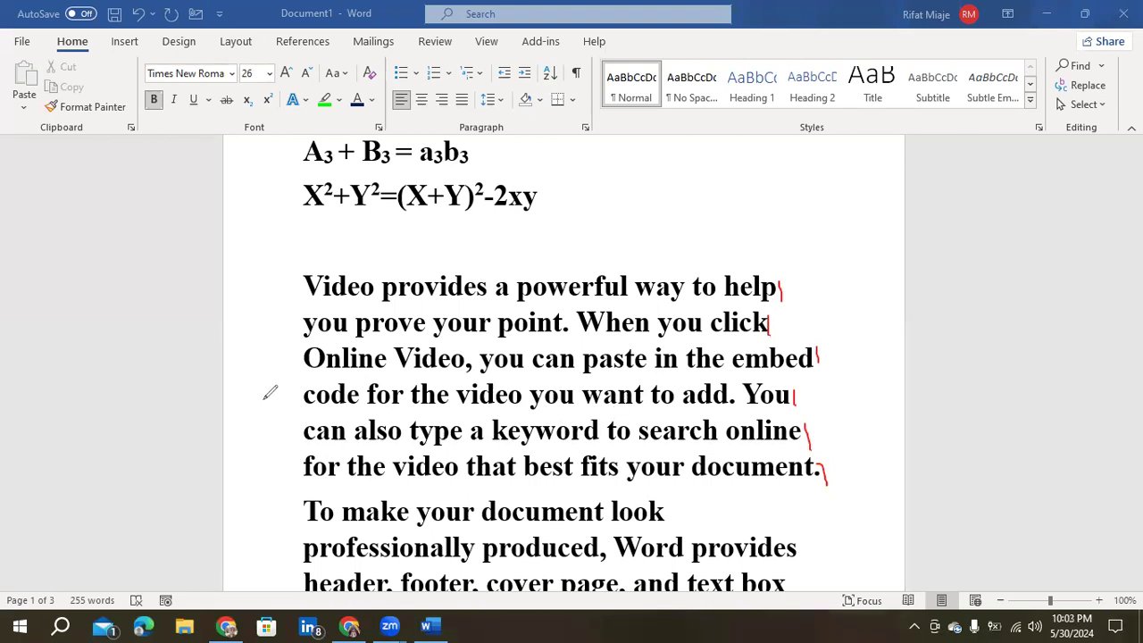
pyautogui.click(57, 404)
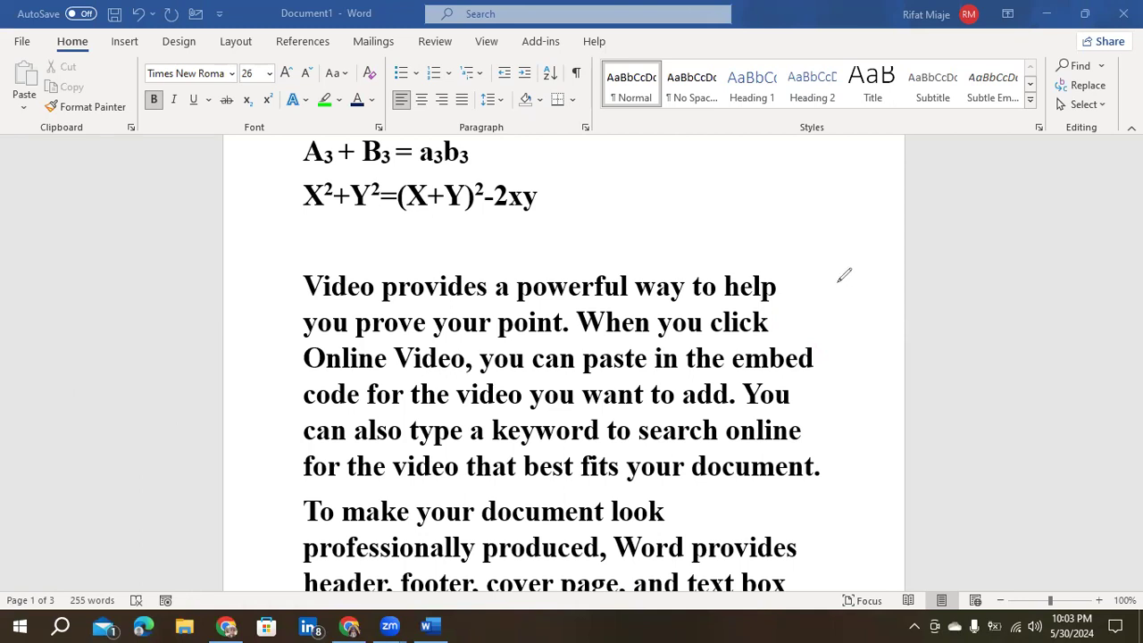
pyautogui.moveTo(838, 284); pyautogui.dragTo(849, 323)
pyautogui.moveTo(822, 285)
pyautogui.mouseDown()
pyautogui.moveTo(841, 346)
pyautogui.moveTo(845, 465)
pyautogui.mouseUp()
# Step: Justify the first two sample paragraphs, starting "Video provides" and "To make your document look", and deselect them
pyautogui.scroll(-1, 676, 413)
pyautogui.scroll(3, 677, 414)
pyautogui.scroll(-4, 676, 413)
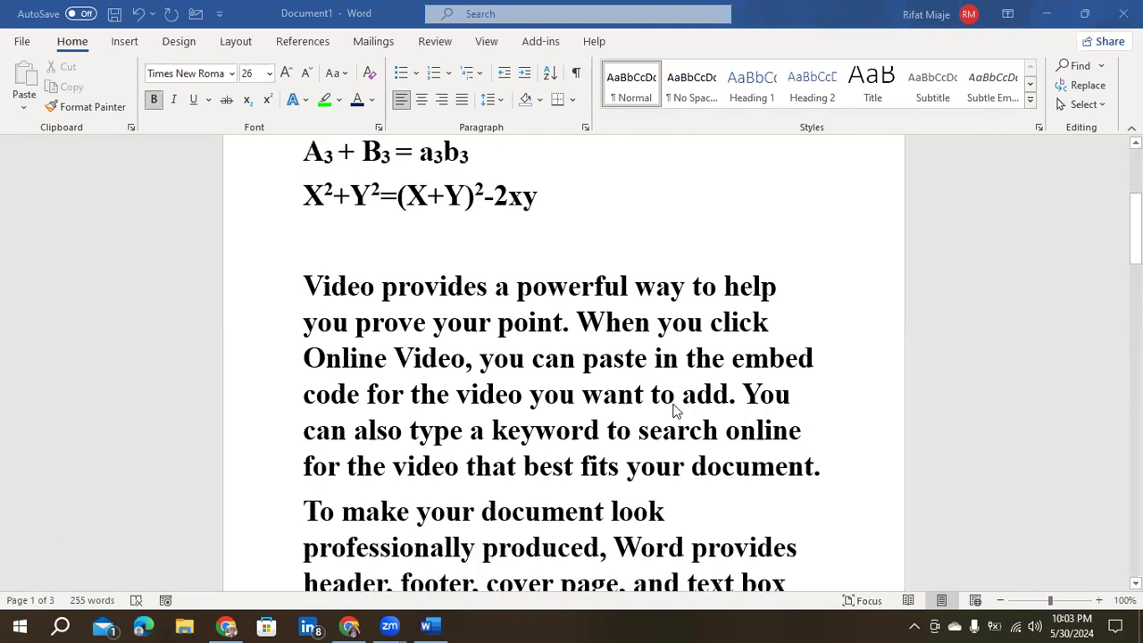
pyautogui.scroll(-2, 676, 412)
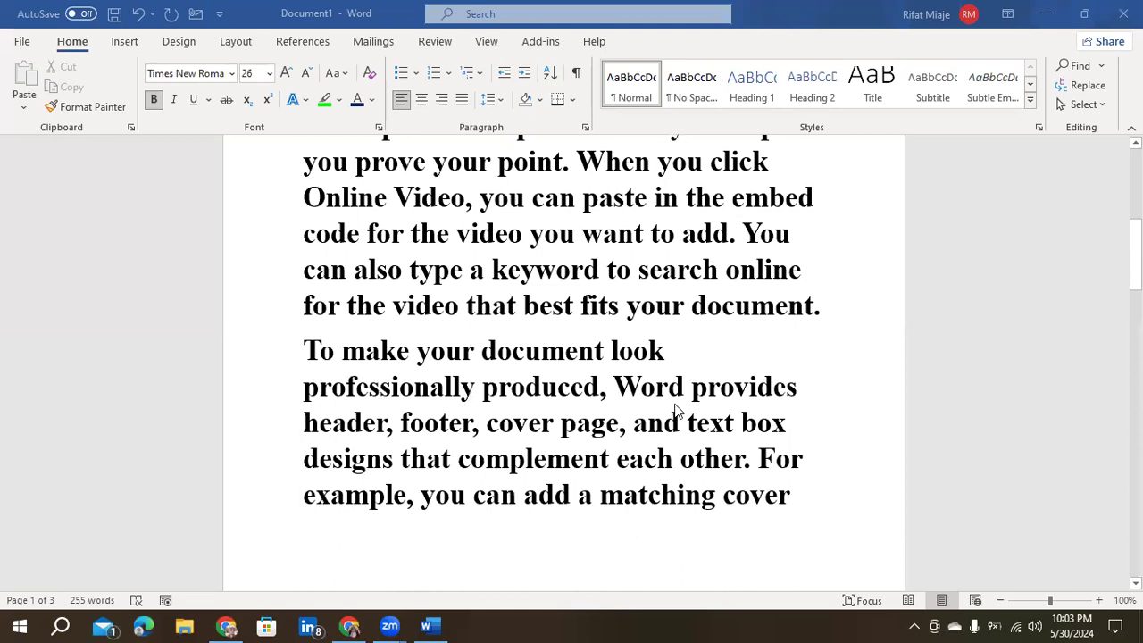
pyautogui.scroll(2, 555, 388)
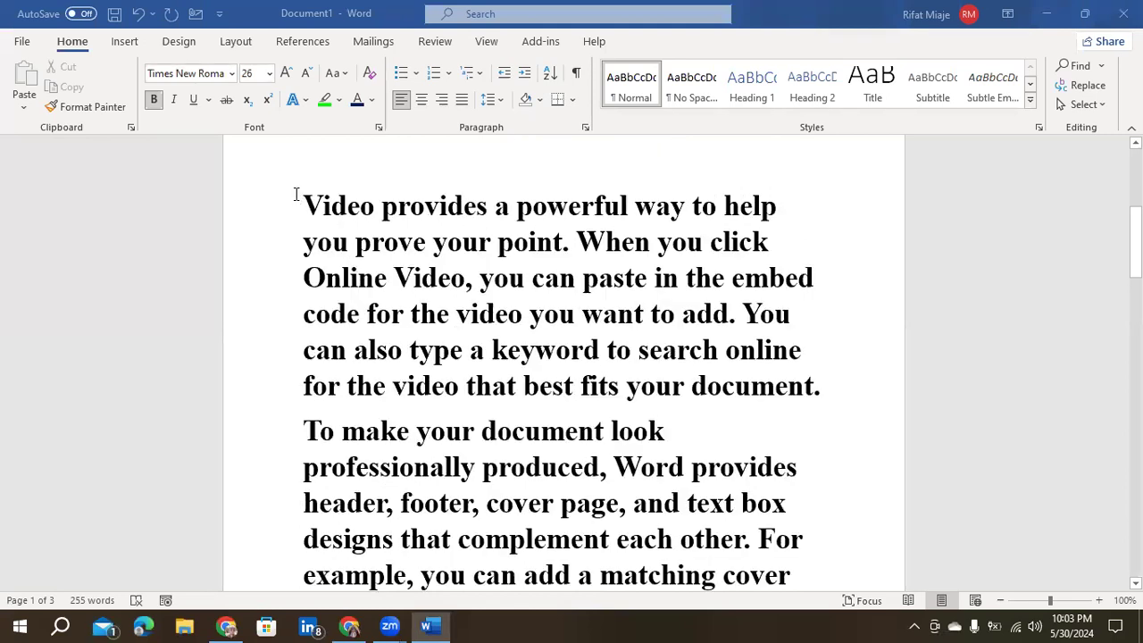
pyautogui.scroll(2, 301, 200)
pyautogui.moveTo(307, 286); pyautogui.dragTo(782, 453)
pyautogui.scroll(6, 716, 423)
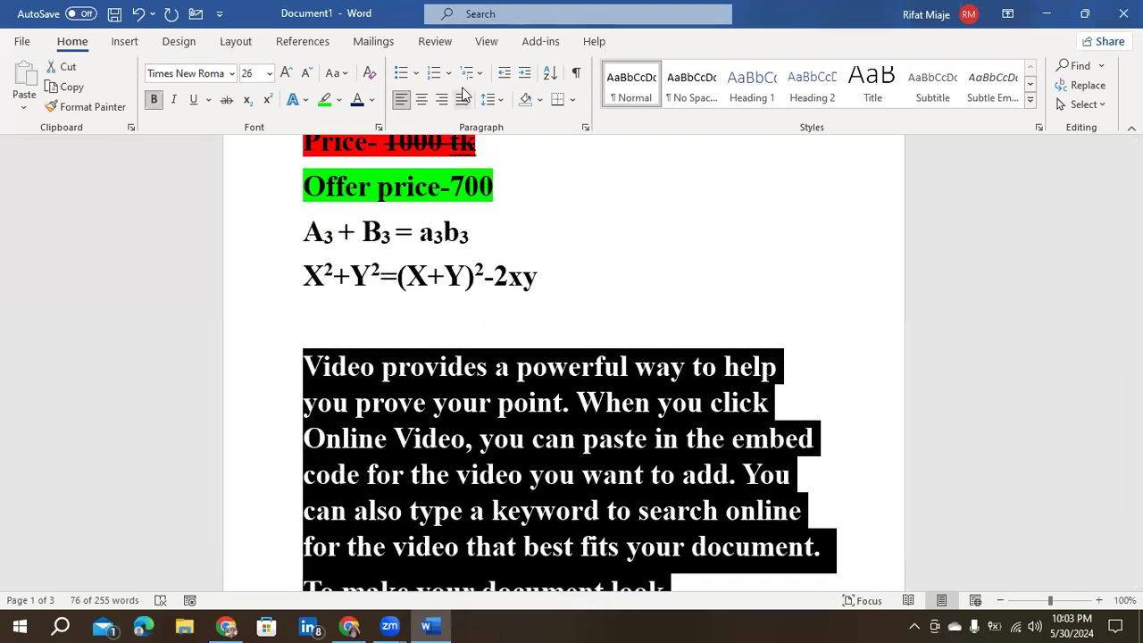
pyautogui.click(462, 99)
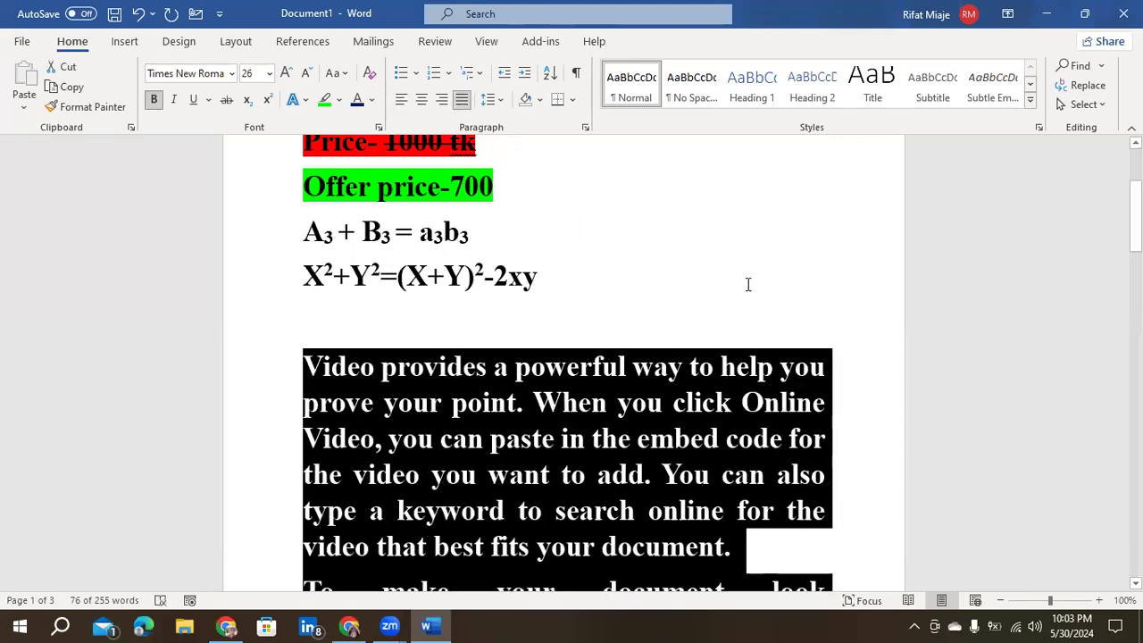
pyautogui.click(753, 284)
pyautogui.scroll(-1, 771, 311)
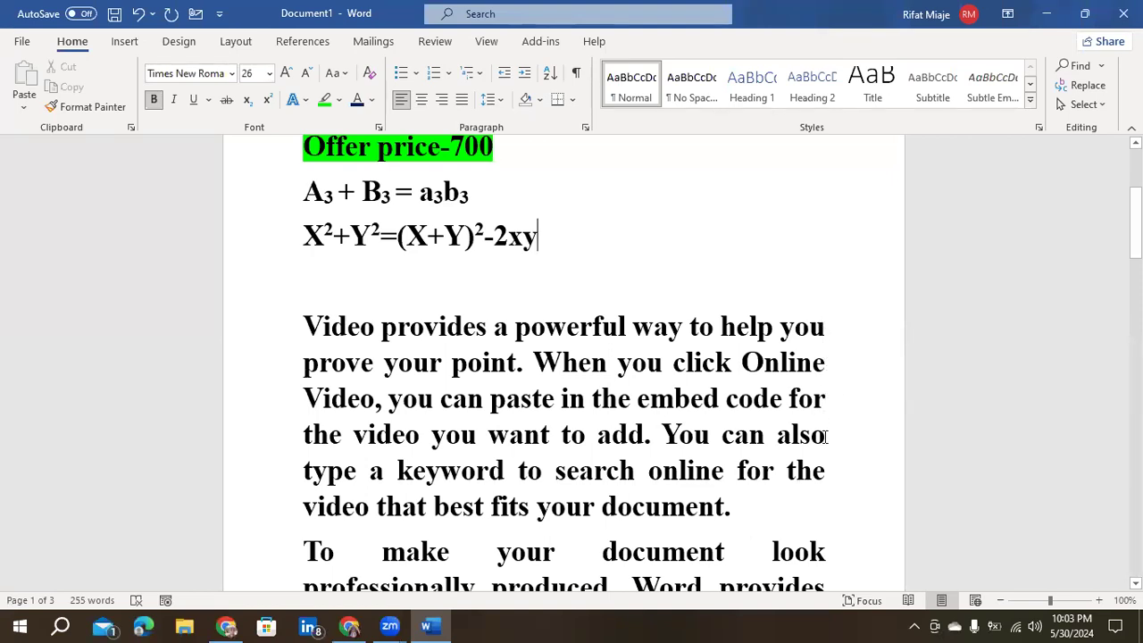
pyautogui.scroll(-2, 831, 461)
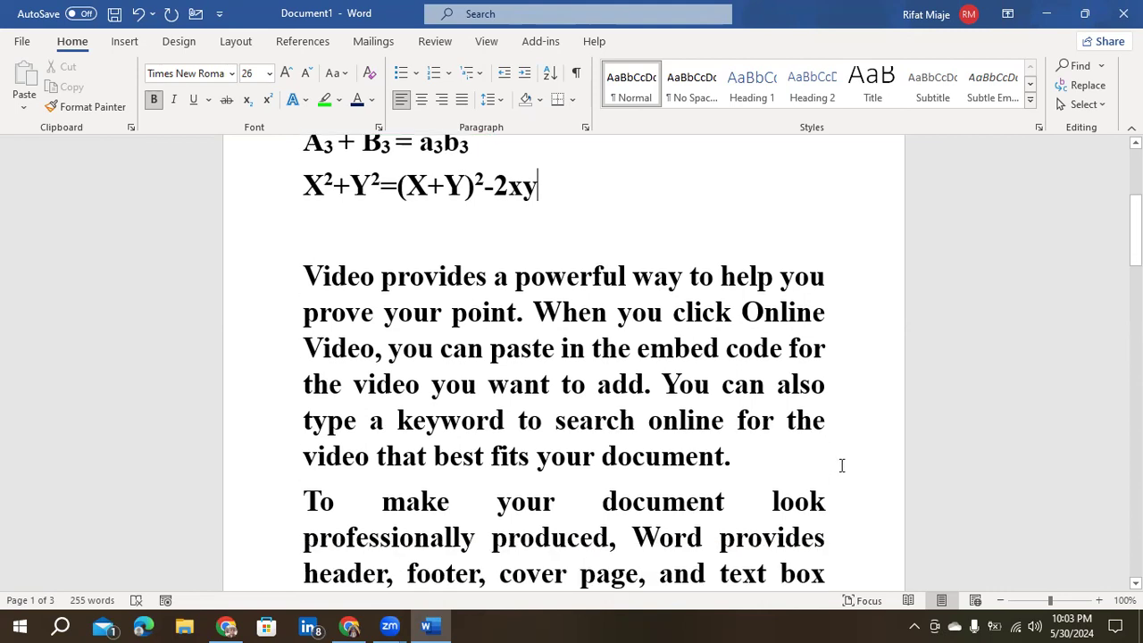
pyautogui.scroll(-1, 834, 517)
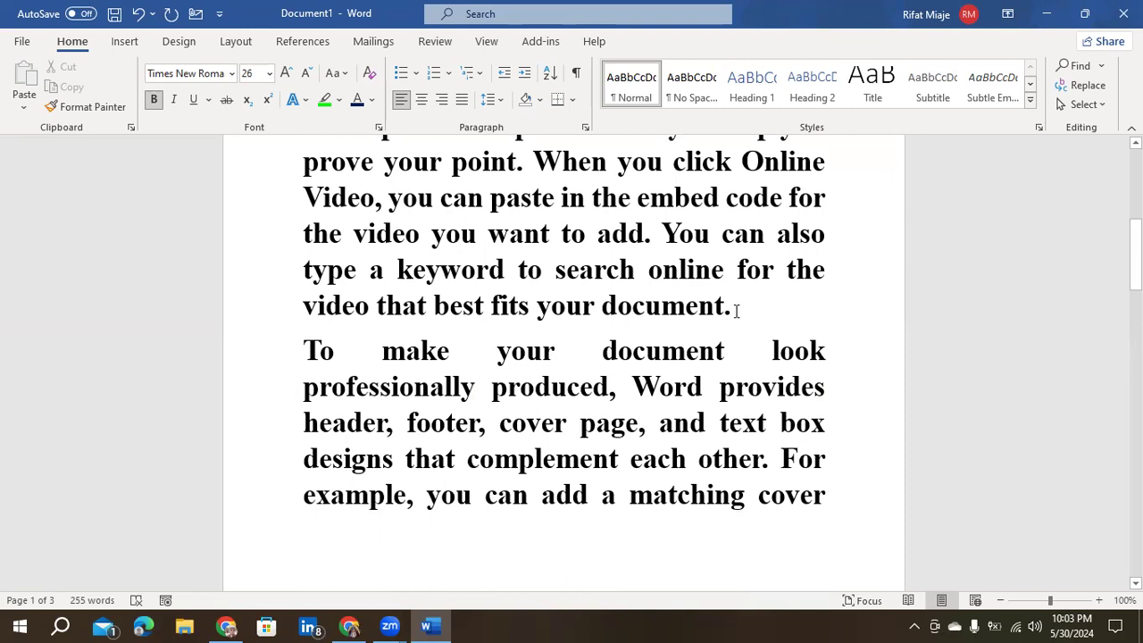
pyautogui.scroll(1, 750, 321)
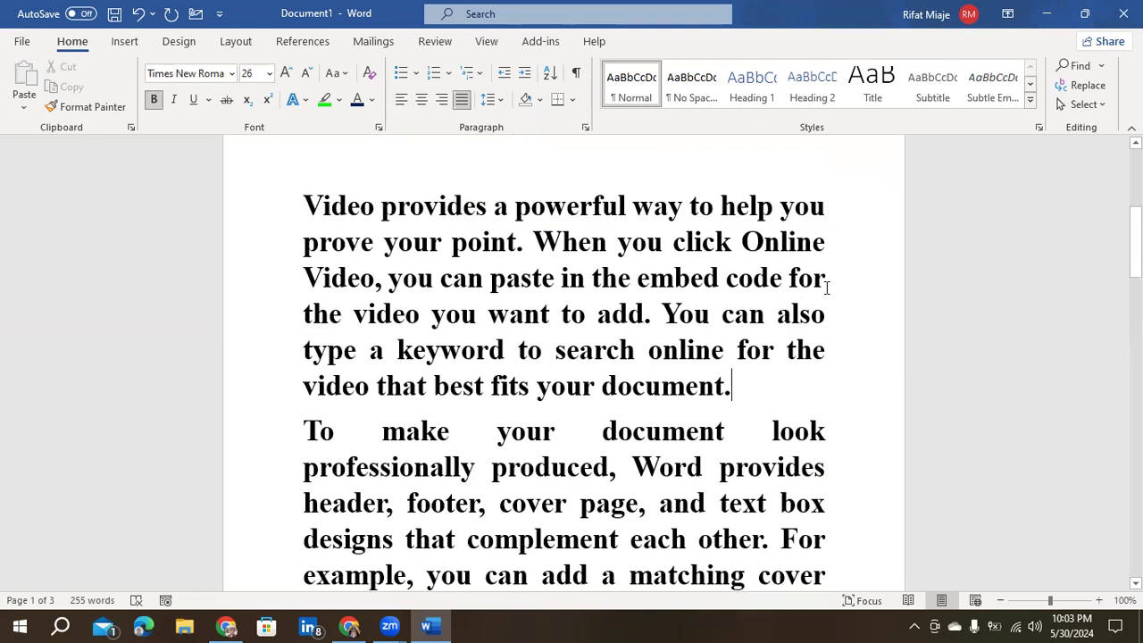
pyautogui.scroll(-2, 830, 420)
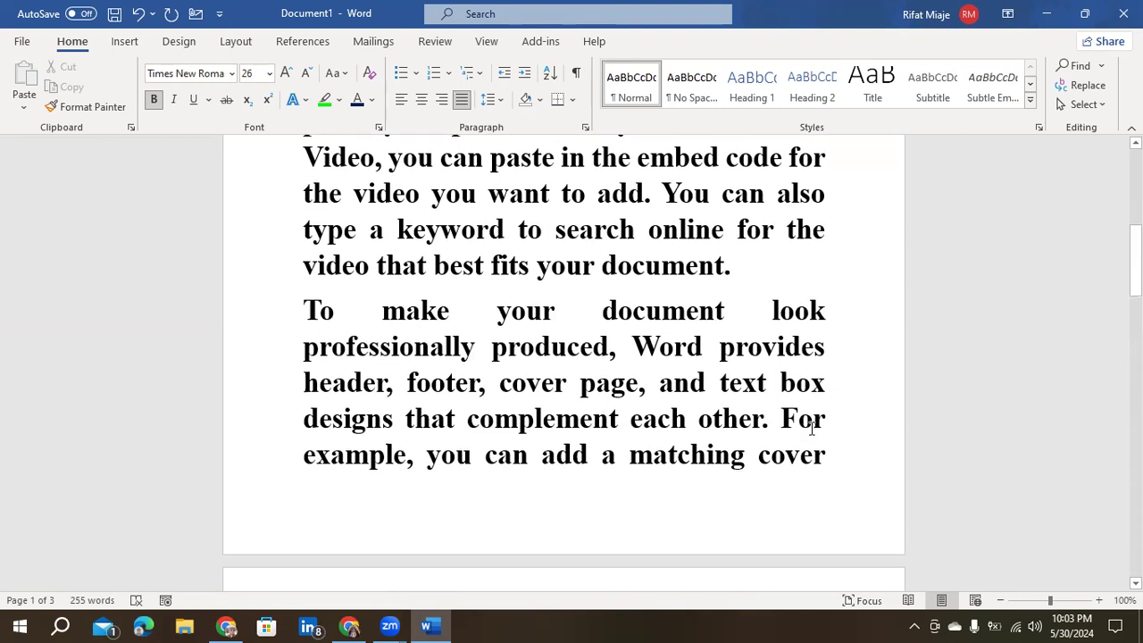
# Step: Select the entire document, look through the selected text on its pages, and deselect it
pyautogui.scroll(3, 810, 406)
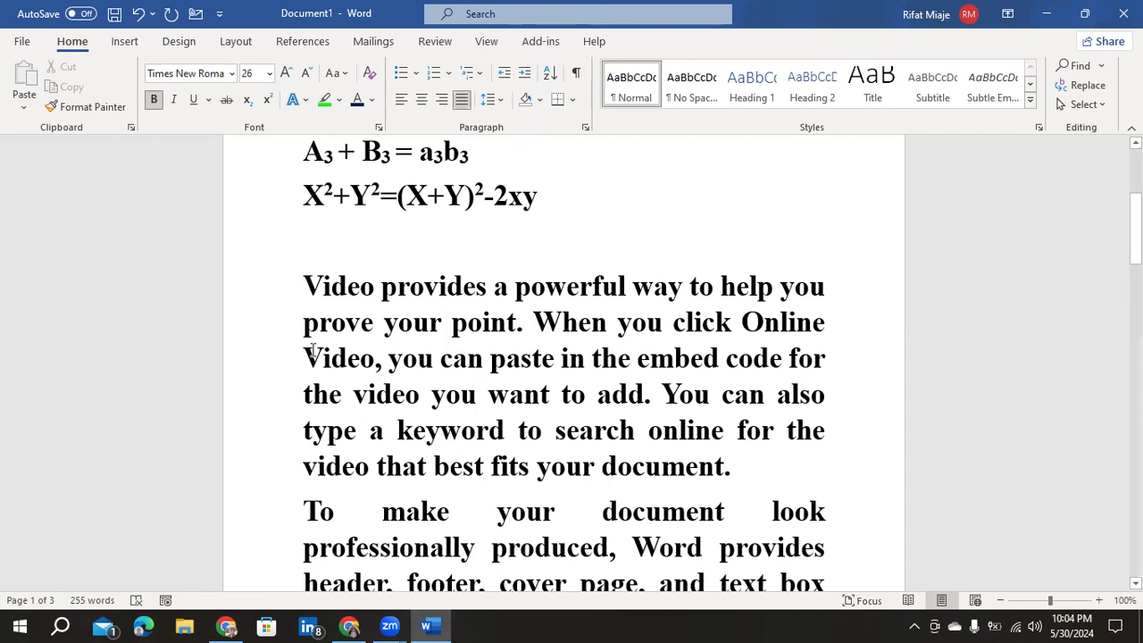
pyautogui.scroll(-10, 527, 454)
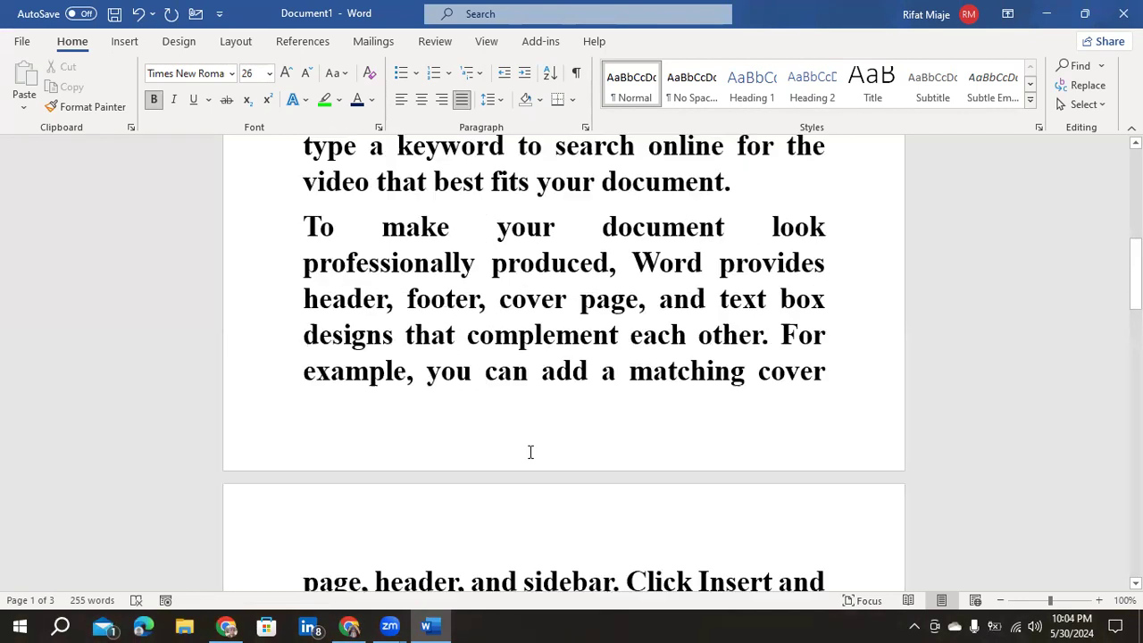
pyautogui.scroll(12, 539, 439)
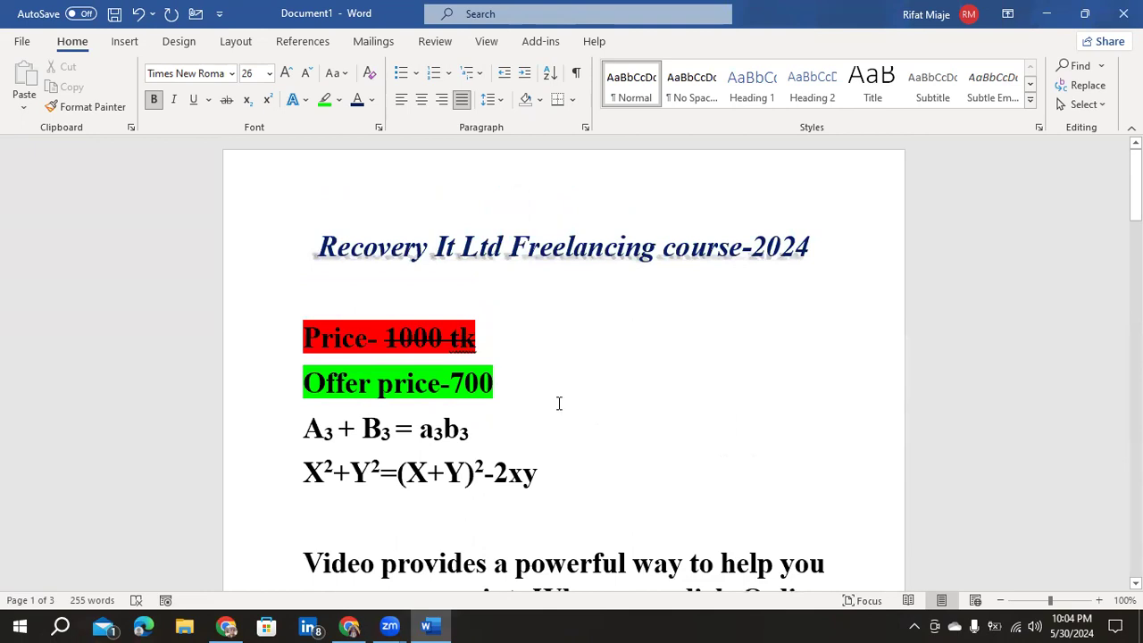
pyautogui.hotkey('ctrl', 'a')
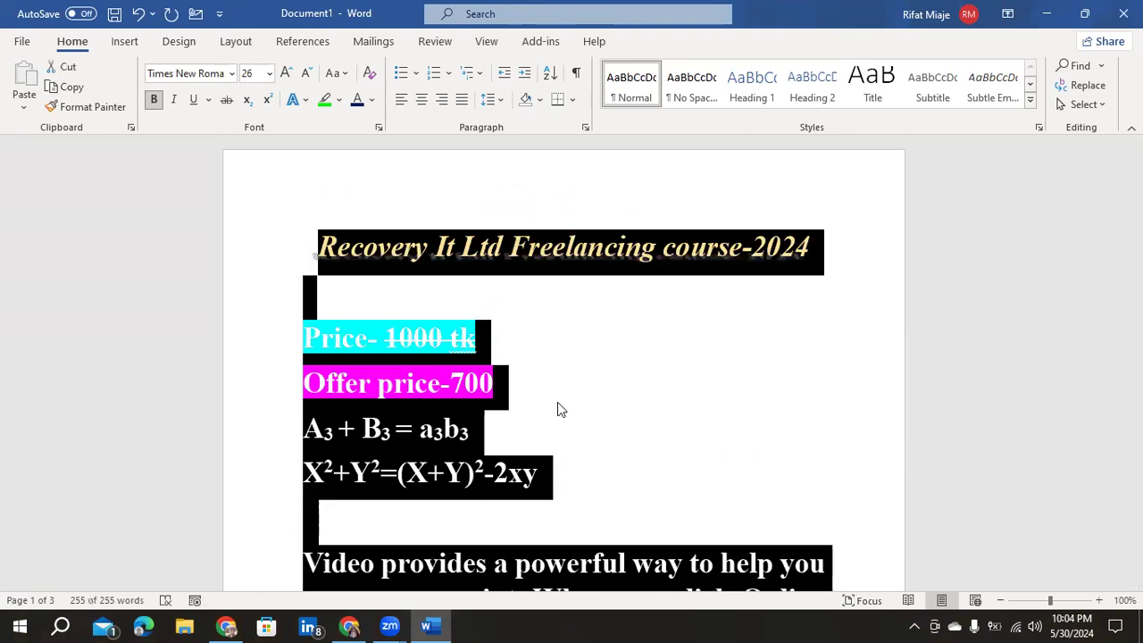
pyautogui.scroll(-8, 557, 409)
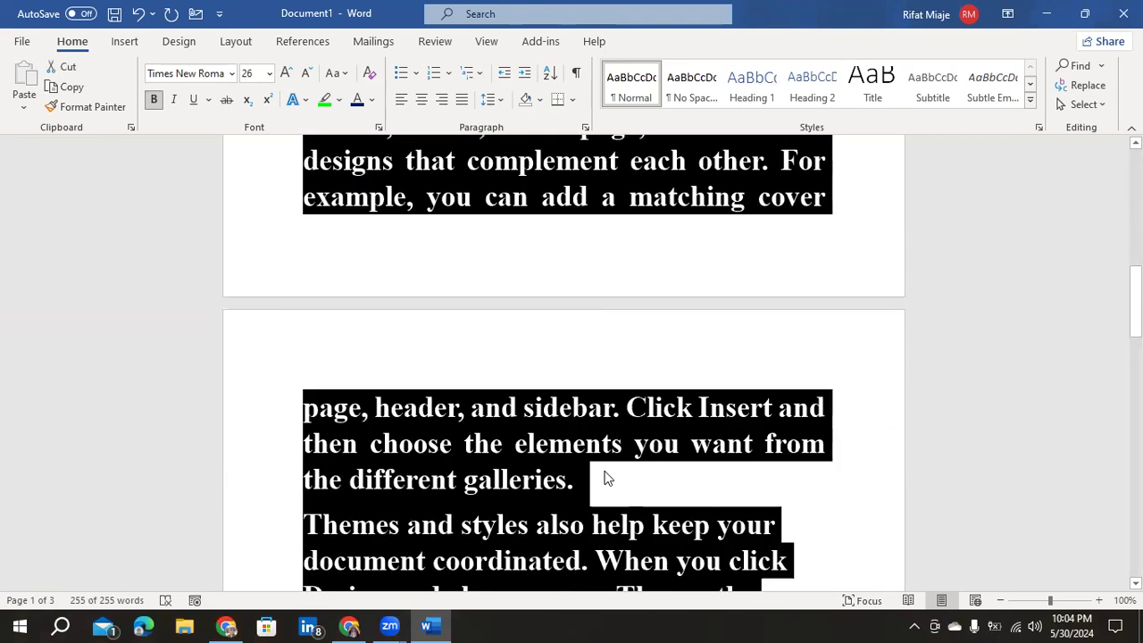
pyautogui.scroll(-9, 606, 480)
pyautogui.scroll(10, 607, 480)
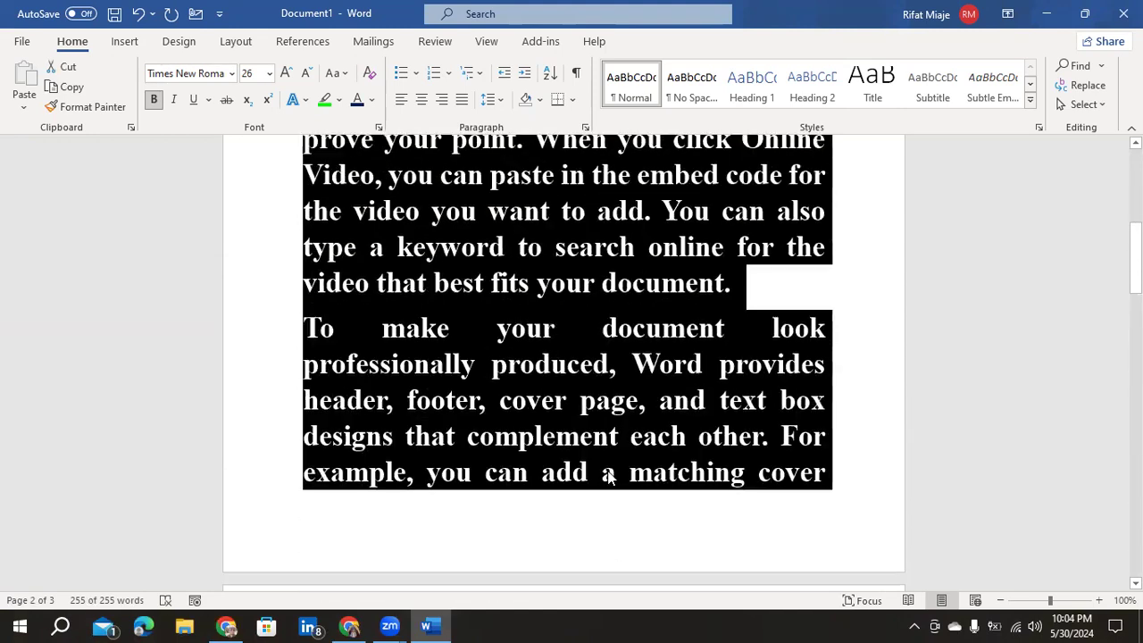
pyautogui.scroll(9, 608, 474)
pyautogui.click(668, 410)
pyautogui.scroll(-1, 666, 412)
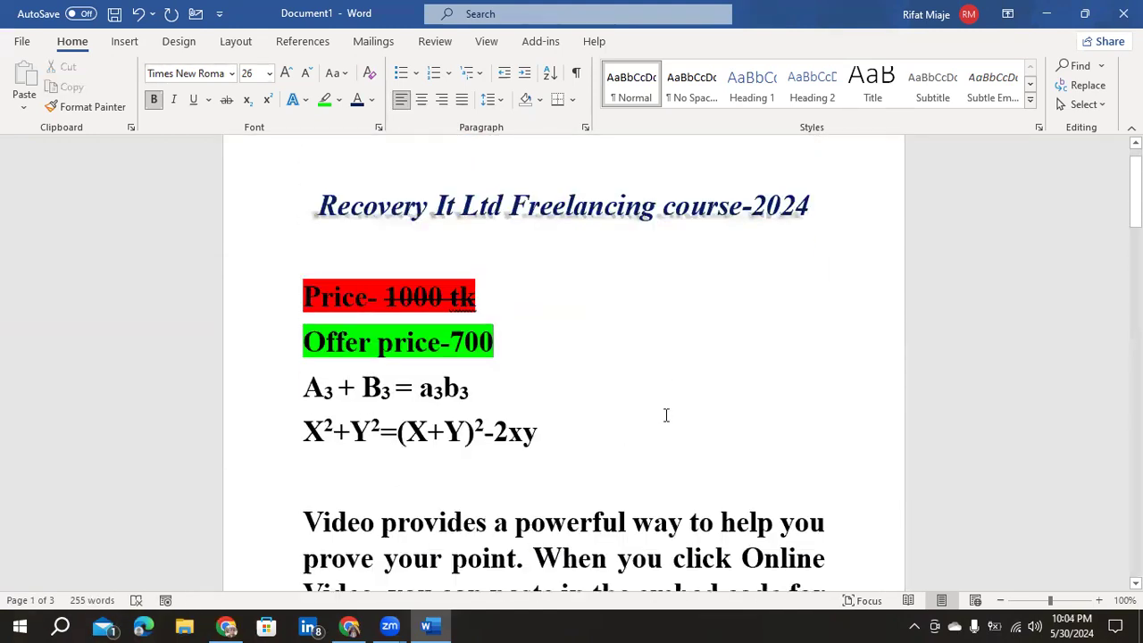
# Step: Add two new lines below the X²+Y² equation reading "Ctrl+A" and "Ctrl+C"
pyautogui.click(618, 401)
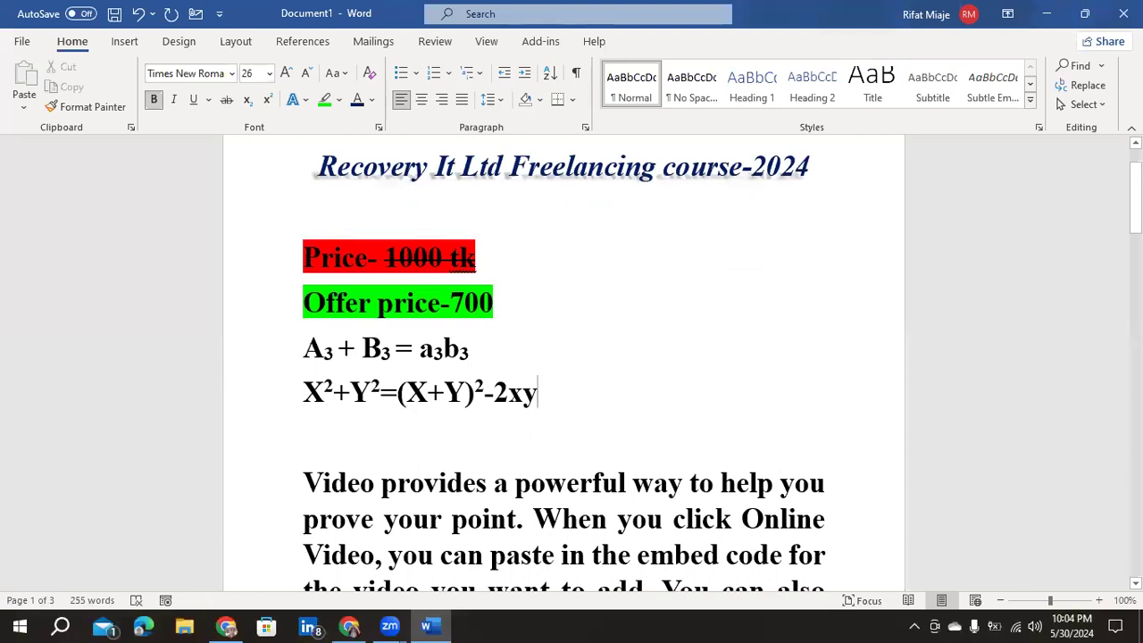
pyautogui.press('Return')
pyautogui.write('Ct')
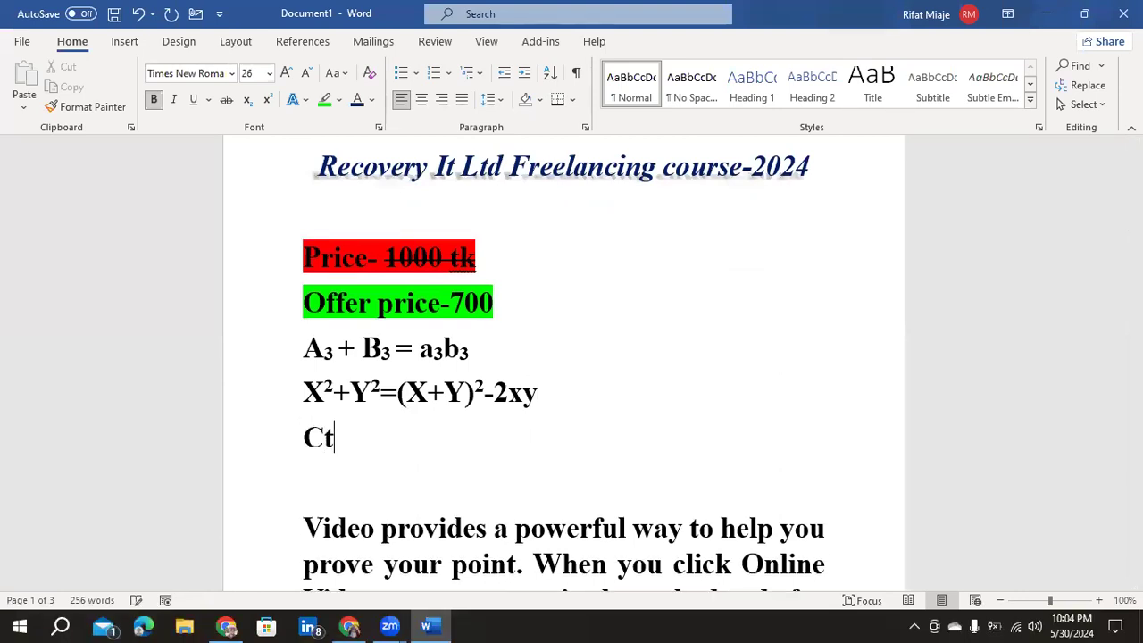
pyautogui.write('rl+A')
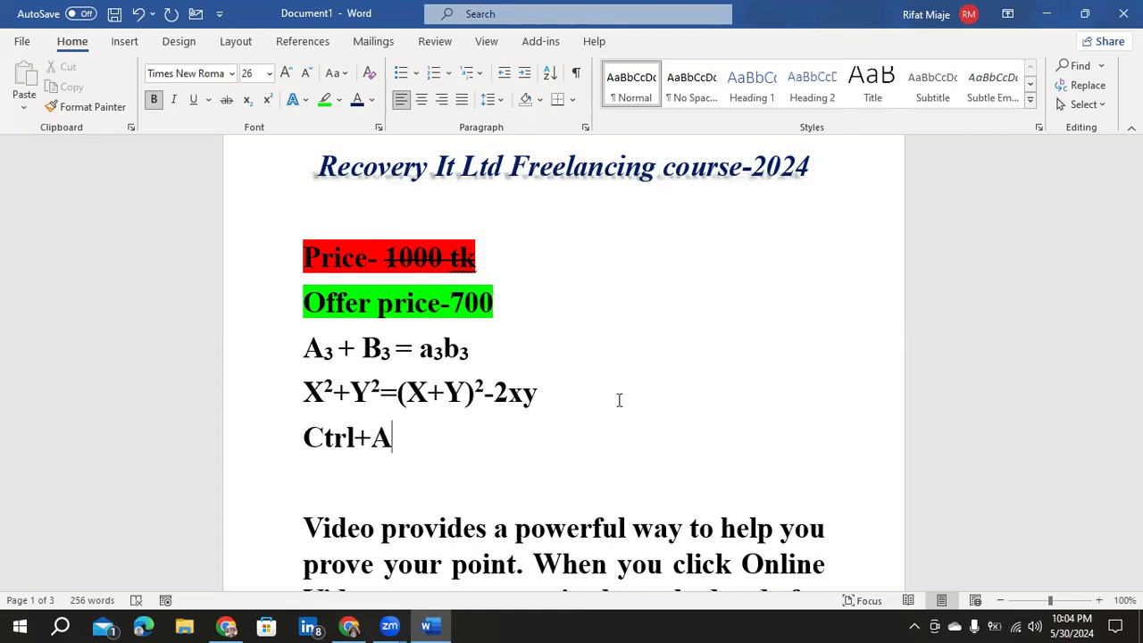
pyautogui.scroll(-2, 456, 387)
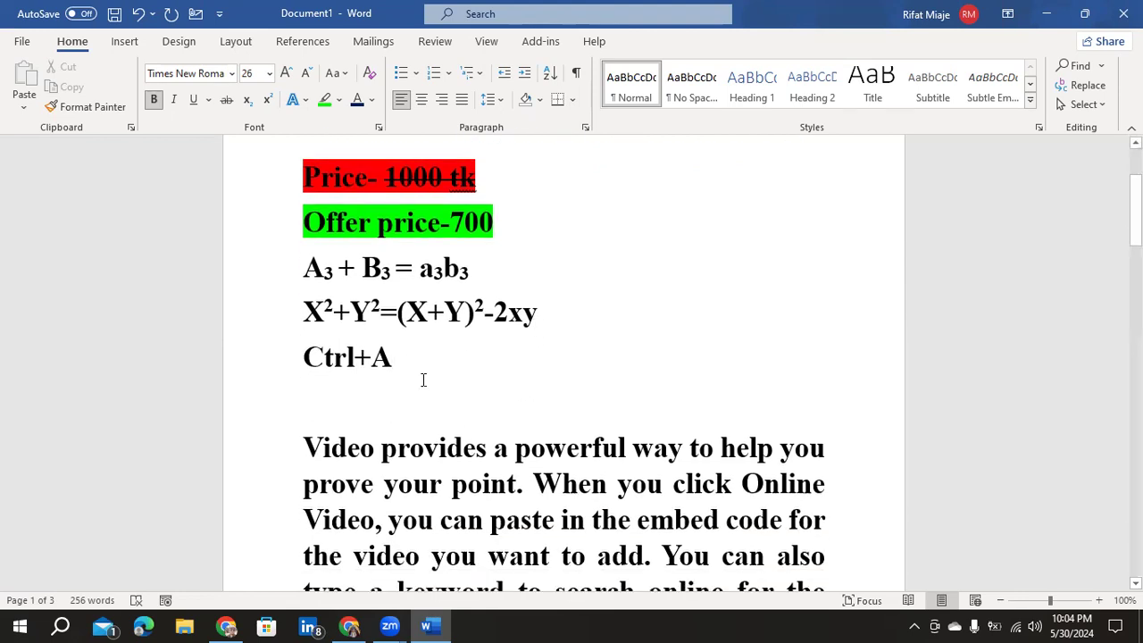
pyautogui.press('Return')
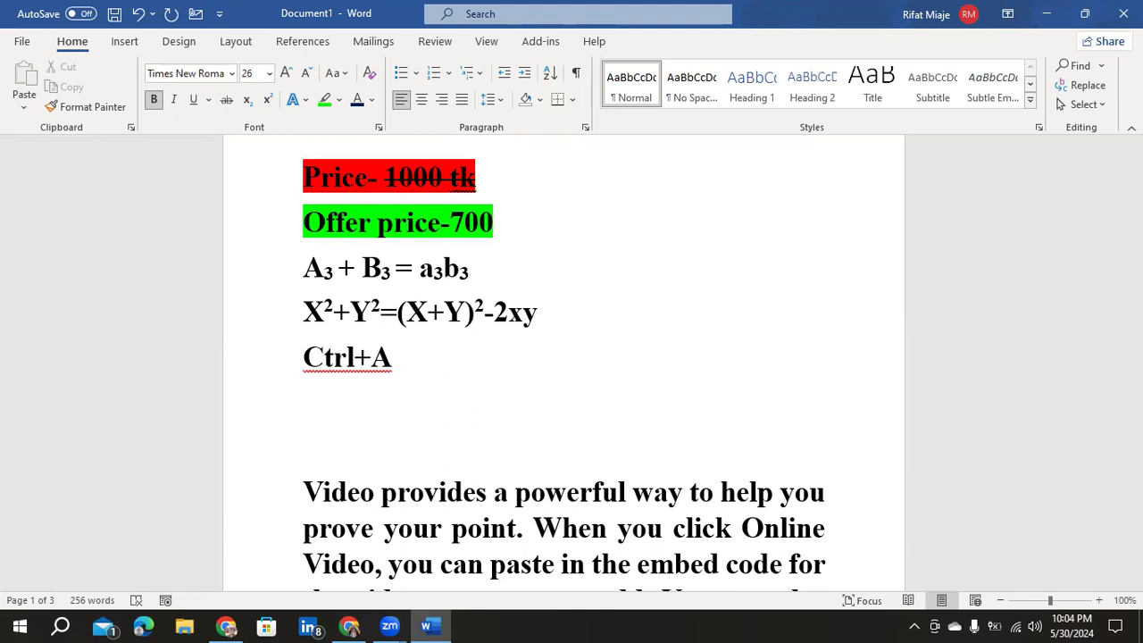
pyautogui.write('Ctrl+')
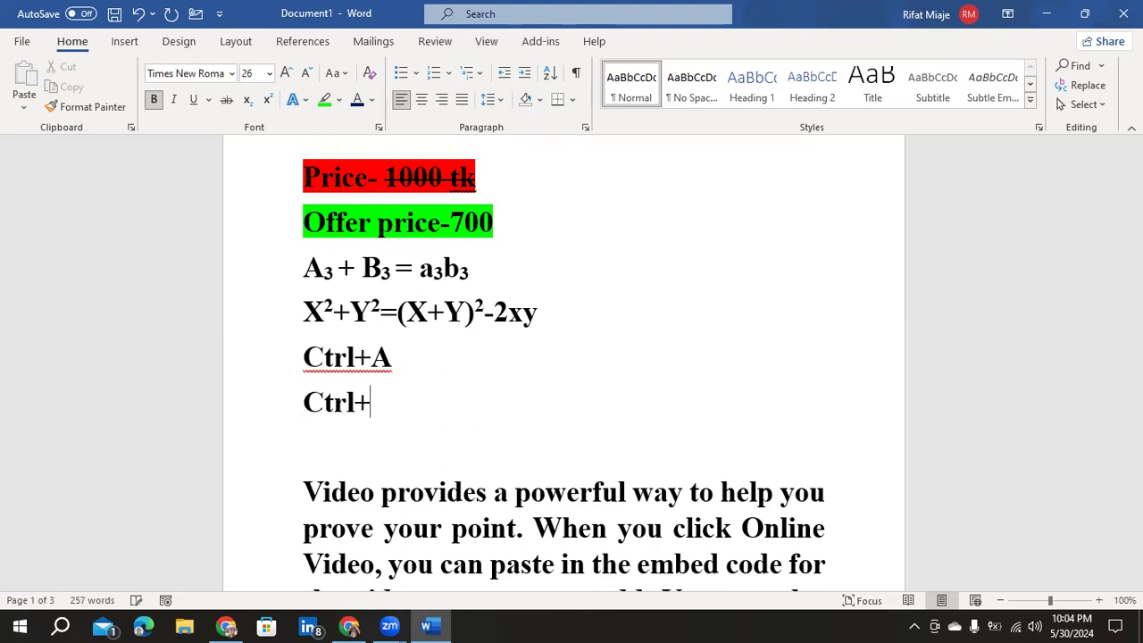
pyautogui.write('C')
# Step: Copy the "Ctrl+A" line and paste it on a new line after the "Video provides" paragraph
pyautogui.scroll(2, 420, 393)
pyautogui.scroll(-5, 428, 393)
pyautogui.scroll(-5, 428, 420)
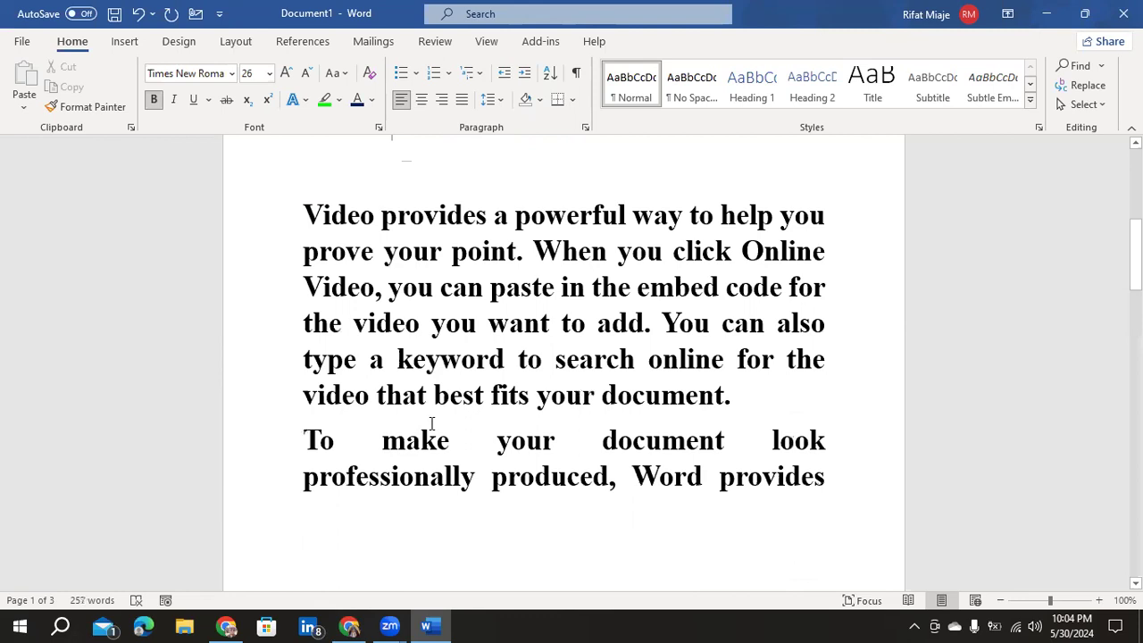
pyautogui.scroll(5, 434, 416)
pyautogui.scroll(2, 435, 384)
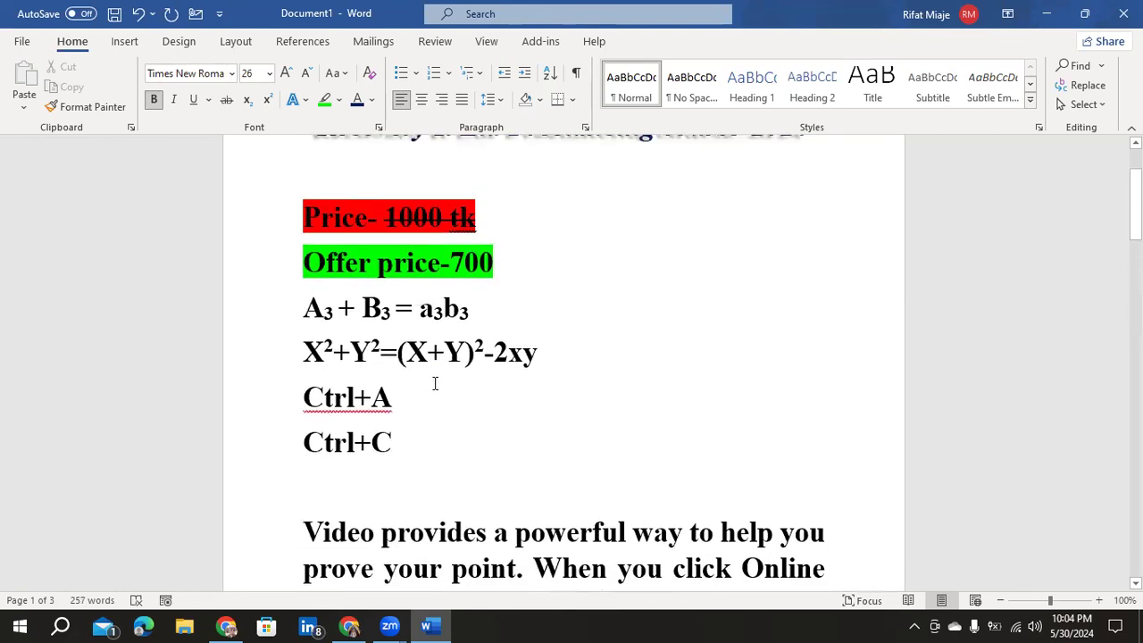
pyautogui.moveTo(304, 399); pyautogui.dragTo(399, 407)
pyautogui.hotkey('ctrl', 'c')
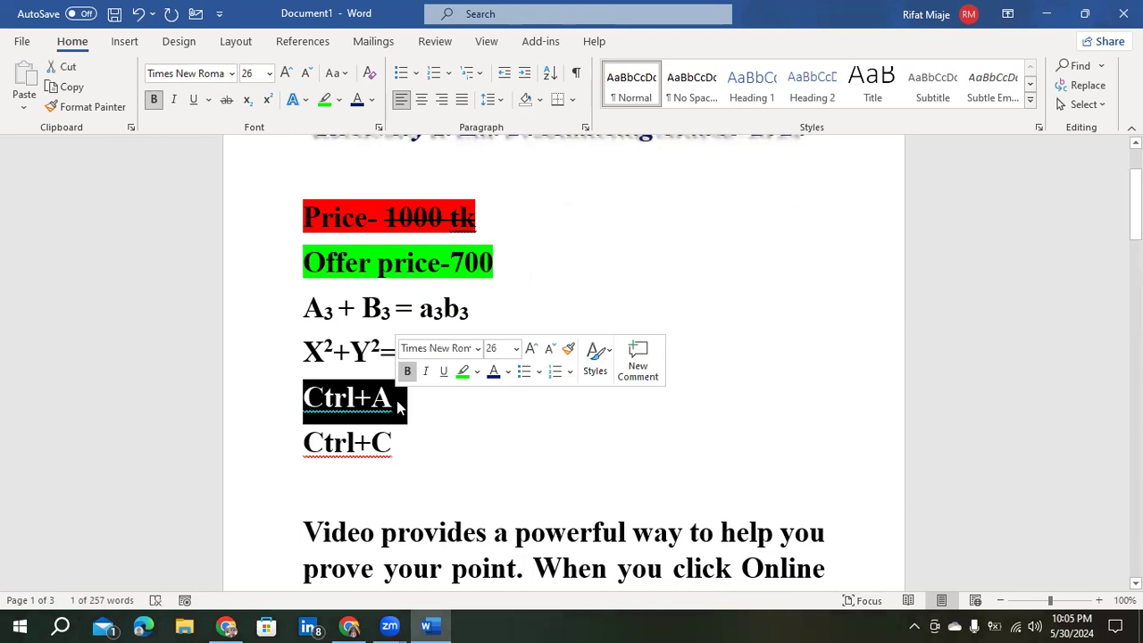
pyautogui.scroll(-2, 400, 415)
pyautogui.scroll(-4, 400, 420)
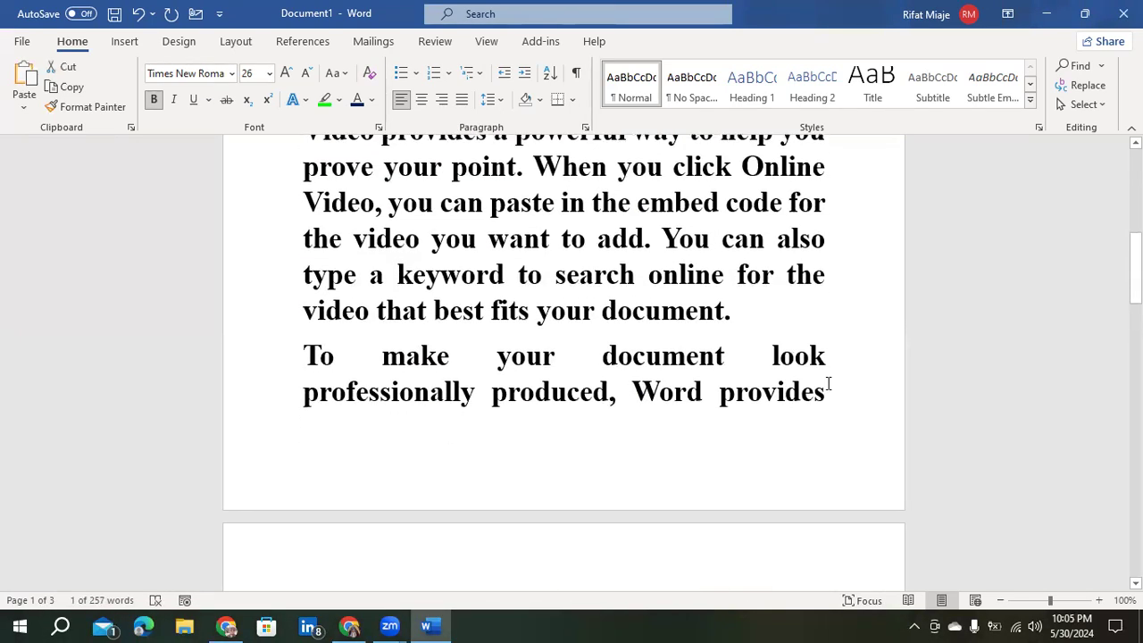
pyautogui.click(754, 312)
pyautogui.press('Return')
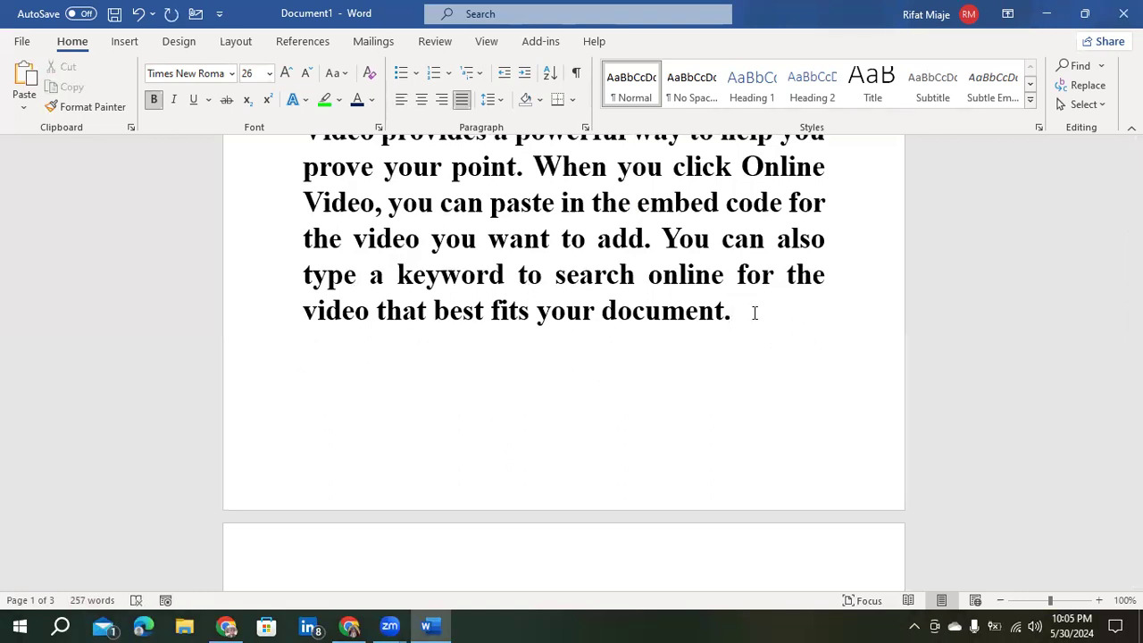
pyautogui.hotkey('ctrl', 'v')
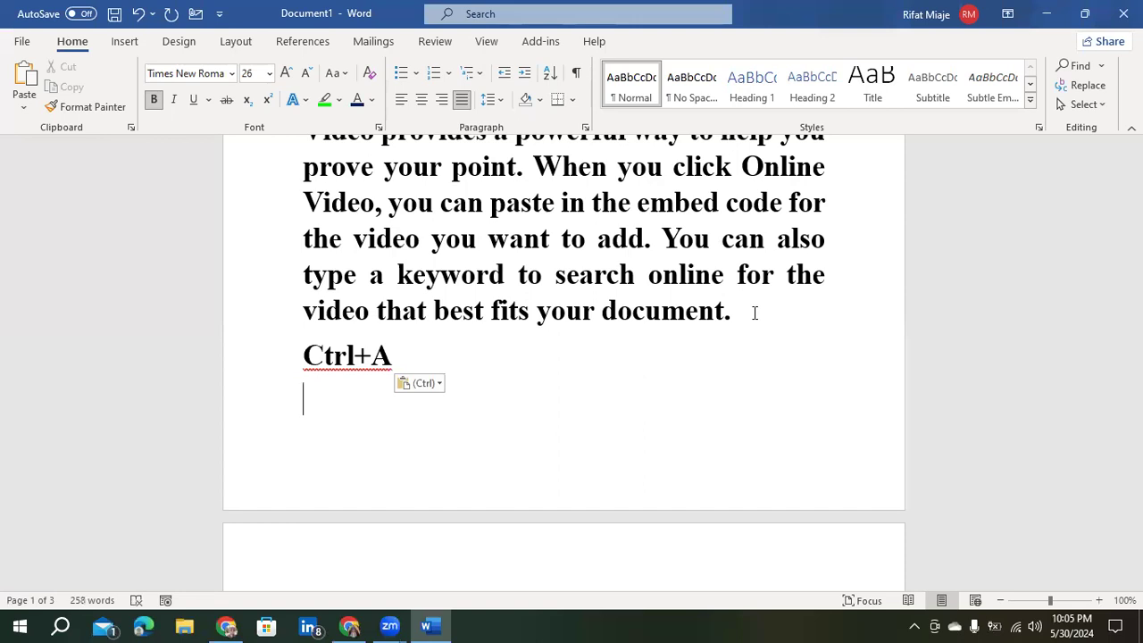
# Step: Insert a new line reading "Ctrl+V" between the "Ctrl+A" and "Ctrl+C" lines under the equation
pyautogui.scroll(5, 750, 312)
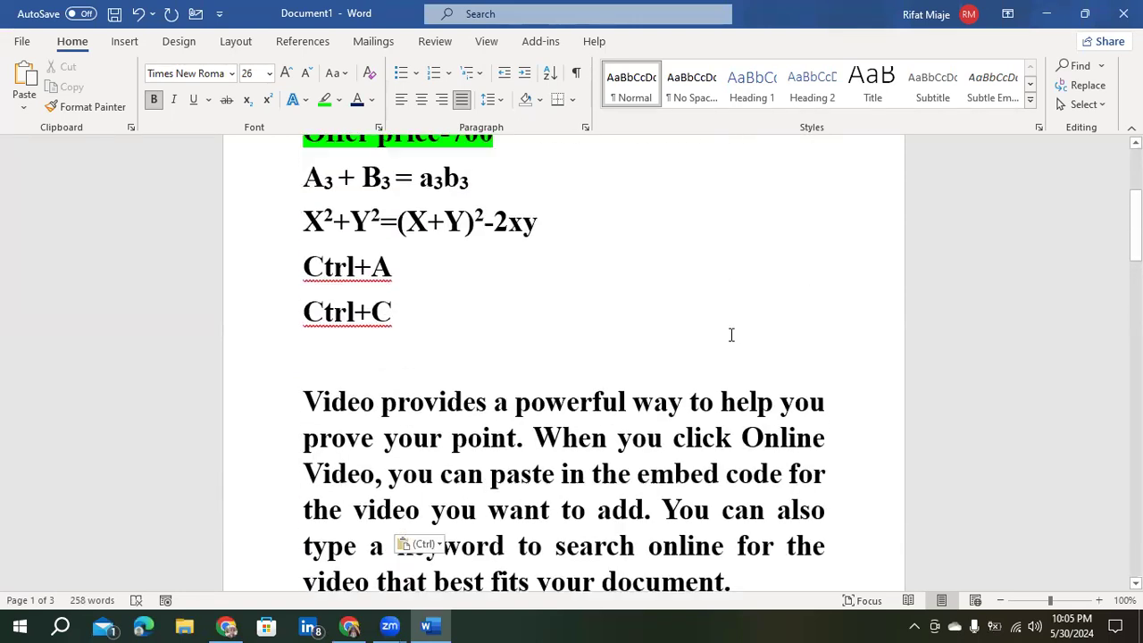
pyautogui.click(396, 283)
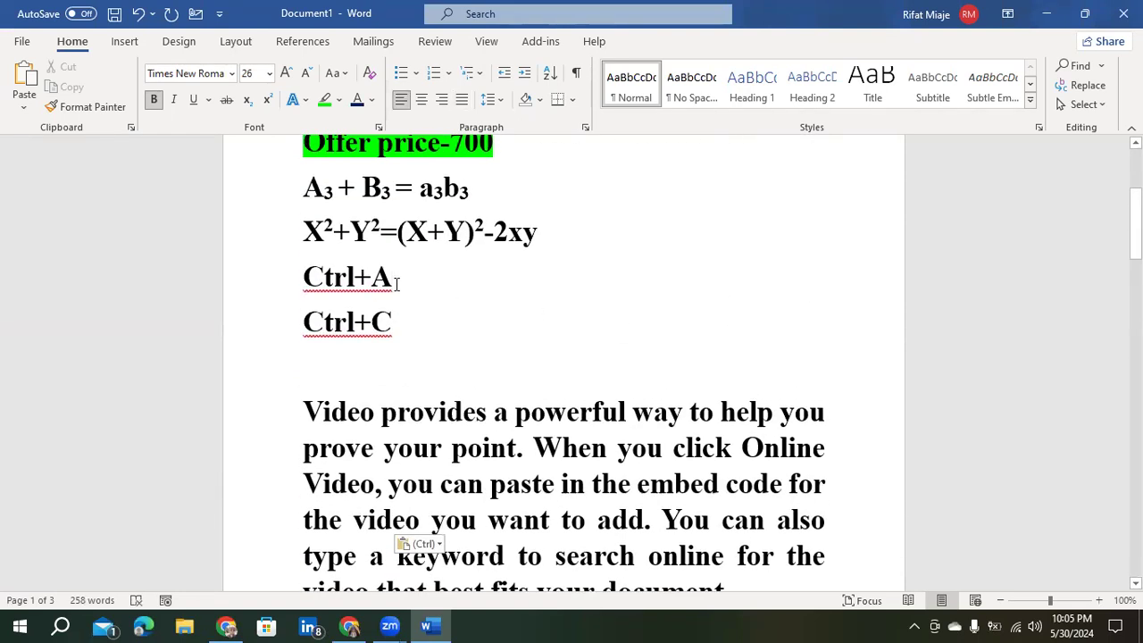
pyautogui.press('Return')
pyautogui.write('Ctrl+')
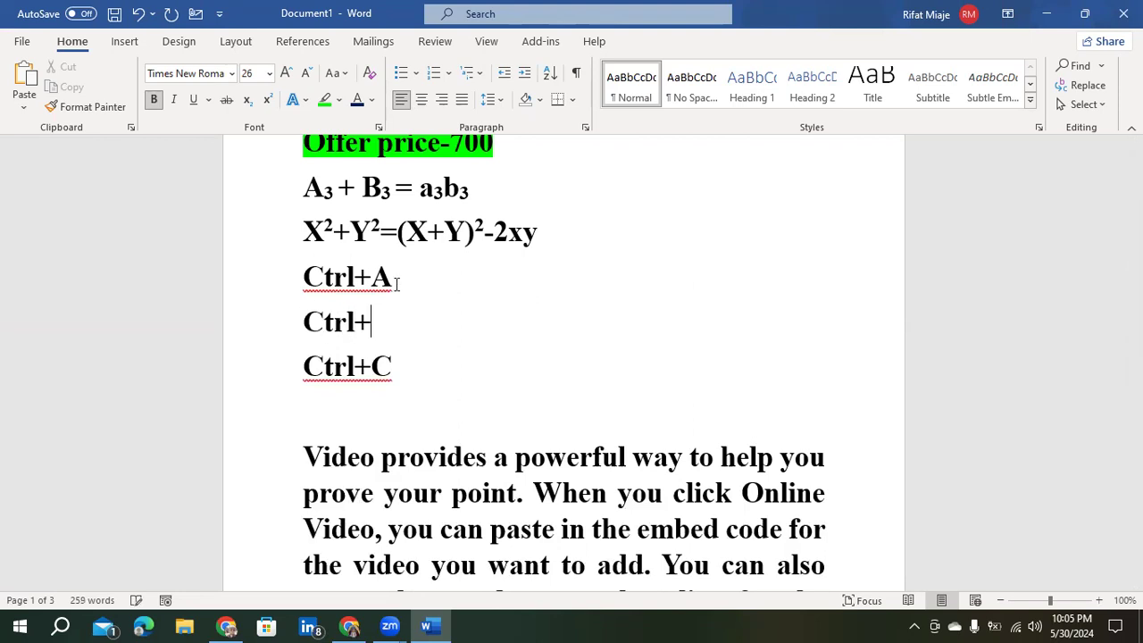
pyautogui.write('V')
# Step: Append "=all select" to the "Ctrl+A" line below the X²+Y² equation
pyautogui.scroll(-2, 539, 348)
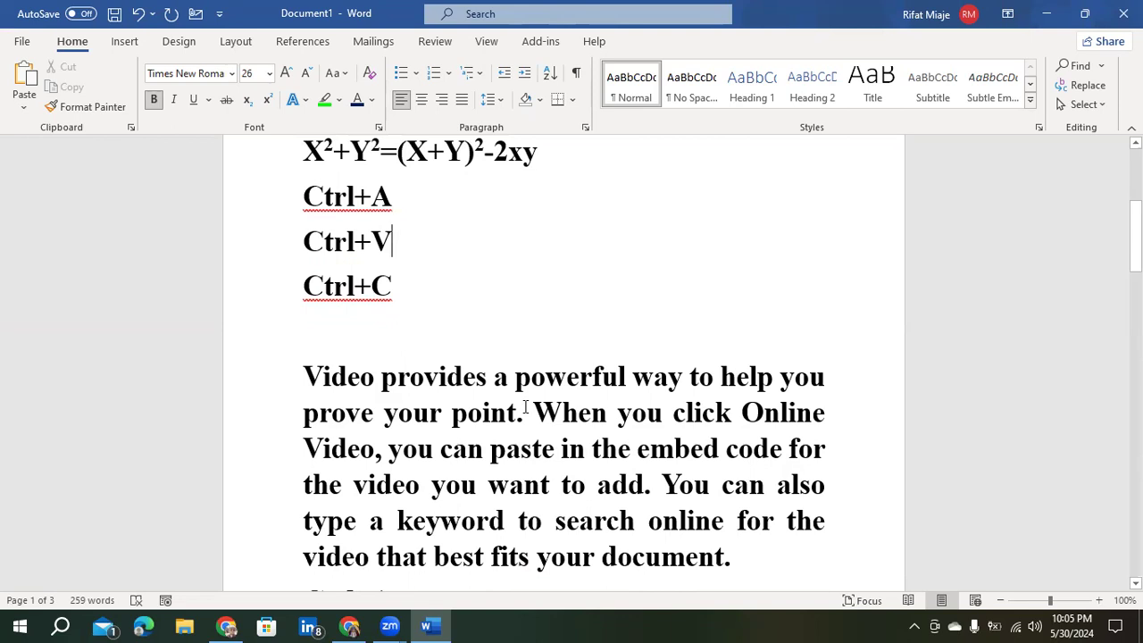
pyautogui.scroll(1, 518, 398)
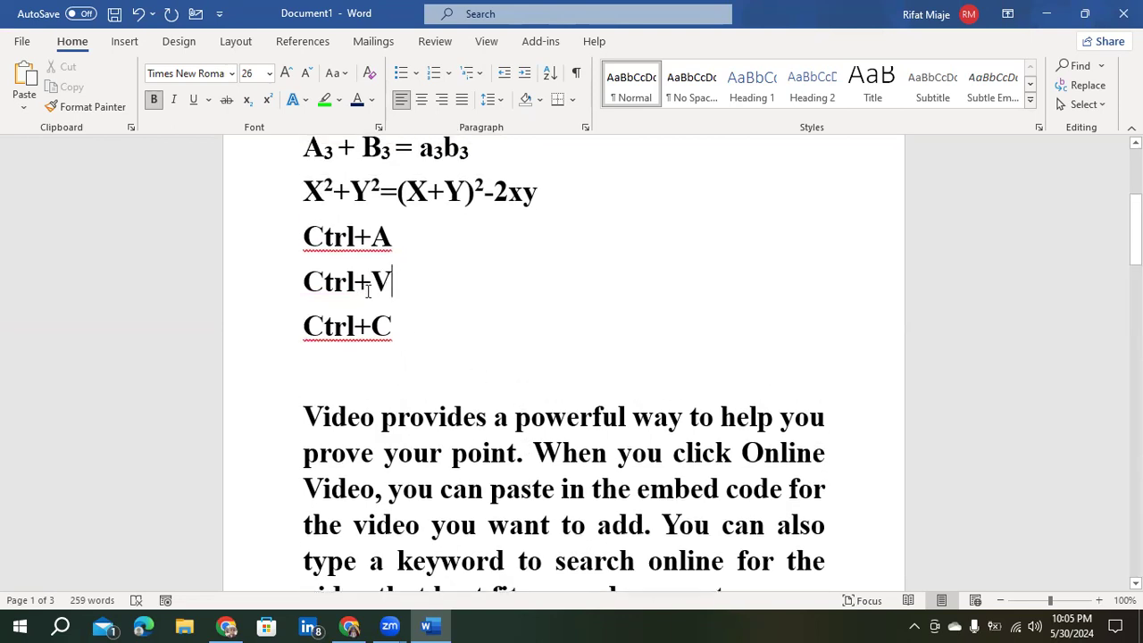
pyautogui.scroll(-9, 401, 324)
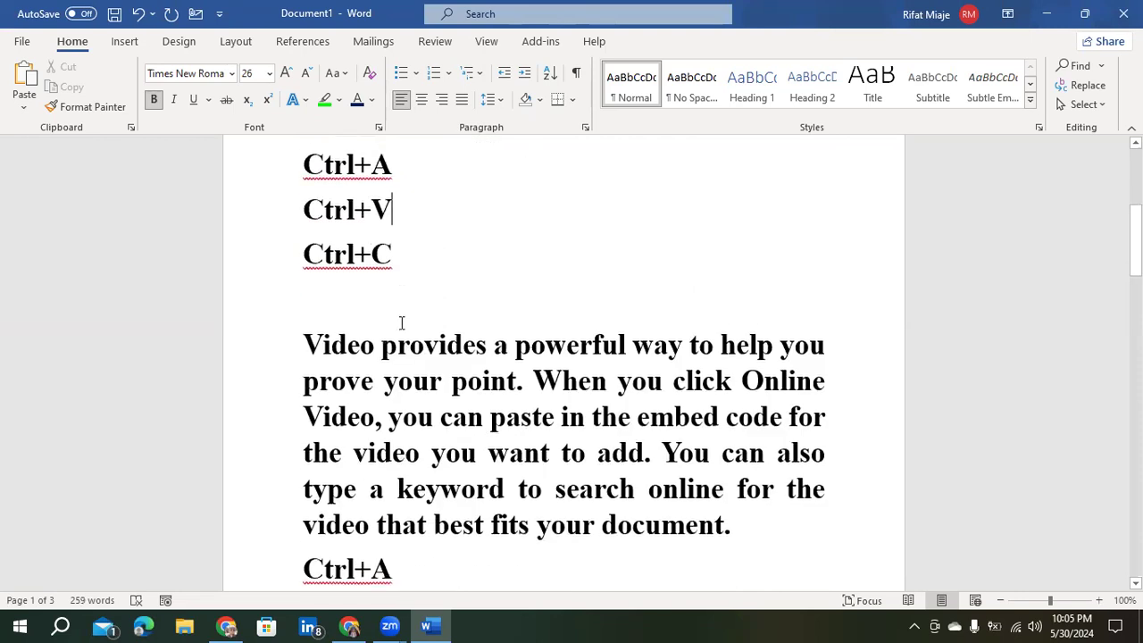
pyautogui.scroll(10, 420, 402)
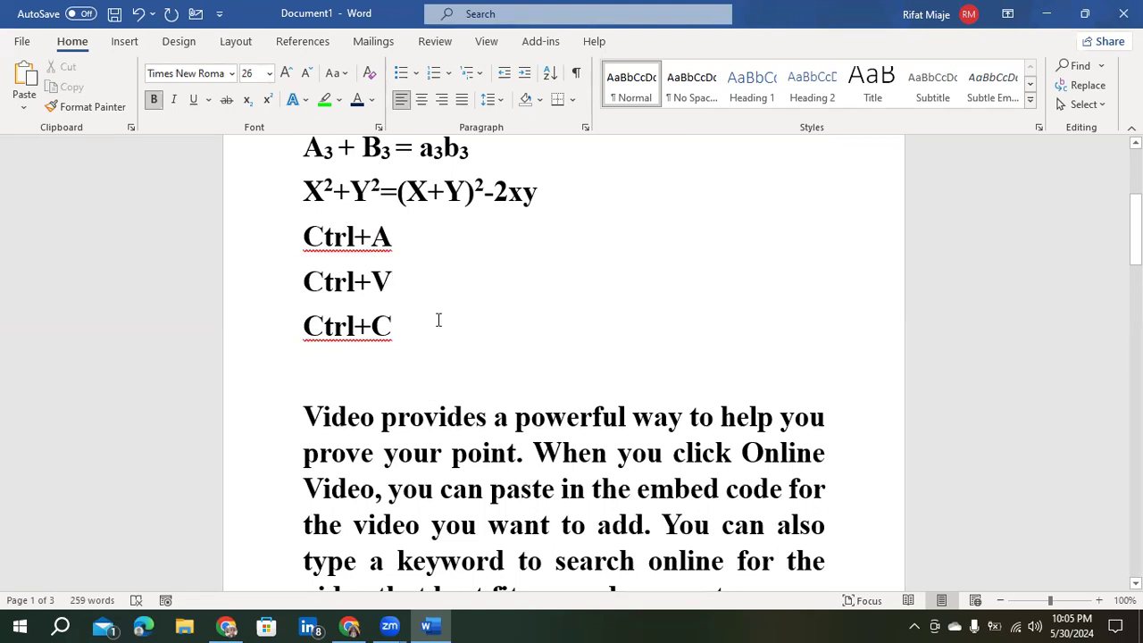
pyautogui.click(403, 241)
pyautogui.write('+')
pyautogui.press('BackSpace')
pyautogui.write('=a')
pyautogui.write('ll sele')
pyautogui.write('xct')
pyautogui.press('BackSpace')
pyautogui.press('BackSpace')
pyautogui.press('BackSpace')
pyautogui.write('ct')
# Step: Append "=Paste" to the "Ctrl+V" line and "=Copy" to the "Ctrl+C" line
pyautogui.click(405, 277)
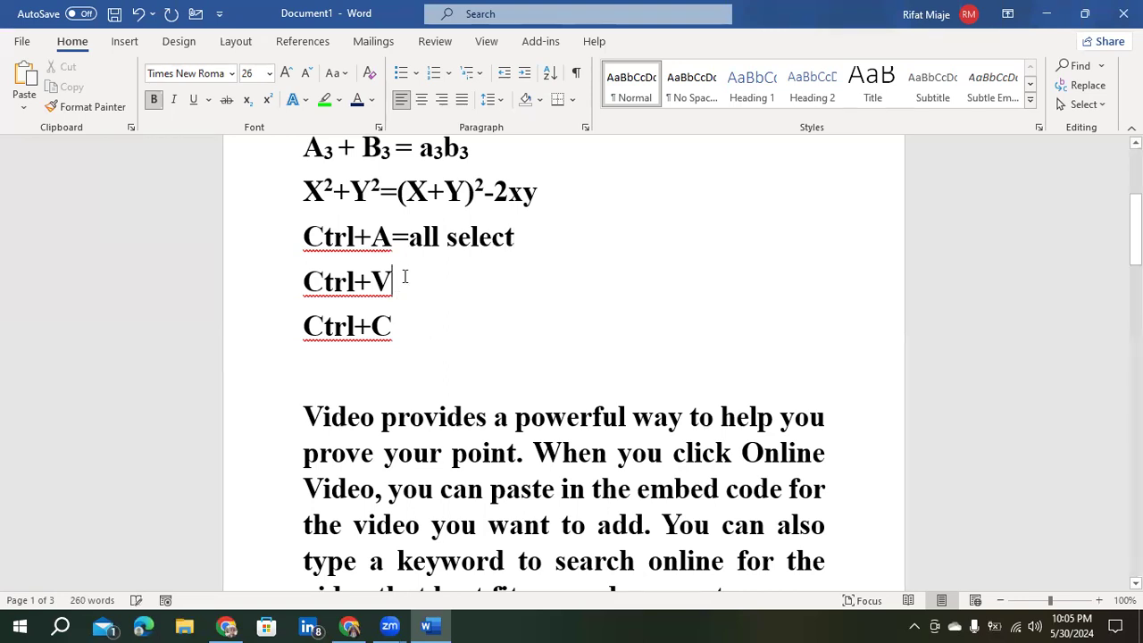
pyautogui.write('=')
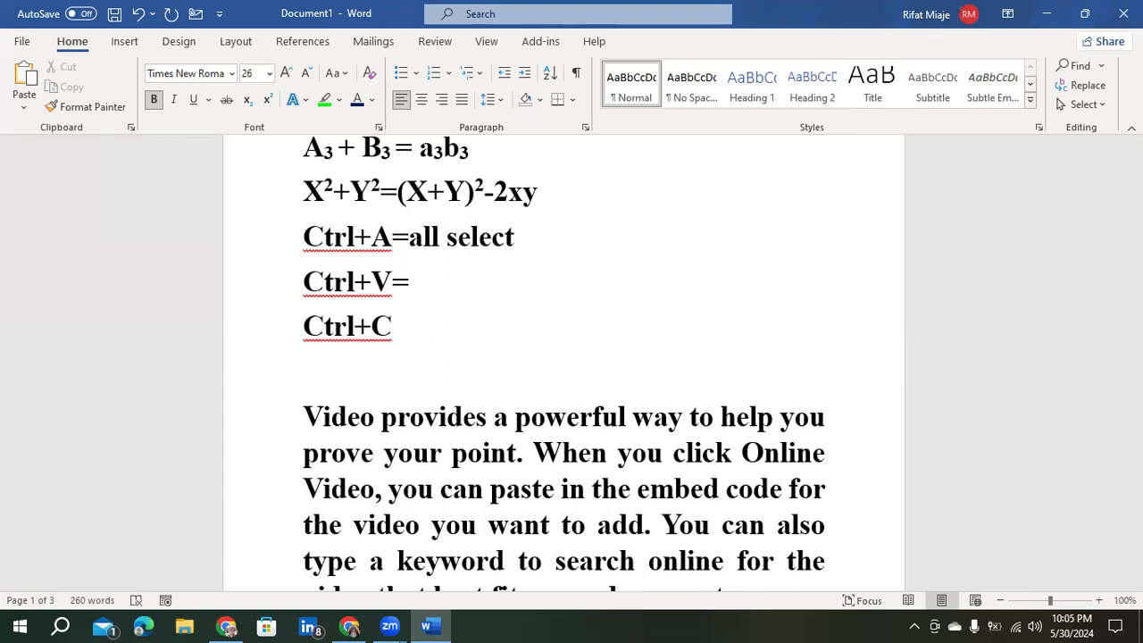
pyautogui.write('Paste')
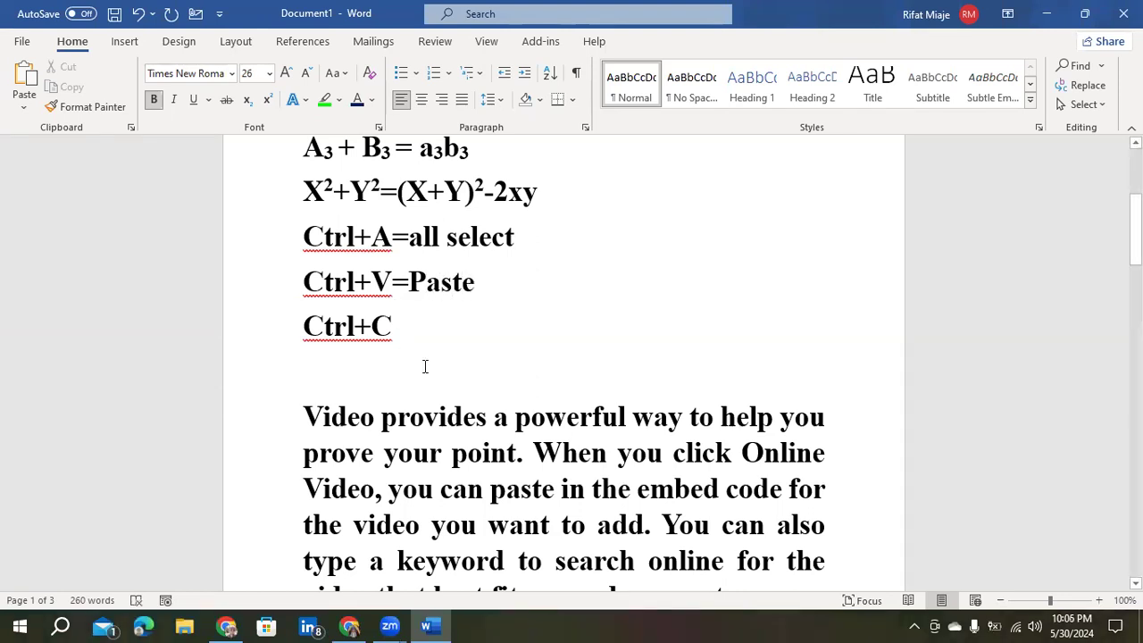
pyautogui.click(411, 318)
pyautogui.write('=')
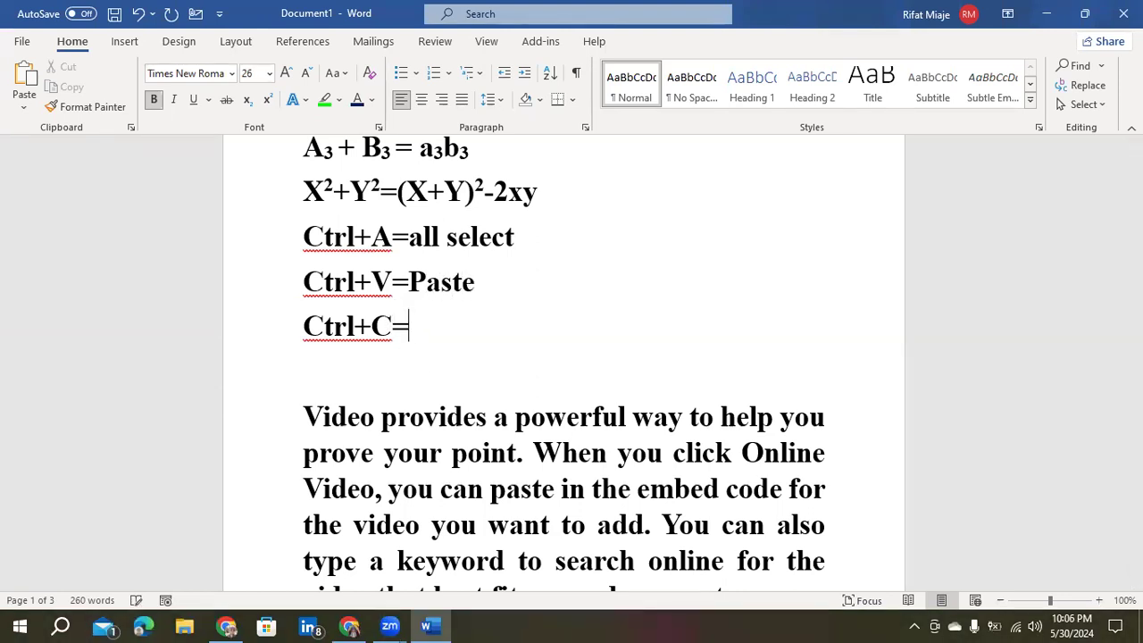
pyautogui.write('Copy')
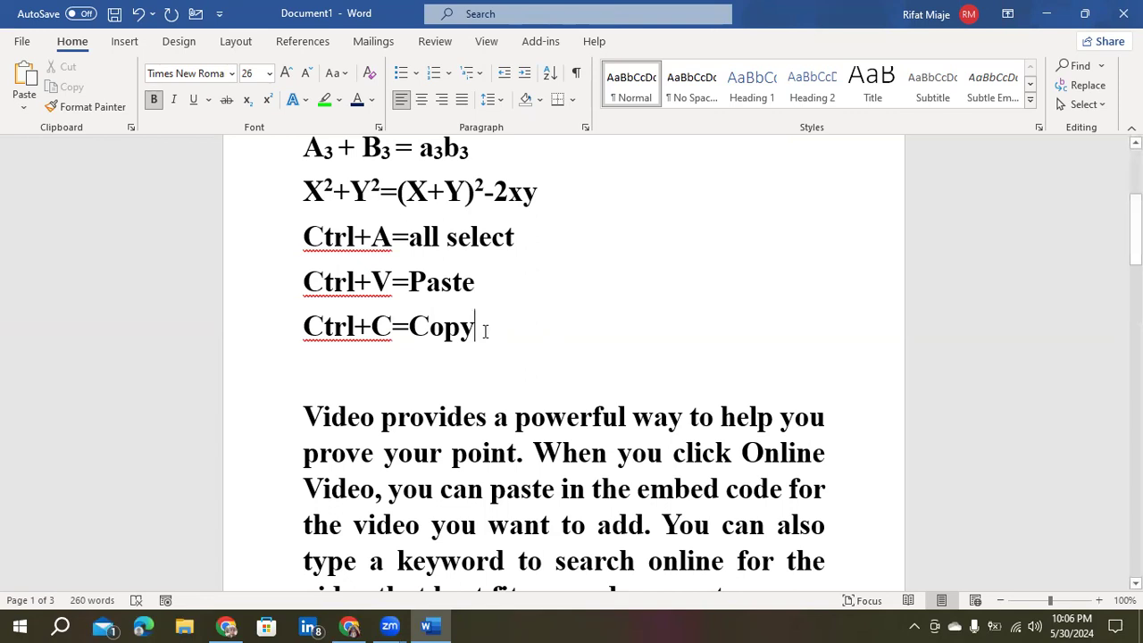
# Step: Cut the whole X²+Y²=(X+Y)²-2xy equation line from above the "Ctrl+A=all select" line
pyautogui.scroll(1, 340, 234)
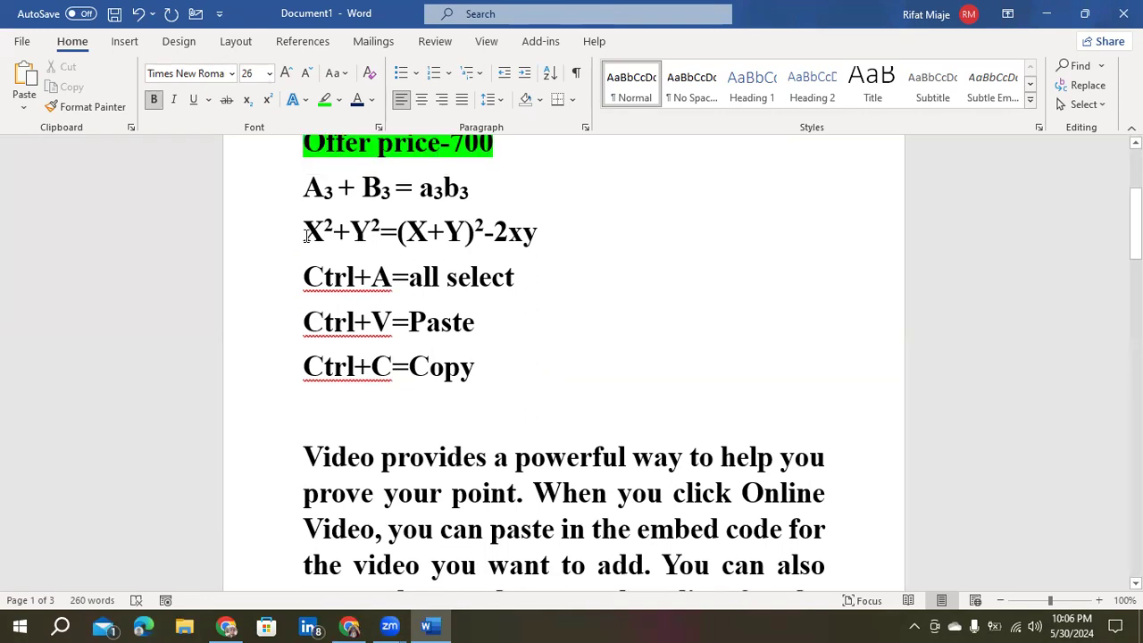
pyautogui.moveTo(304, 234); pyautogui.dragTo(533, 254)
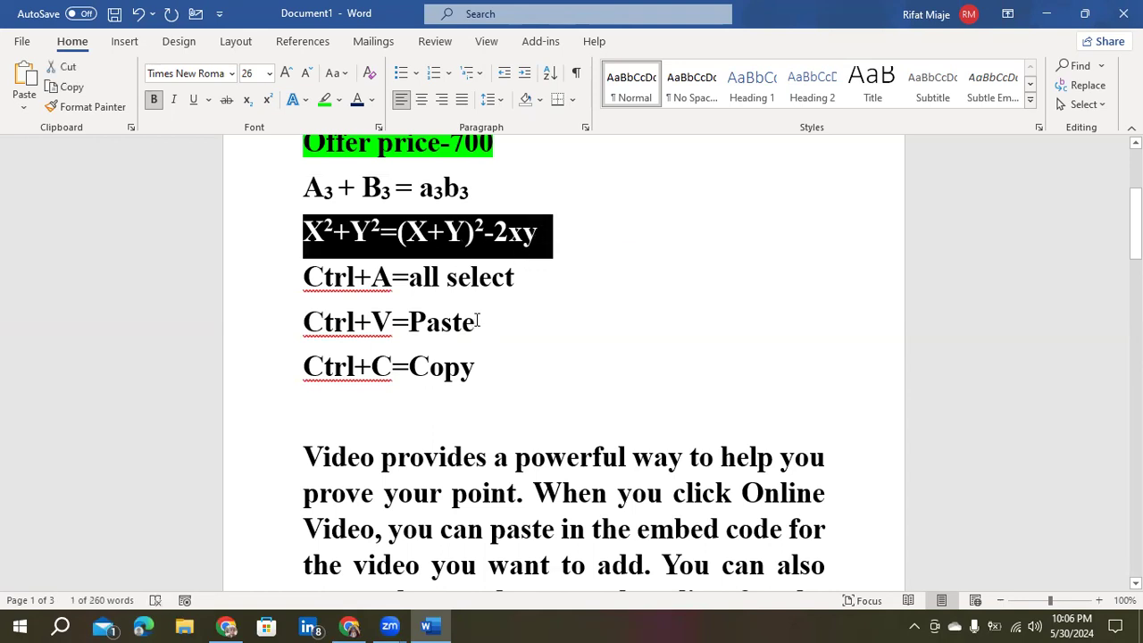
pyautogui.scroll(-5, 496, 371)
pyautogui.scroll(-2, 437, 434)
pyautogui.scroll(7, 378, 465)
pyautogui.scroll(-4, 402, 357)
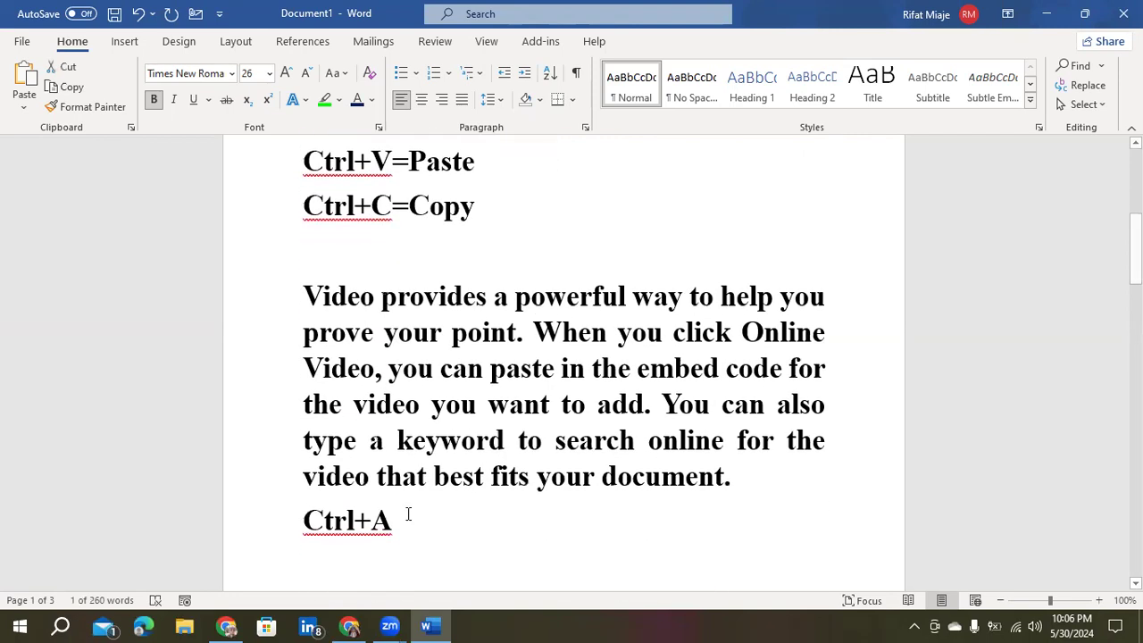
pyautogui.scroll(3, 410, 192)
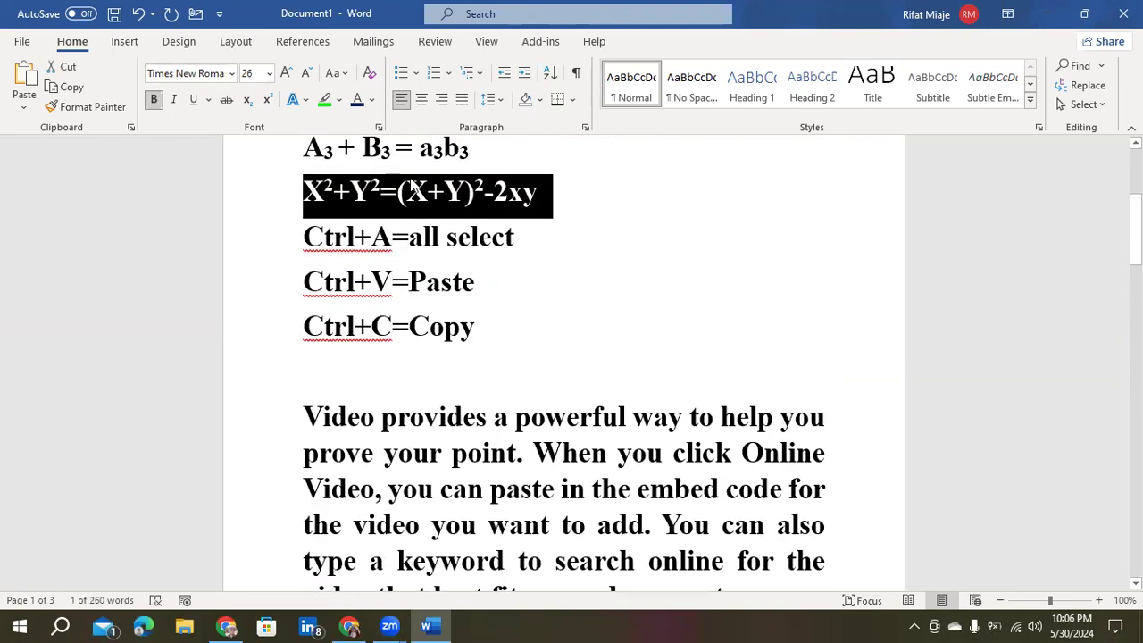
pyautogui.scroll(1, 447, 206)
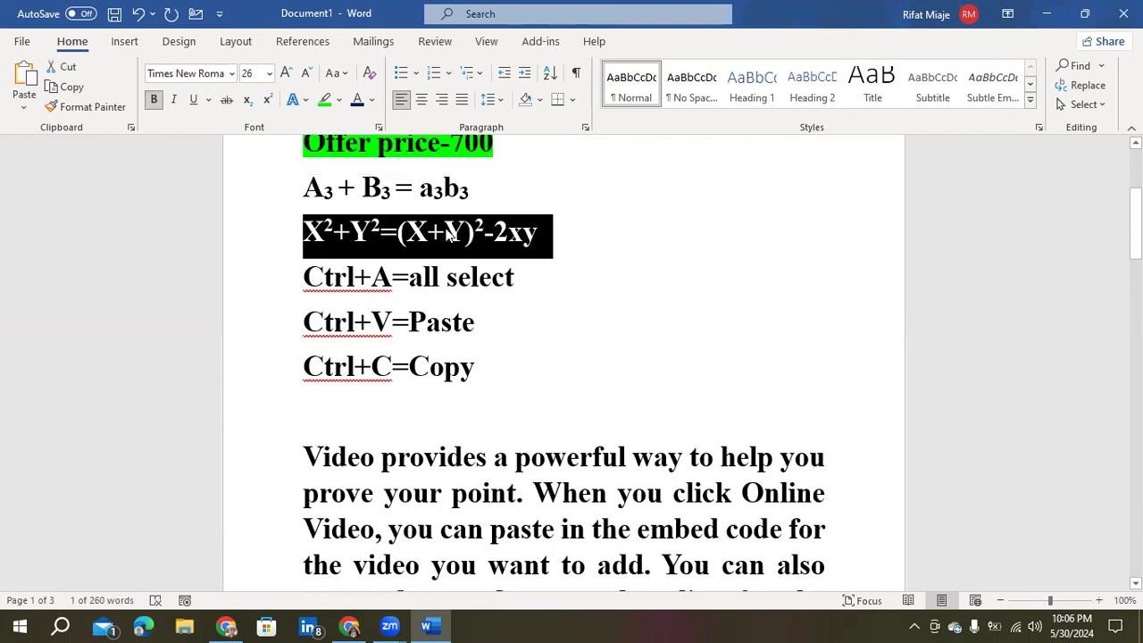
pyautogui.rightClick(449, 234)
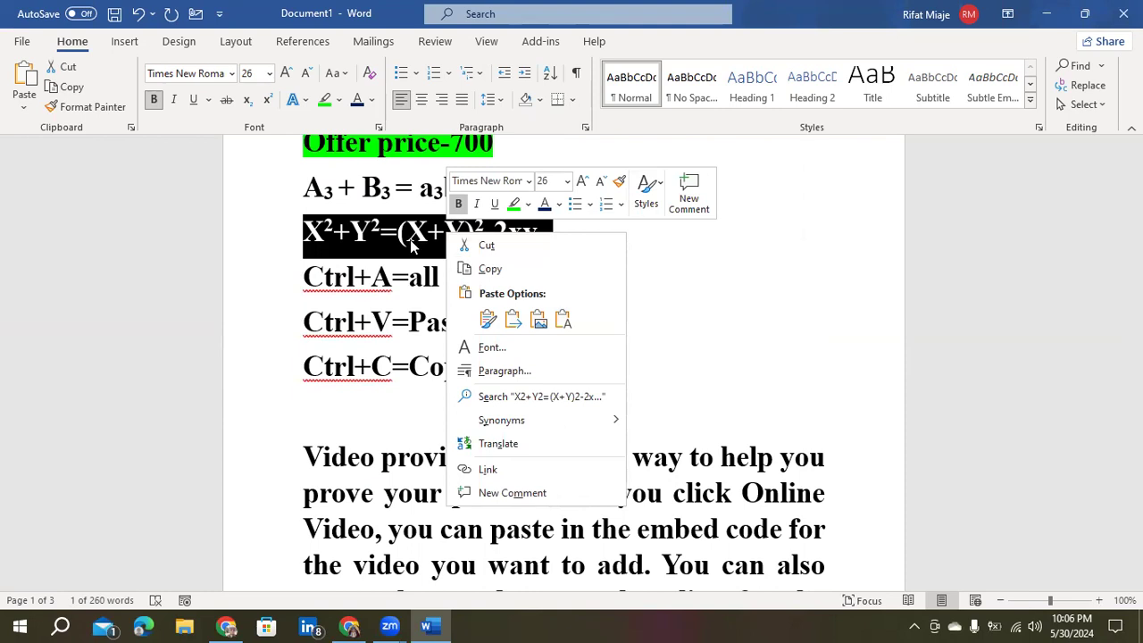
pyautogui.press('Escape')
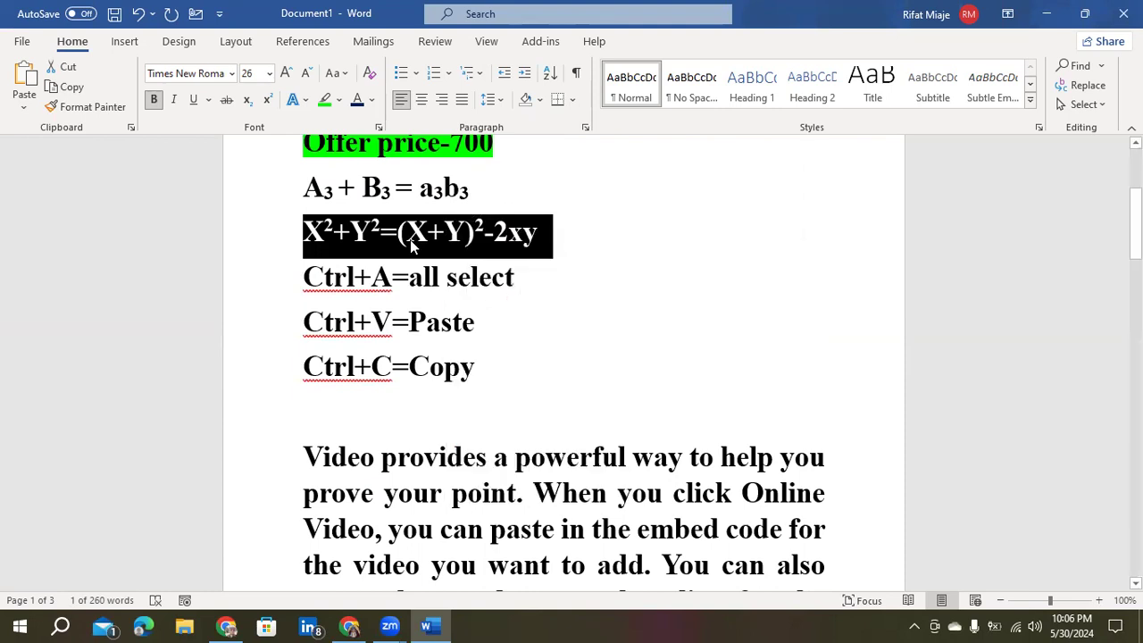
pyautogui.hotkey('ctrl', 'x')
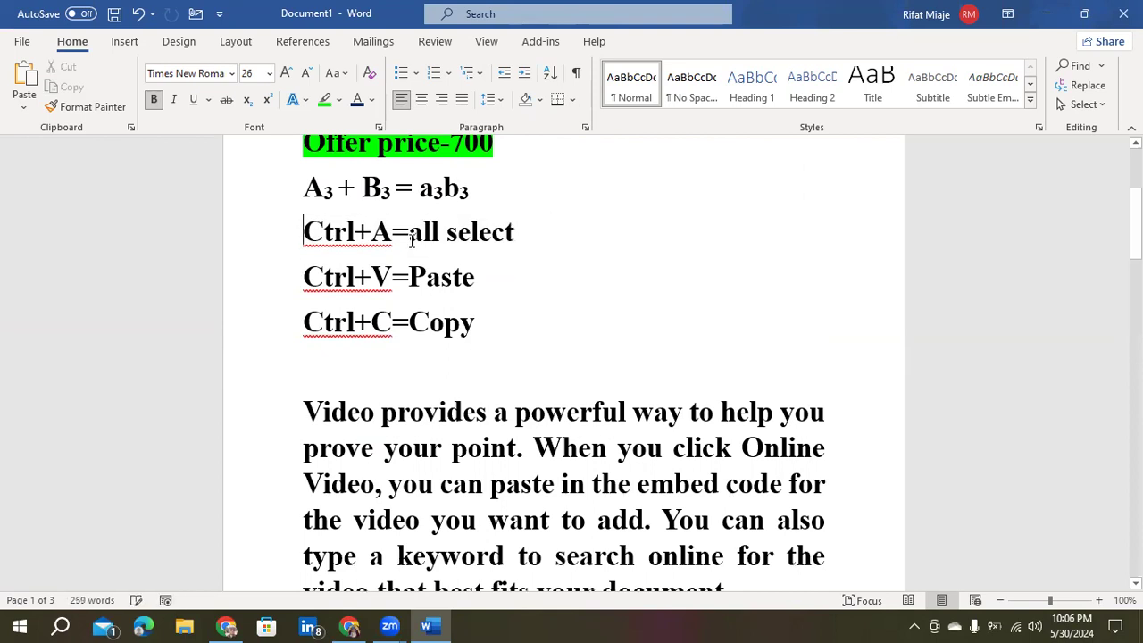
# Step: Paste the cut equation on a new line after the "Ctrl+A" line that follows the "Video provides" paragraph
pyautogui.scroll(-5, 409, 286)
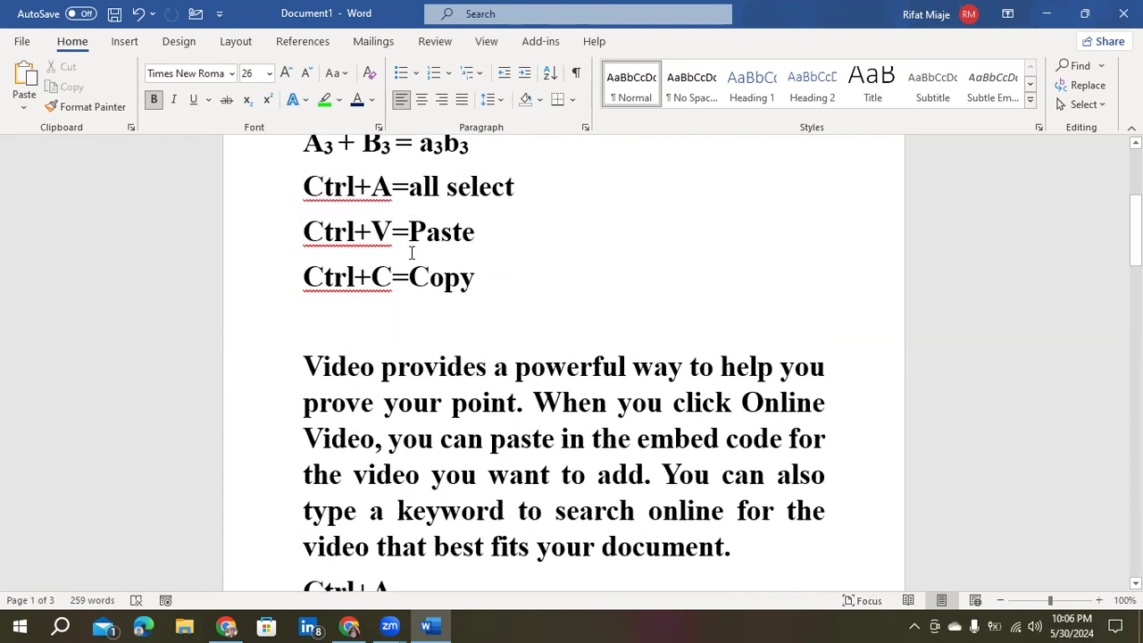
pyautogui.click(407, 362)
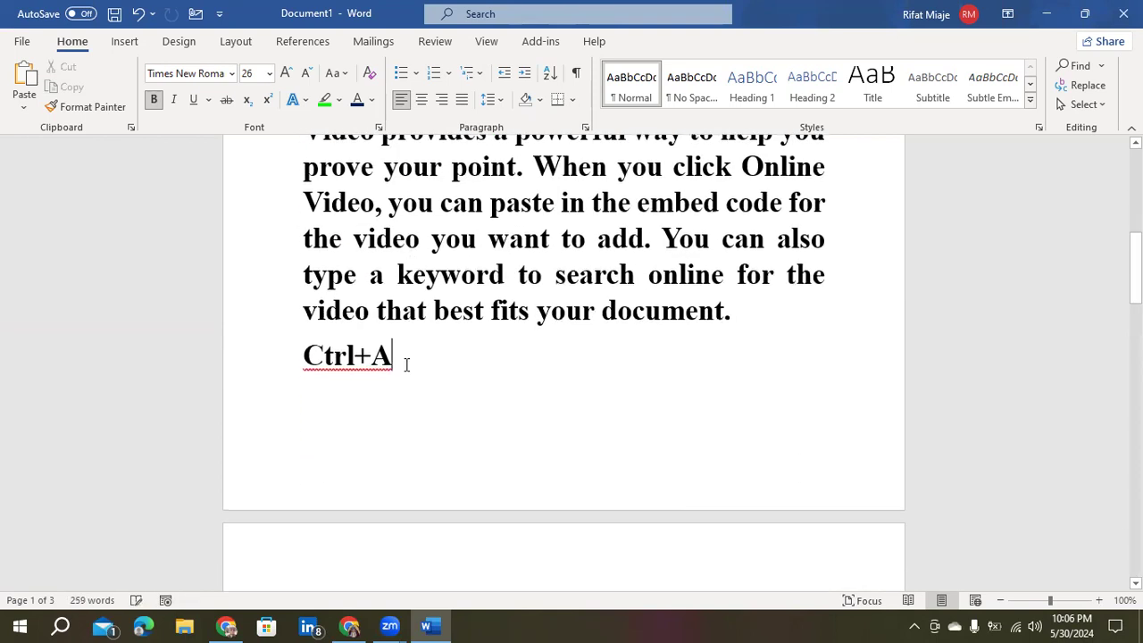
pyautogui.press('Return')
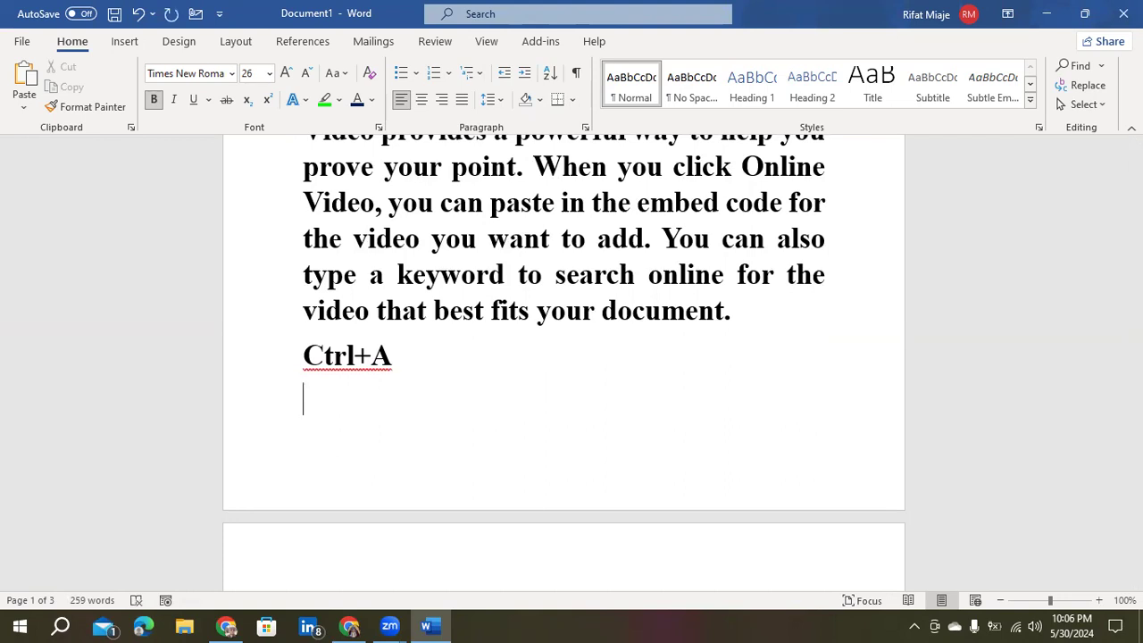
pyautogui.hotkey('ctrl', 'v')
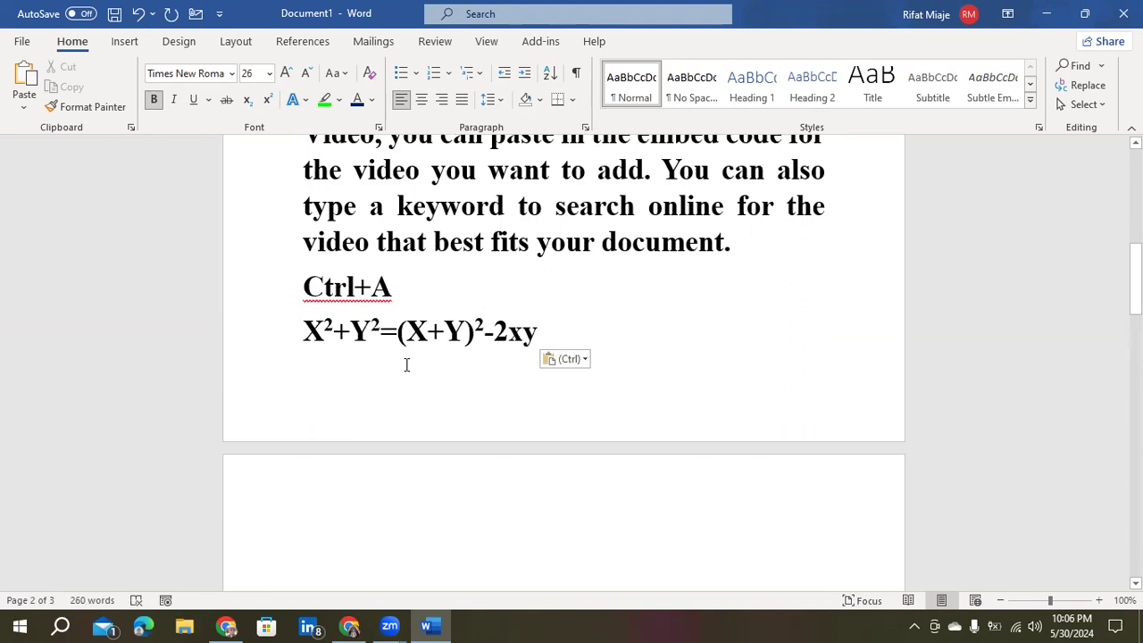
# Step: Add a new line beginning with "ctrl" directly below the "Ctrl+C=Copy" line
pyautogui.scroll(3, 407, 364)
pyautogui.scroll(3, 406, 365)
pyautogui.click(509, 377)
pyautogui.press('Return')
pyautogui.write('ctrl')
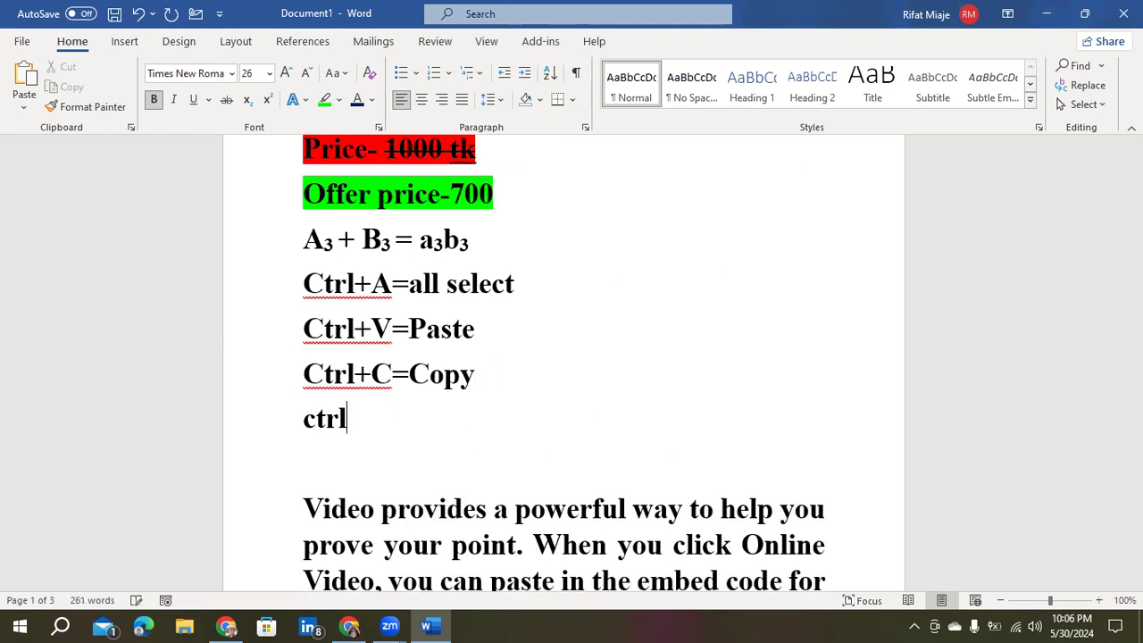
# Step: Complete the new line below the Copy shortcut so that it reads "Ctrl+X=Cut"
pyautogui.write('=')
pyautogui.press('BackSpace')
pyautogui.write('+X+')
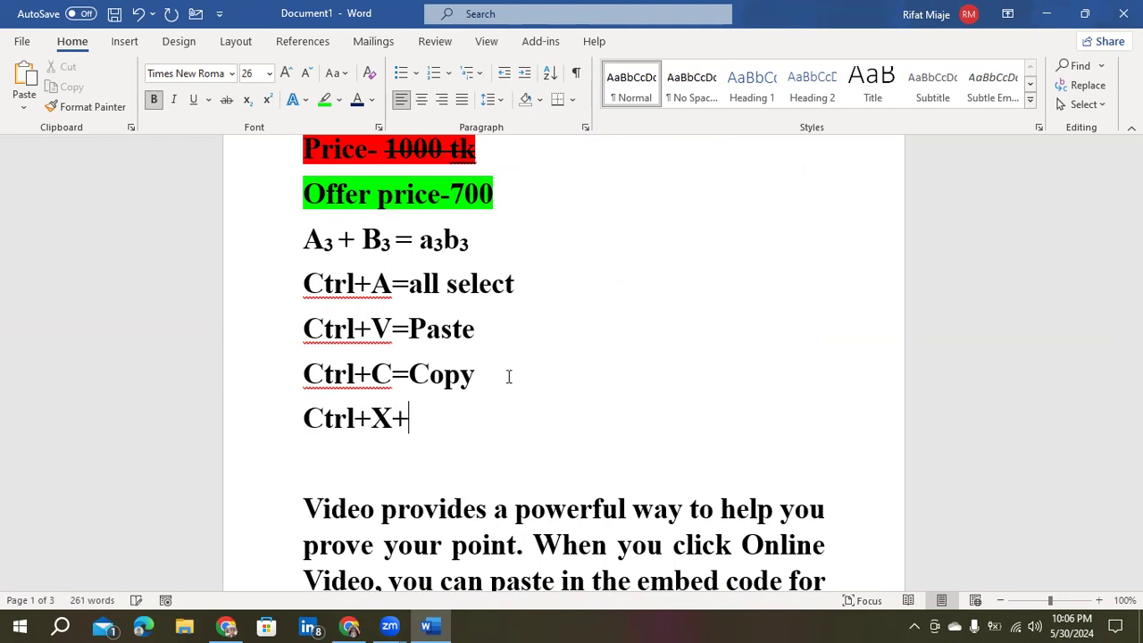
pyautogui.press('BackSpace')
pyautogui.write('=')
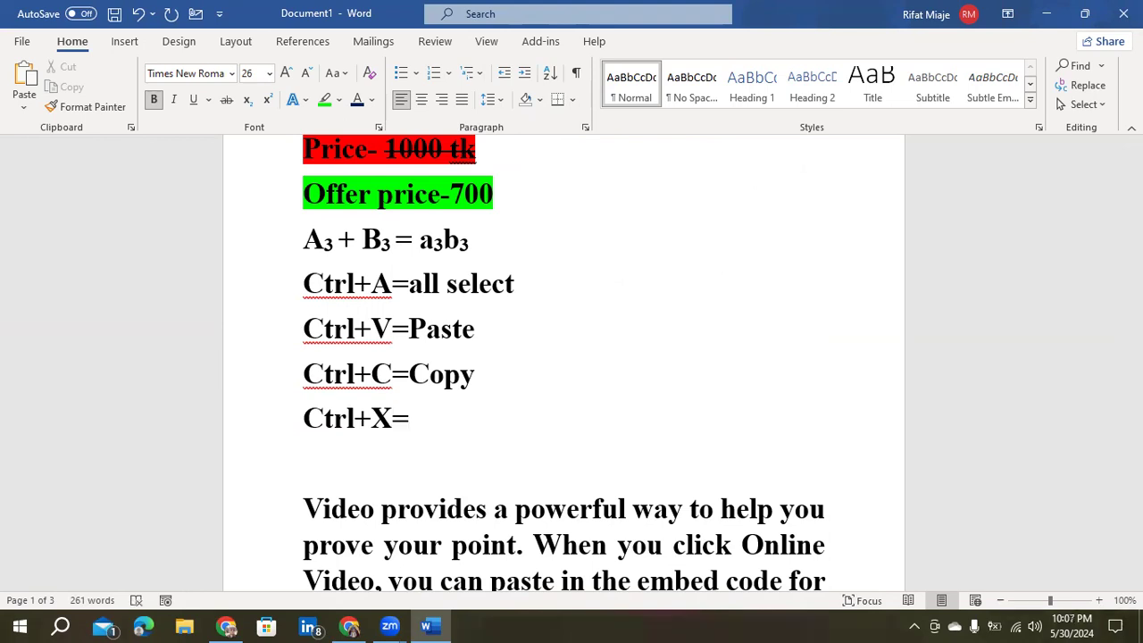
pyautogui.write('Cut')
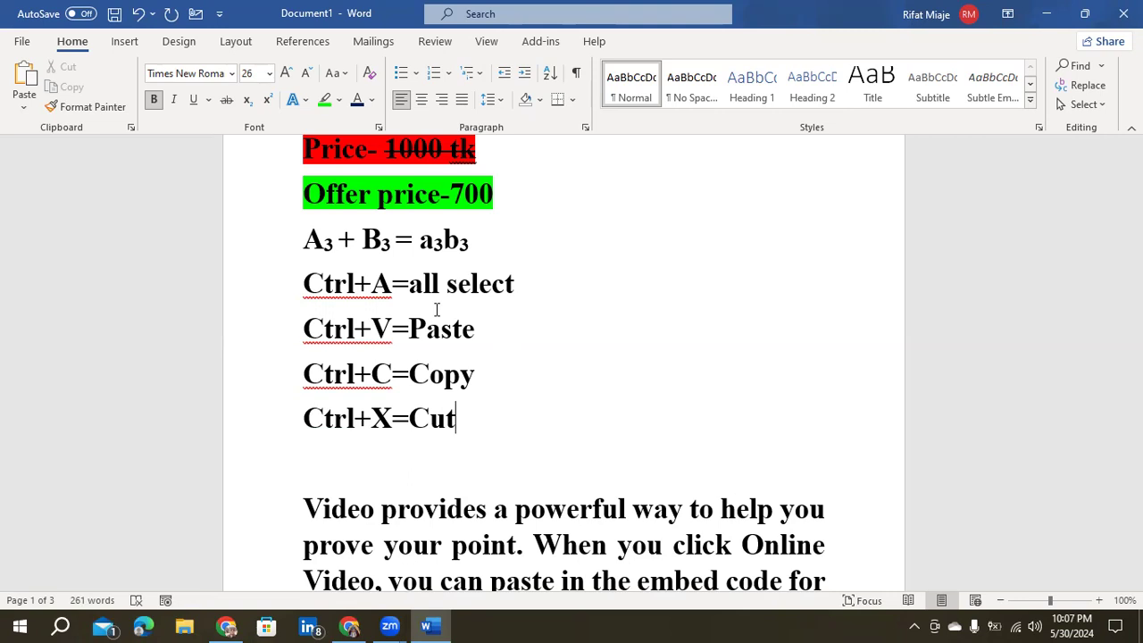
# Step: Look through the document's title, price lines, shortcut list, video paragraph and equation
pyautogui.scroll(-5, 429, 339)
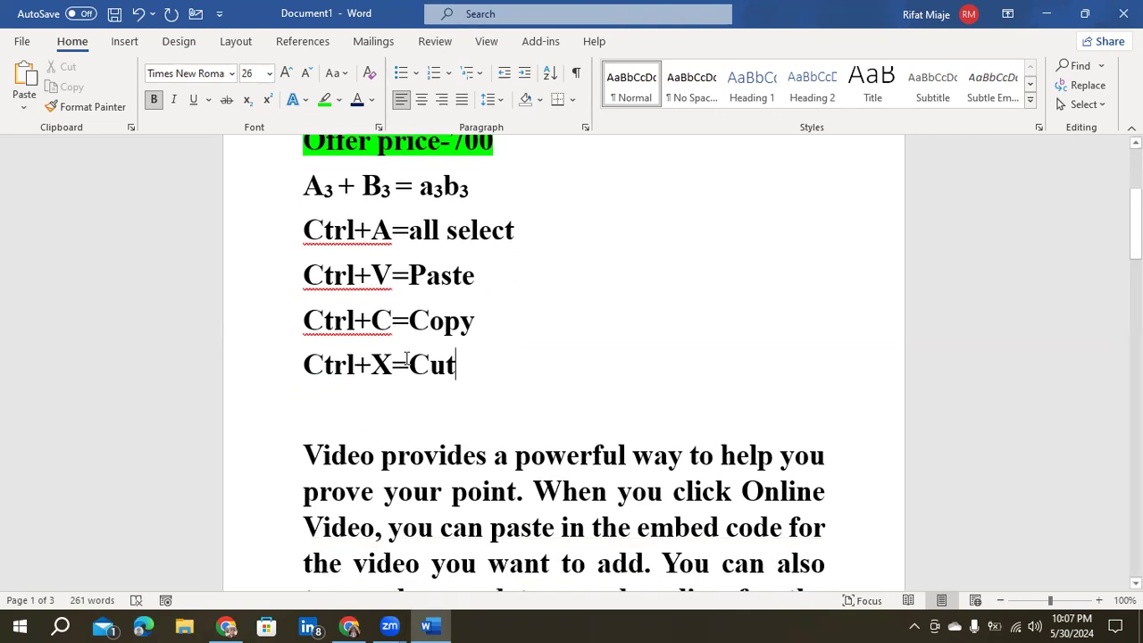
pyautogui.scroll(1, 419, 354)
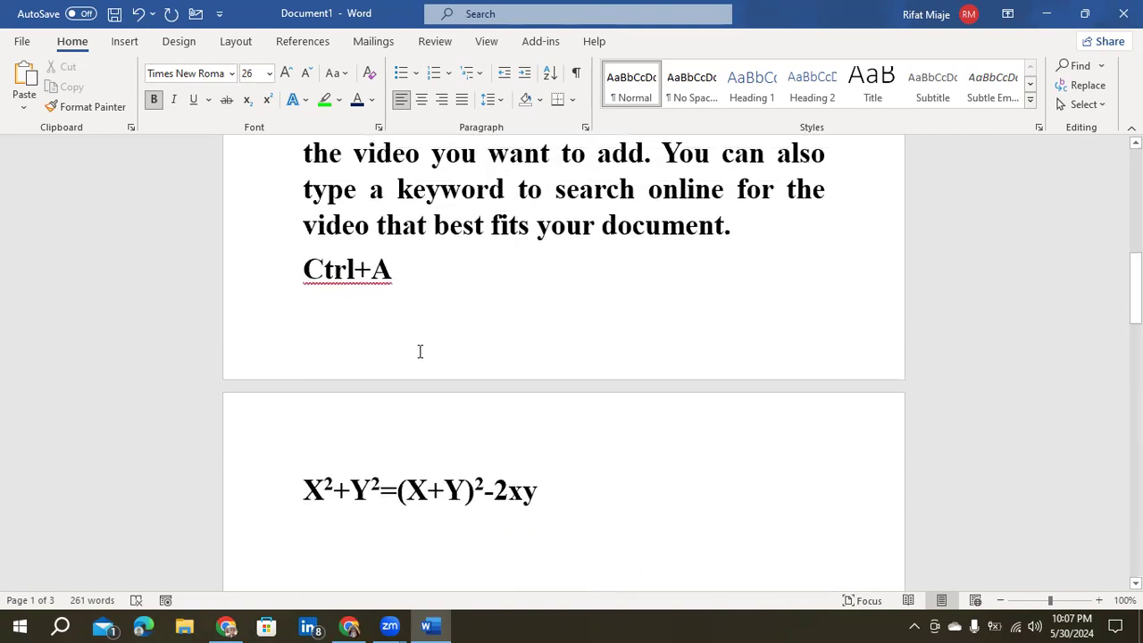
pyautogui.rightClick(366, 304)
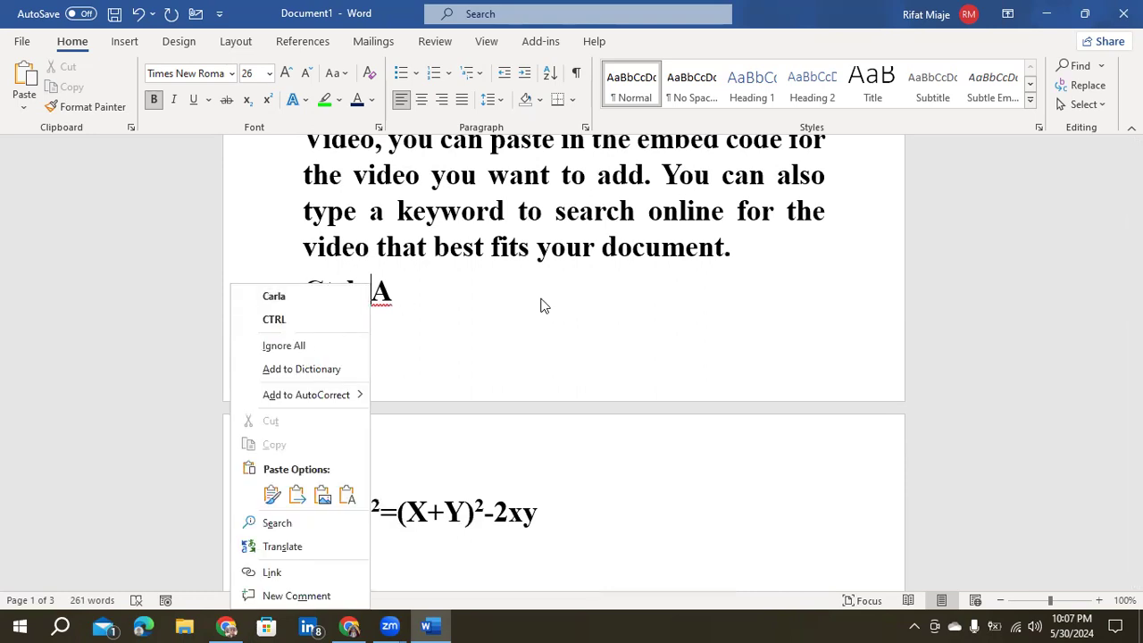
pyautogui.click(447, 378)
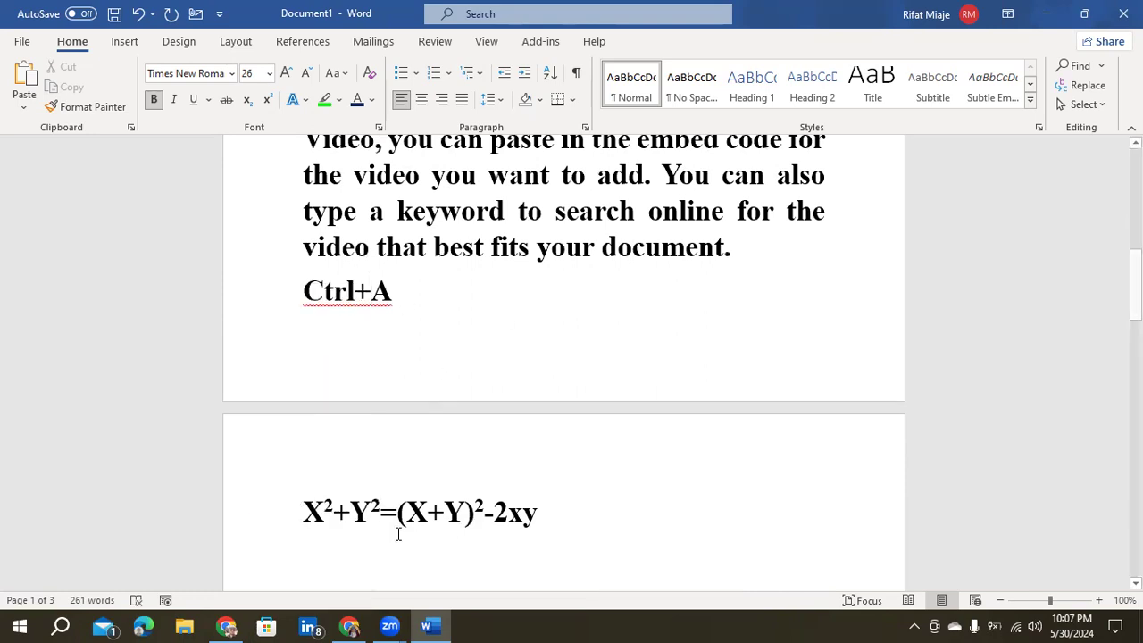
pyautogui.scroll(10, 709, 322)
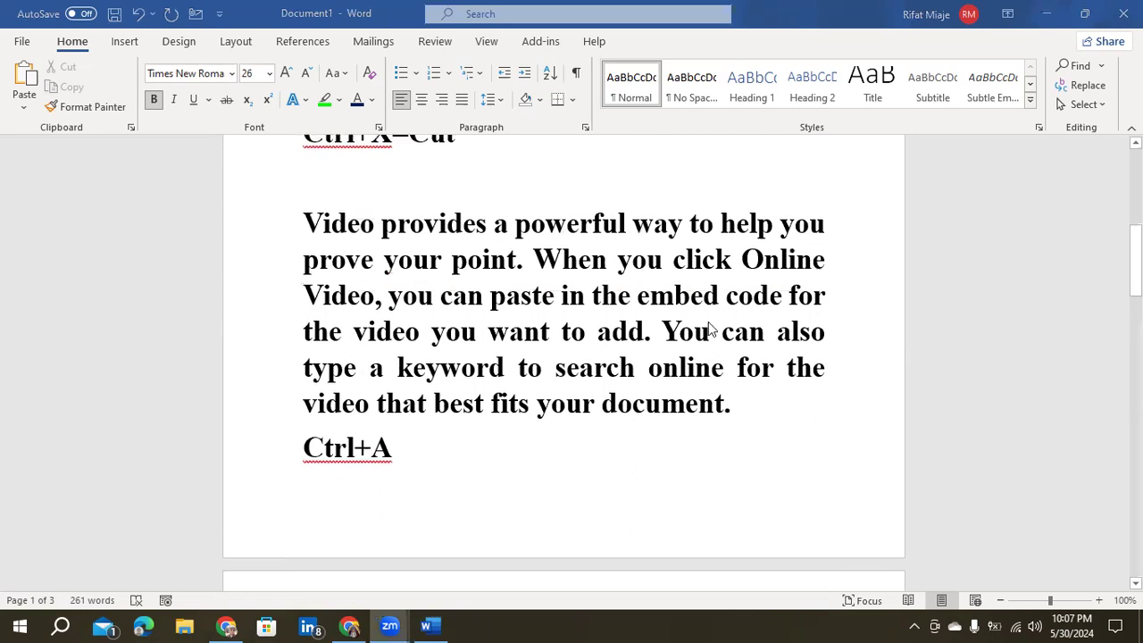
pyautogui.scroll(1, 709, 330)
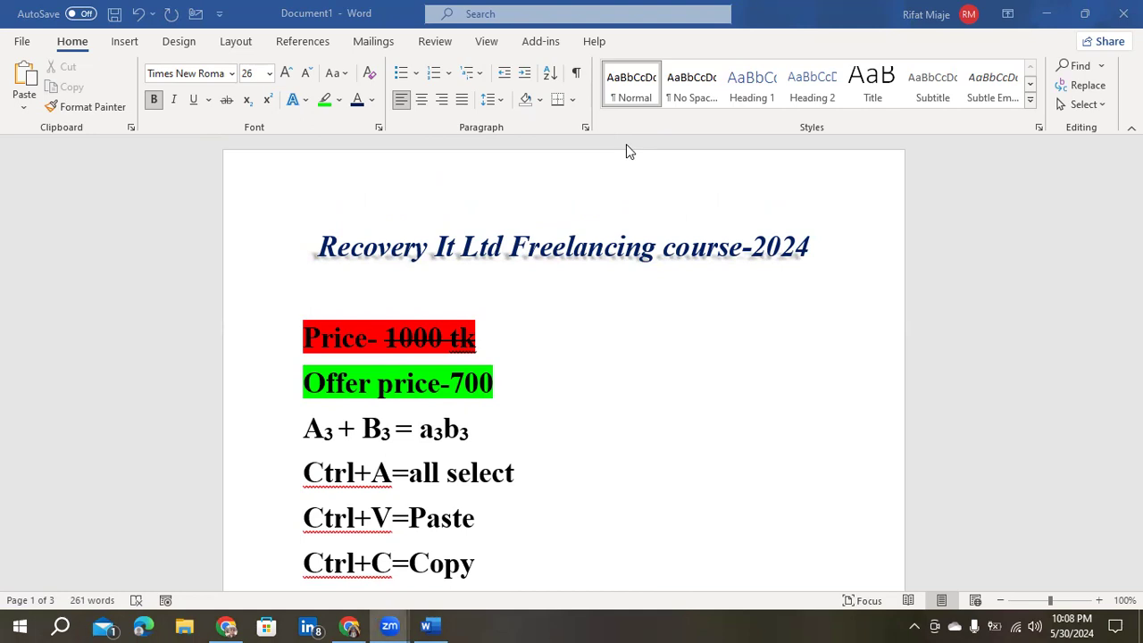
pyautogui.scroll(-5, 536, 320)
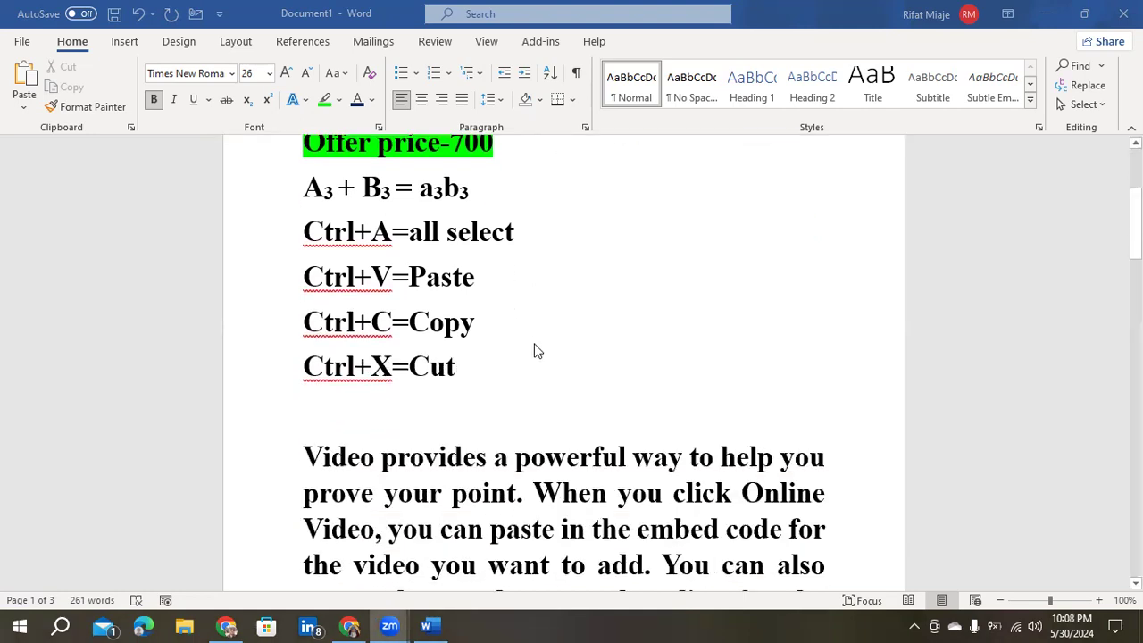
pyautogui.scroll(-4, 536, 351)
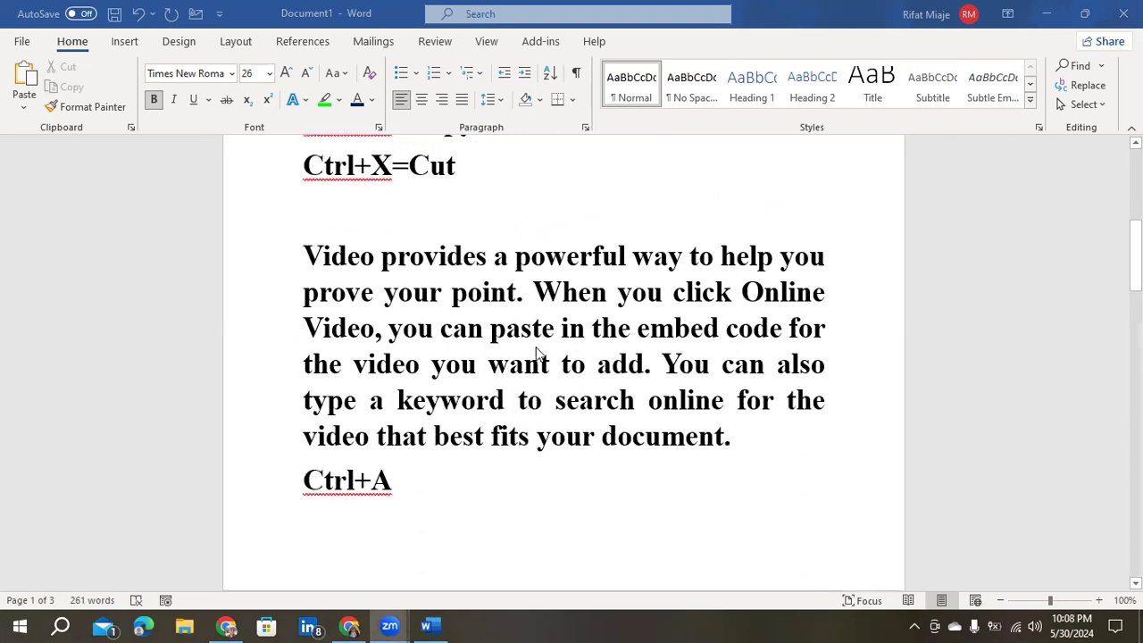
pyautogui.scroll(6, 537, 352)
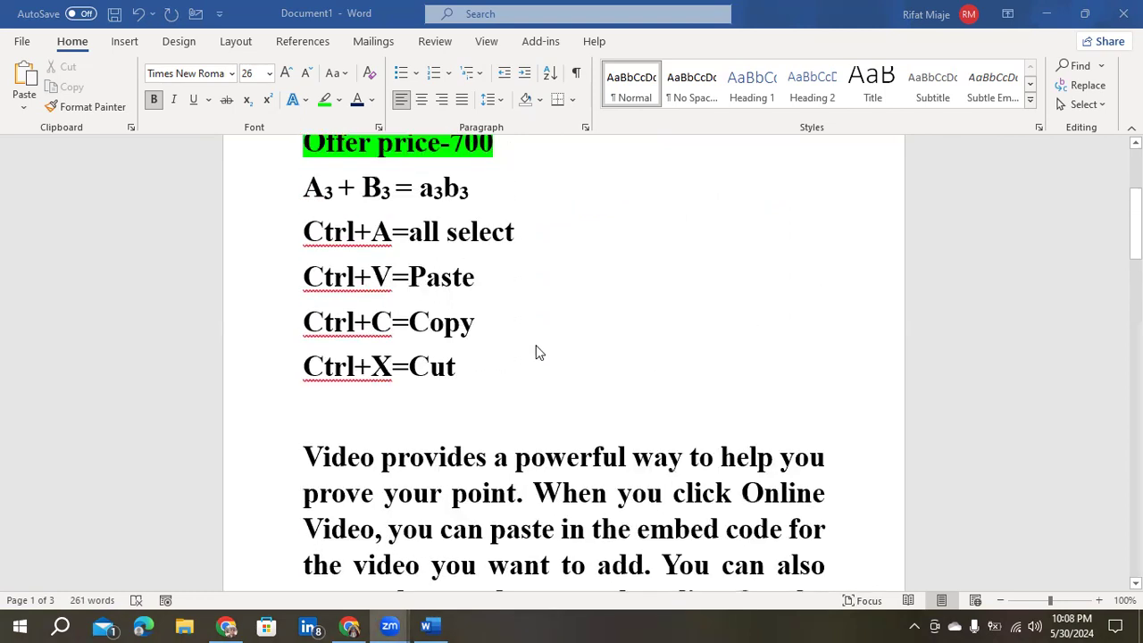
pyautogui.scroll(3, 537, 351)
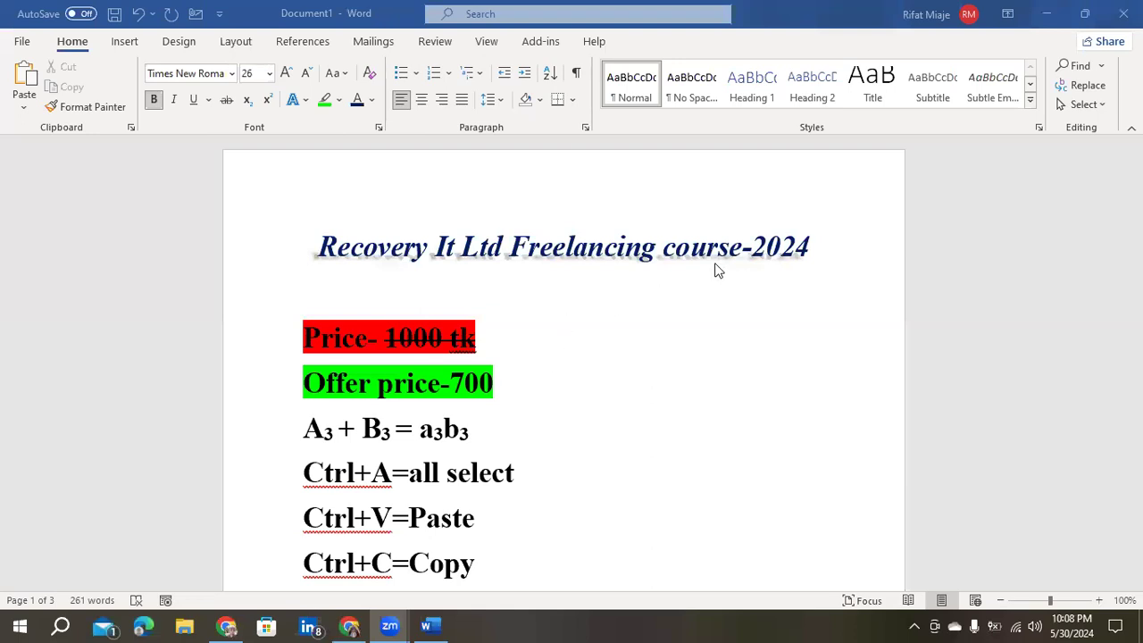
pyautogui.scroll(-1, 483, 368)
pyautogui.scroll(1, 484, 368)
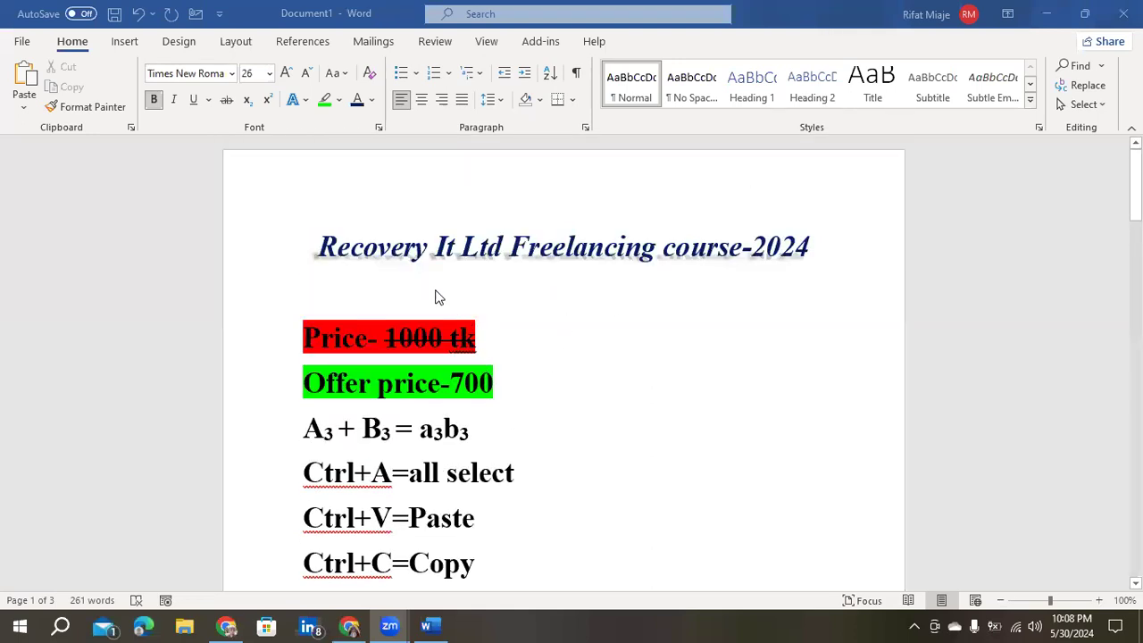
# Step: Format the five lines from the A3 + B3 equation through "Ctrl+X=Cut" as a list with solid round bullets
pyautogui.scroll(-1, 425, 282)
pyautogui.scroll(1, 425, 282)
pyautogui.scroll(-1, 425, 282)
pyautogui.scroll(-1, 425, 277)
pyautogui.scroll(-2, 396, 330)
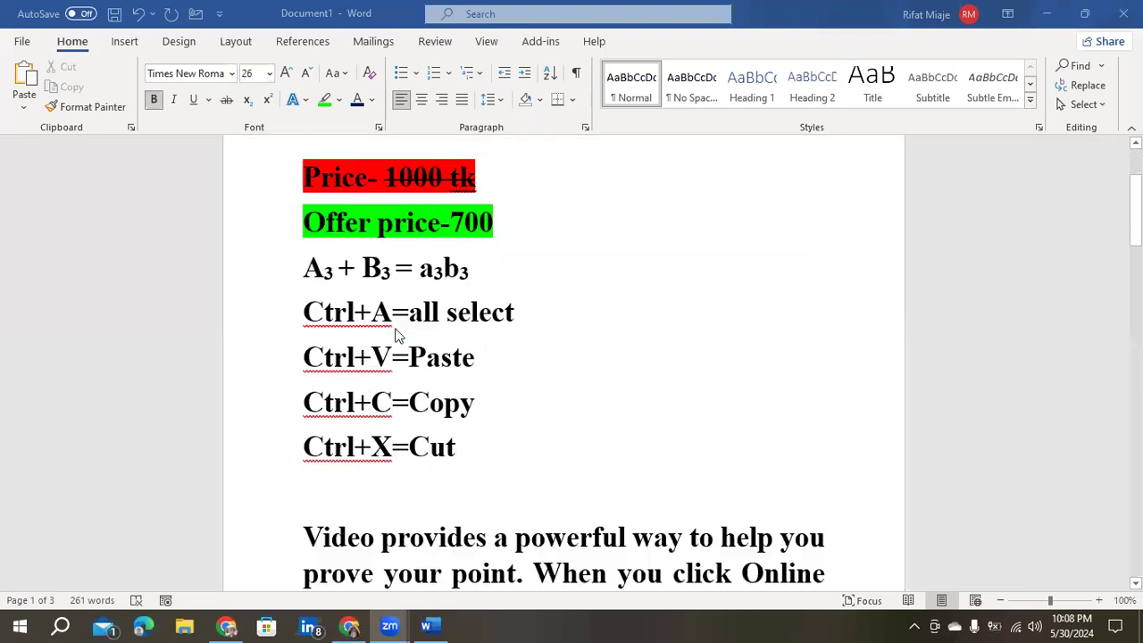
pyautogui.click(305, 267)
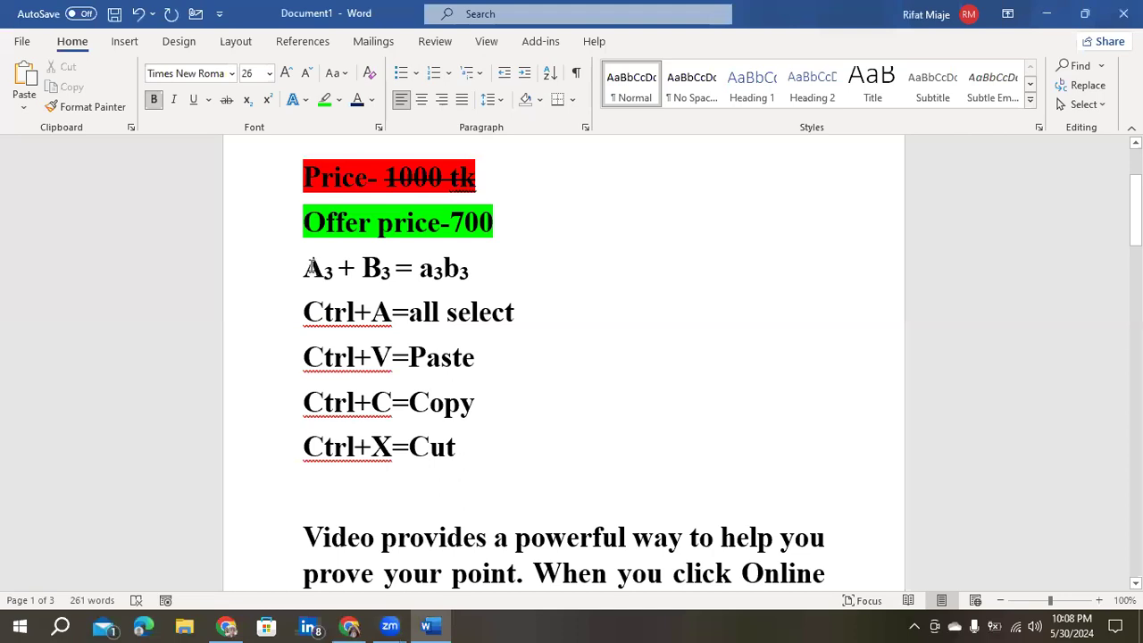
pyautogui.moveTo(309, 268); pyautogui.dragTo(449, 449)
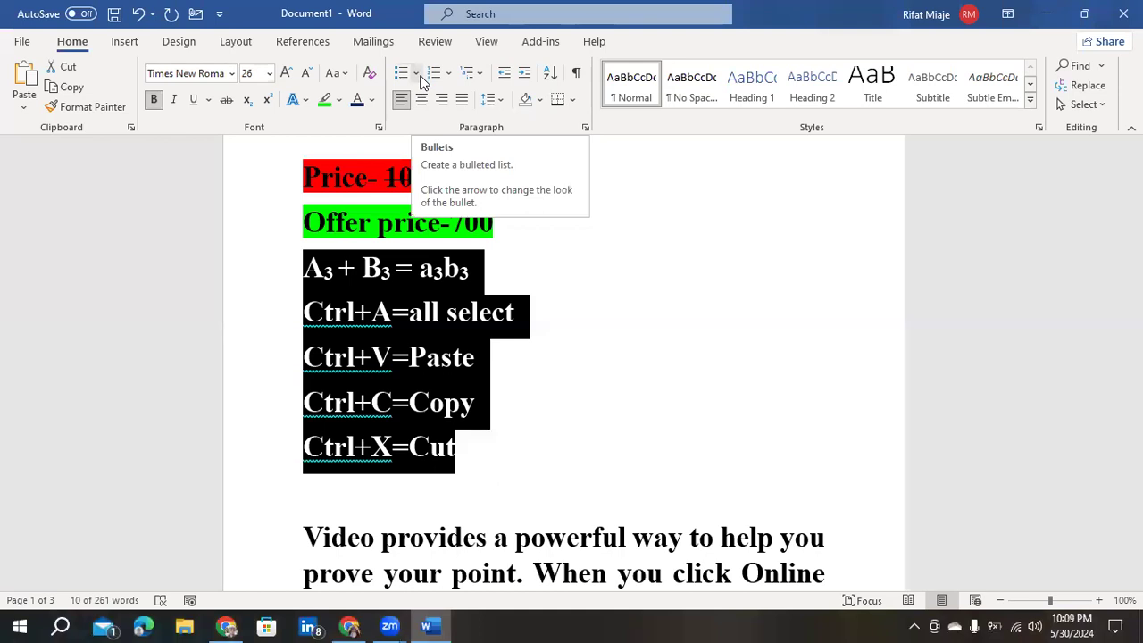
pyautogui.click(416, 75)
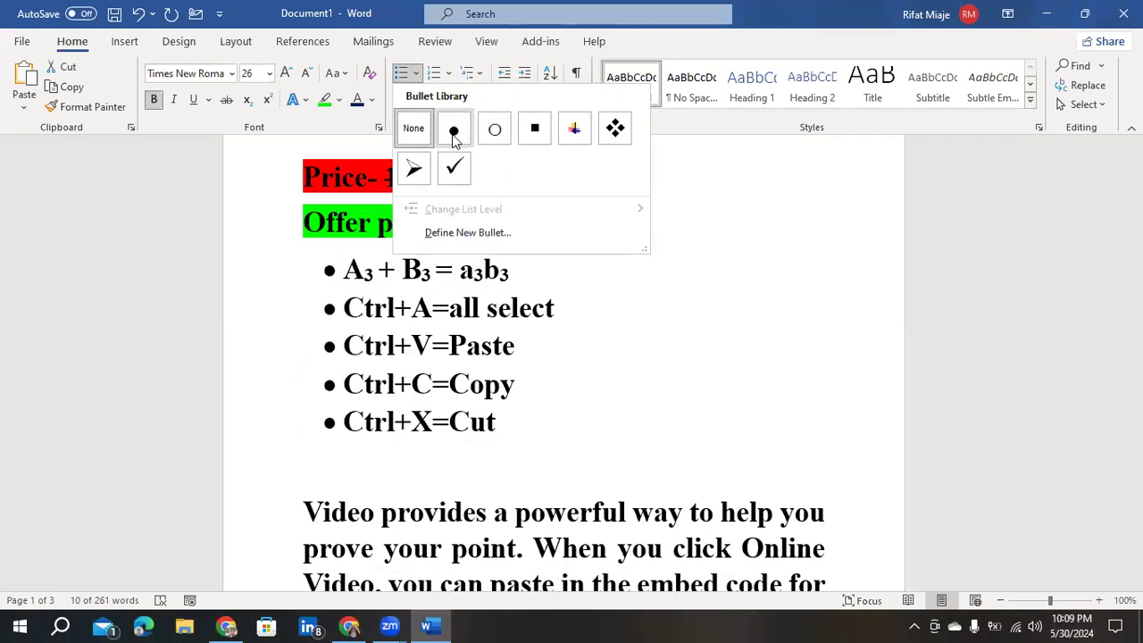
pyautogui.click(454, 130)
pyautogui.click(365, 308)
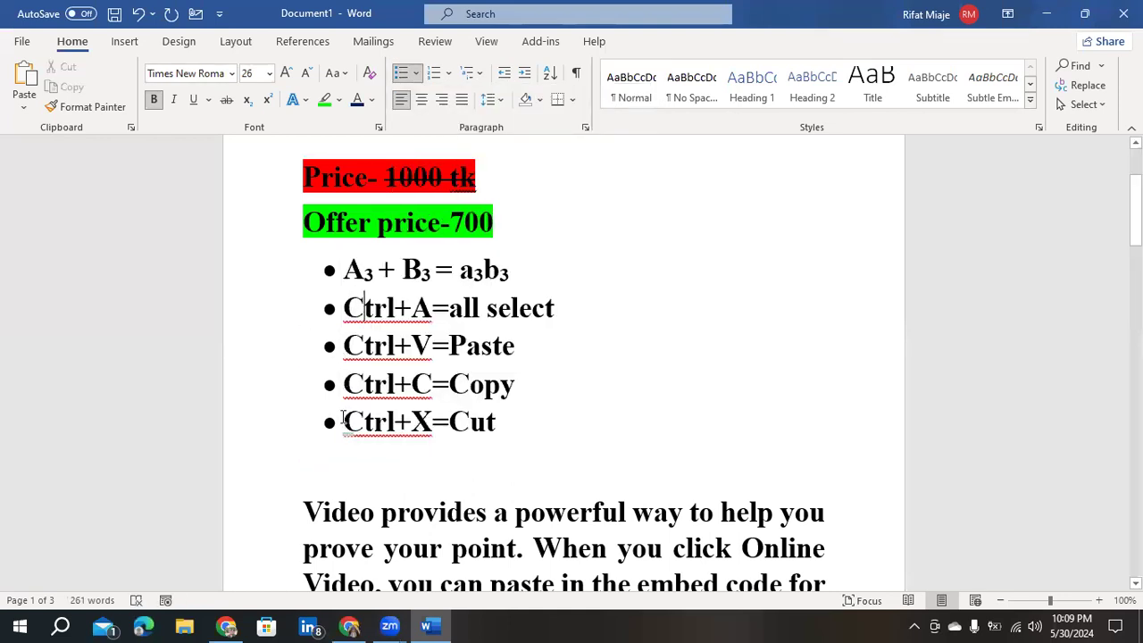
# Step: Try shifting the whole bulleted list farther to the right, and undo the shift
pyautogui.moveTo(330, 270); pyautogui.dragTo(504, 422)
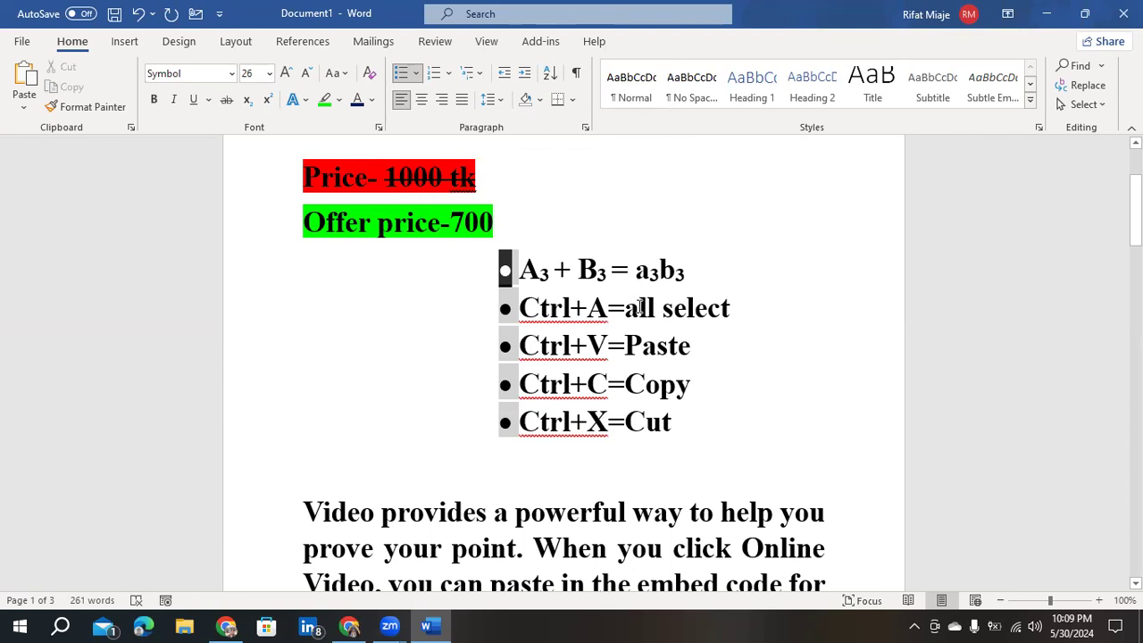
pyautogui.hotkey('ctrl', 'q')
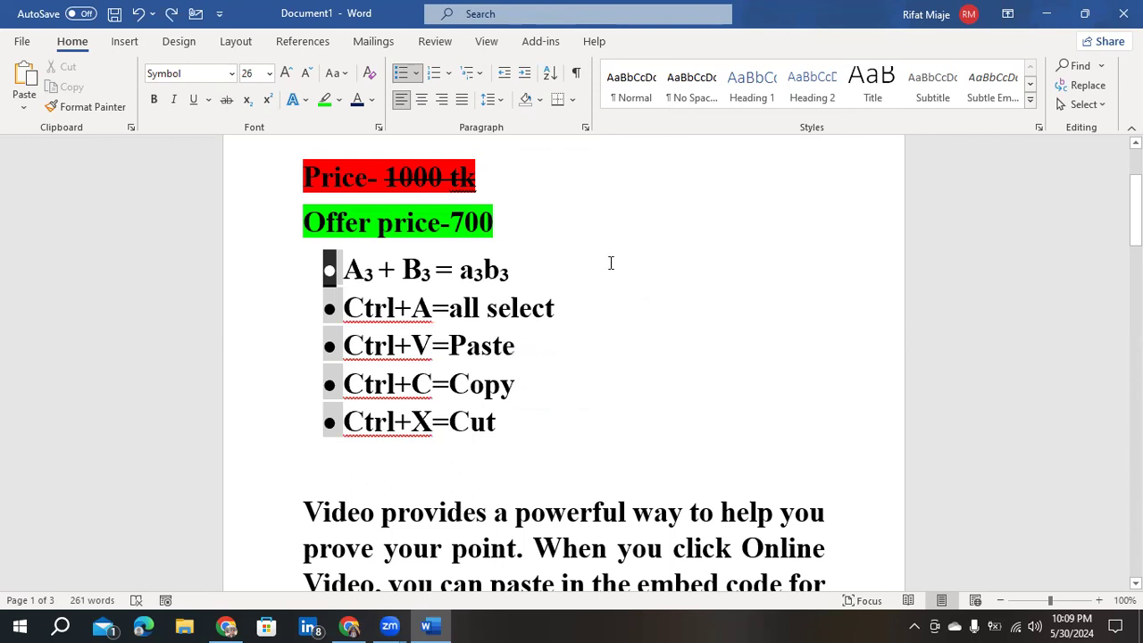
# Step: Change the bullets of the five list lines to check marks
pyautogui.press('Home')
pyautogui.hotkey('shift', 'Right')
pyautogui.hotkey('shift', 'Down')
pyautogui.hotkey('shift', 'Down')
pyautogui.hotkey('shift', 'Down')
pyautogui.hotkey('shift', 'Down')
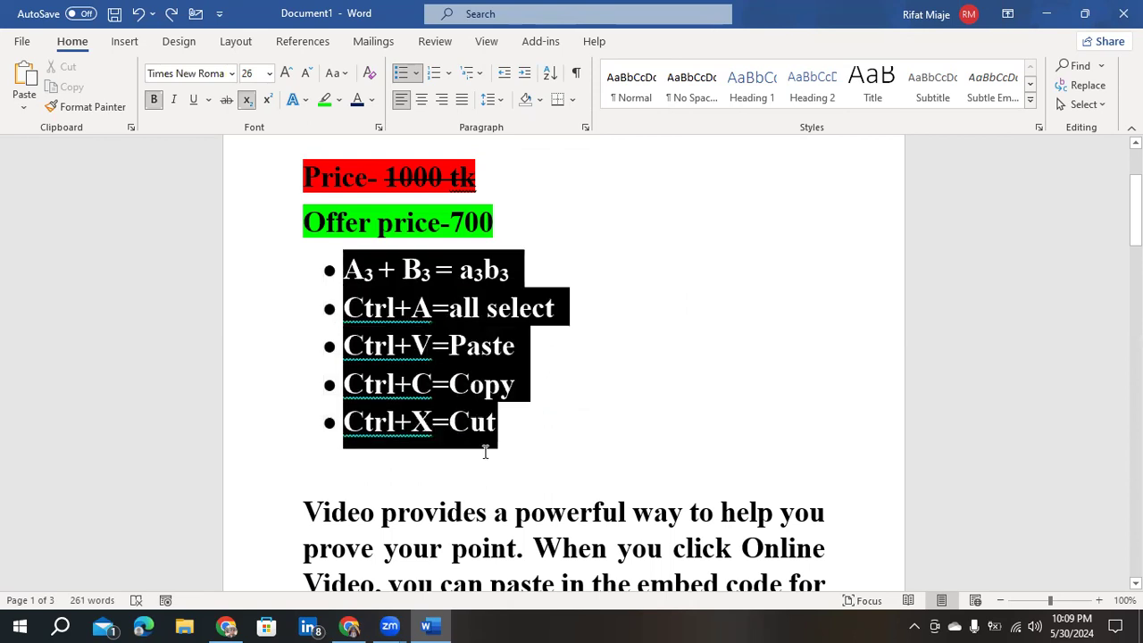
pyautogui.hotkey('shift', 'Down')
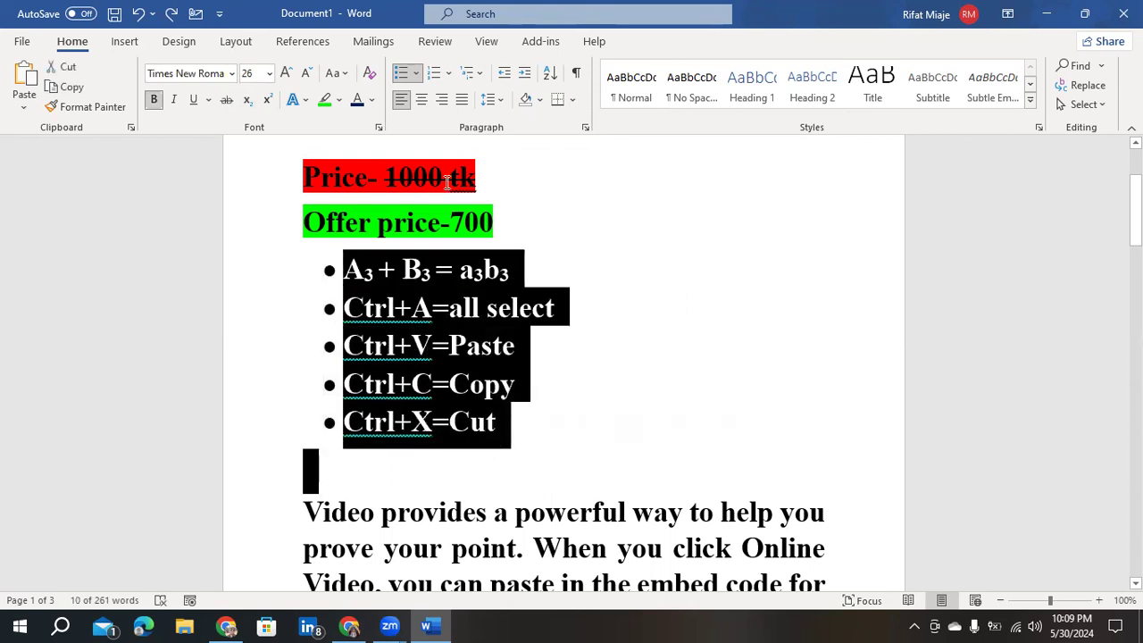
pyautogui.click(415, 72)
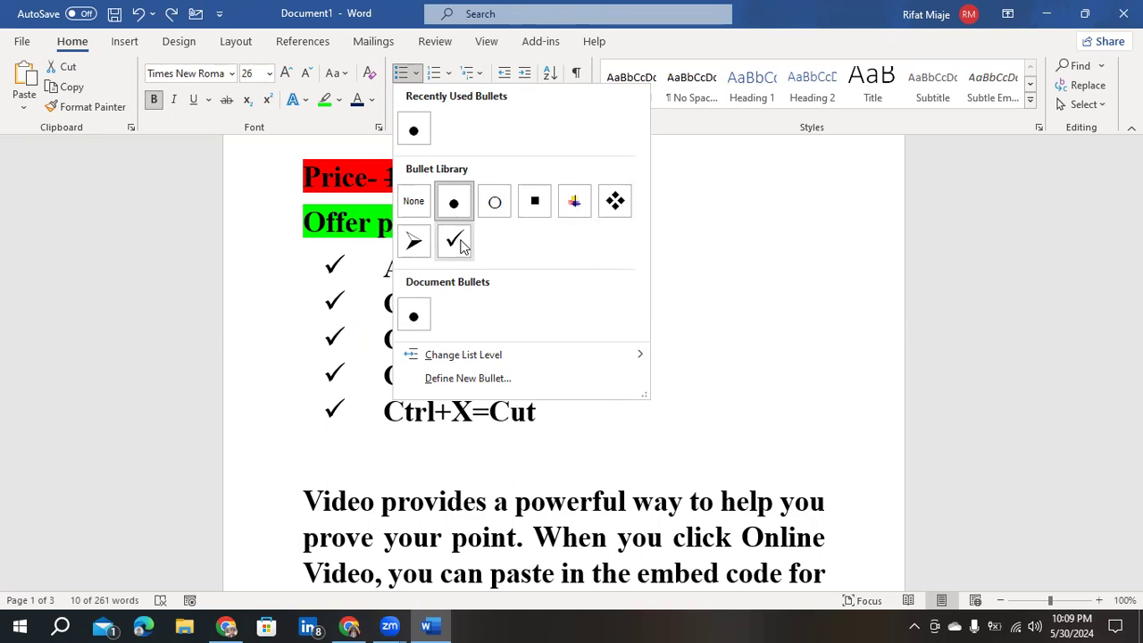
pyautogui.click(455, 242)
pyautogui.click(510, 297)
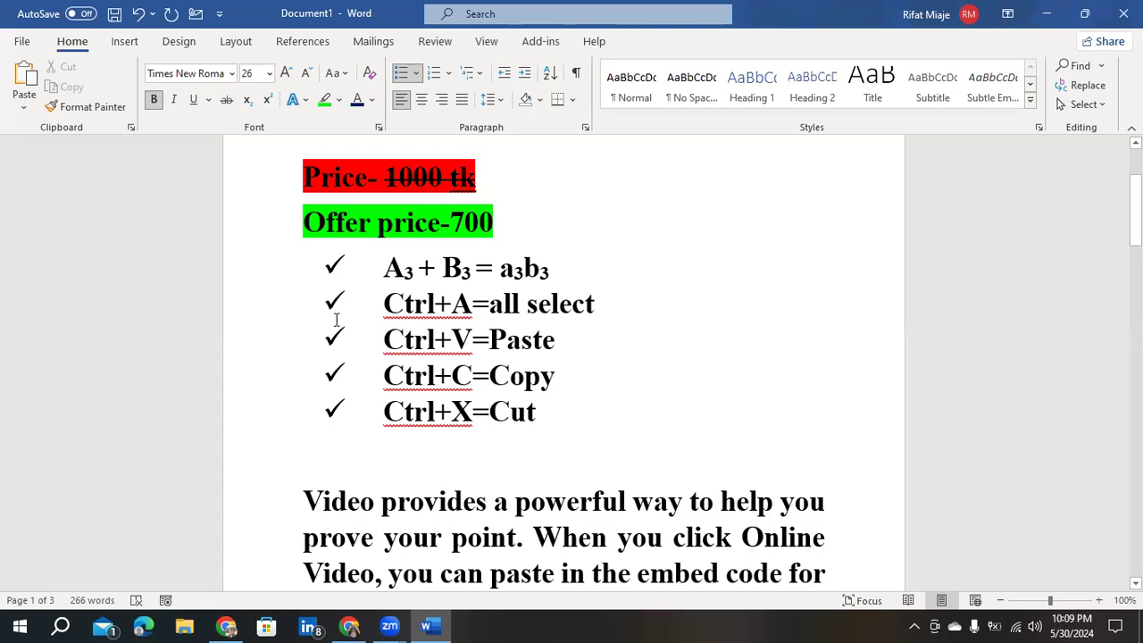
# Step: Undo both the check mark bullets and the round bullets on the five lines
pyautogui.hotkey('ctrl', 'z')
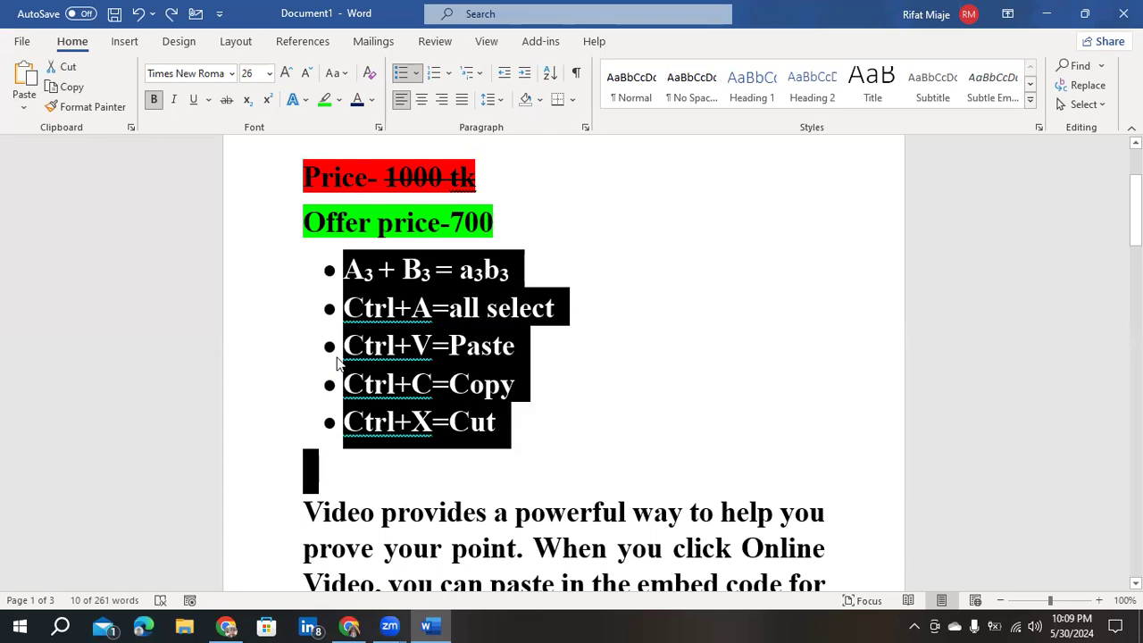
pyautogui.hotkey('ctrl', 'z')
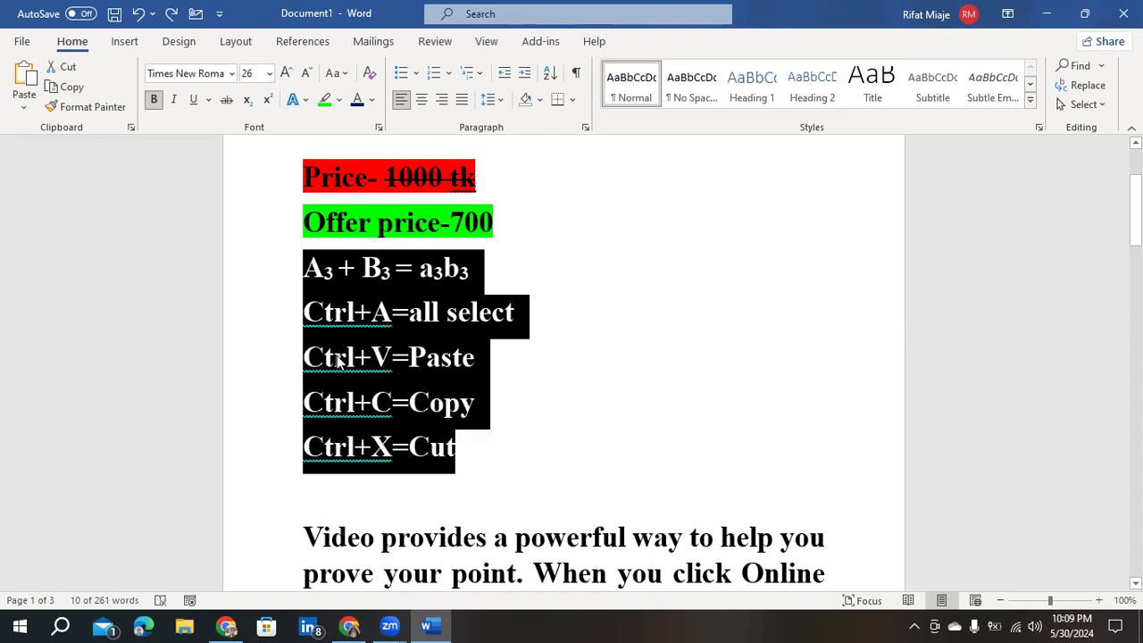
# Step: Format the five lines from the equation through "Ctrl+X=Cut" as a numbered list in the 1., 2., 3. style
pyautogui.click(414, 75)
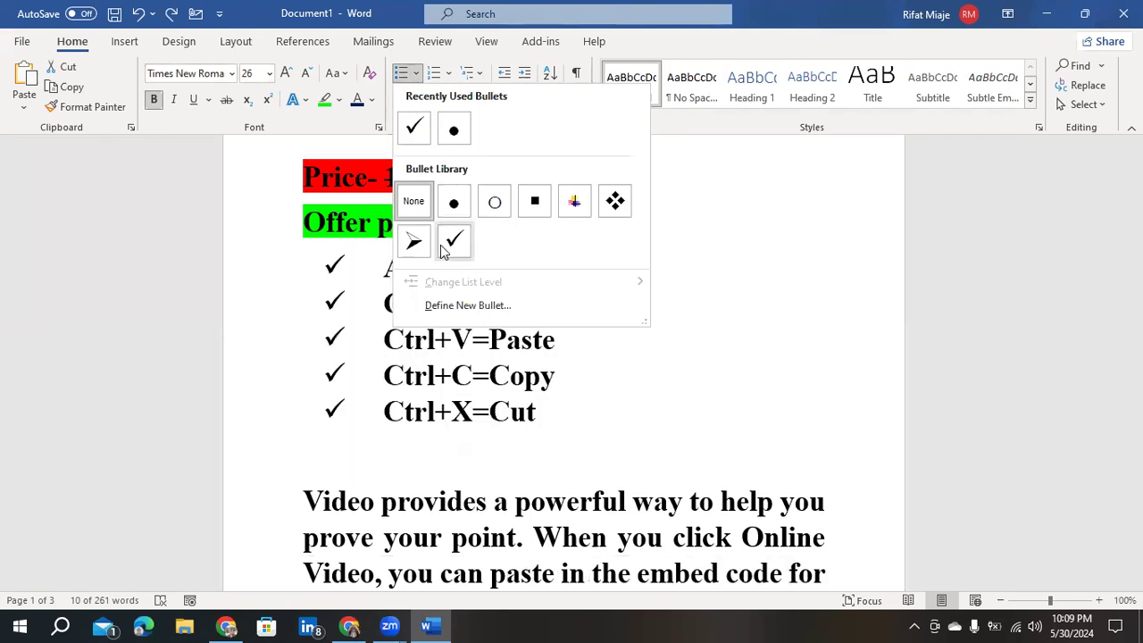
pyautogui.click(450, 75)
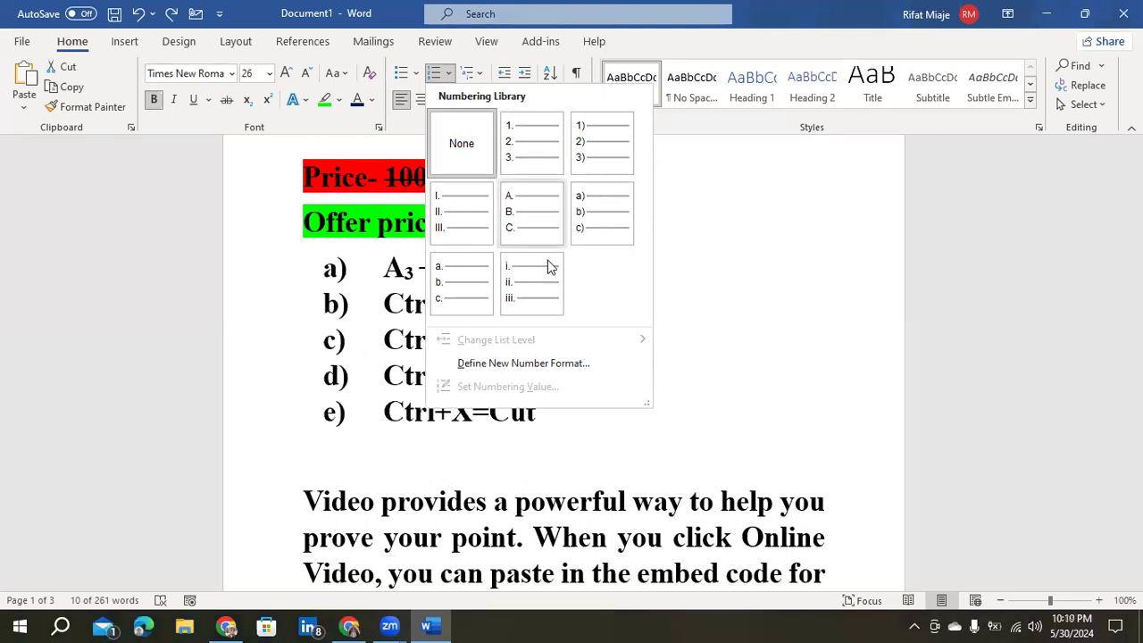
pyautogui.click(524, 149)
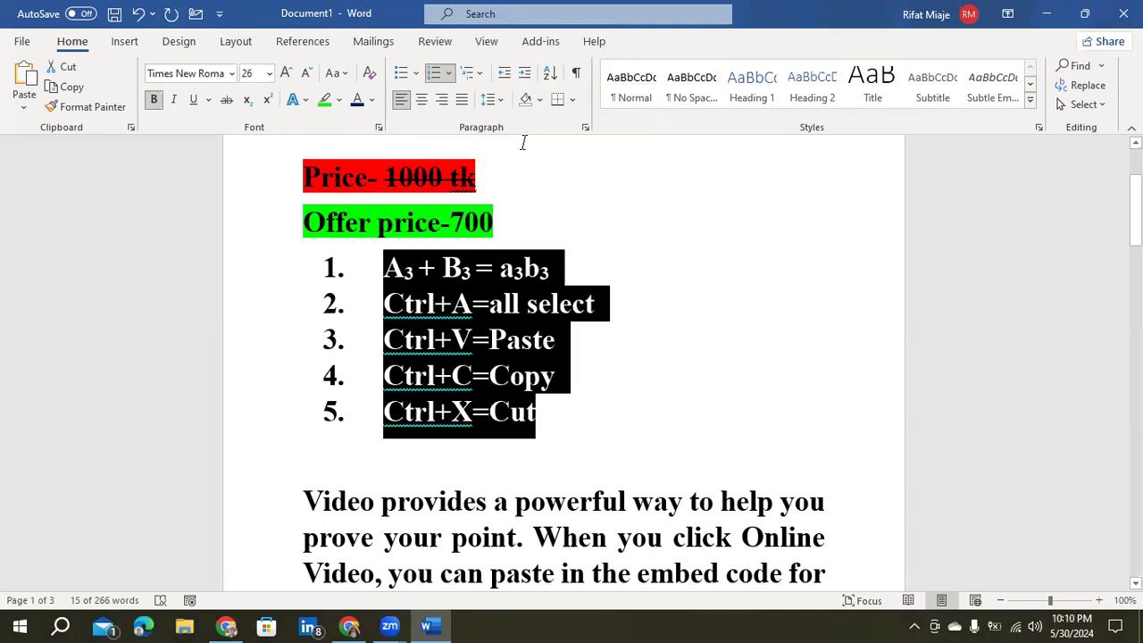
pyautogui.click(586, 233)
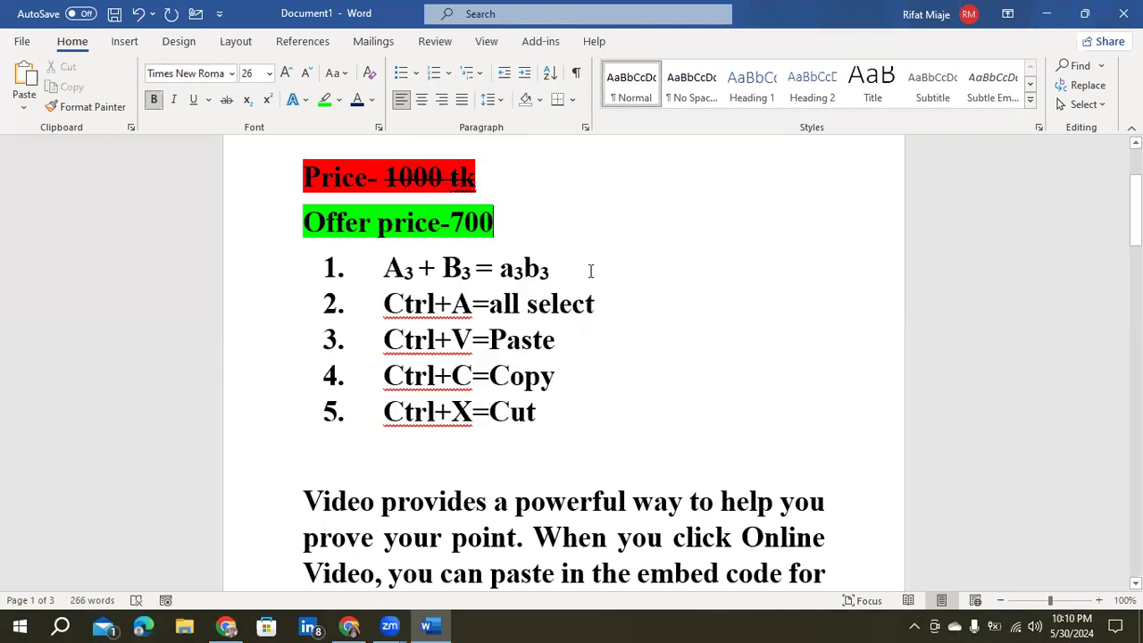
# Step: Cut the "Offer price-700" text from its line, and undo the cut
pyautogui.scroll(-3, 594, 286)
pyautogui.scroll(2, 603, 288)
pyautogui.scroll(2, 603, 288)
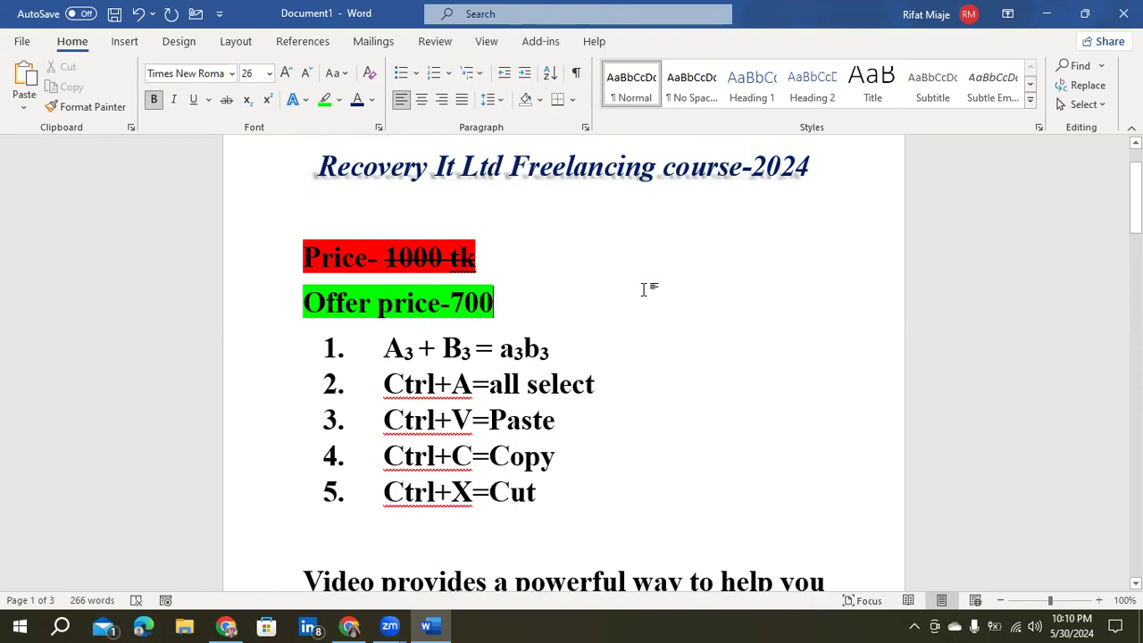
pyautogui.moveTo(294, 300); pyautogui.dragTo(493, 307)
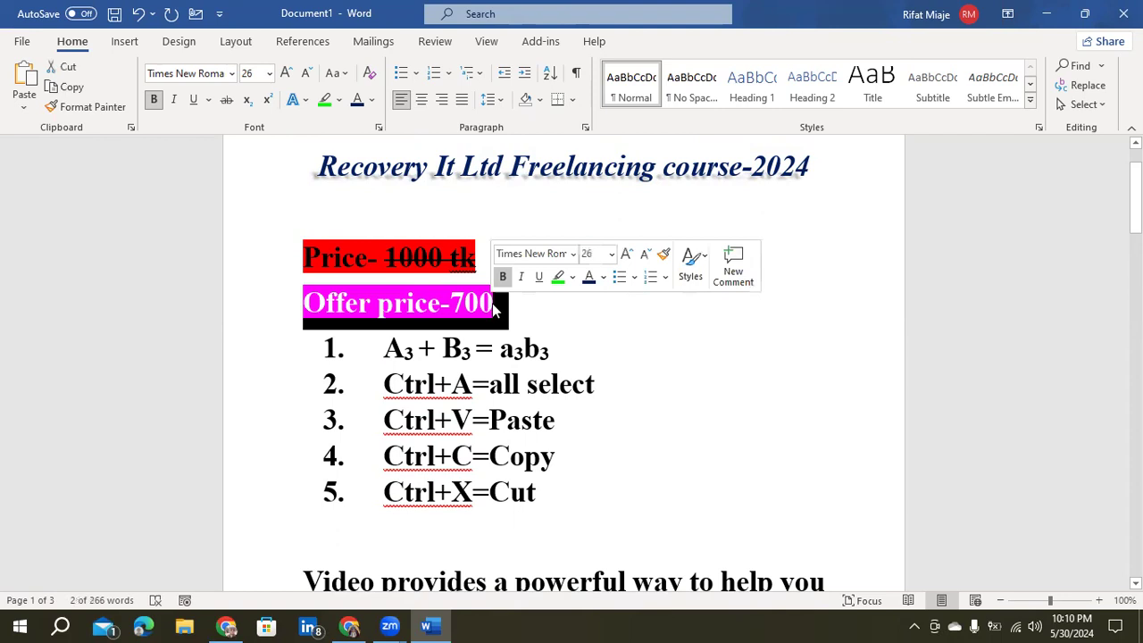
pyautogui.hotkey('ctrl', 'x')
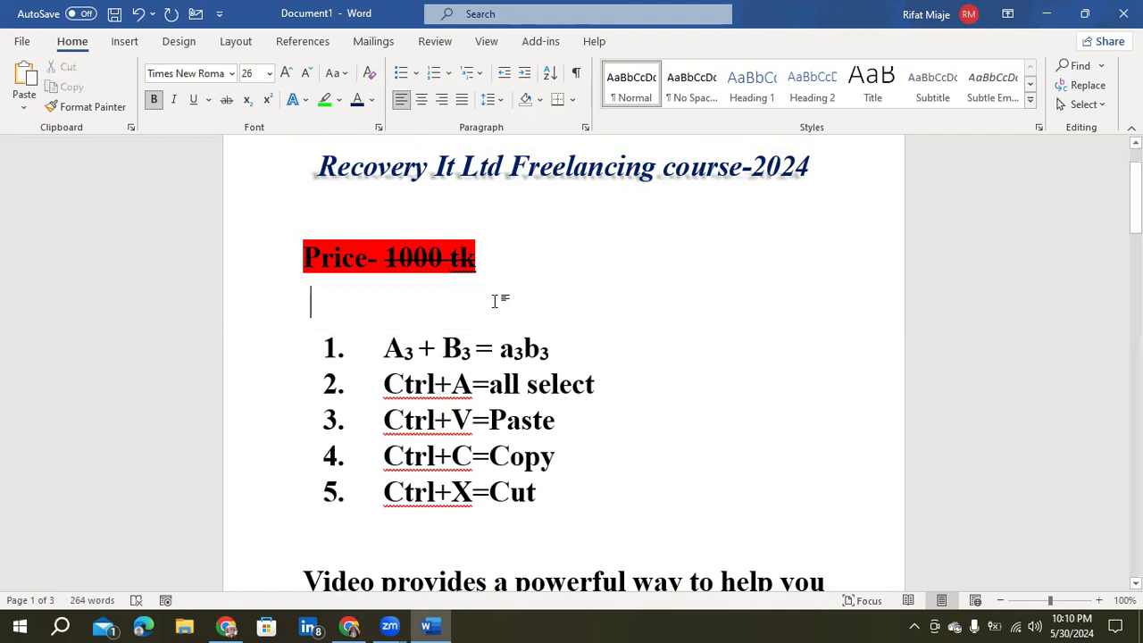
pyautogui.hotkey('ctrl', 'z')
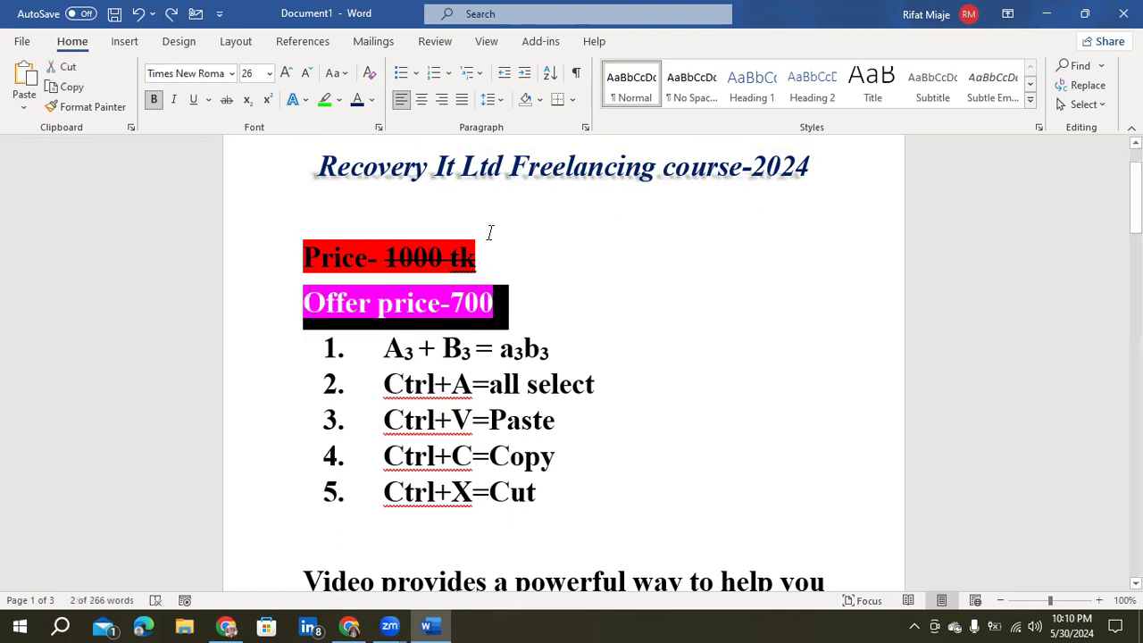
# Step: Increase the indent of the "Offer price-700" line by seven levels
pyautogui.click(525, 75)
pyautogui.click(525, 75)
pyautogui.click(525, 75)
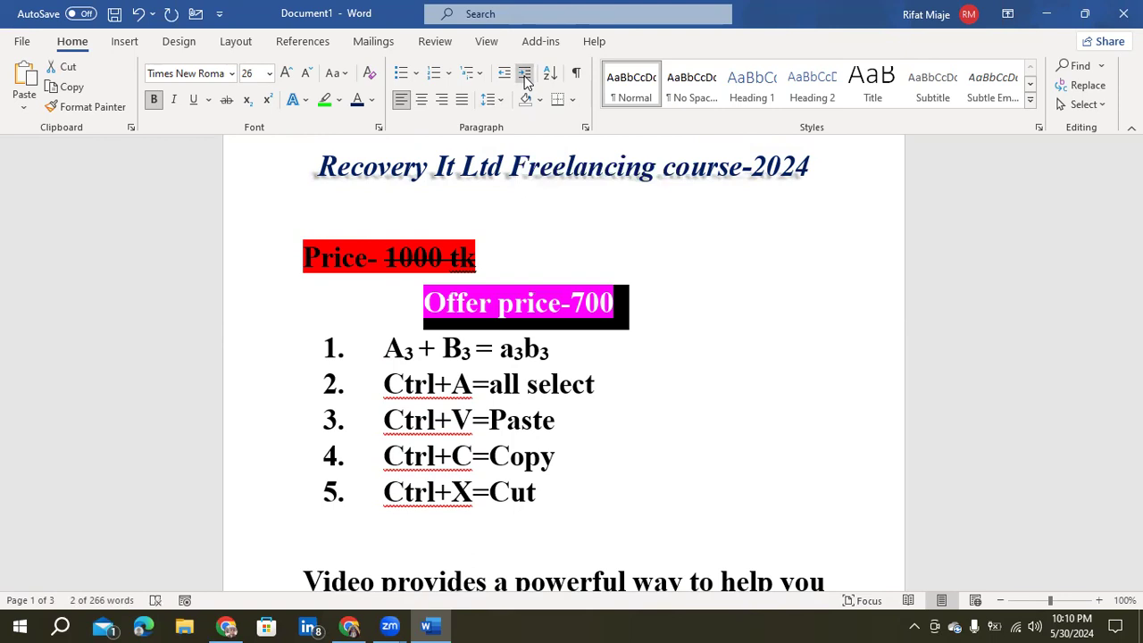
pyautogui.click(525, 75)
pyautogui.click(525, 75)
pyautogui.click(526, 75)
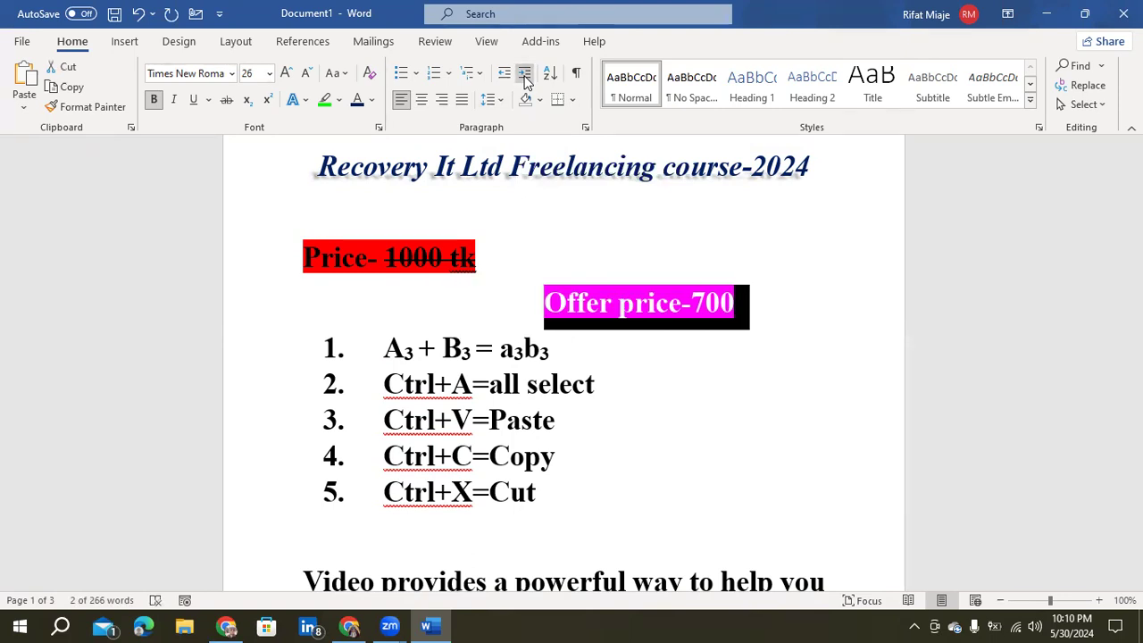
pyautogui.click(525, 75)
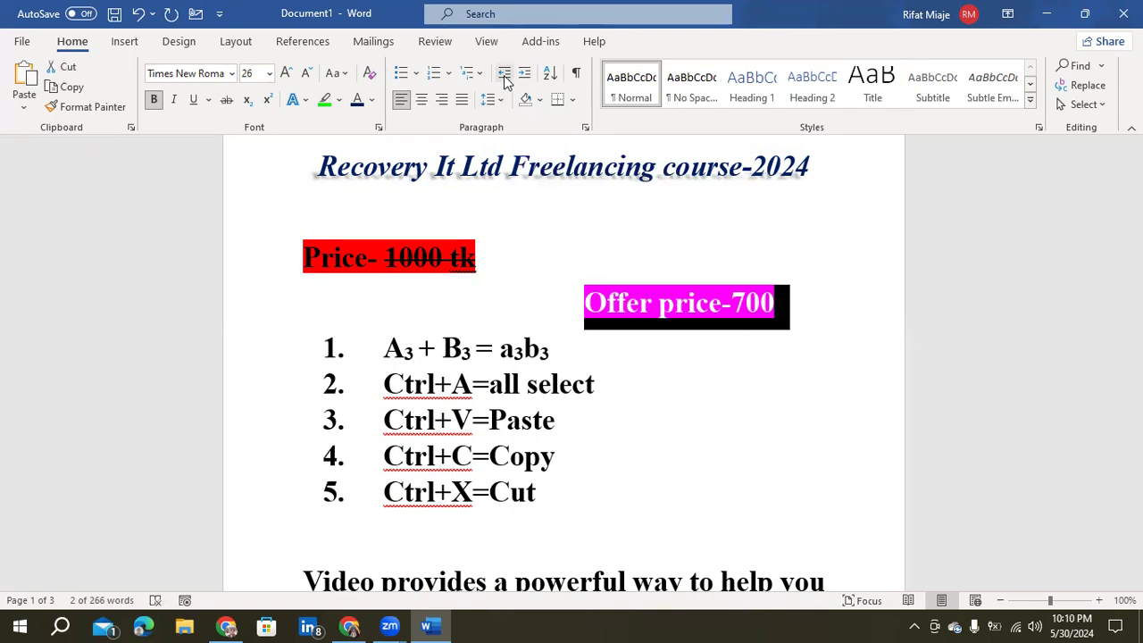
# Step: Decrease the indent of the "Offer price-700" line by six levels
pyautogui.click(504, 77)
pyautogui.click(504, 77)
pyautogui.click(504, 77)
pyautogui.click(505, 77)
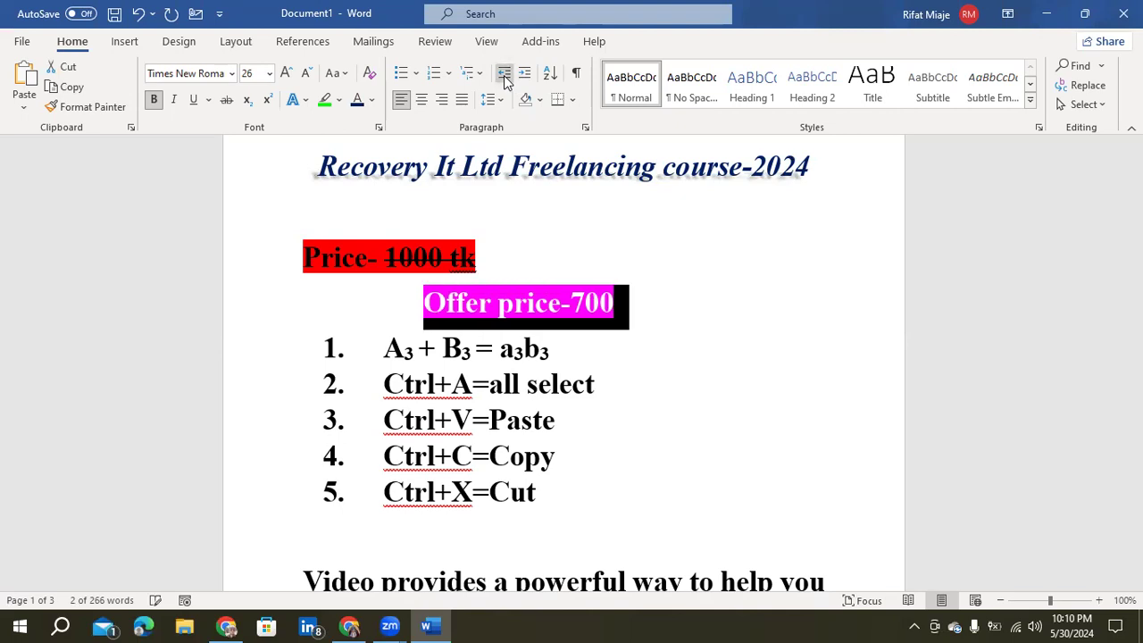
pyautogui.click(505, 77)
pyautogui.click(505, 77)
# Step: Increase the indent of the "Offer price-700" line by four levels and deselect it
pyautogui.click(525, 77)
pyautogui.click(525, 76)
pyautogui.click(525, 77)
pyautogui.click(525, 77)
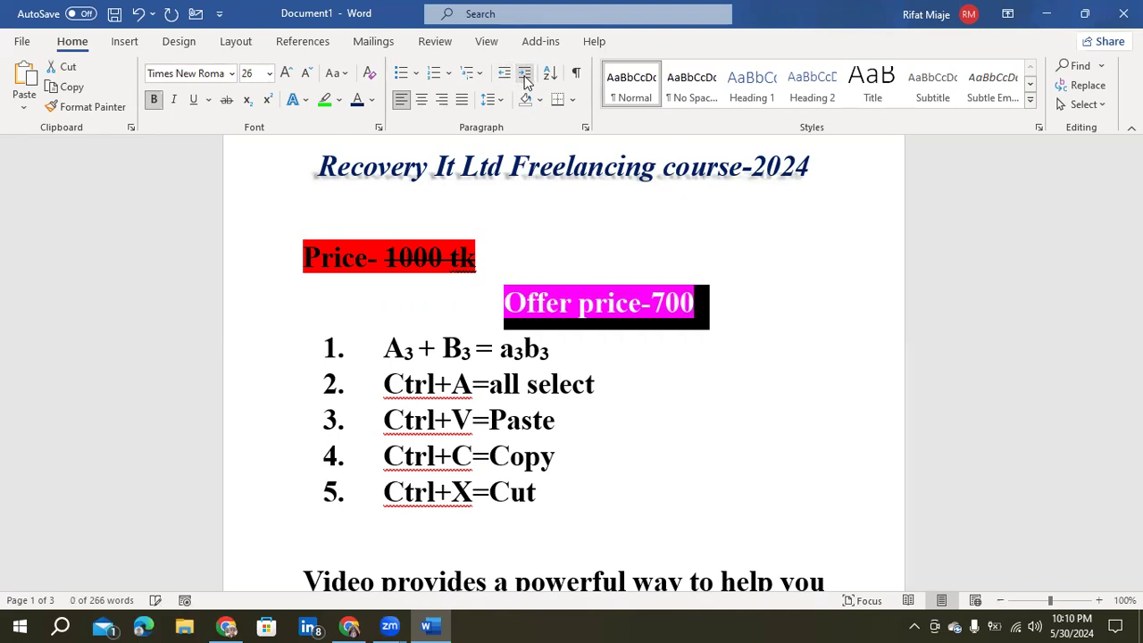
pyautogui.click(617, 274)
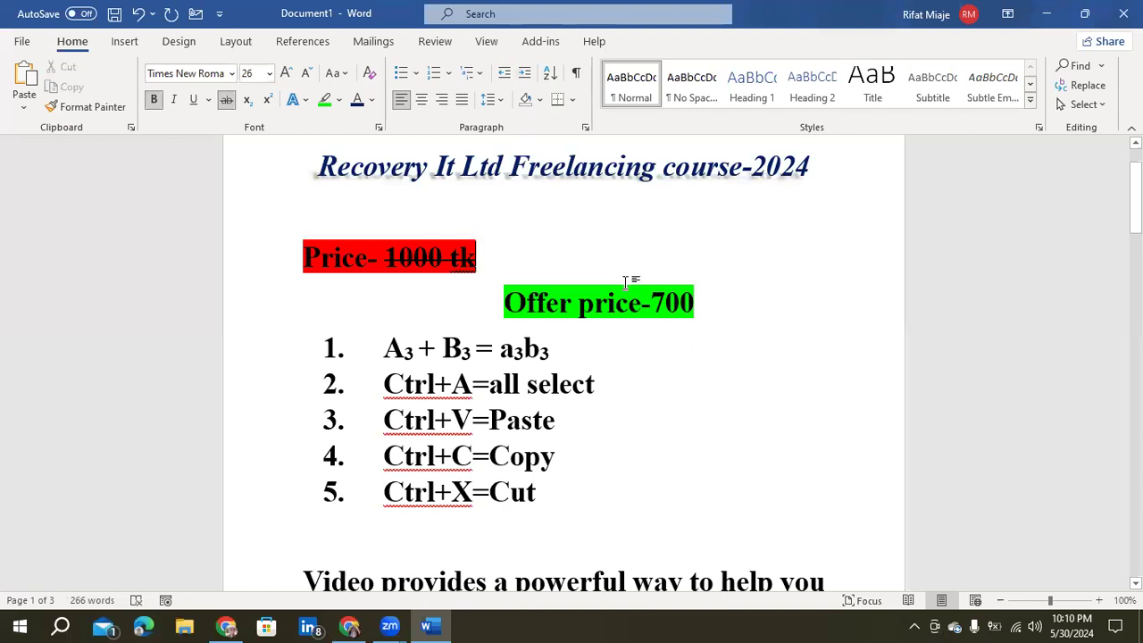
# Step: Push the equation in the first list item away from its number with spaces, and delete those spaces again
pyautogui.click(383, 346)
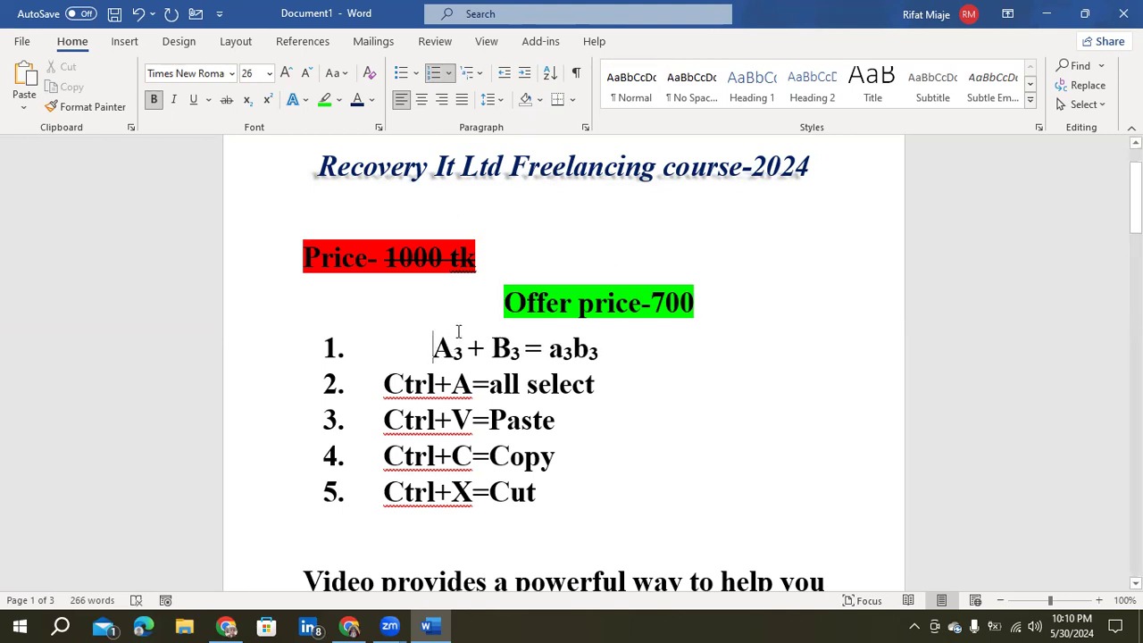
pyautogui.press('BackSpace')
pyautogui.press('BackSpace')
pyautogui.press('BackSpace')
pyautogui.press('BackSpace')
pyautogui.press('BackSpace')
pyautogui.press('BackSpace')
pyautogui.press('BackSpace')
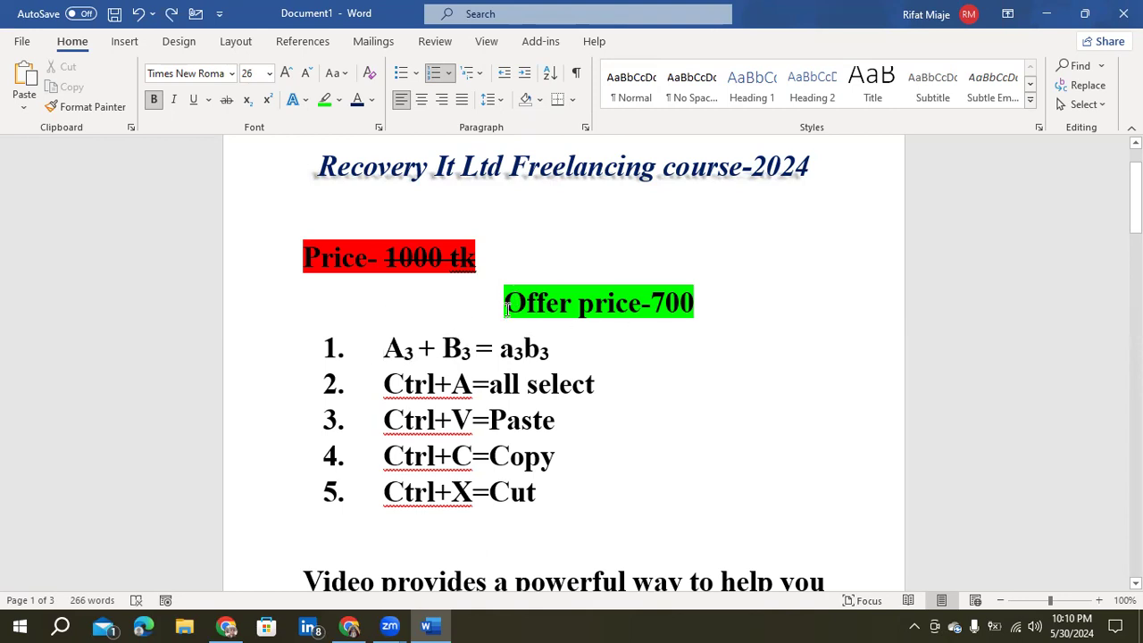
pyautogui.moveTo(505, 304); pyautogui.dragTo(692, 298)
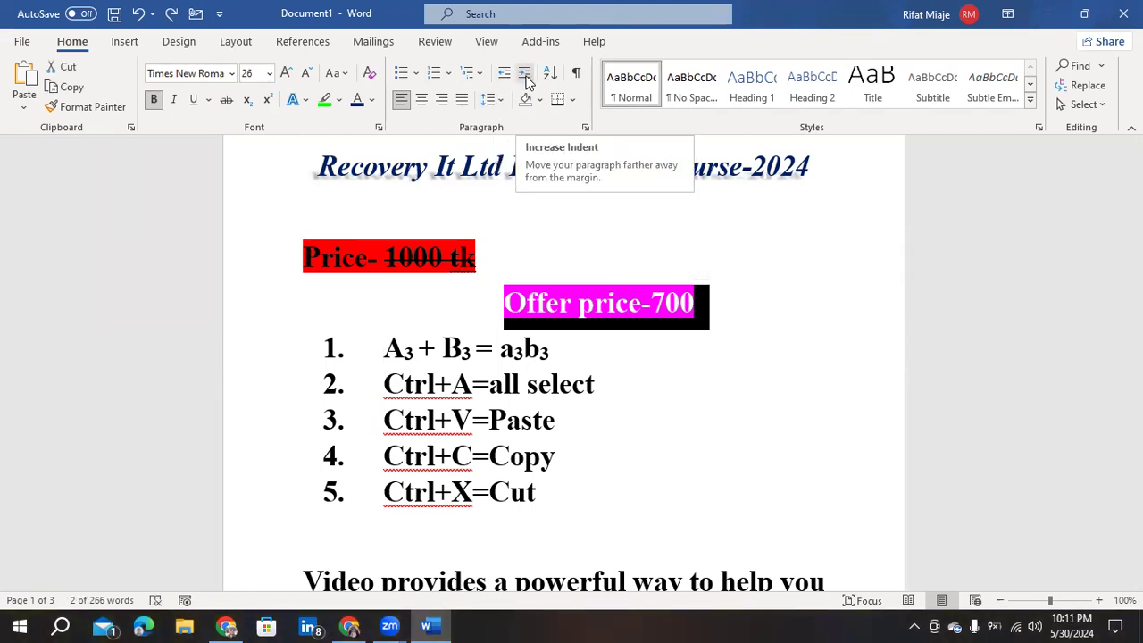
pyautogui.click(547, 227)
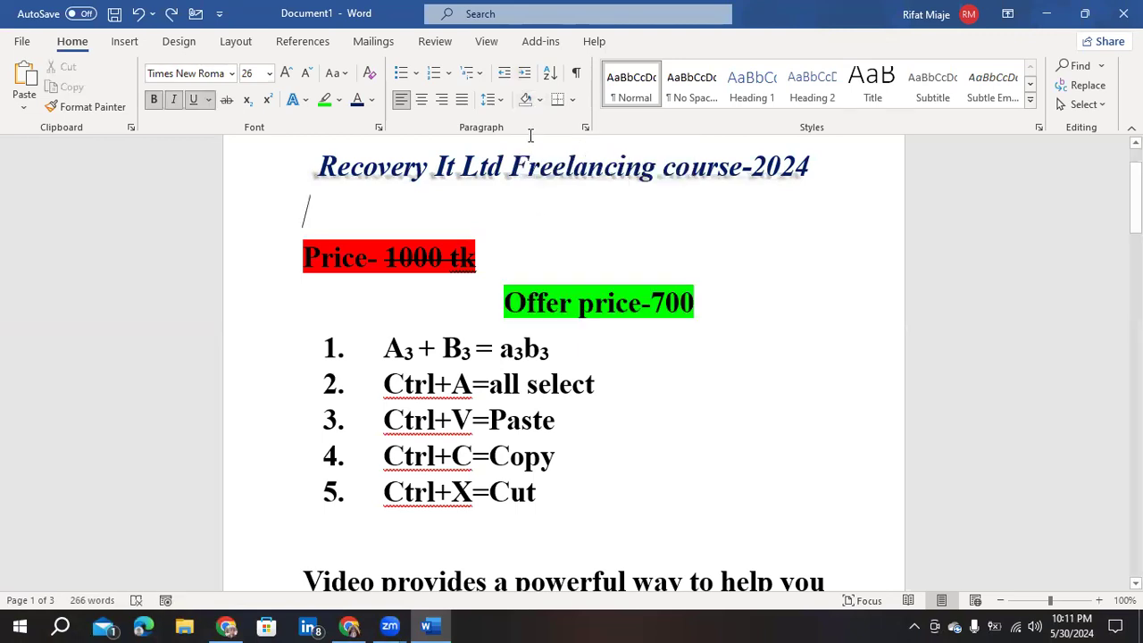
pyautogui.click(539, 99)
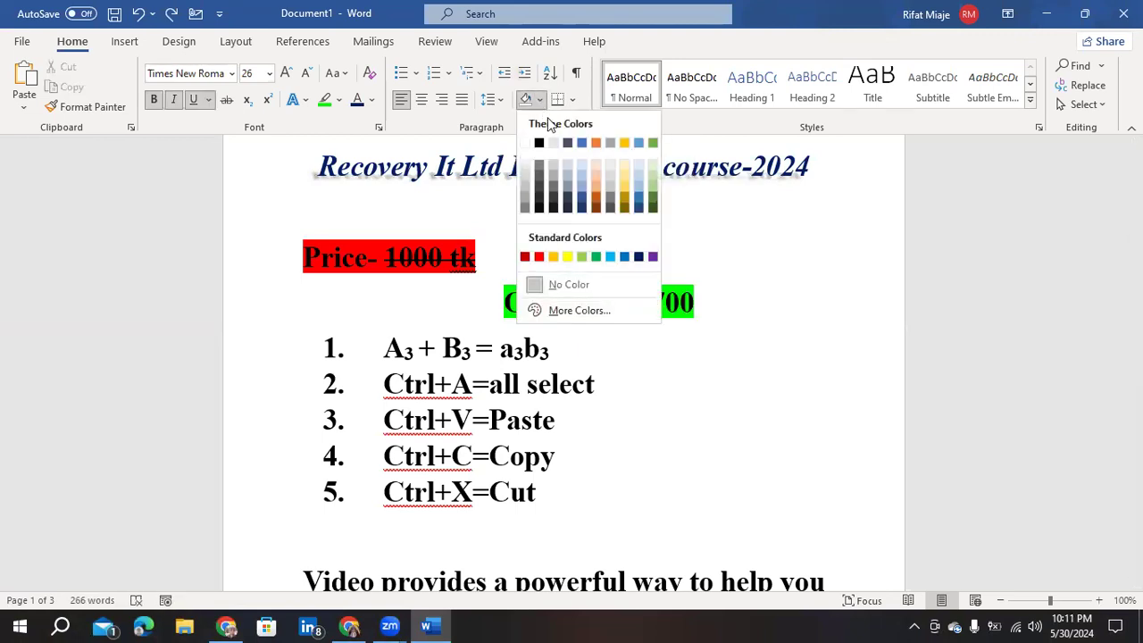
pyautogui.click(740, 229)
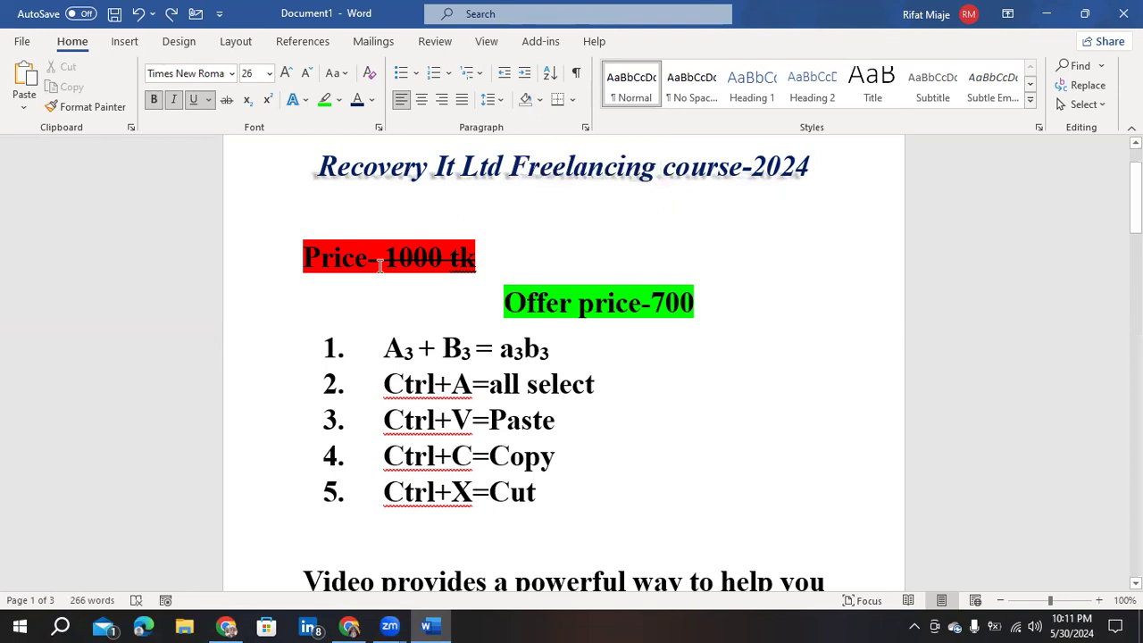
# Step: Apply the standard Blue shading to the equation line, the first item of the numbered list
pyautogui.moveTo(382, 348); pyautogui.dragTo(567, 350)
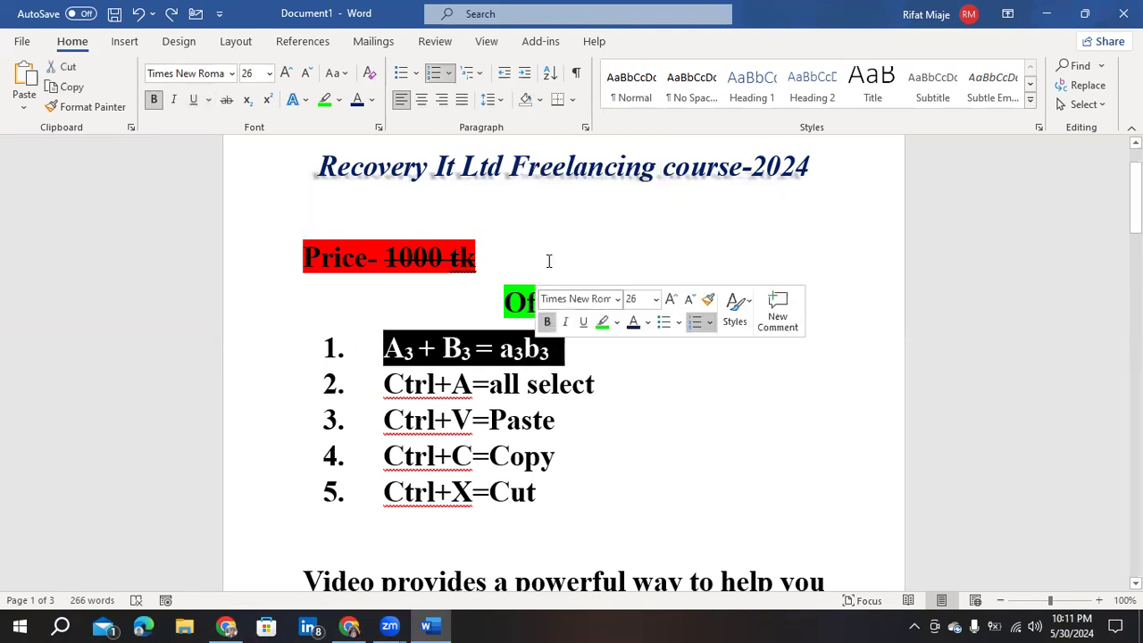
pyautogui.click(539, 99)
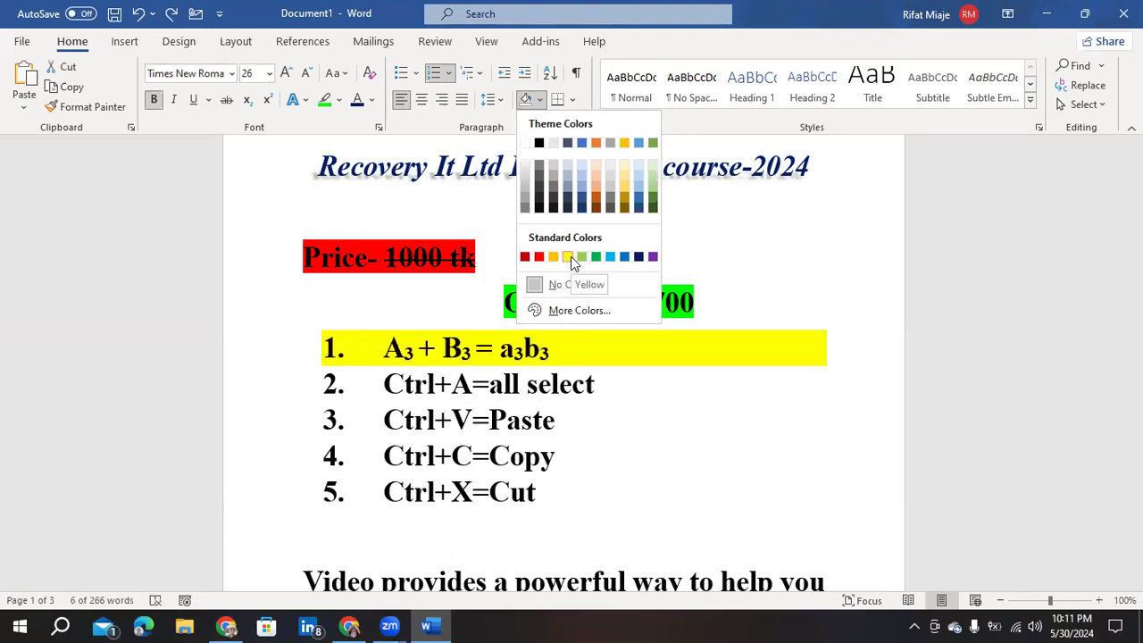
pyautogui.click(627, 260)
pyautogui.click(664, 449)
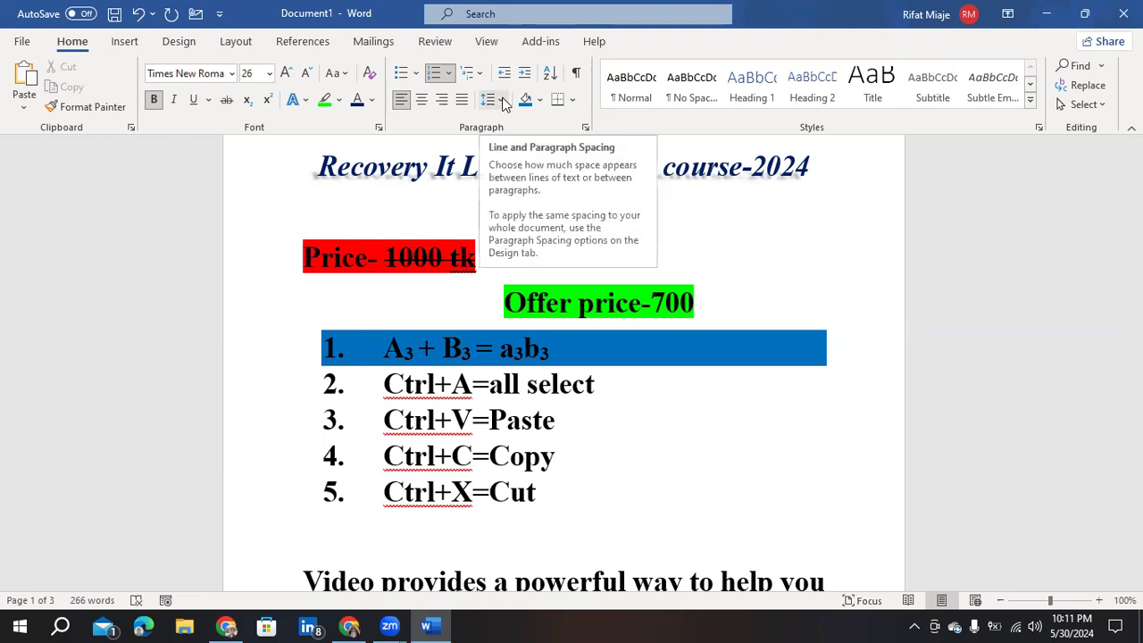
# Step: Set the line spacing of the "Video provides a powerful way" paragraph to 1.0
pyautogui.scroll(-3, 516, 415)
pyautogui.scroll(-1, 516, 415)
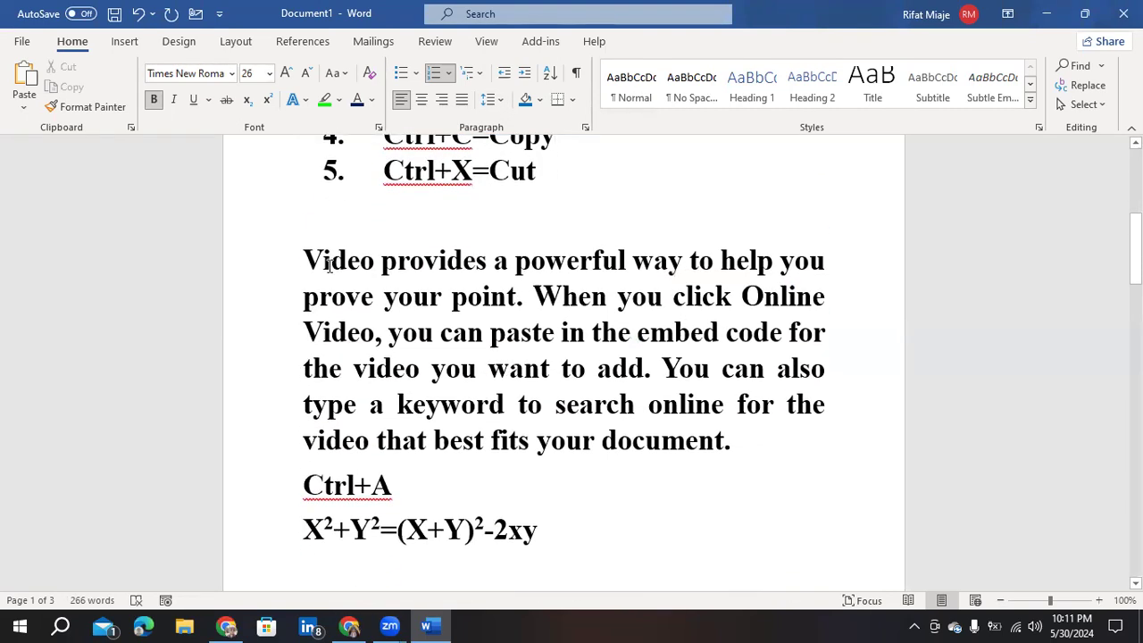
pyautogui.moveTo(307, 257); pyautogui.dragTo(734, 448)
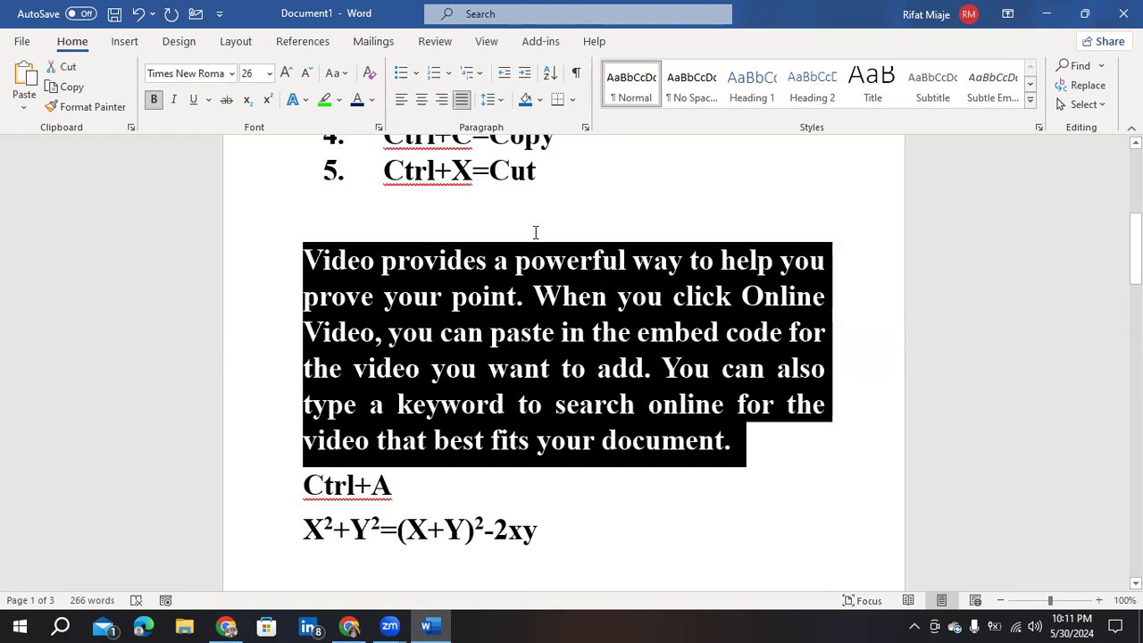
pyautogui.click(505, 104)
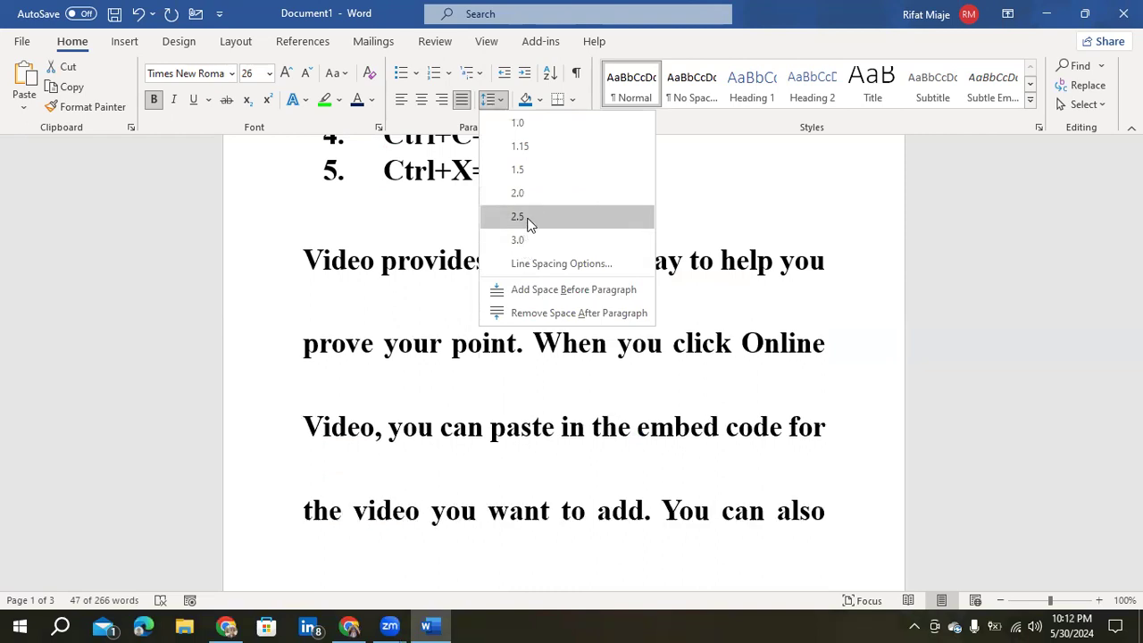
pyautogui.click(525, 130)
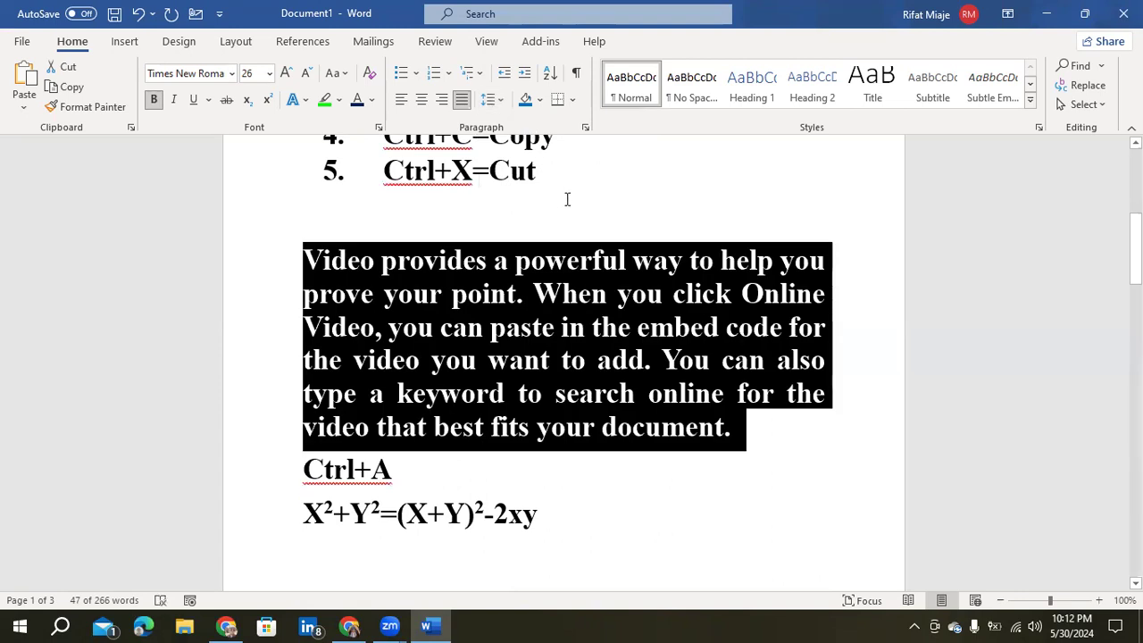
# Step: Apply Outside Borders to the "Video provides a powerful way" paragraph
pyautogui.click(573, 101)
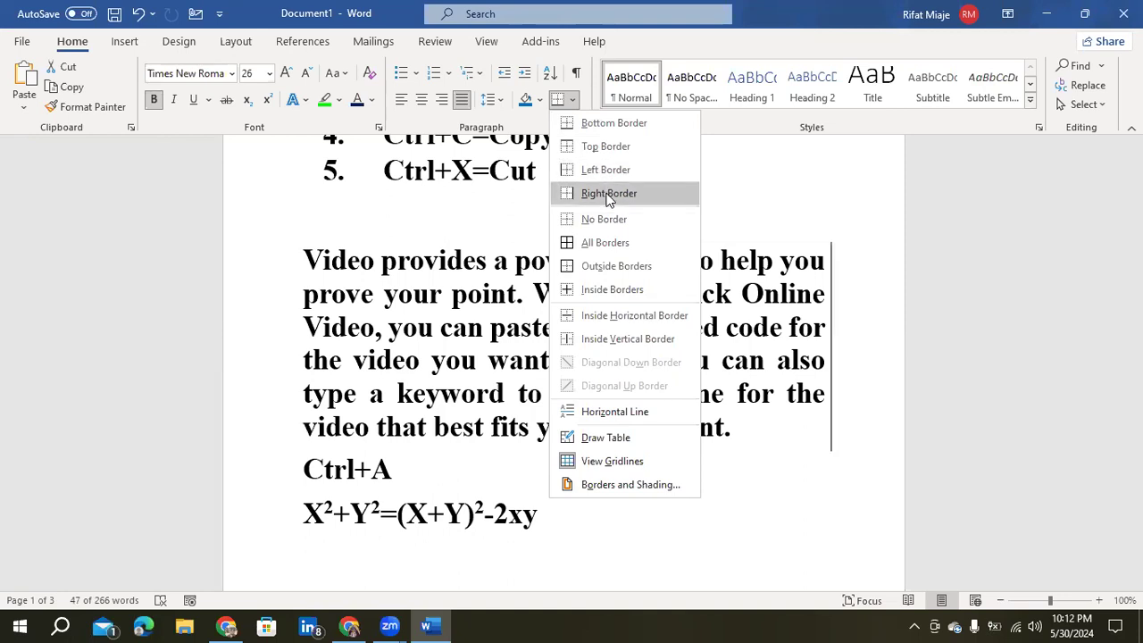
pyautogui.click(611, 266)
pyautogui.click(614, 264)
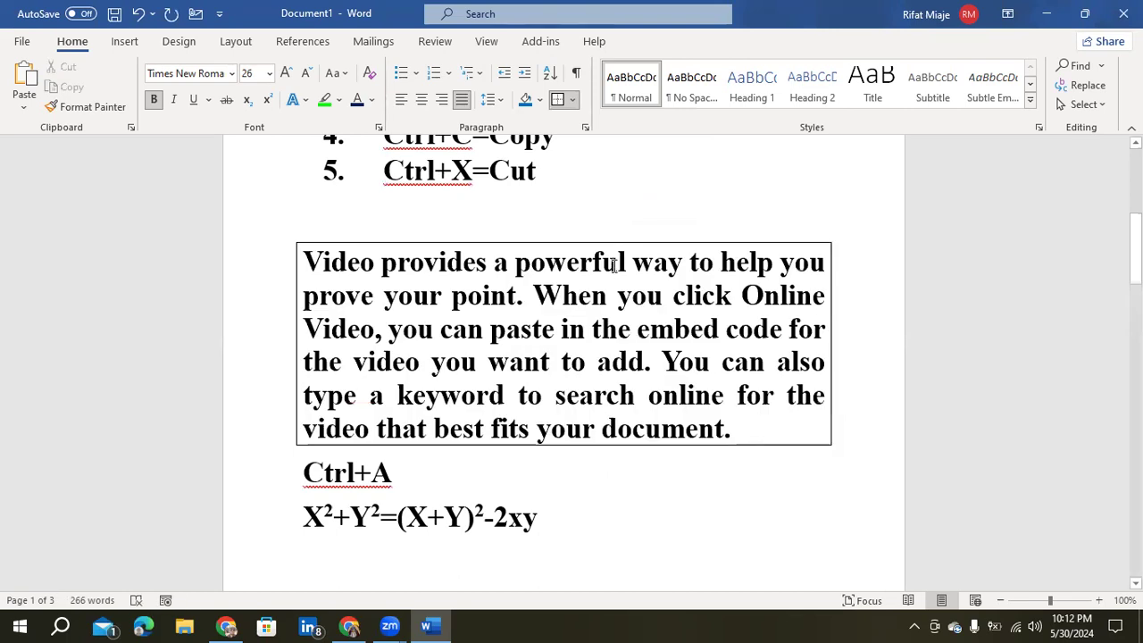
pyautogui.click(573, 101)
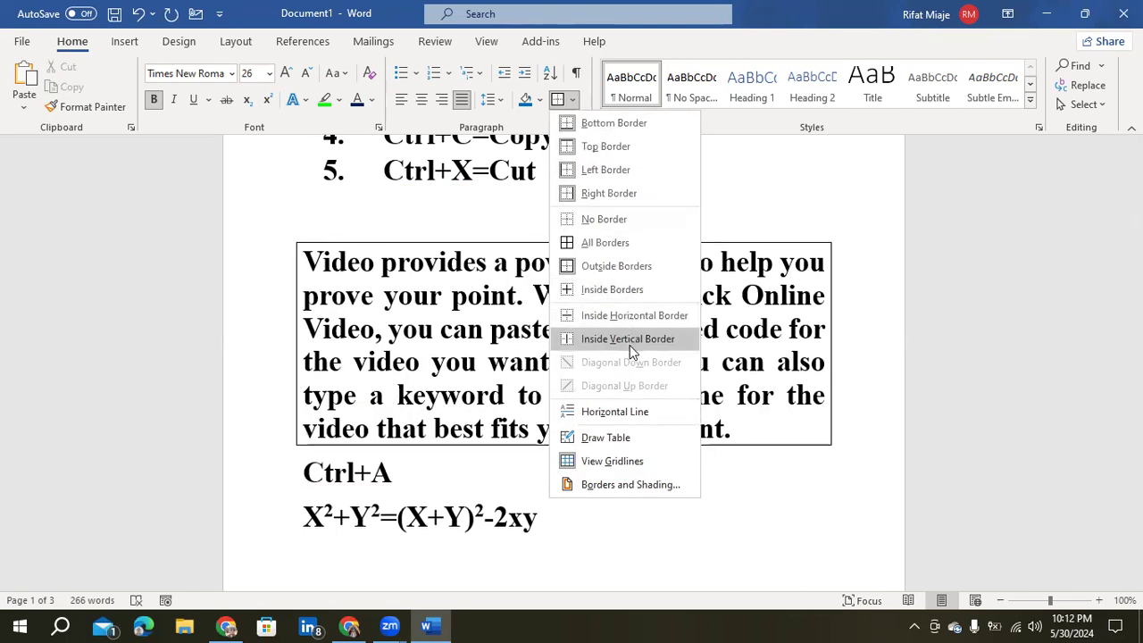
pyautogui.click(610, 255)
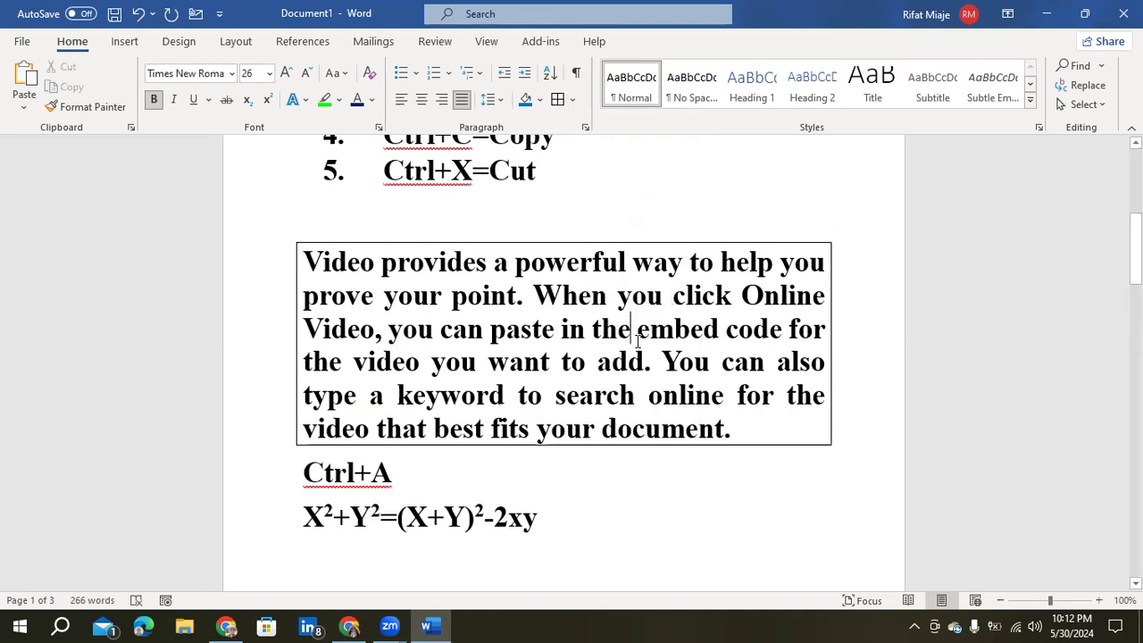
pyautogui.scroll(-3, 638, 342)
pyautogui.scroll(1, 653, 388)
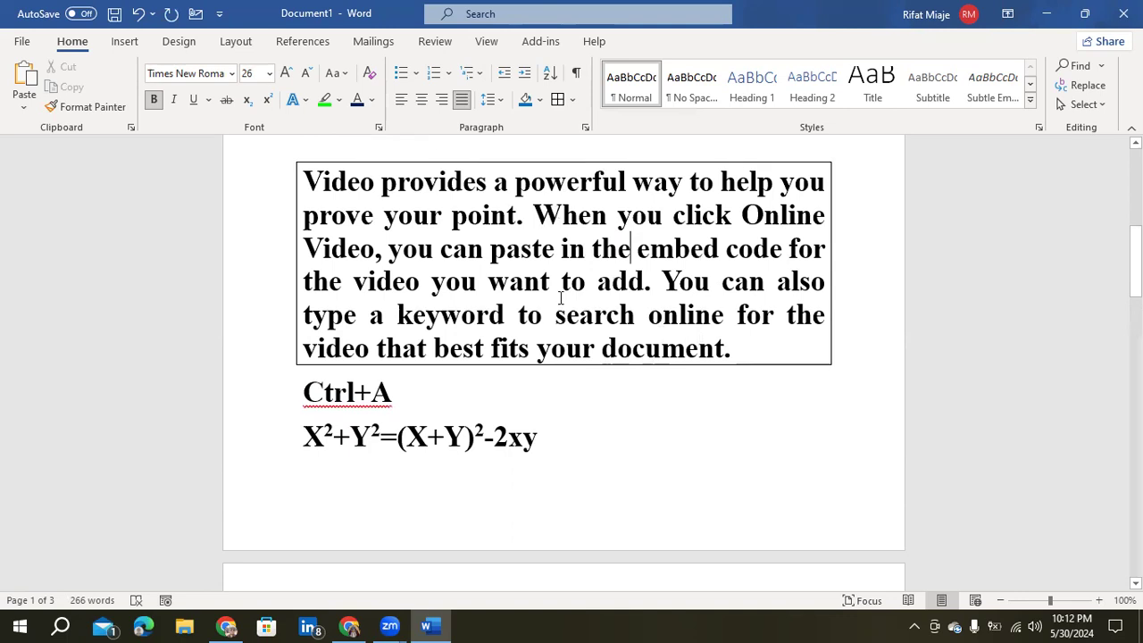
pyautogui.scroll(1, 561, 298)
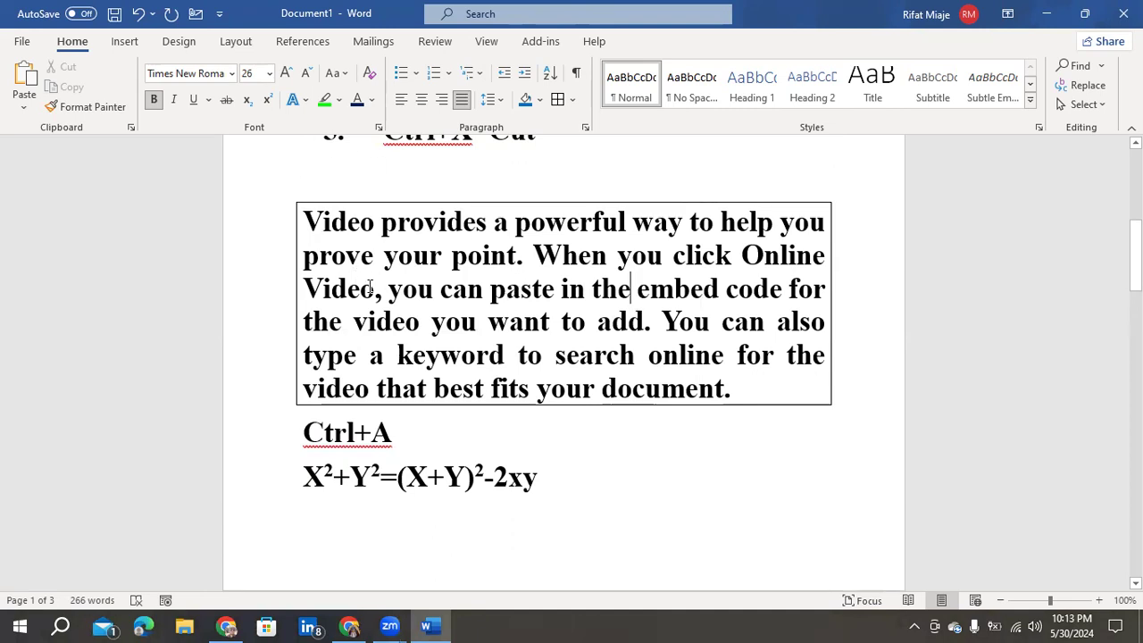
pyautogui.scroll(3, 375, 293)
pyautogui.scroll(-15, 386, 296)
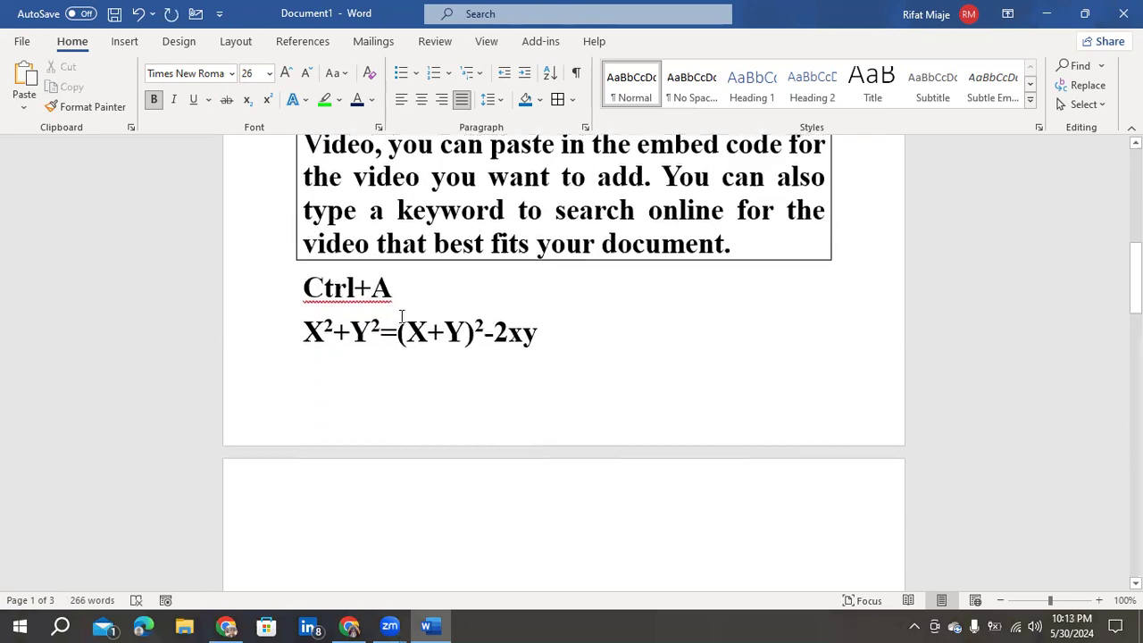
pyautogui.scroll(18, 406, 313)
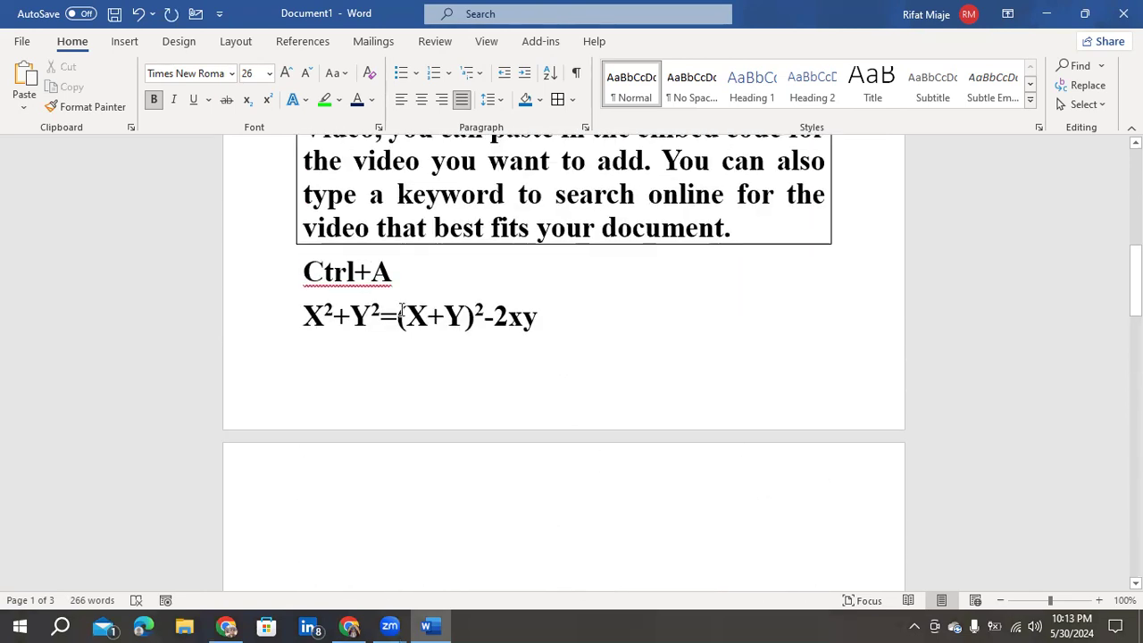
# Step: Add two unnumbered blank lines below the "Ctrl+X=Cut" item at the end of the list
pyautogui.click(130, 44)
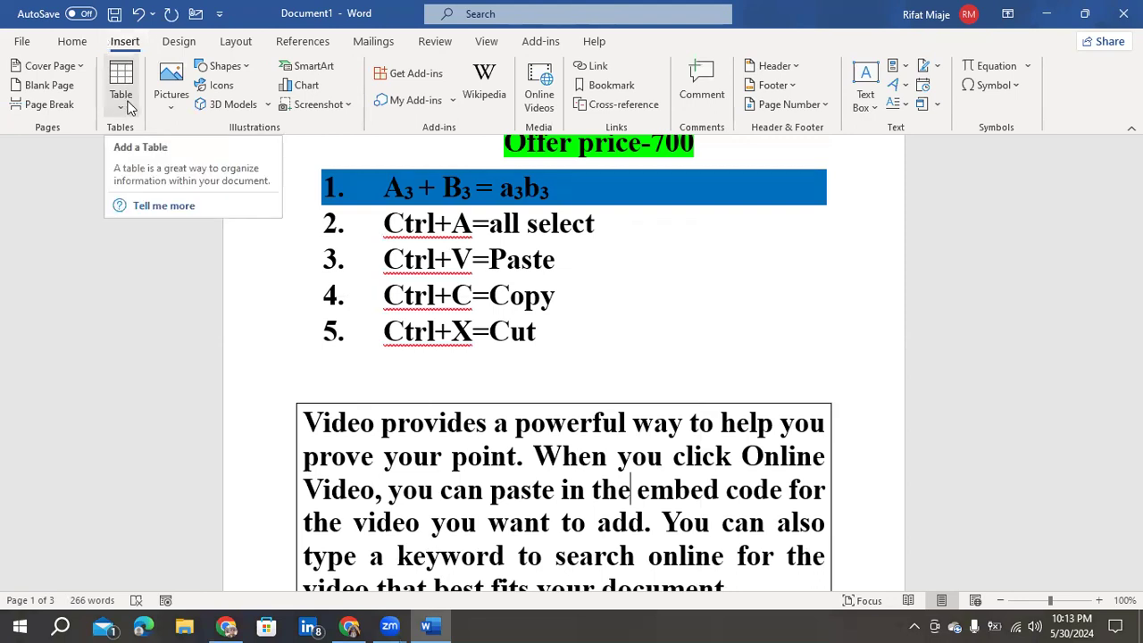
pyautogui.scroll(-3, 581, 238)
pyautogui.click(575, 207)
pyautogui.press('Return')
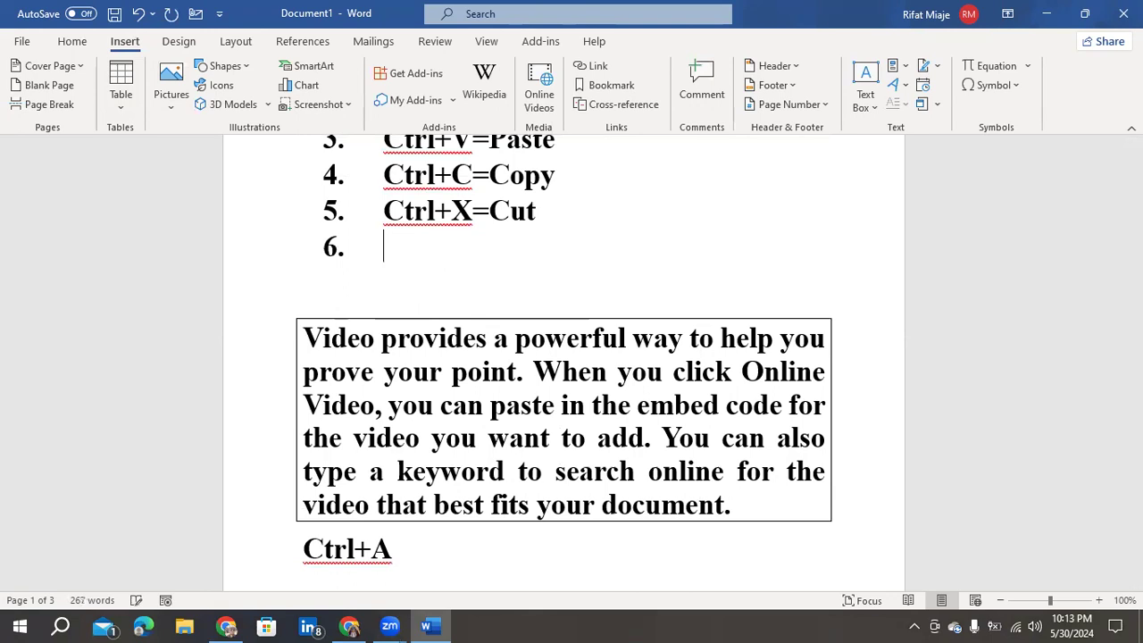
pyautogui.press('BackSpace')
pyautogui.press('Return')
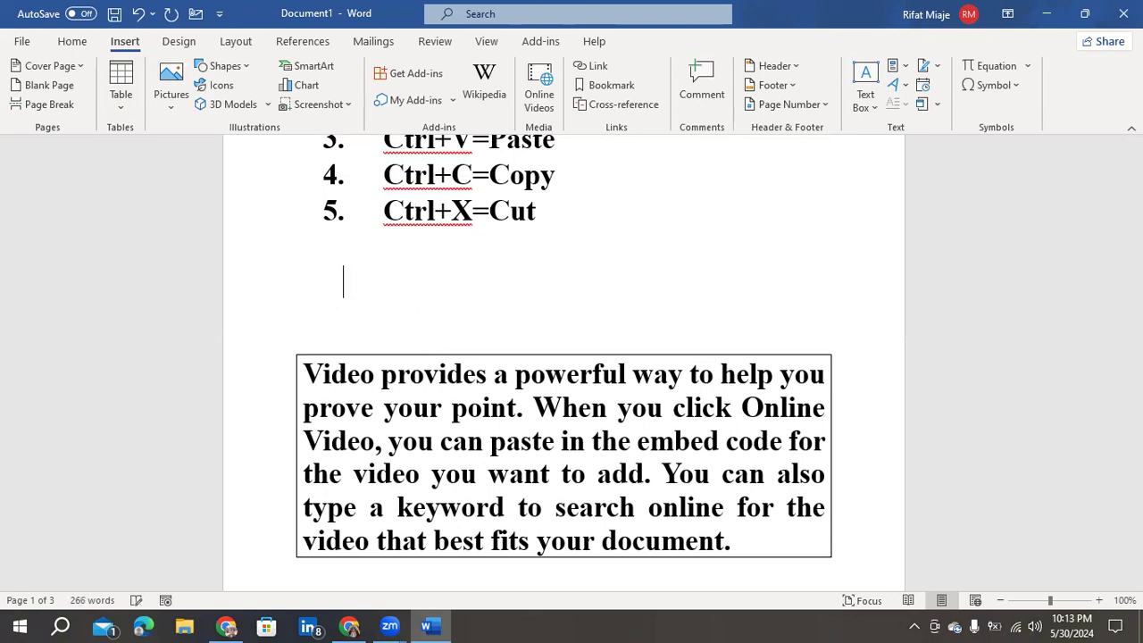
# Step: Insert the picture "High authority local citation" from this device's Downloads folder below the numbered list
pyautogui.click(176, 105)
pyautogui.click(187, 157)
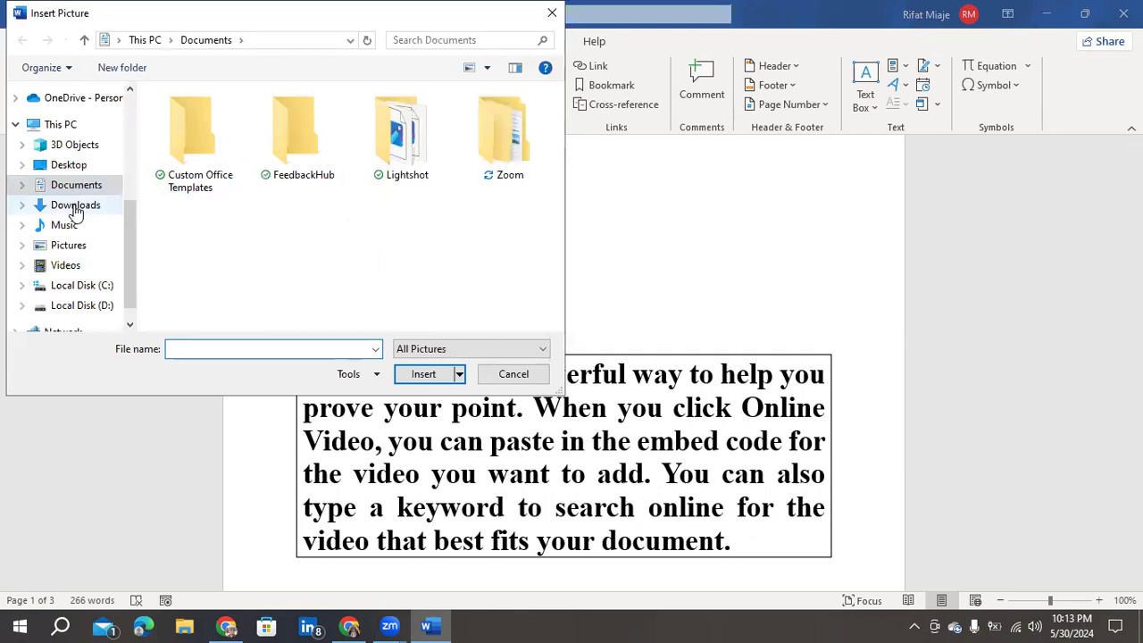
pyautogui.click(75, 207)
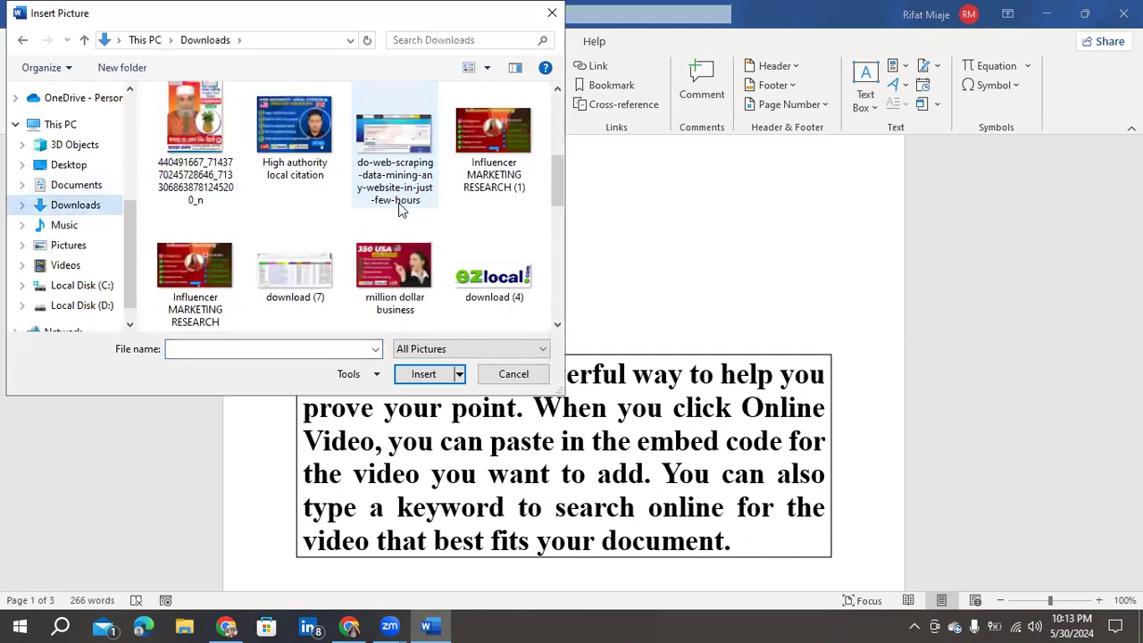
pyautogui.click(295, 138)
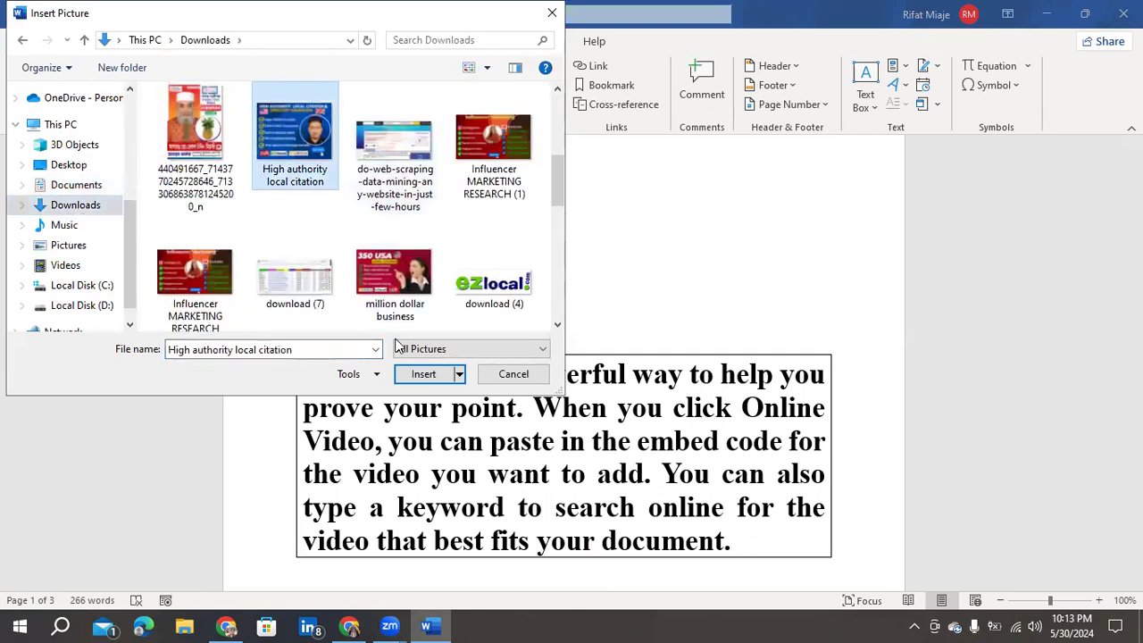
pyautogui.click(424, 374)
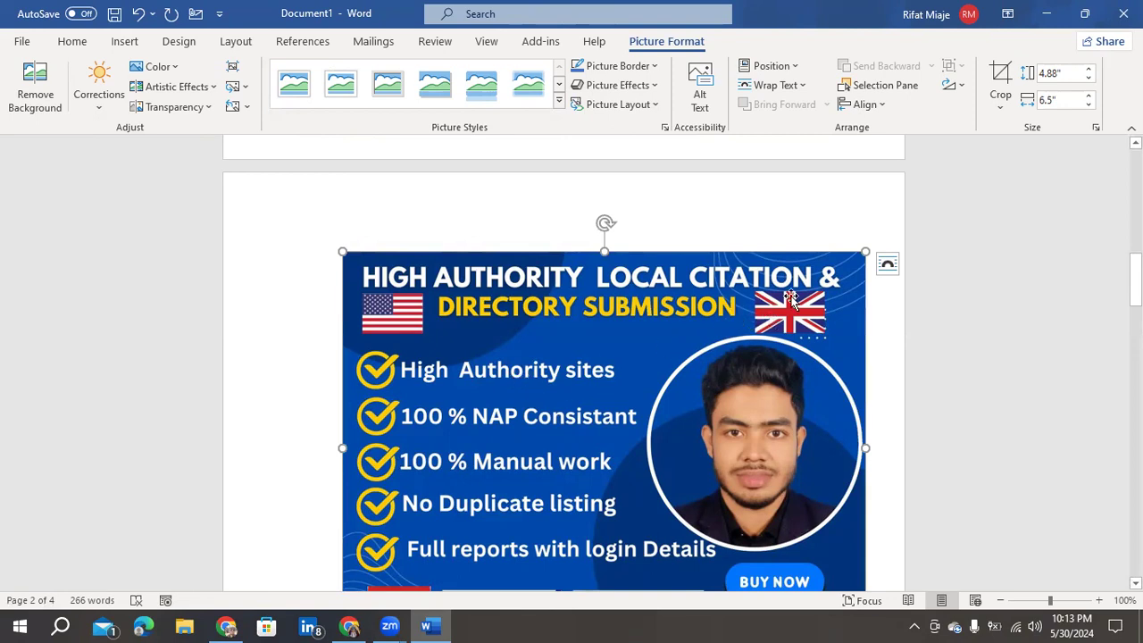
# Step: Try the Behind Text wrapping option on the inserted picture and undo it
pyautogui.click(886, 268)
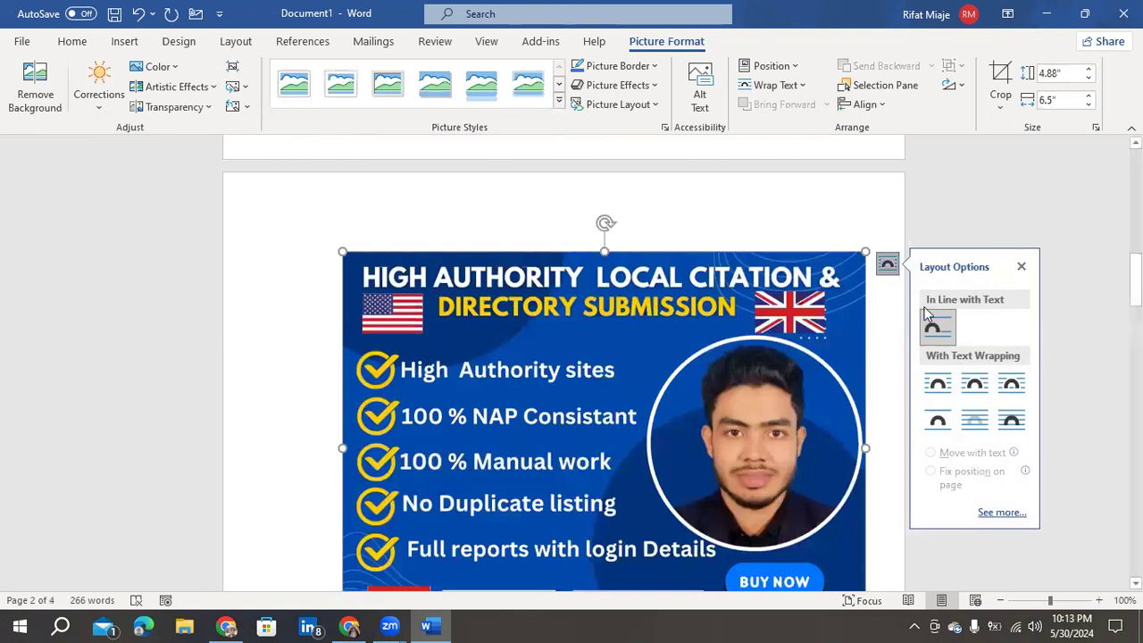
pyautogui.click(976, 419)
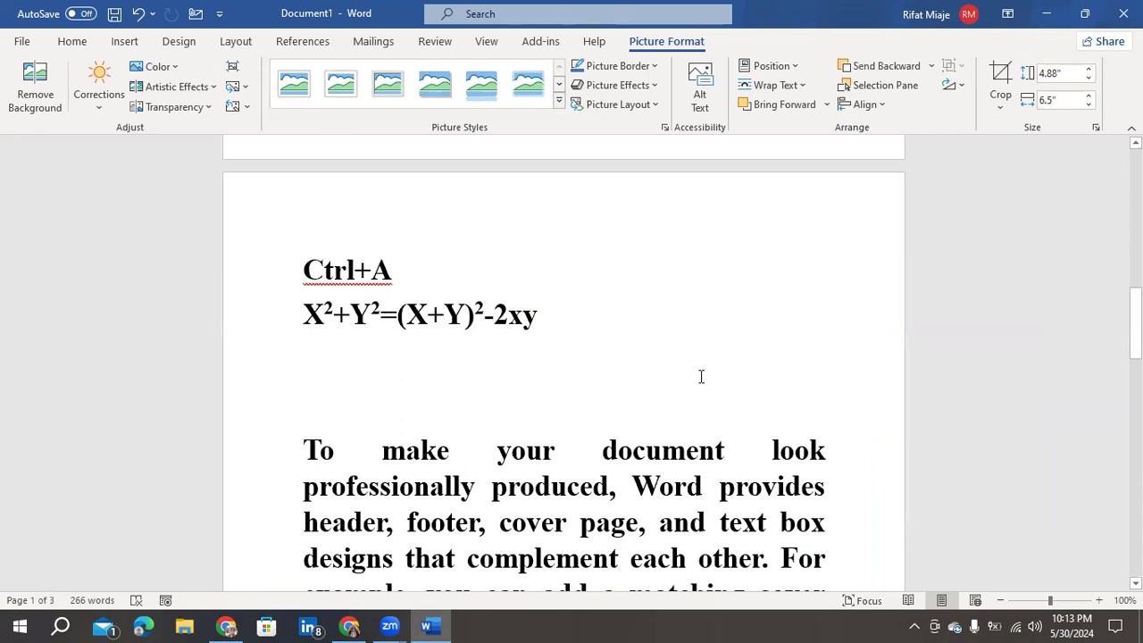
pyautogui.hotkey('ctrl', 'z')
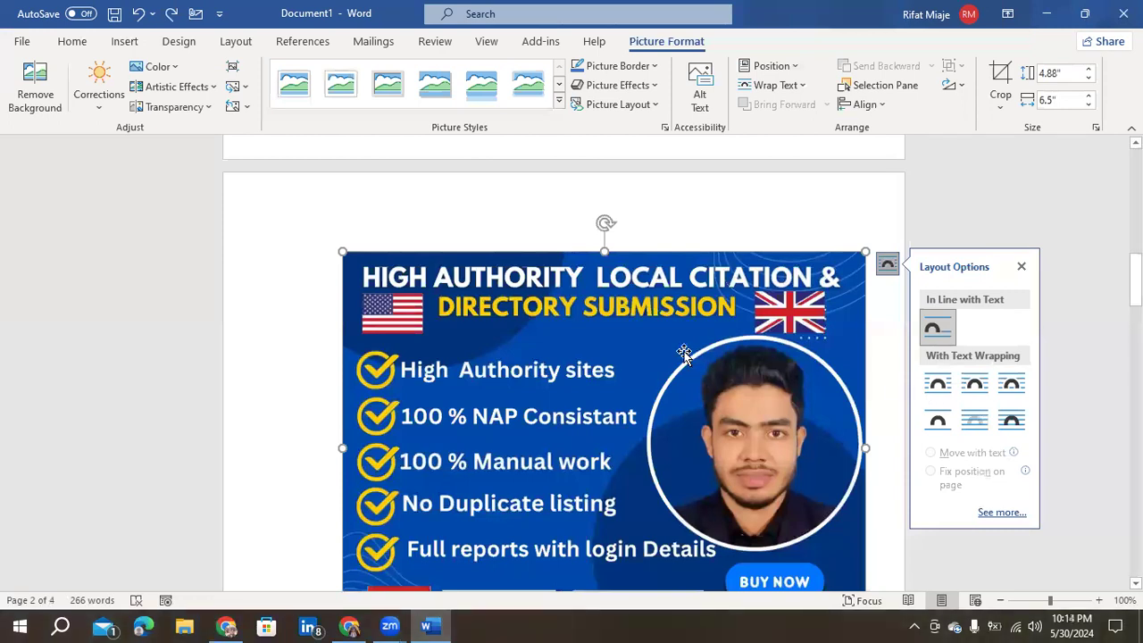
# Step: Set the text wrapping of the inserted picture to Through and try to move the picture up the page
pyautogui.click(651, 328)
pyautogui.moveTo(630, 325); pyautogui.dragTo(576, 301)
pyautogui.click(887, 267)
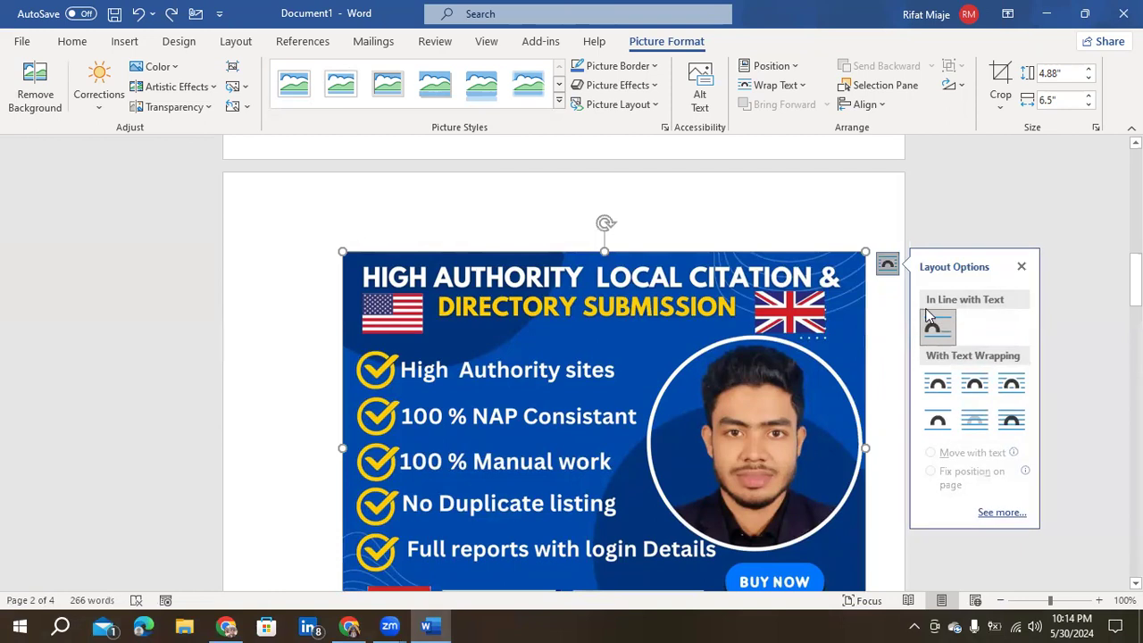
pyautogui.click(1011, 384)
pyautogui.moveTo(688, 318); pyautogui.dragTo(657, 259)
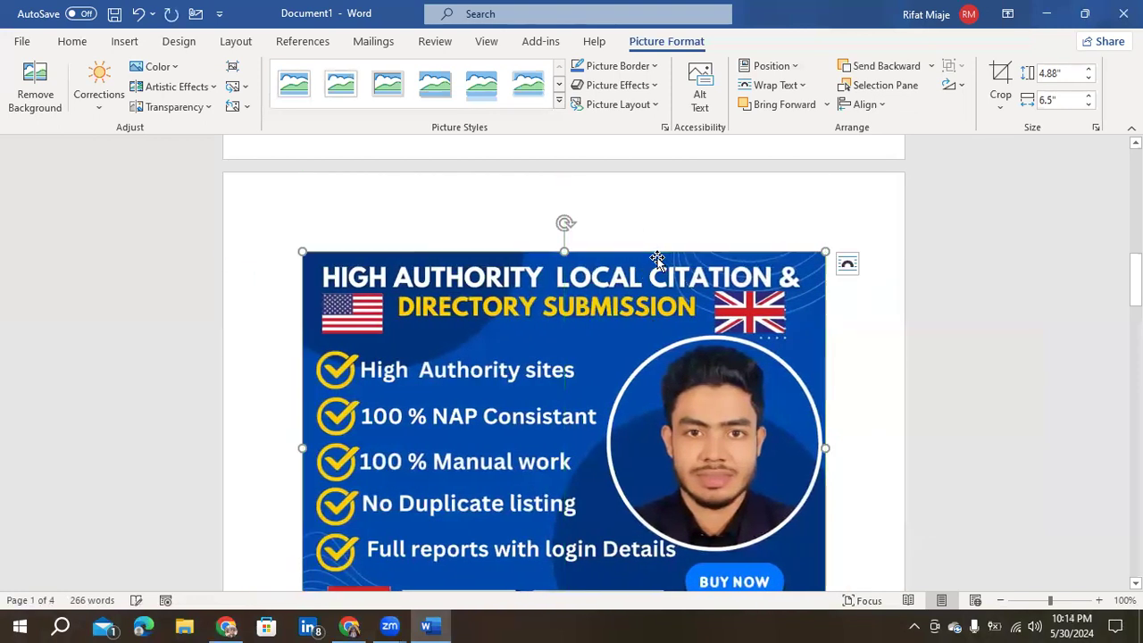
# Step: Set the picture's text wrapping to Top and Bottom and reposition it in line with the left page margin
pyautogui.click(847, 264)
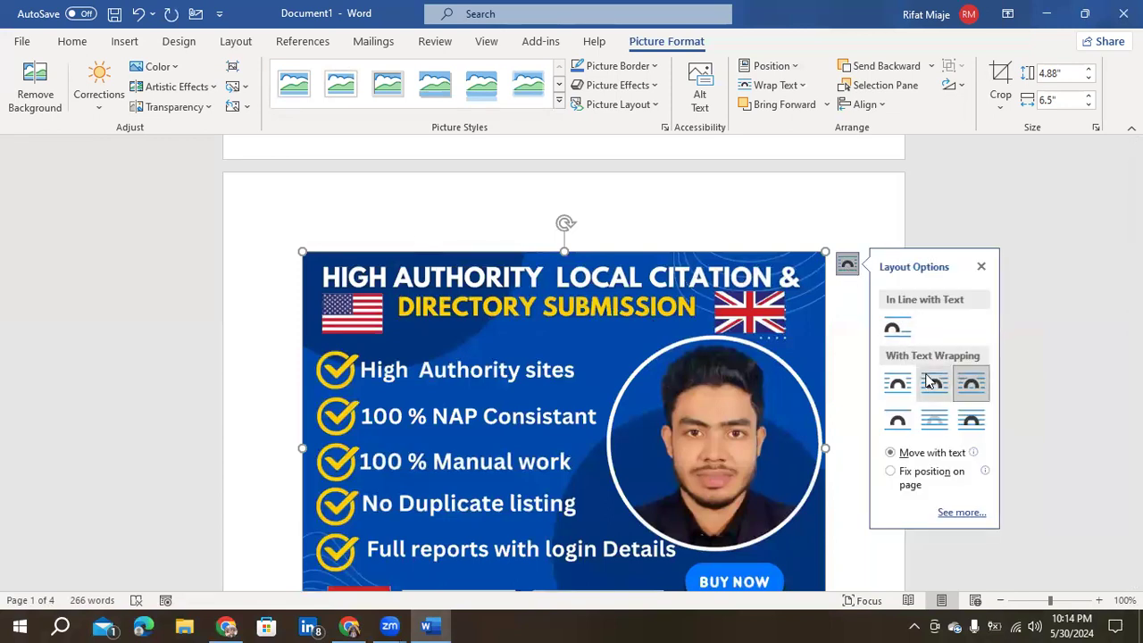
pyautogui.click(898, 419)
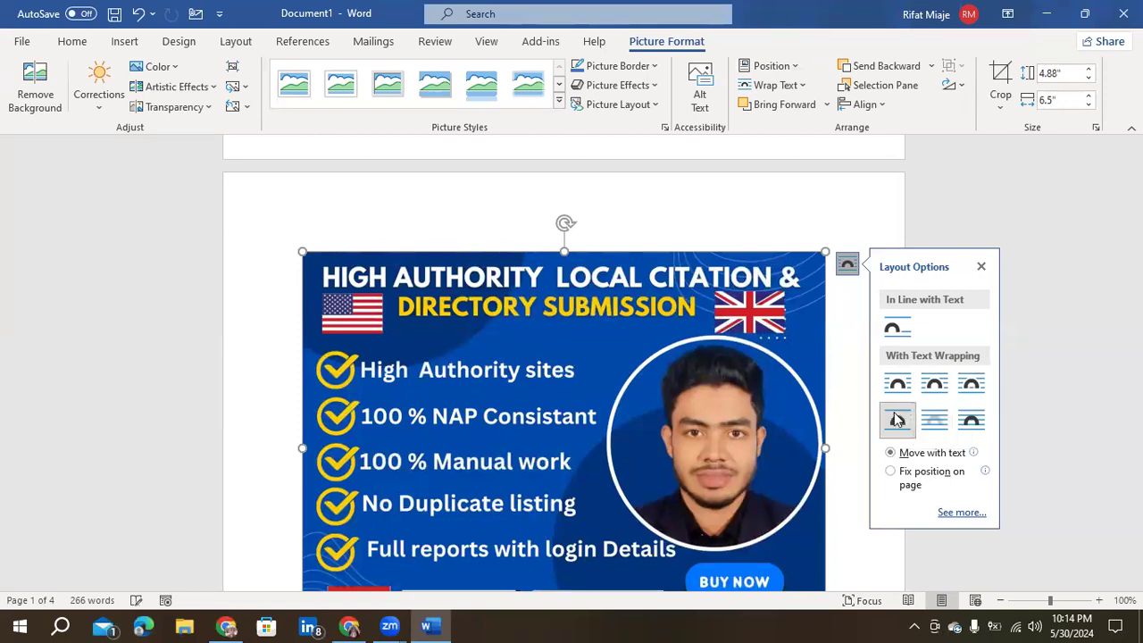
pyautogui.moveTo(606, 297); pyautogui.dragTo(616, 235)
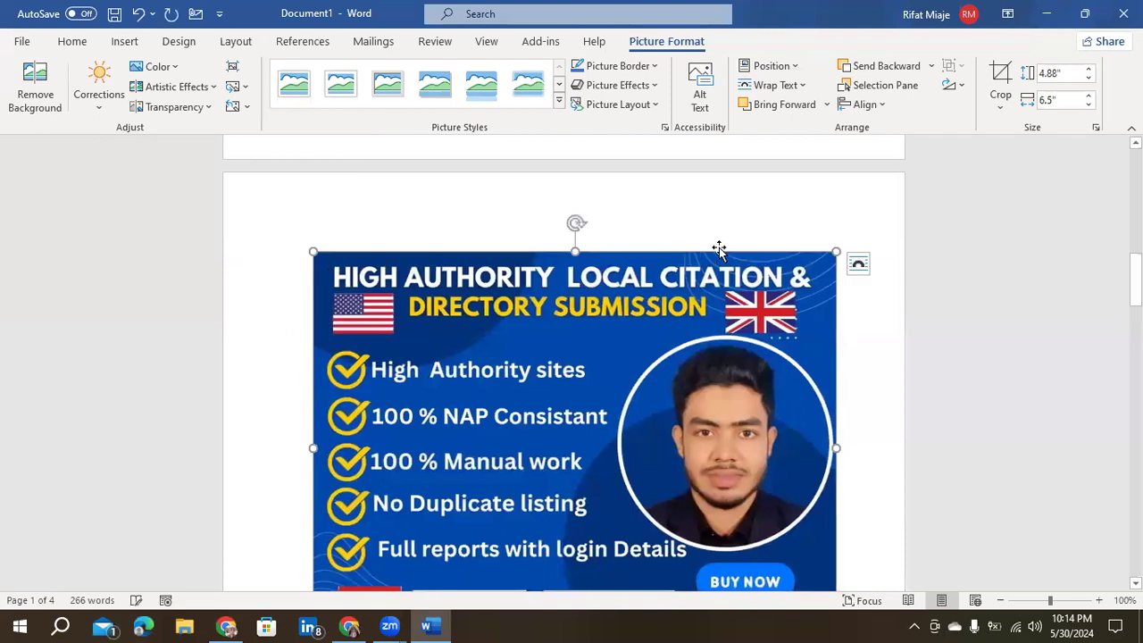
pyautogui.click(857, 264)
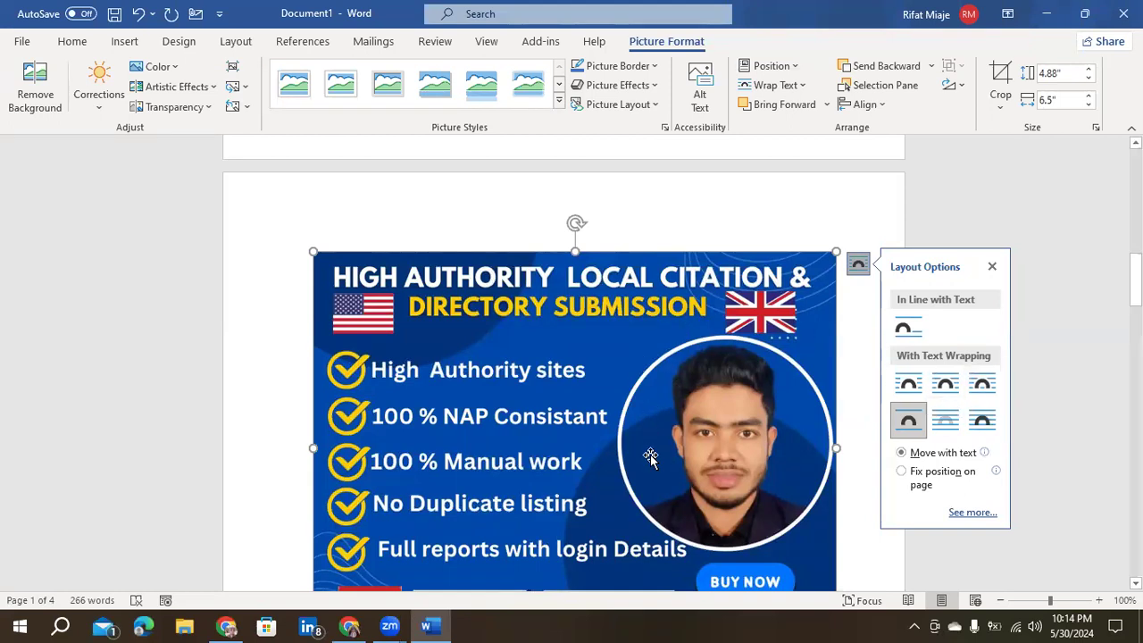
pyautogui.moveTo(547, 382); pyautogui.dragTo(542, 382)
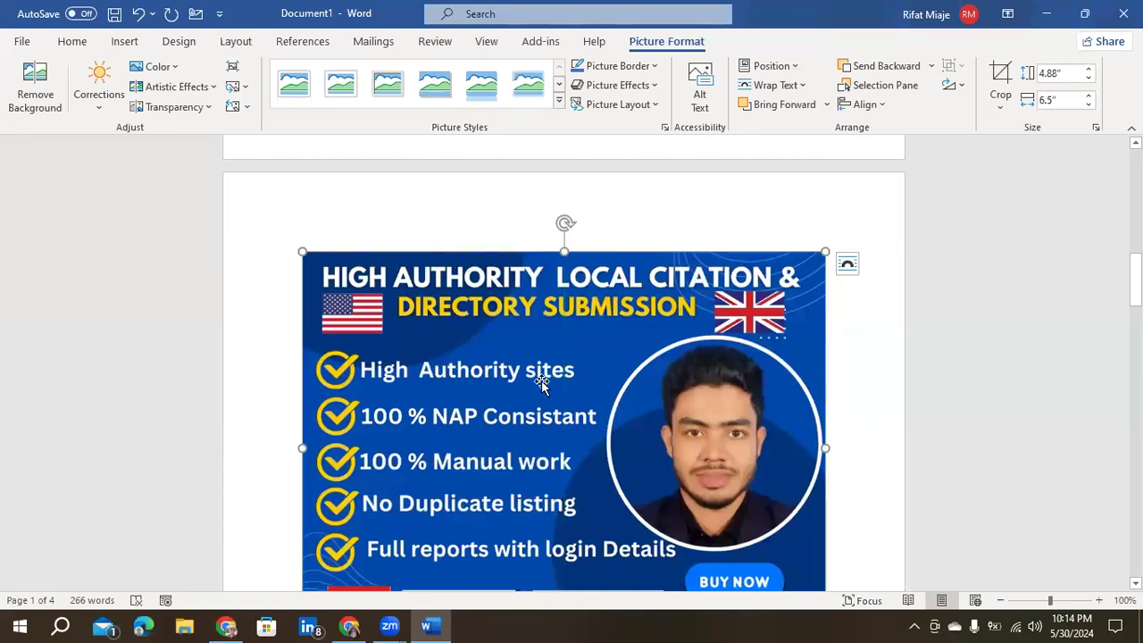
# Step: Examine the picture's placement between list items 4 and 5, and look over the gallery of available shapes
pyautogui.scroll(-3, 542, 382)
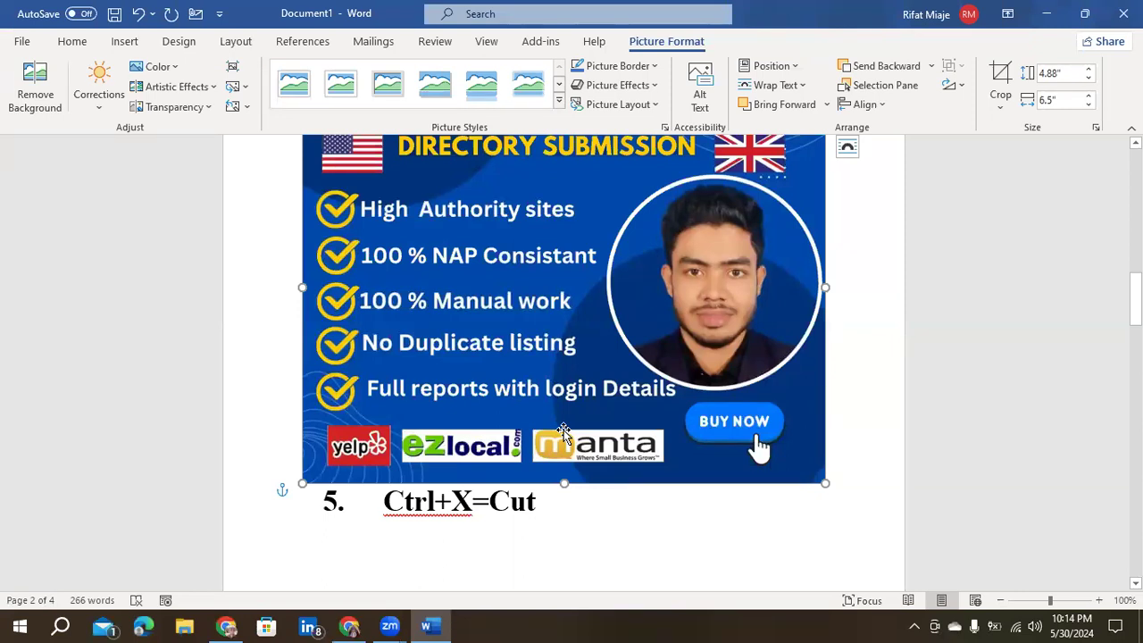
pyautogui.scroll(2, 563, 431)
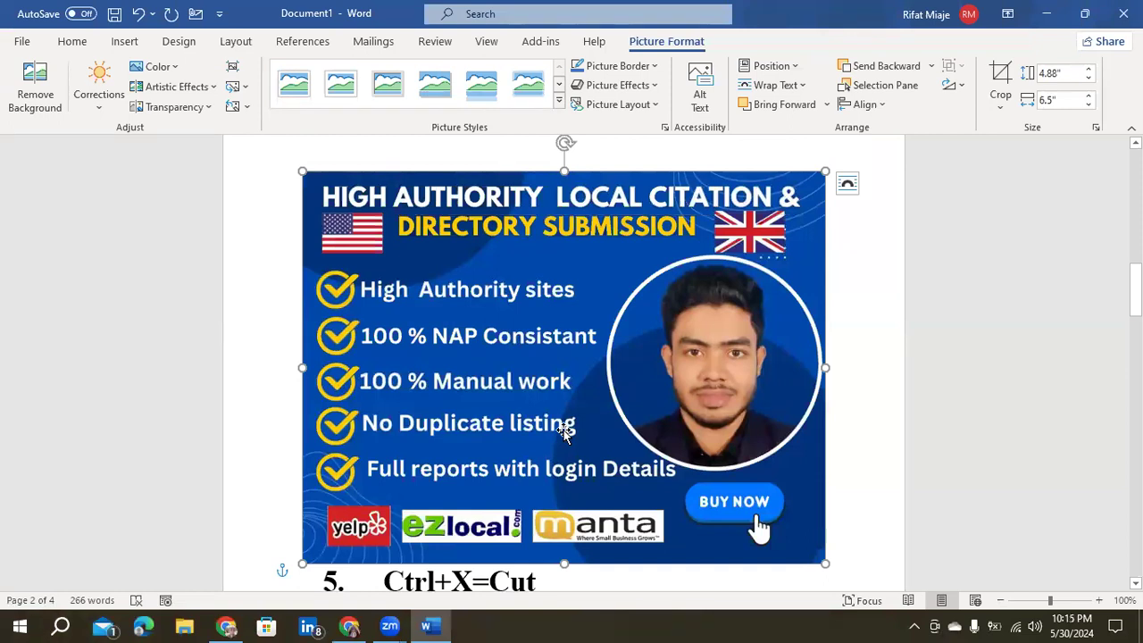
pyautogui.scroll(4, 563, 431)
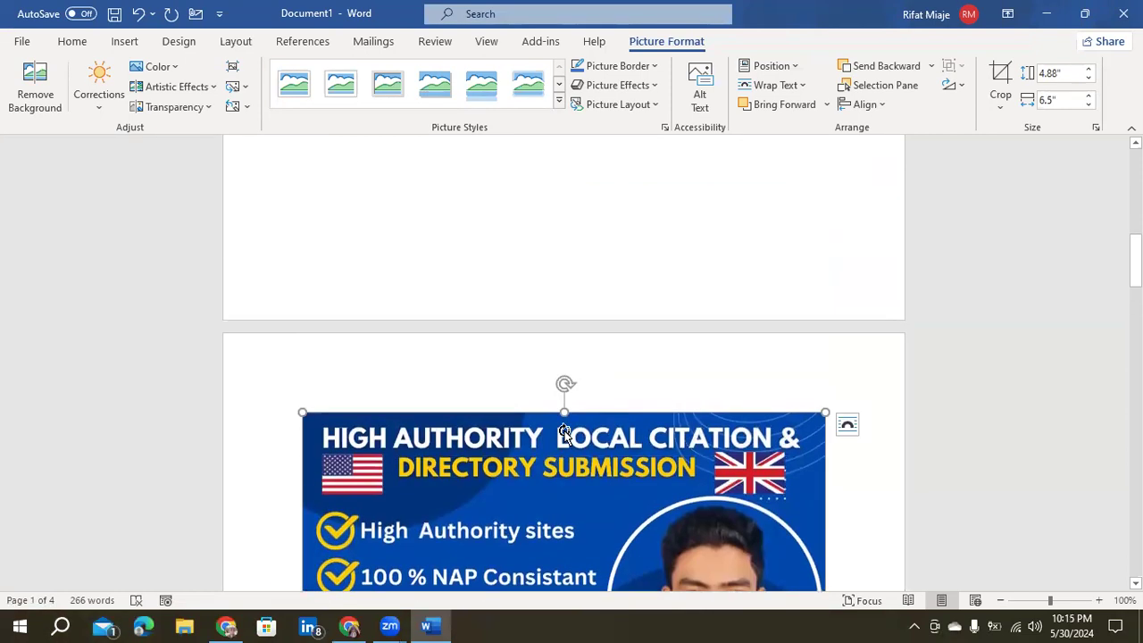
pyautogui.scroll(10, 563, 432)
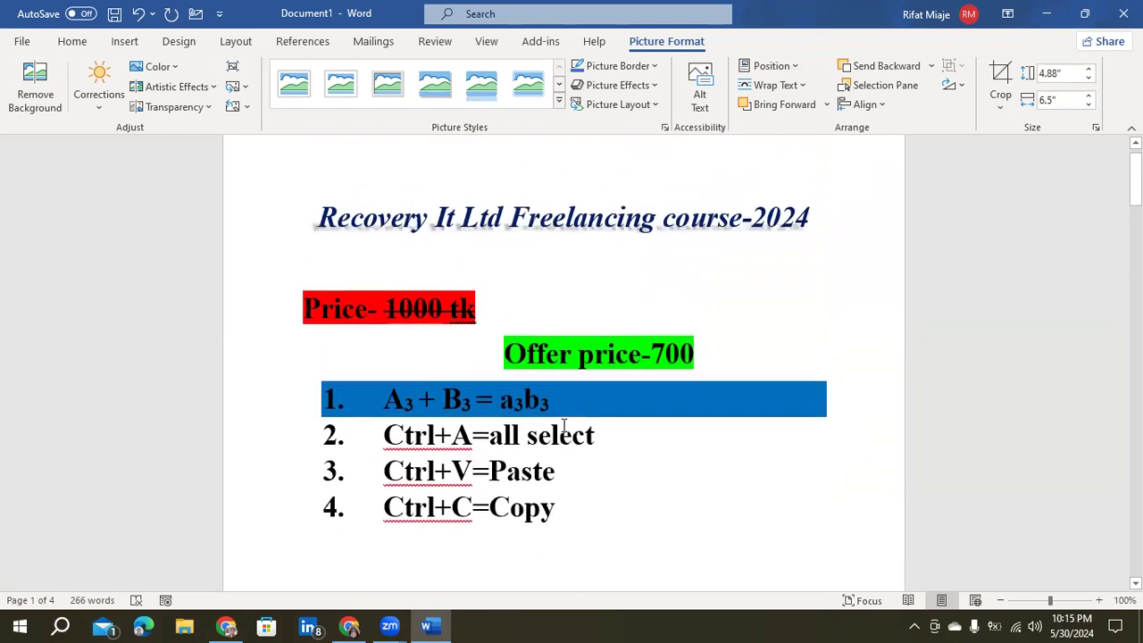
pyautogui.scroll(1, 563, 426)
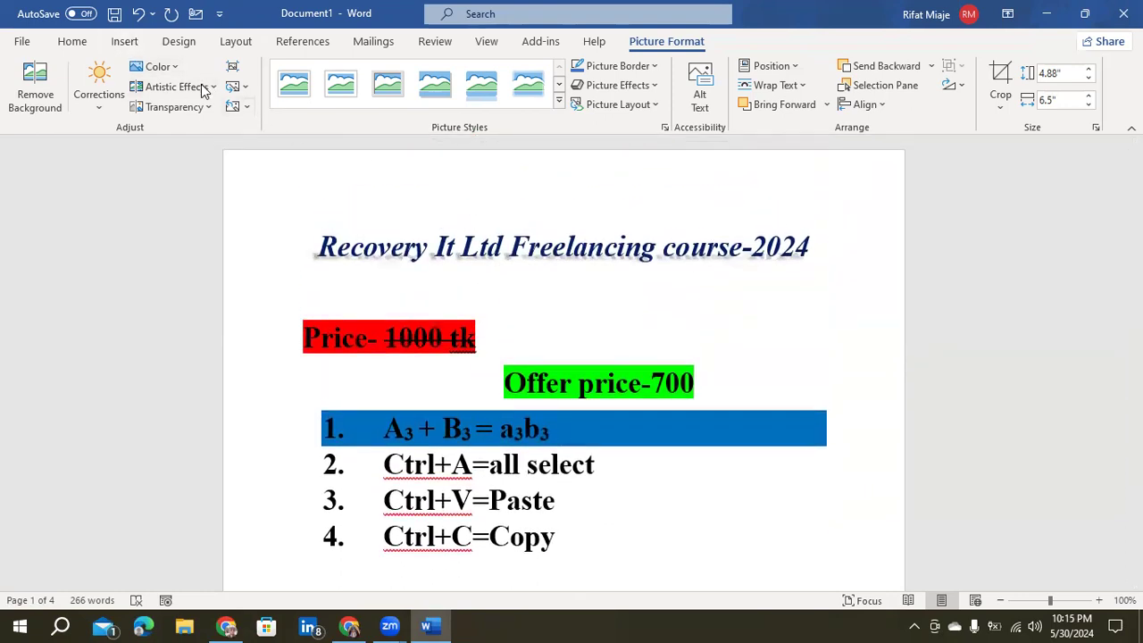
pyautogui.click(116, 50)
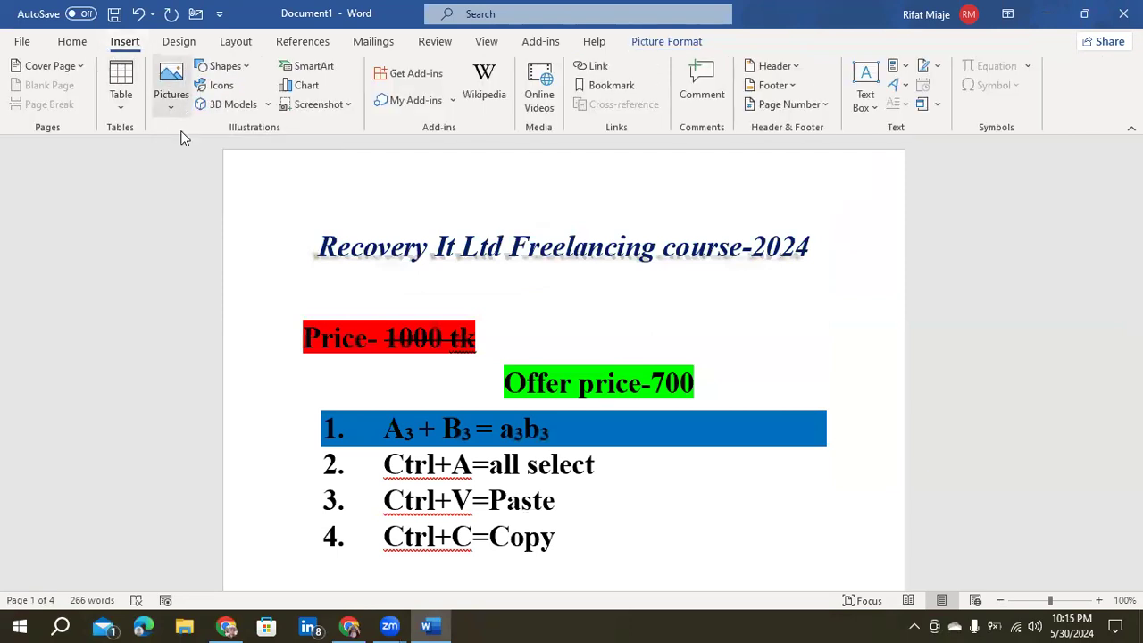
pyautogui.scroll(-2, 481, 390)
pyautogui.scroll(-8, 482, 386)
pyautogui.scroll(2, 516, 416)
pyautogui.scroll(-3, 519, 423)
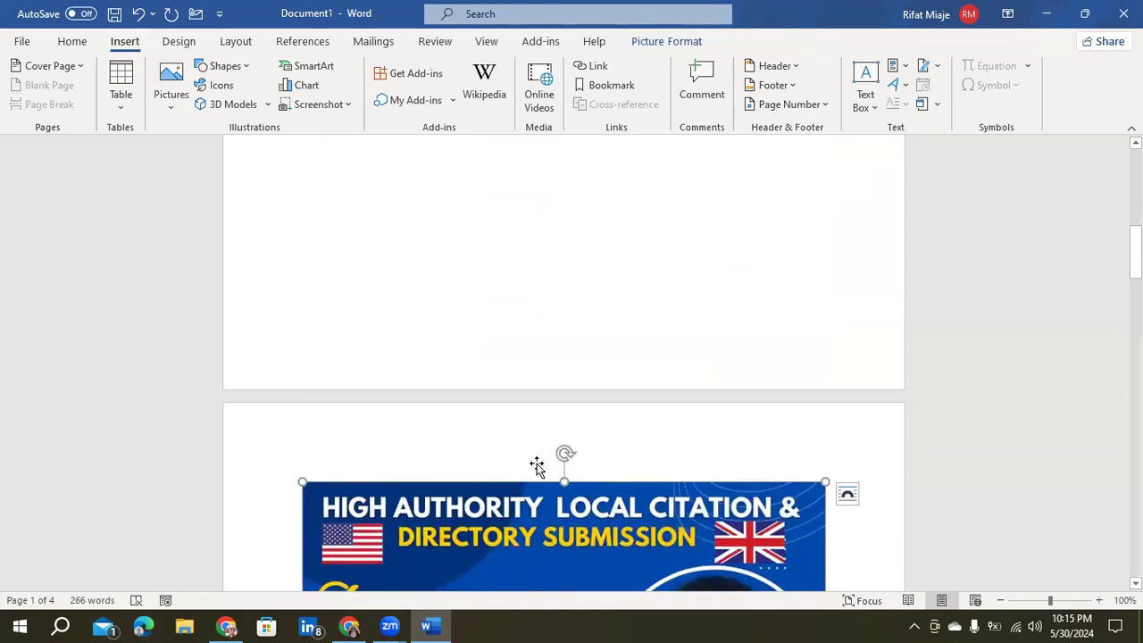
pyautogui.scroll(-3, 537, 466)
pyautogui.scroll(1, 537, 466)
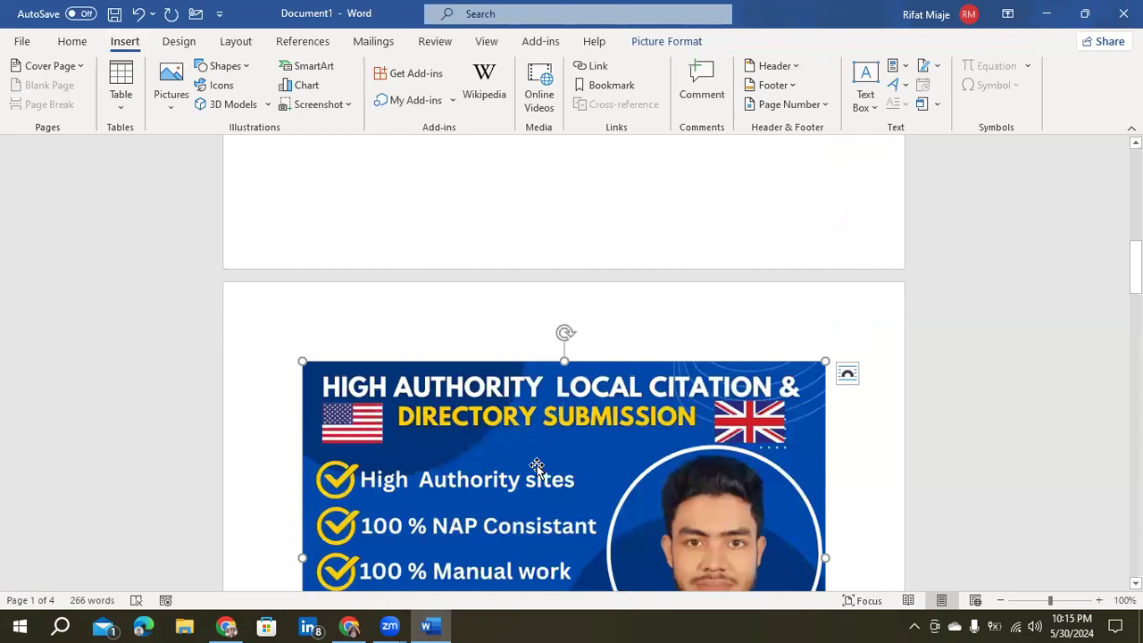
pyautogui.scroll(15, 536, 465)
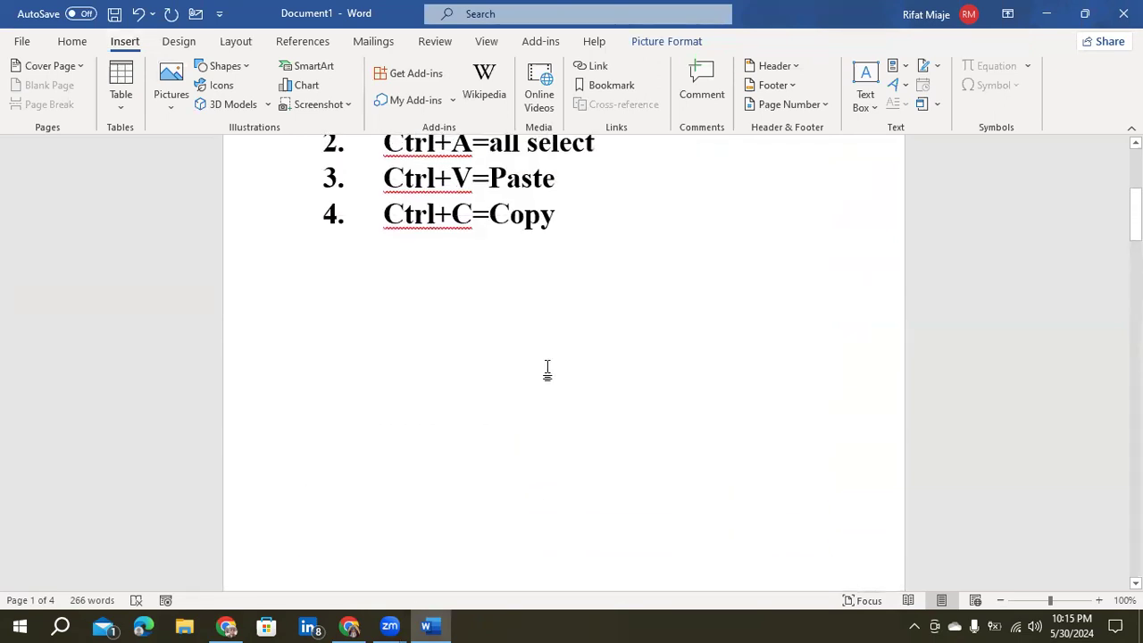
pyautogui.scroll(2, 545, 359)
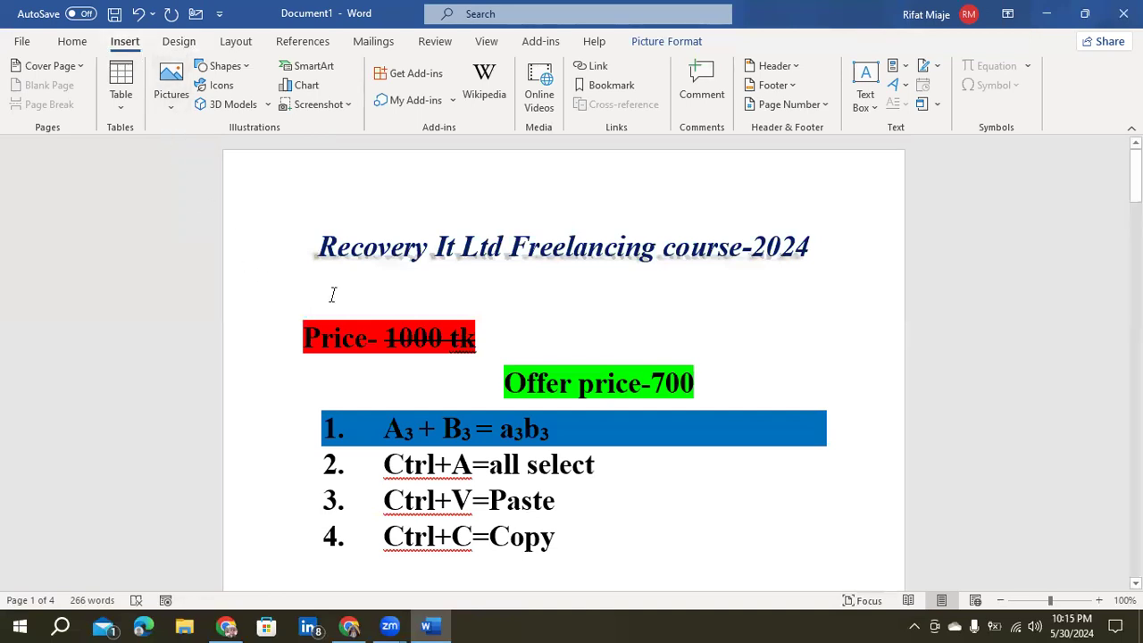
pyautogui.click(223, 67)
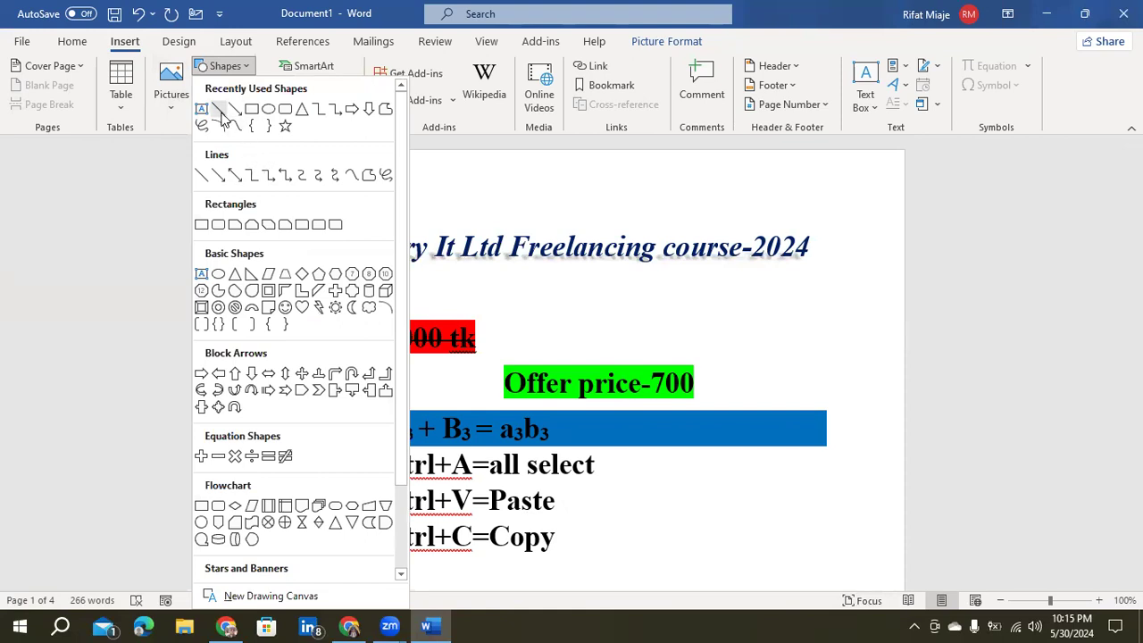
pyautogui.click(536, 203)
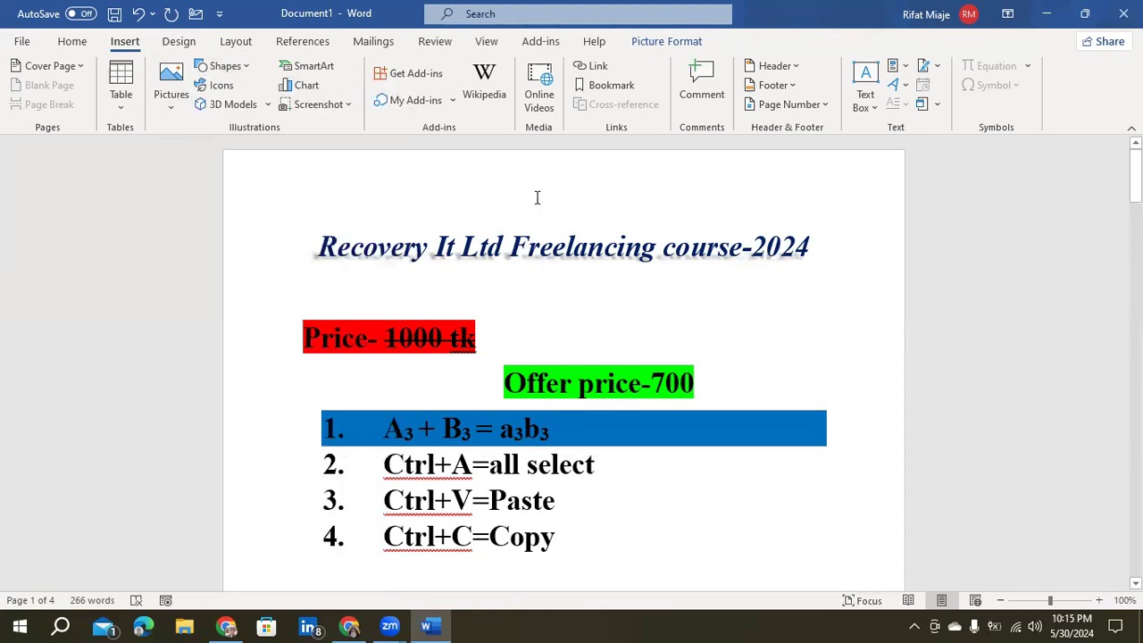
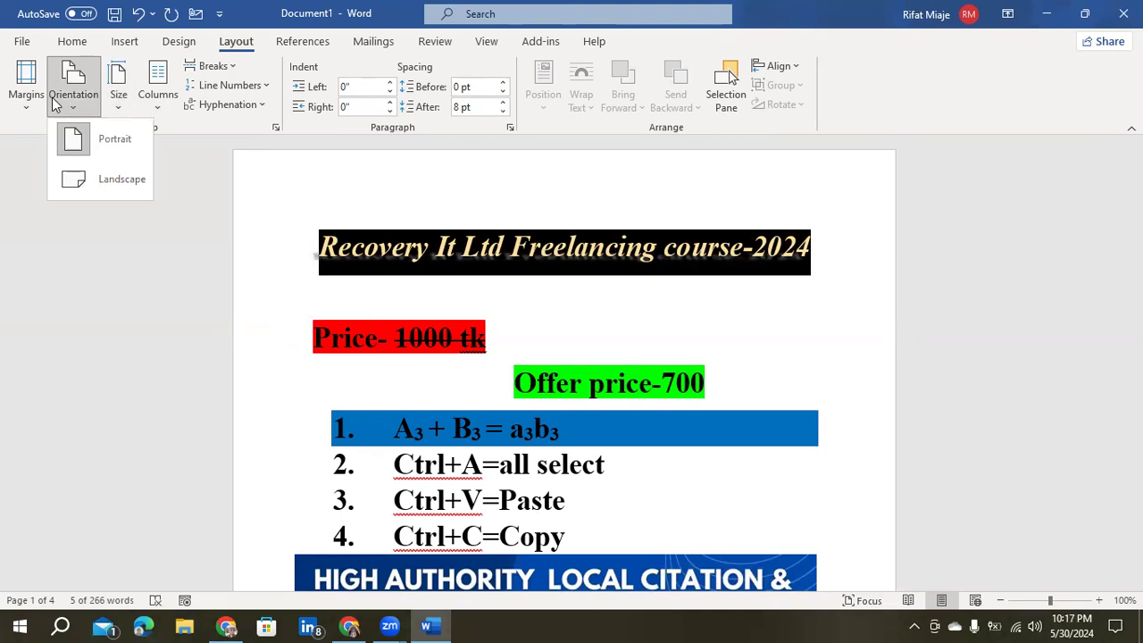
# Step: Apply the Normal page margins and switch them to the Moderate preset
pyautogui.click(25, 100)
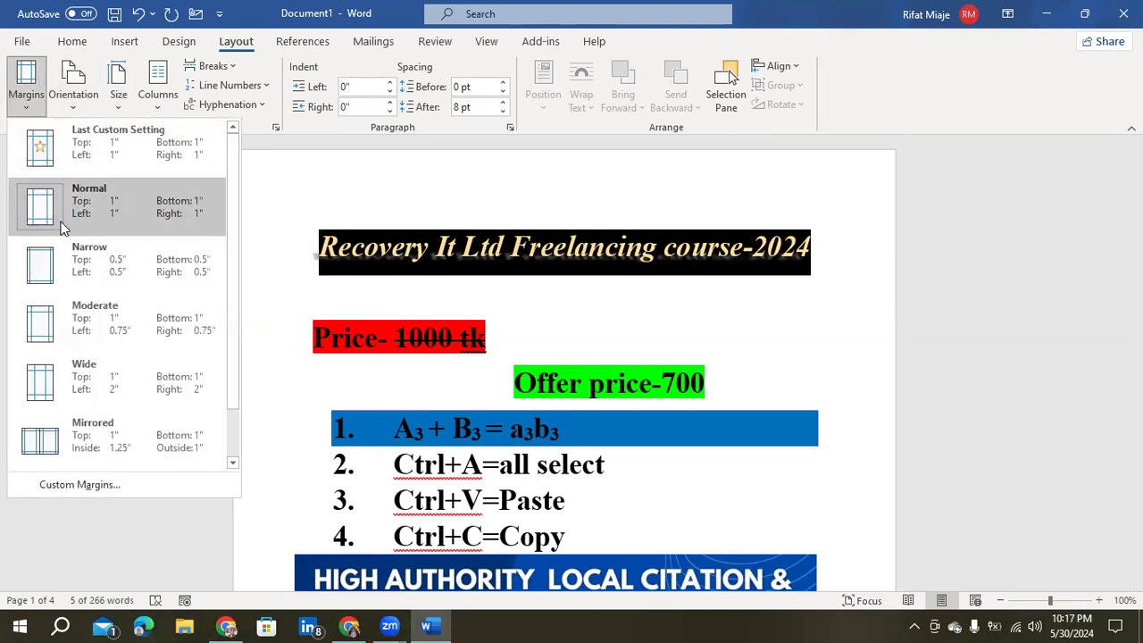
pyautogui.click(35, 210)
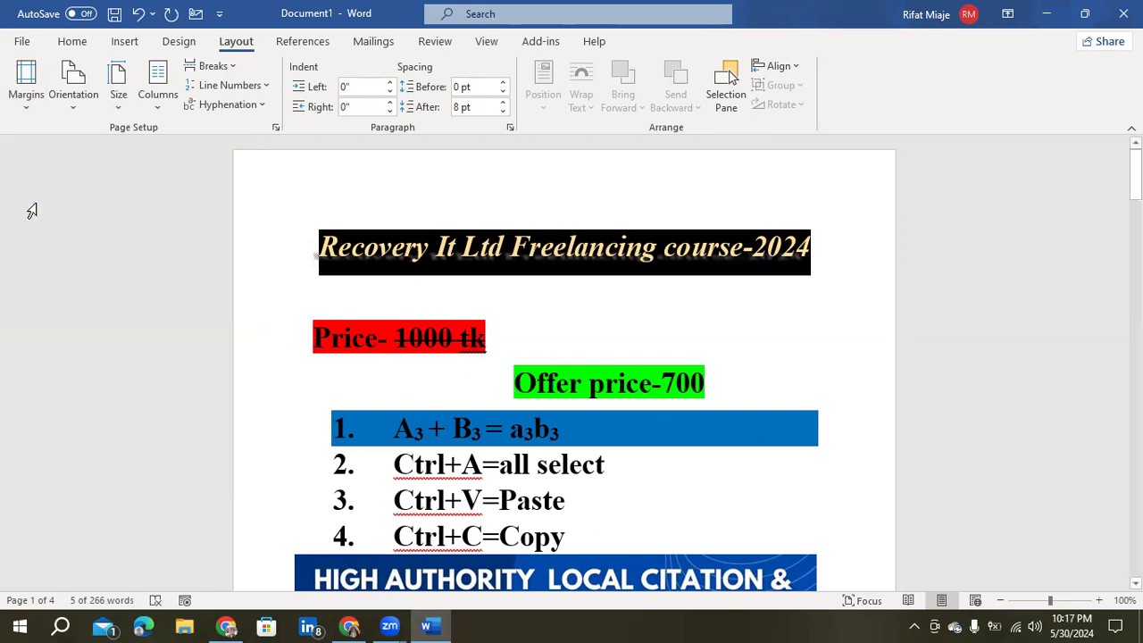
pyautogui.click(27, 114)
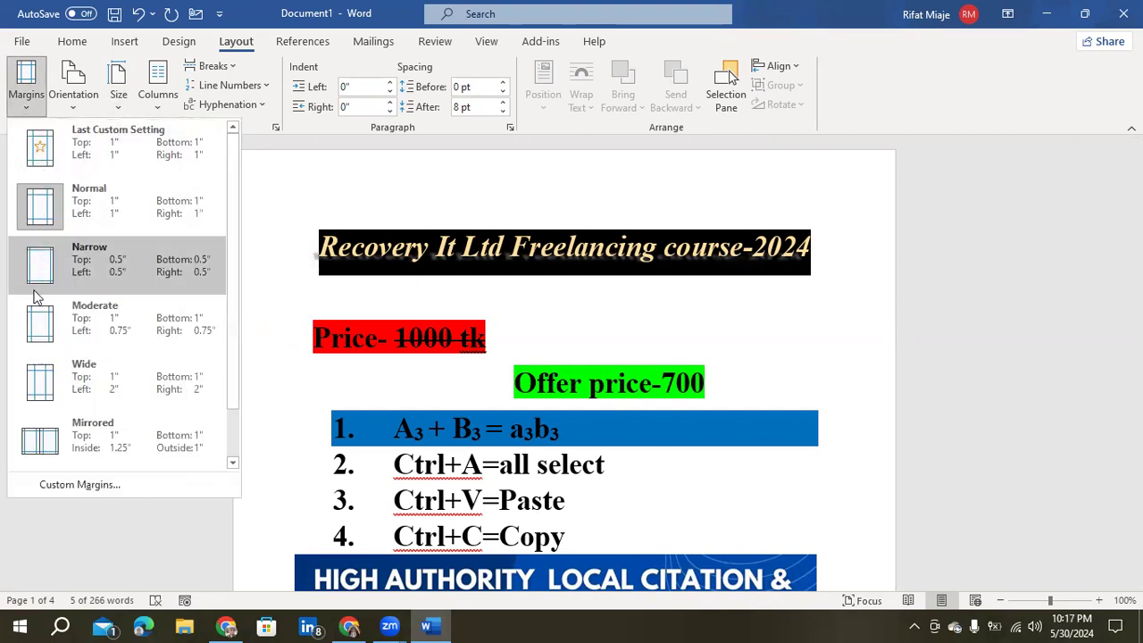
pyautogui.click(32, 319)
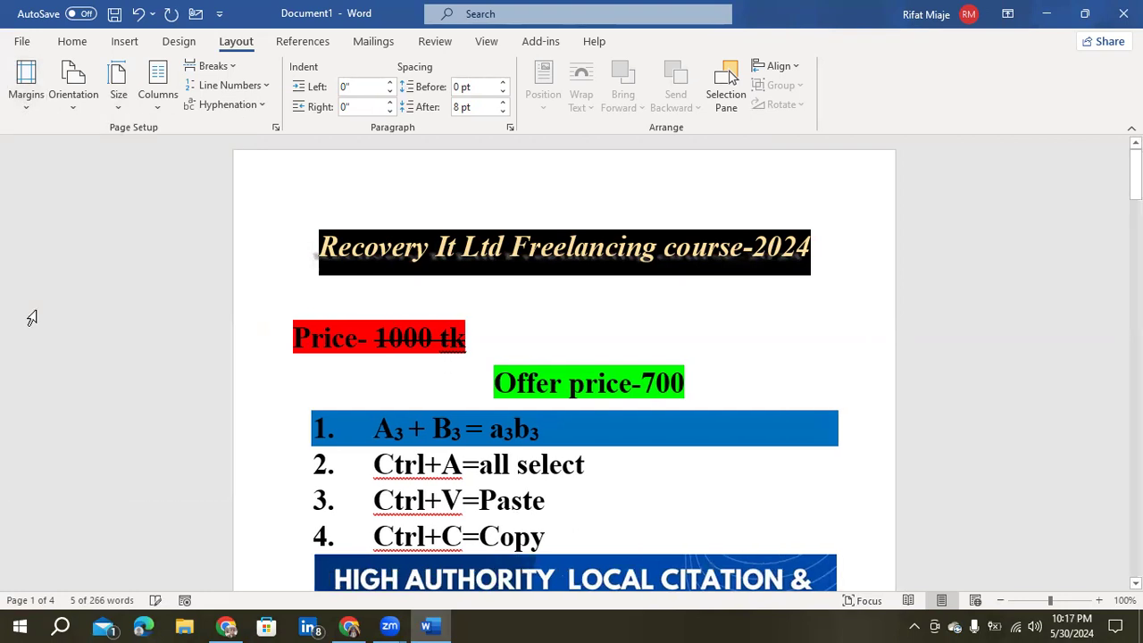
# Step: Apply the Last Custom Setting margins of 1" and switch back to the Moderate preset
pyautogui.click(27, 110)
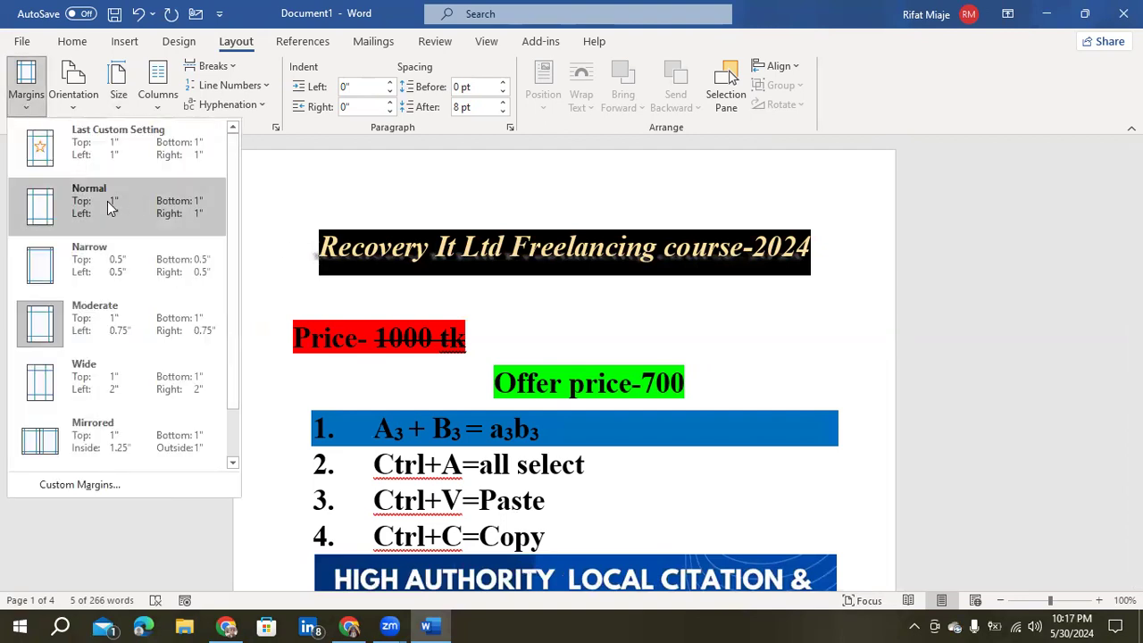
pyautogui.click(79, 159)
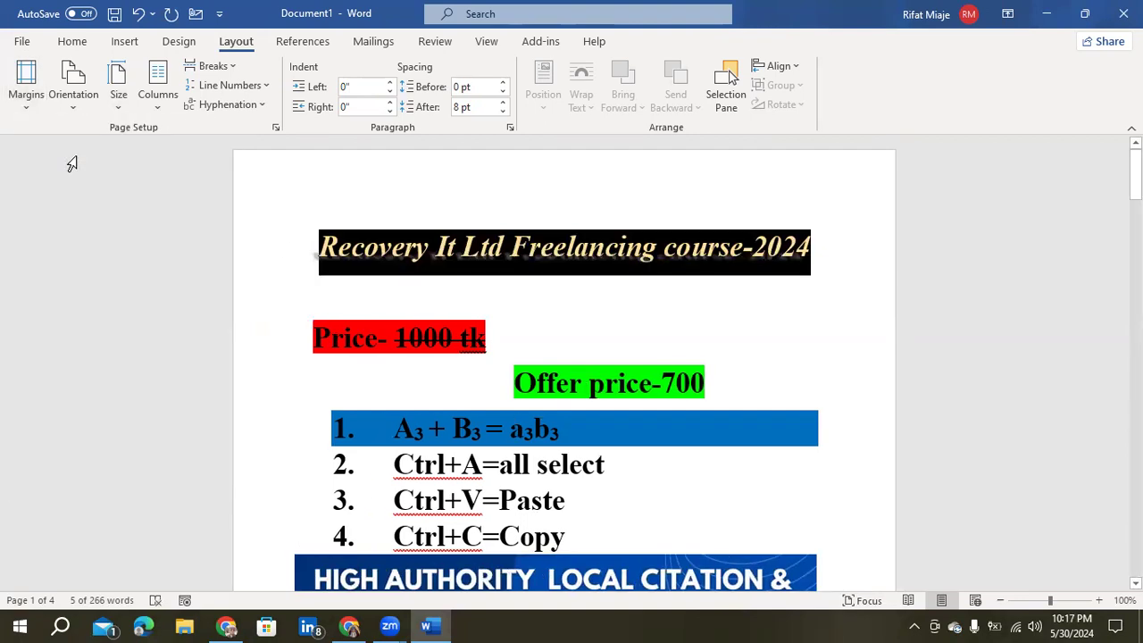
pyautogui.click(31, 105)
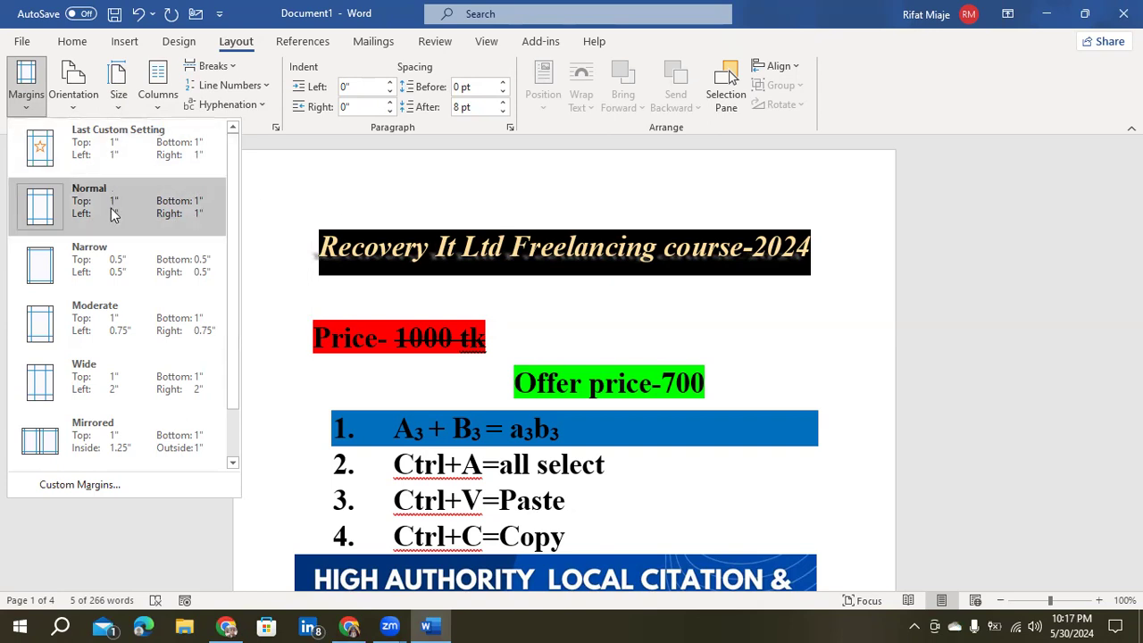
pyautogui.click(116, 328)
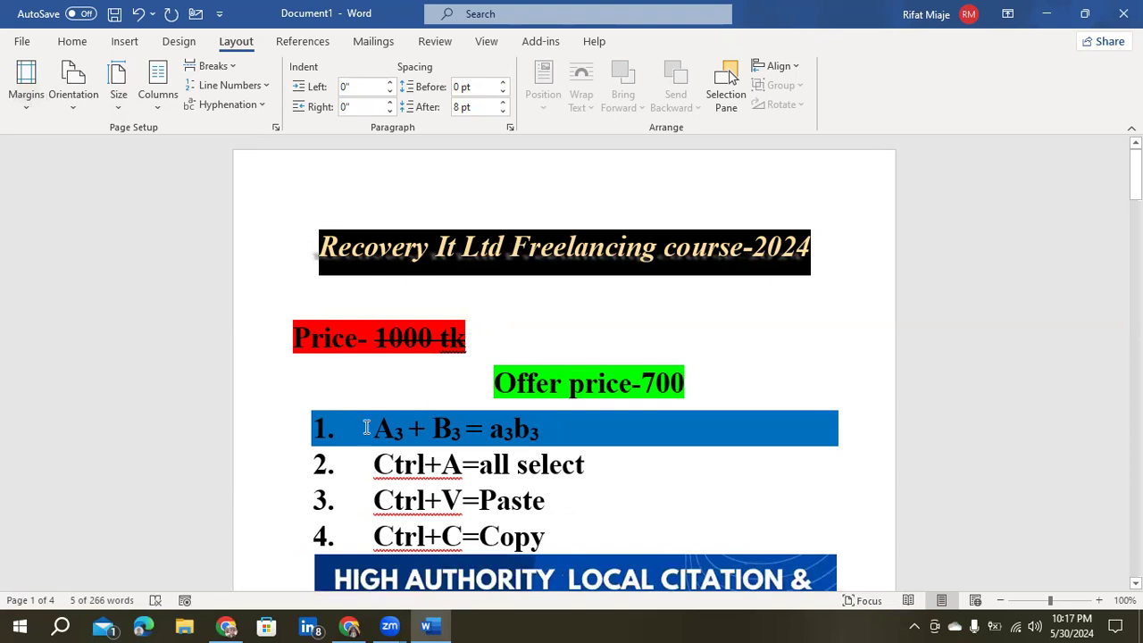
# Step: Set the page margins to the Last Custom Setting of 1" on all sides and check the page layout around the picture
pyautogui.click(29, 97)
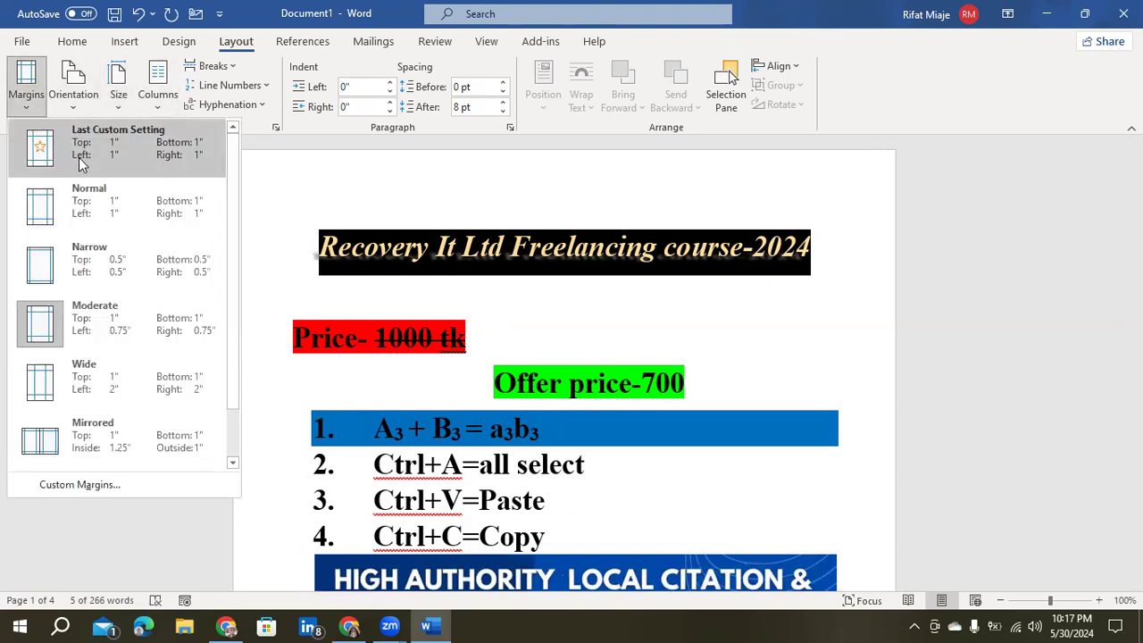
pyautogui.click(78, 163)
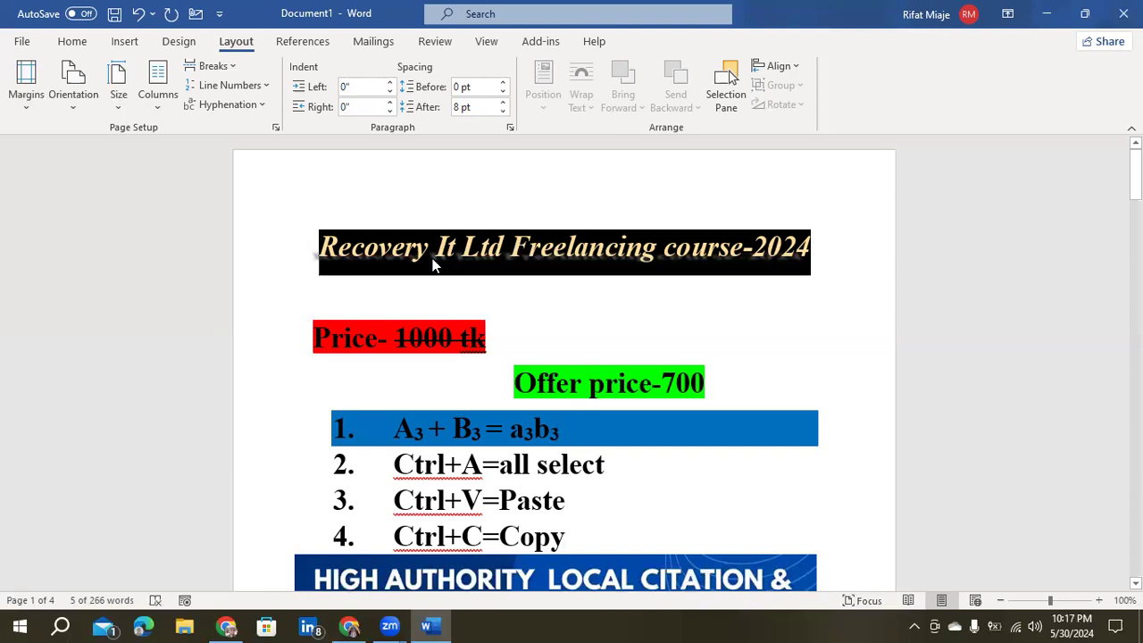
pyautogui.scroll(-10, 435, 268)
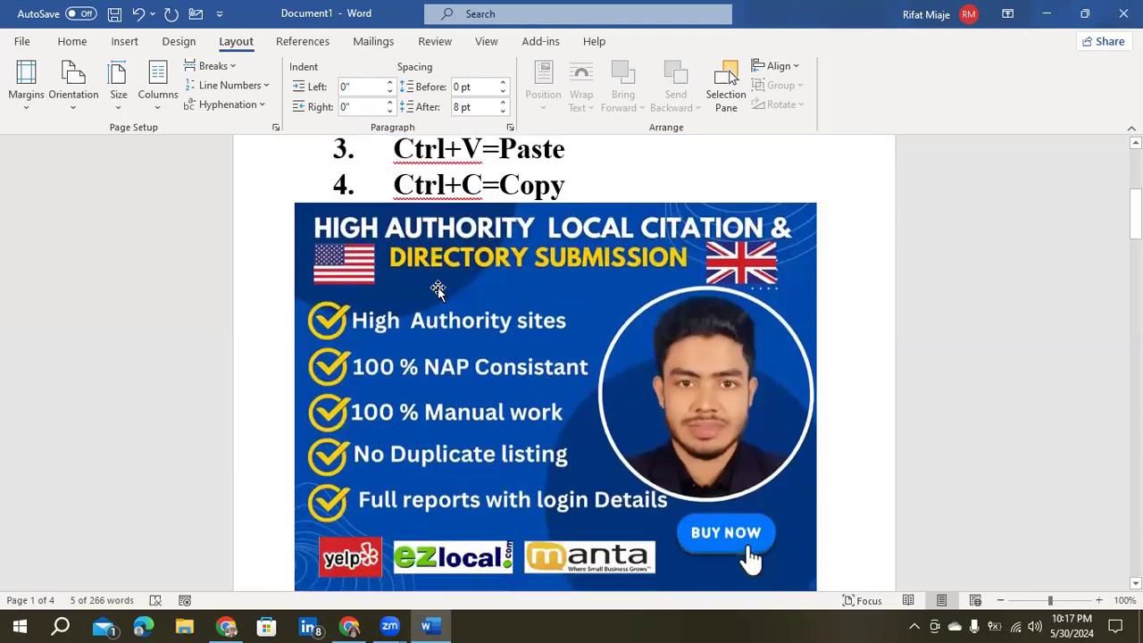
pyautogui.scroll(5, 440, 279)
pyautogui.scroll(-1, 576, 300)
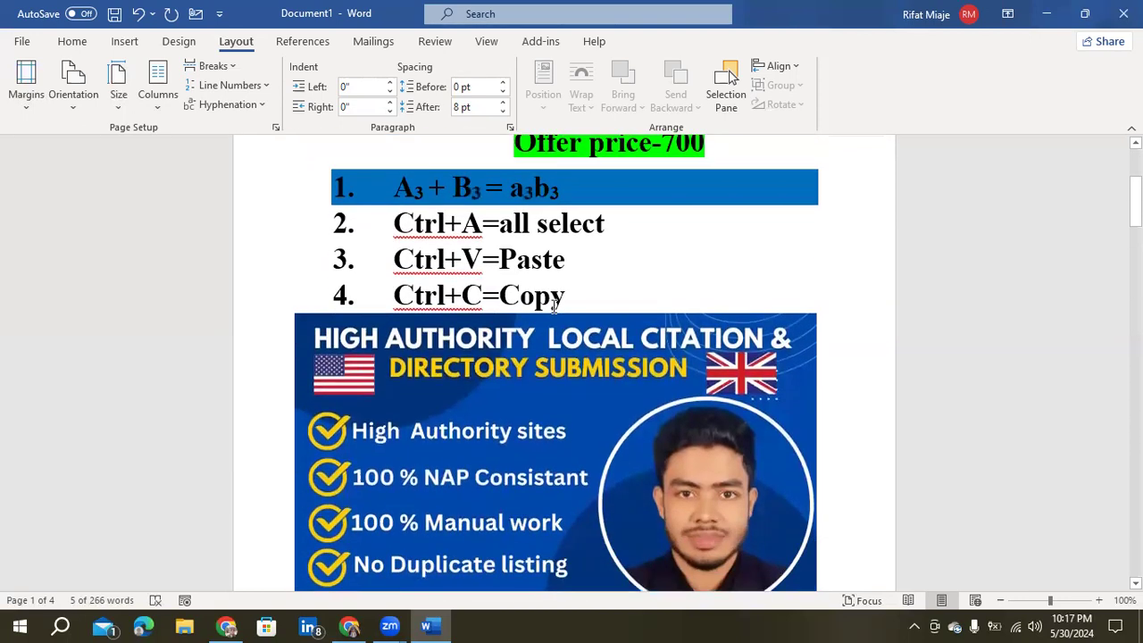
# Step: Insert a page break after the list item "Ctrl+C=Copy" and check how the following content moves to the next page
pyautogui.click(576, 299)
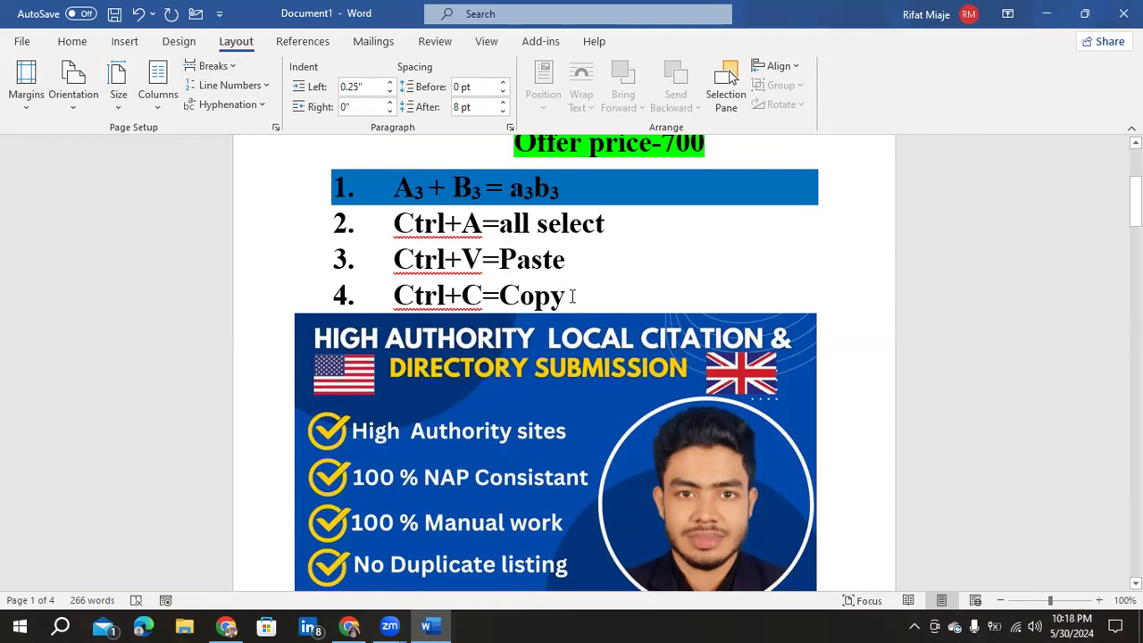
pyautogui.click(219, 71)
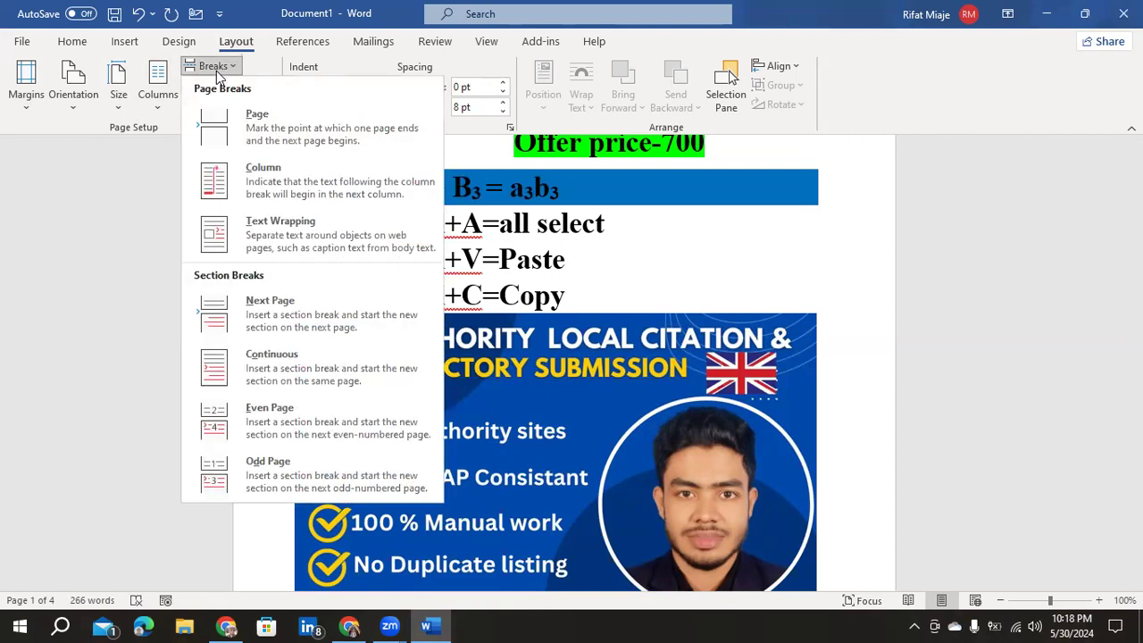
pyautogui.click(261, 128)
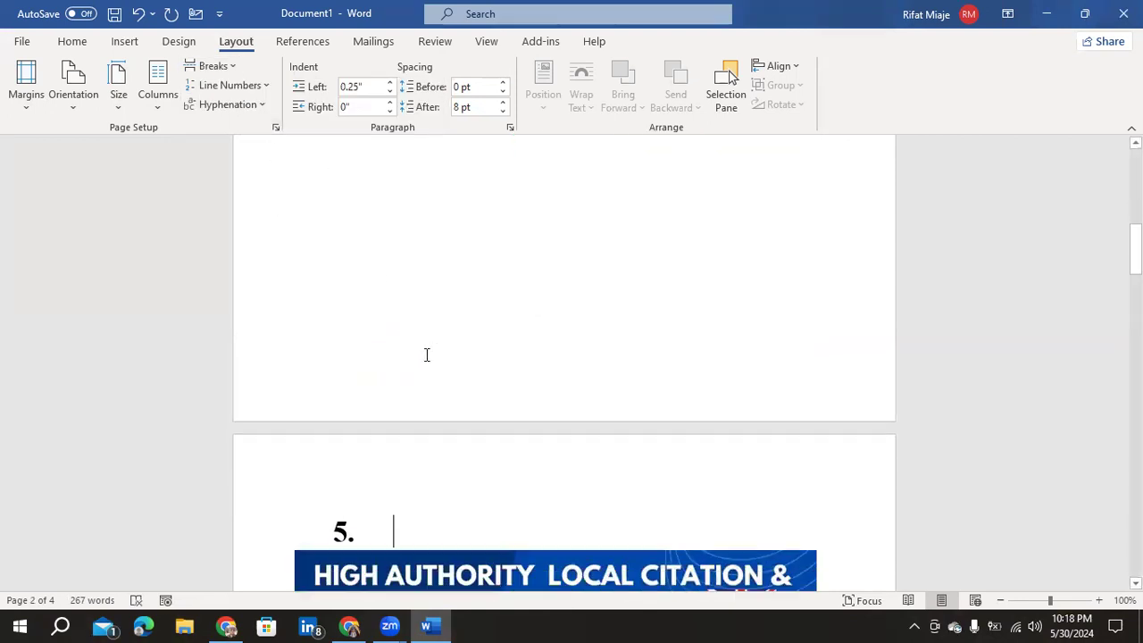
pyautogui.scroll(-5, 426, 357)
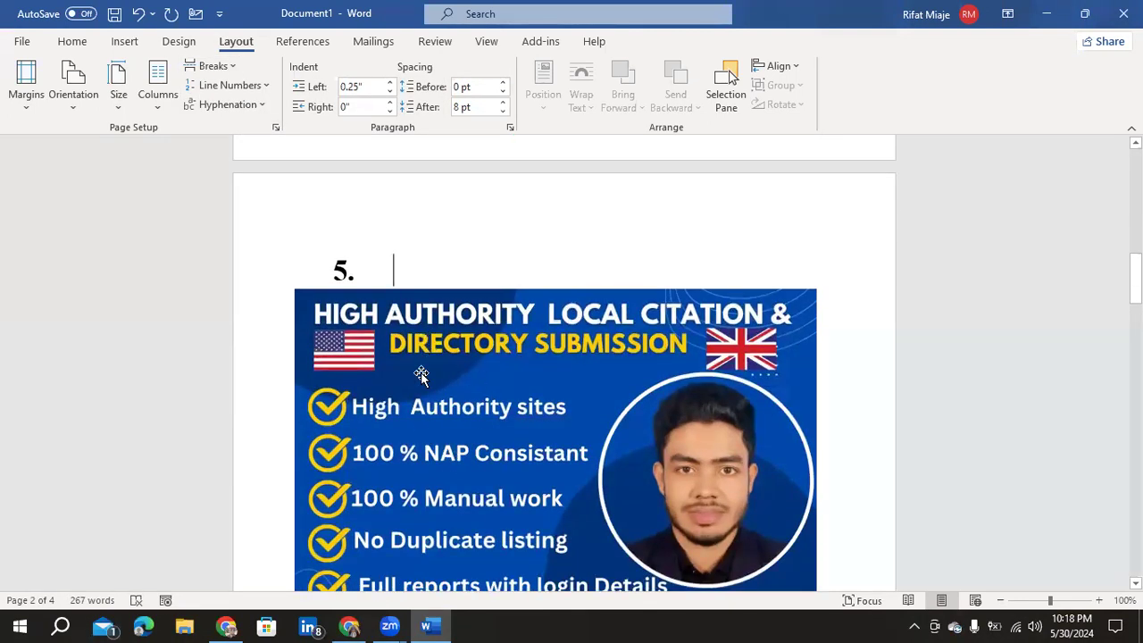
pyautogui.scroll(-3, 472, 408)
pyautogui.scroll(-4, 451, 386)
pyautogui.scroll(12, 438, 407)
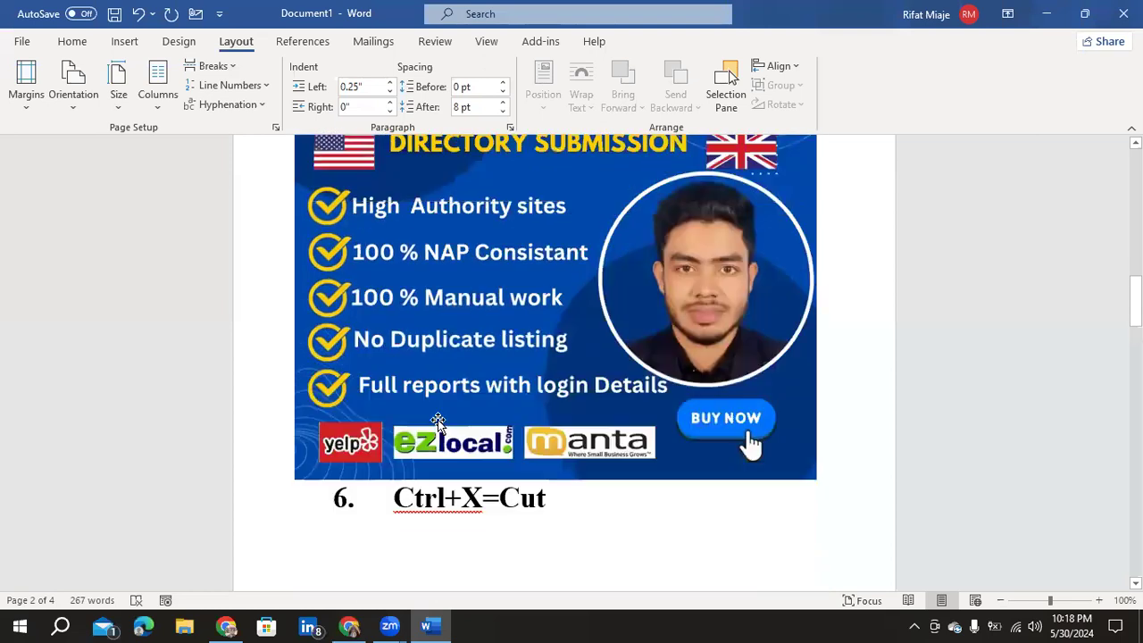
pyautogui.scroll(10, 435, 402)
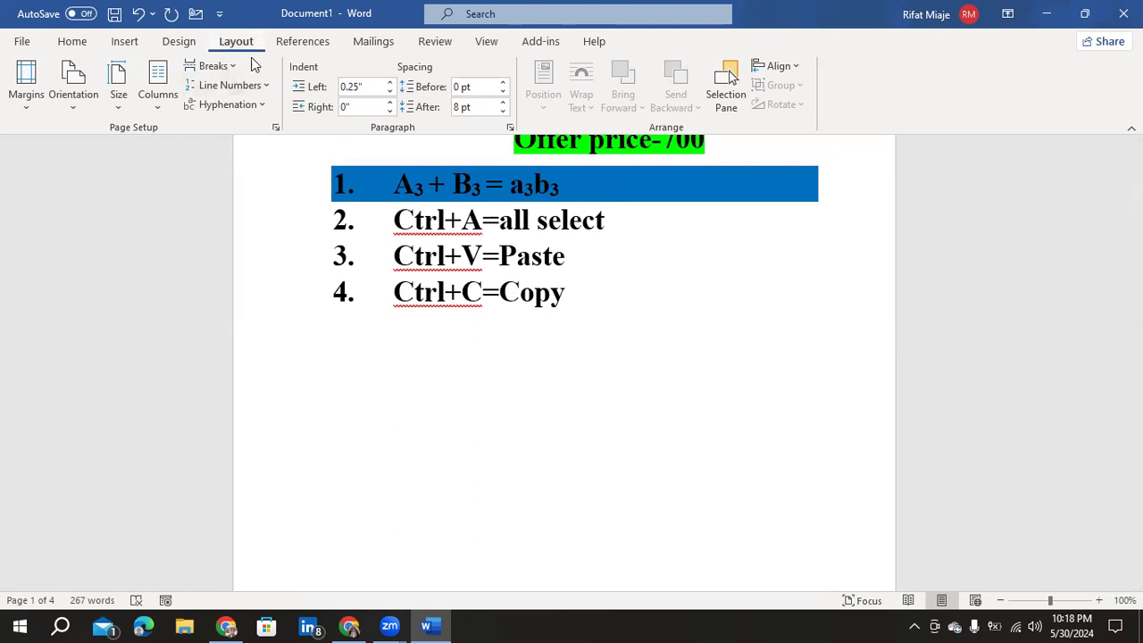
pyautogui.click(261, 85)
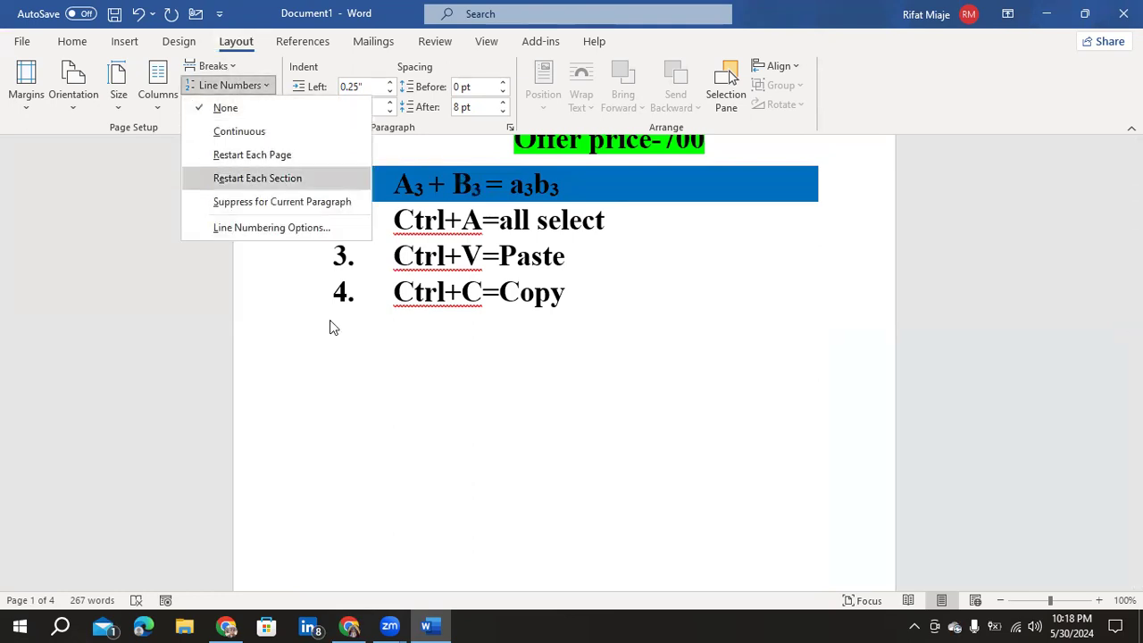
pyautogui.click(357, 373)
pyautogui.click(303, 42)
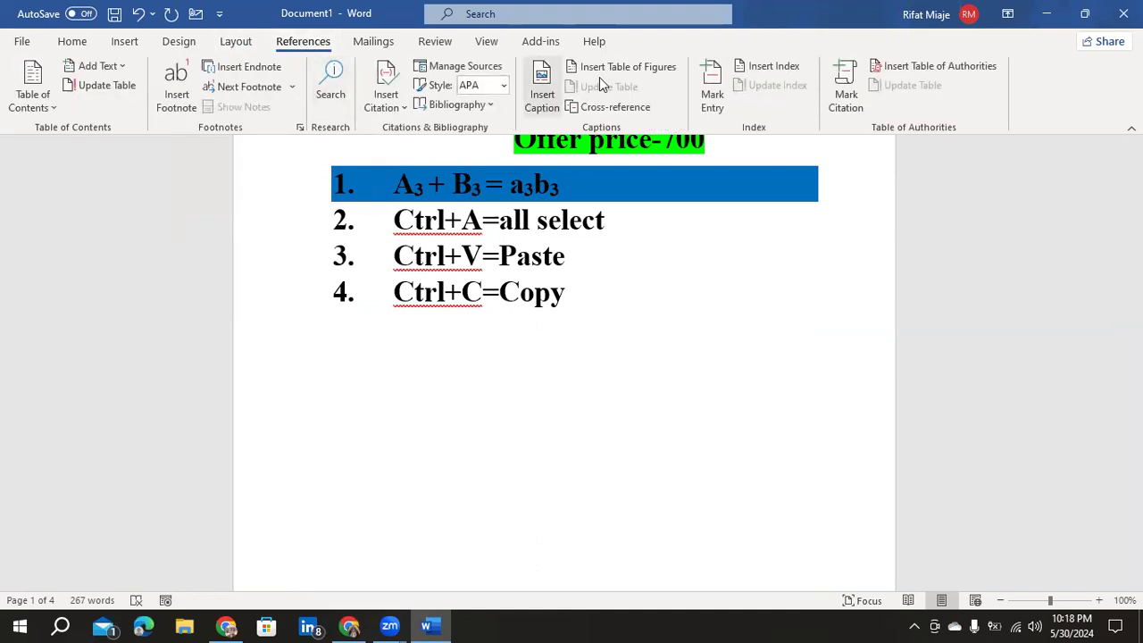
pyautogui.click(368, 43)
pyautogui.click(434, 43)
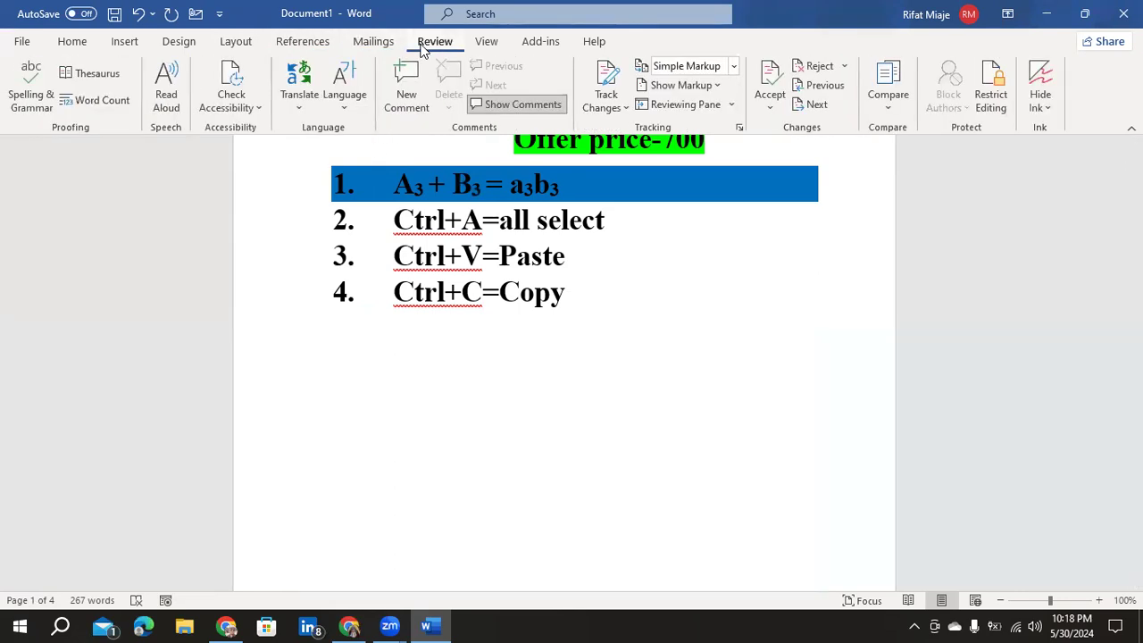
pyautogui.click(484, 45)
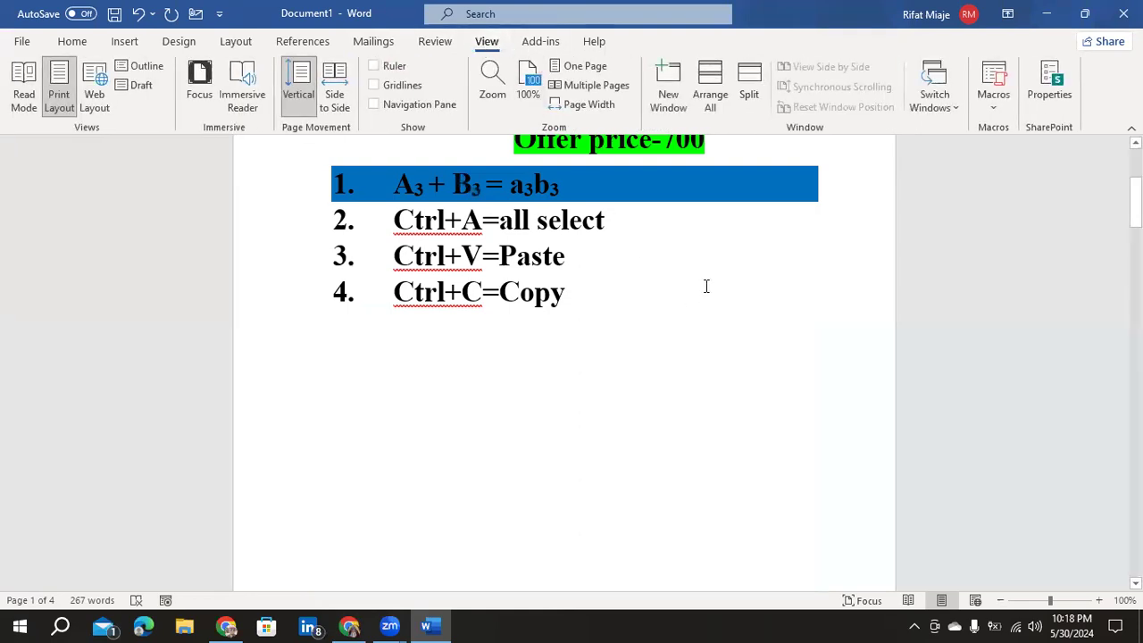
pyautogui.click(70, 43)
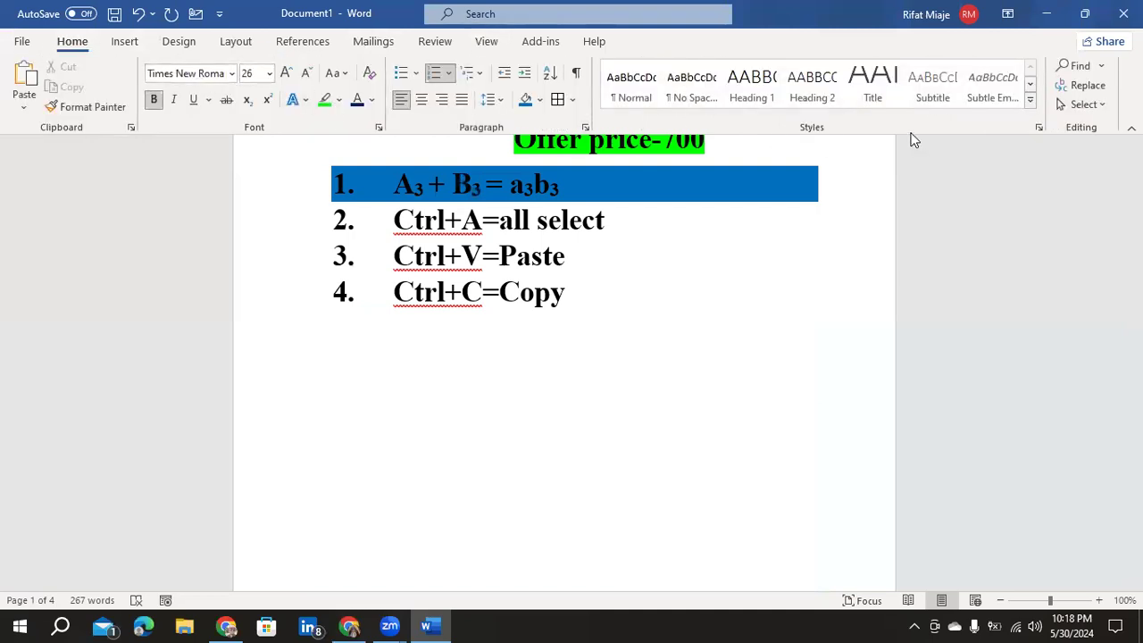
pyautogui.click(1088, 89)
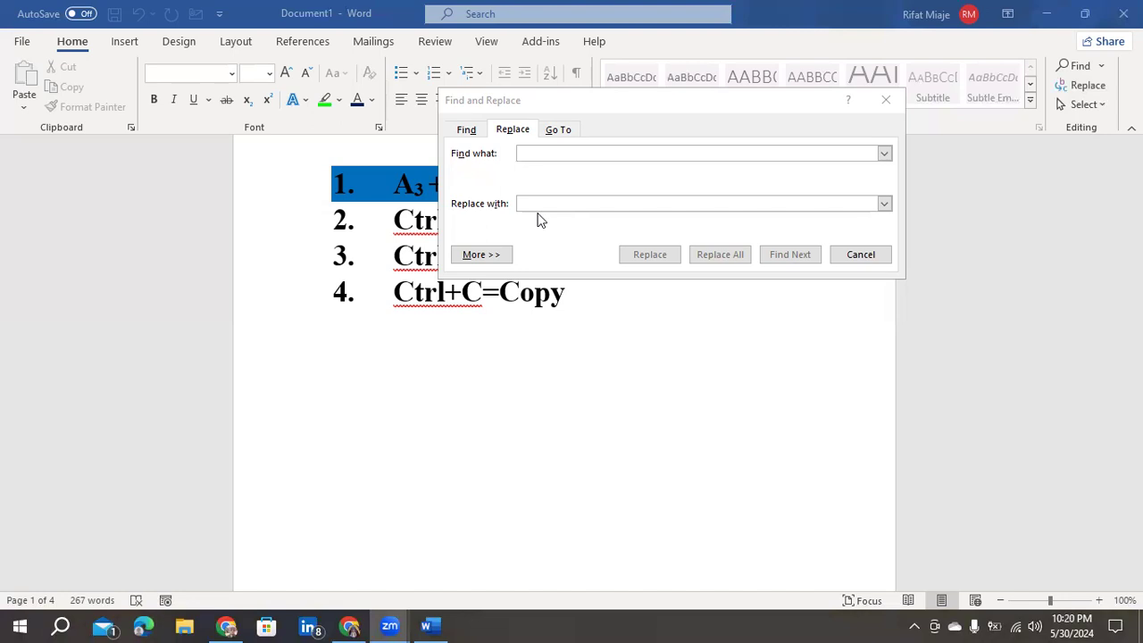
pyautogui.click(886, 100)
# Step: Look through the document's body text for occurrences of the word "Video", starting with the bordered paragraph
pyautogui.scroll(2, 579, 304)
pyautogui.scroll(-3, 572, 325)
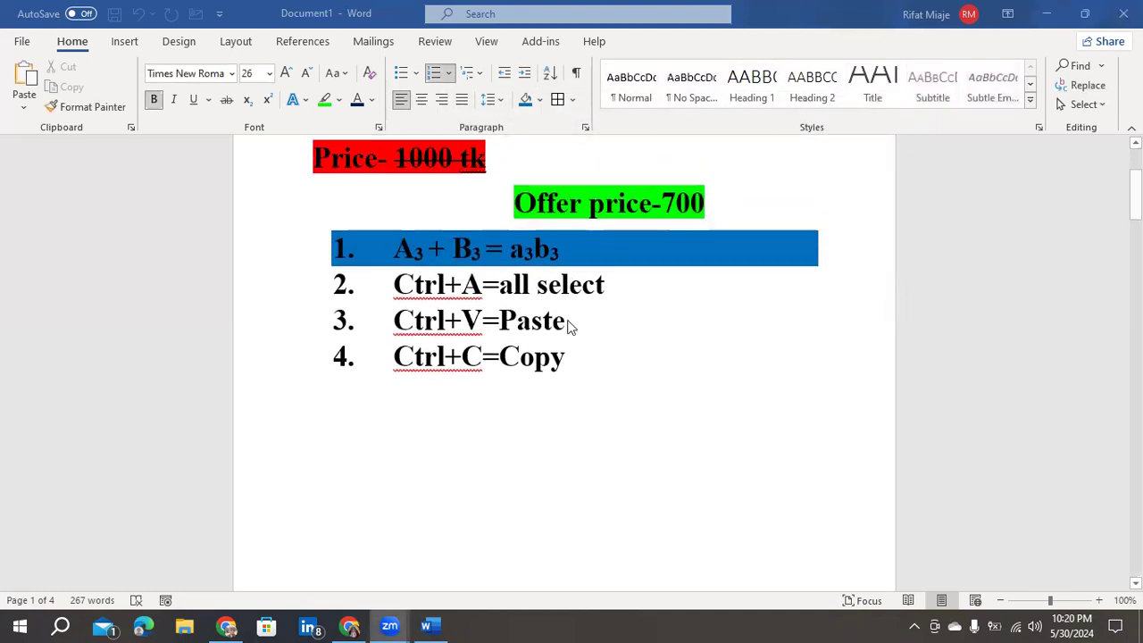
pyautogui.scroll(5, 544, 300)
pyautogui.scroll(-2, 527, 357)
pyautogui.scroll(-12, 518, 384)
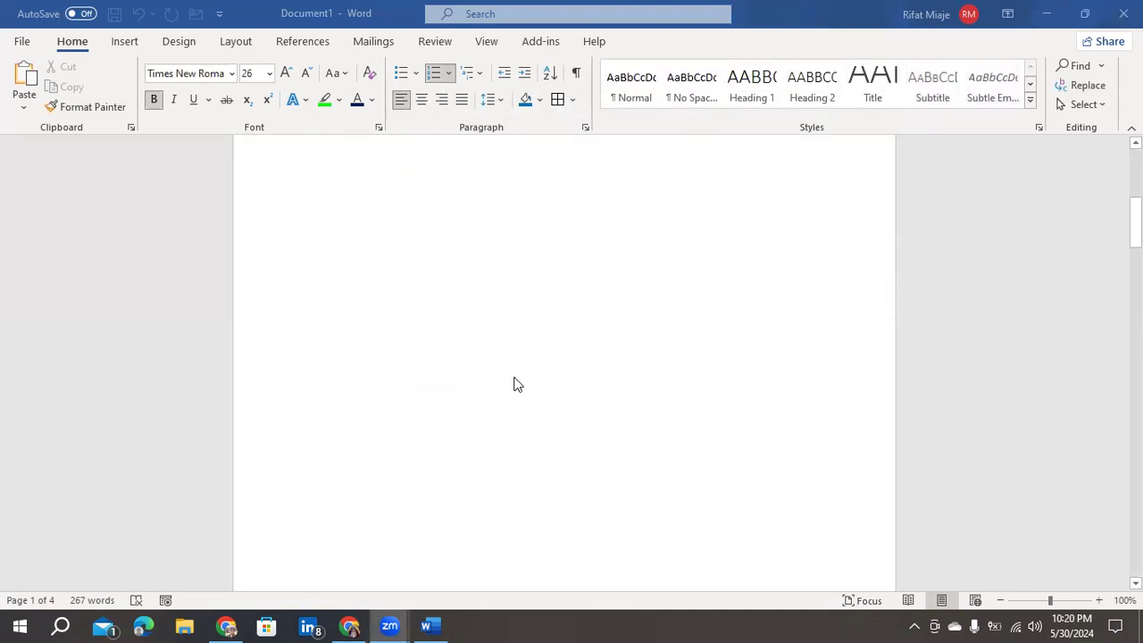
pyautogui.scroll(-3, 515, 414)
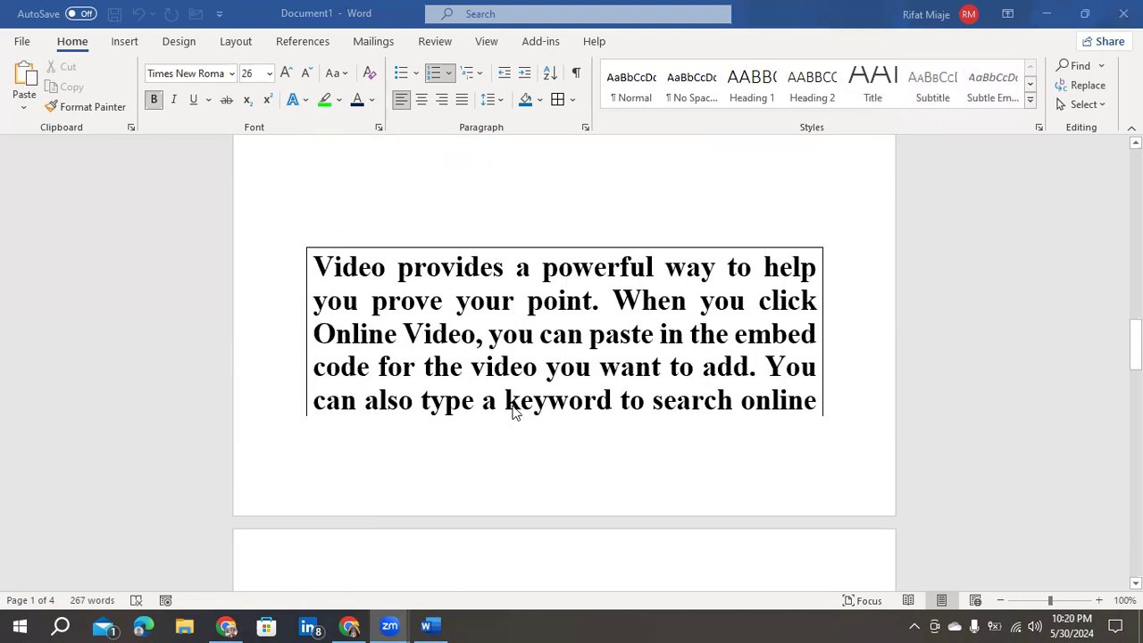
pyautogui.click(318, 266)
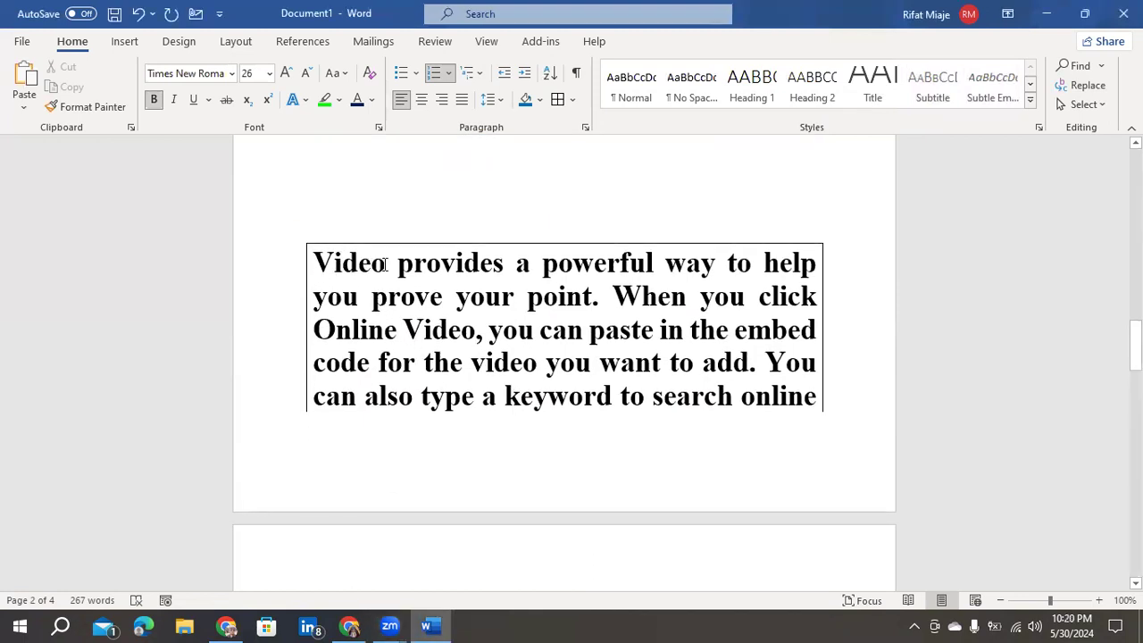
pyautogui.moveTo(384, 264); pyautogui.dragTo(314, 261)
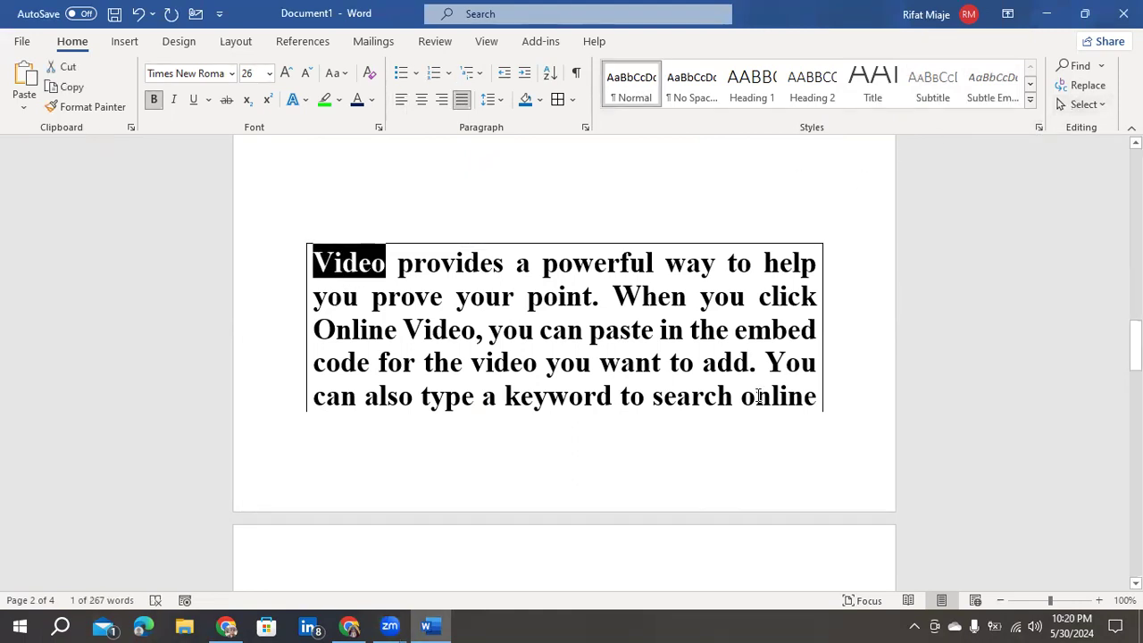
pyautogui.scroll(-2, 729, 410)
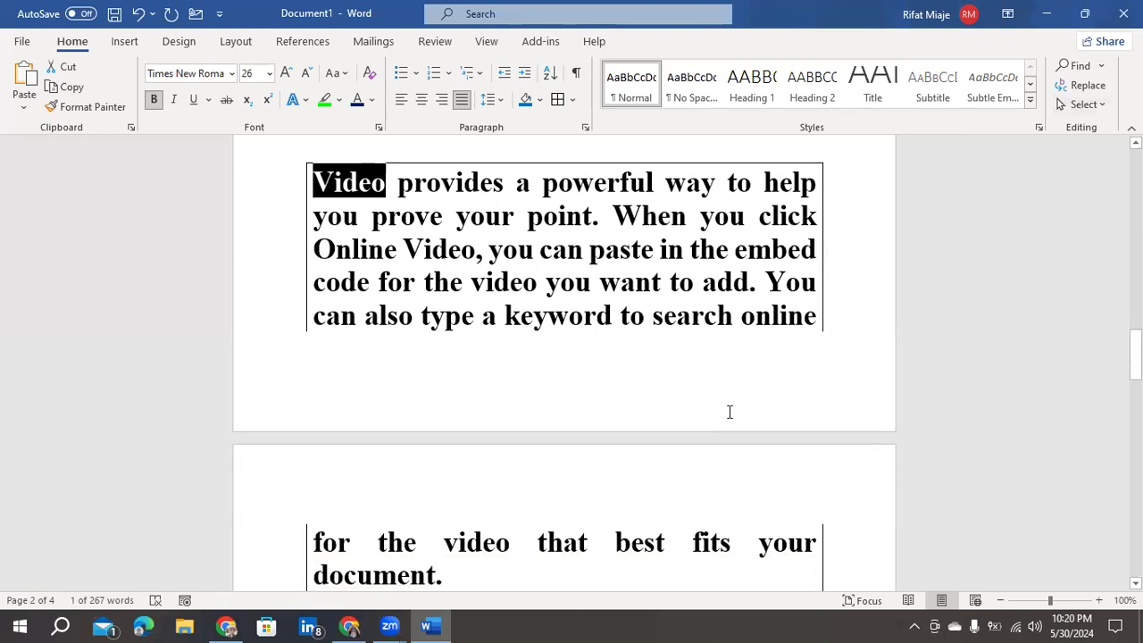
pyautogui.scroll(2, 727, 411)
pyautogui.click(720, 391)
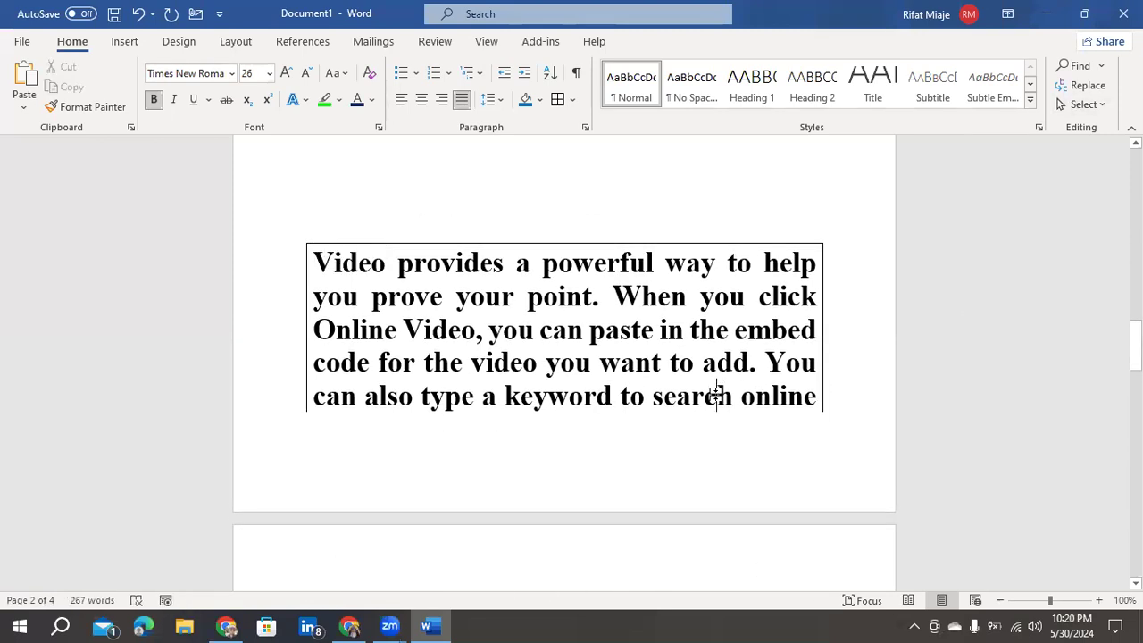
pyautogui.scroll(-6, 718, 397)
pyautogui.scroll(-5, 717, 403)
pyautogui.scroll(-2, 716, 408)
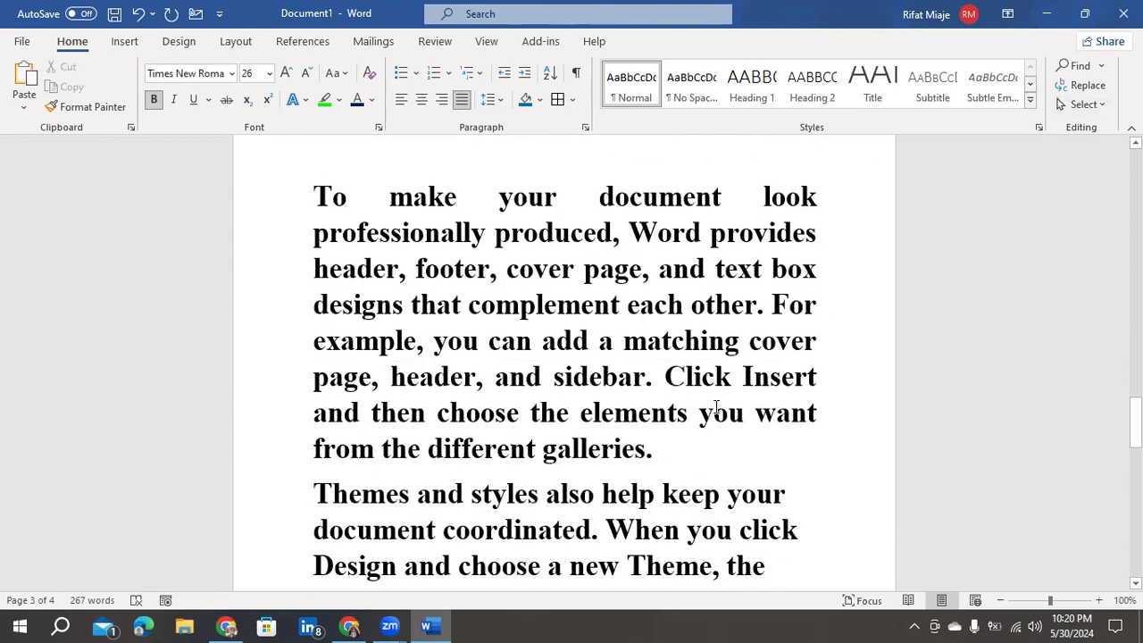
pyautogui.scroll(-5, 717, 407)
pyautogui.scroll(10, 715, 406)
pyautogui.scroll(12, 712, 402)
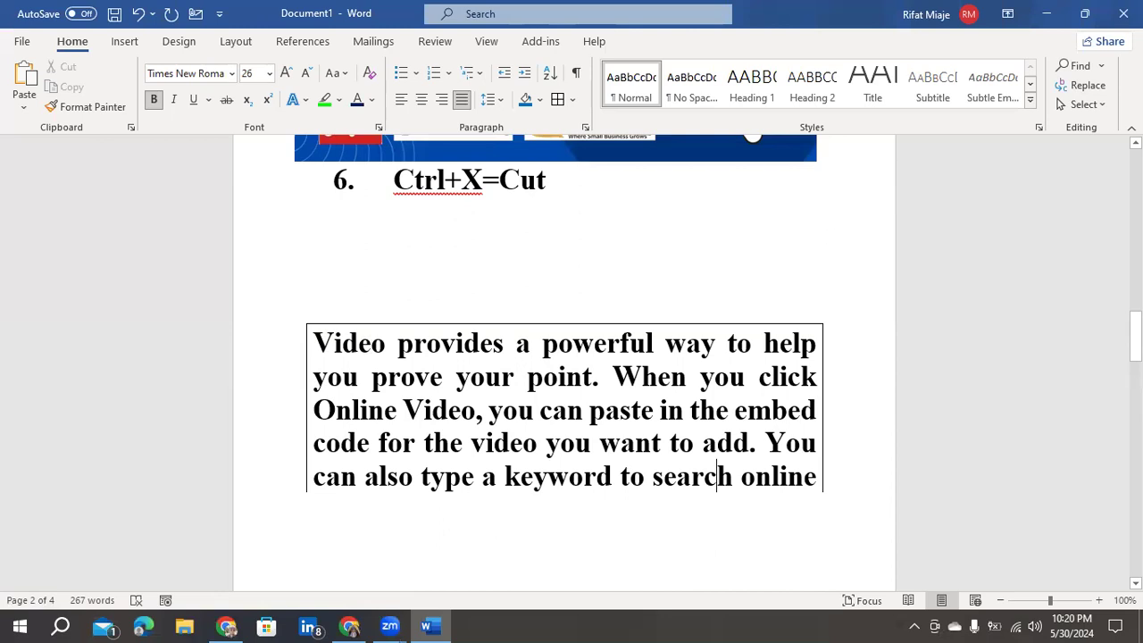
# Step: Replace all occurrences of "Video" with "audio" throughout the document and close the replace dialog
pyautogui.click(1086, 86)
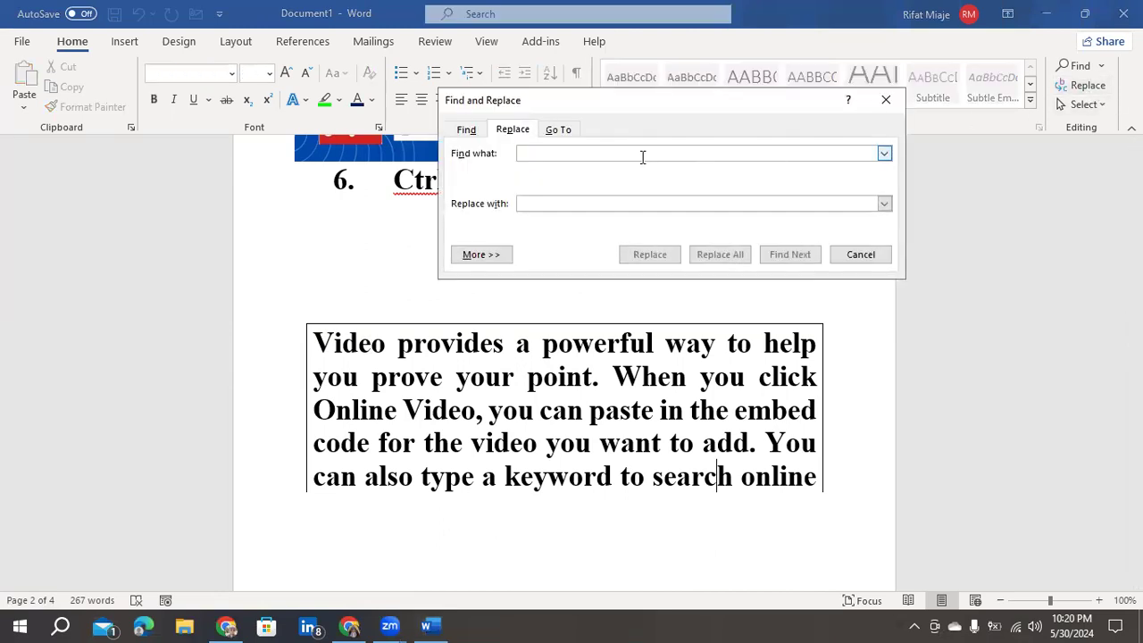
pyautogui.write('Video')
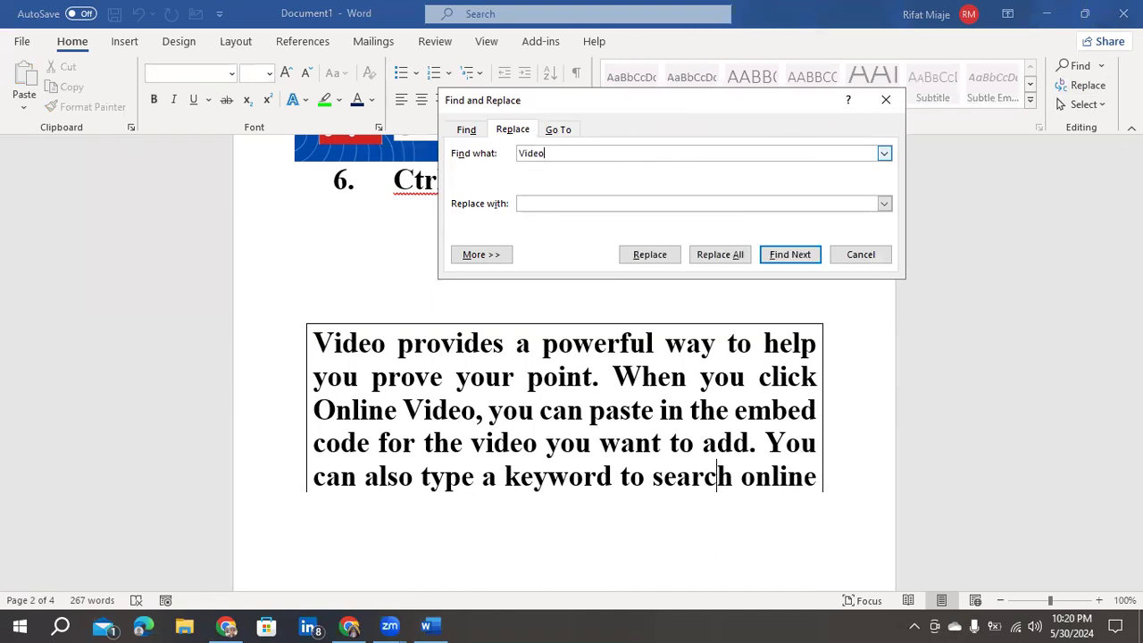
pyautogui.click(692, 208)
pyautogui.click(708, 258)
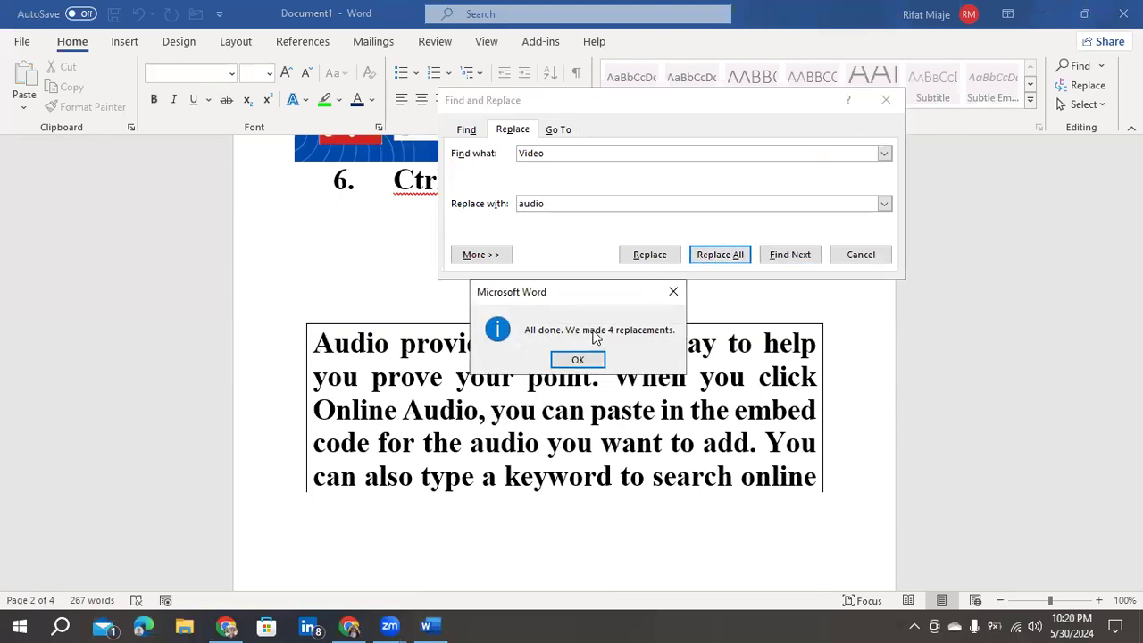
pyautogui.click(578, 359)
pyautogui.scroll(-3, 508, 357)
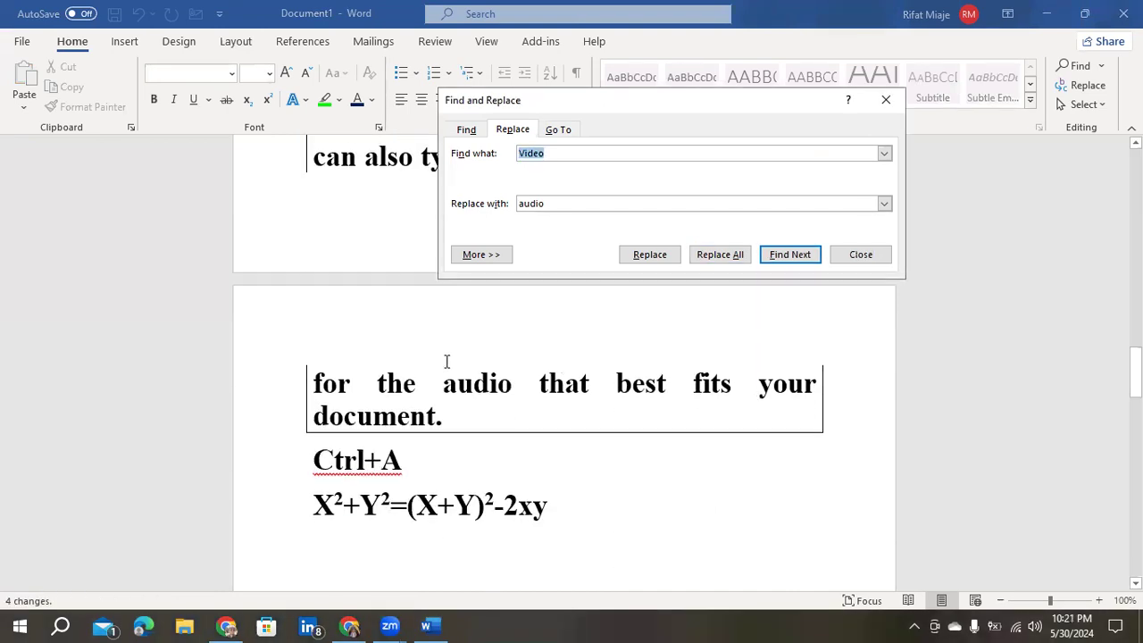
pyautogui.click(886, 101)
# Step: Check the replaced words in the bordered paragraph across both pages
pyautogui.scroll(2, 679, 314)
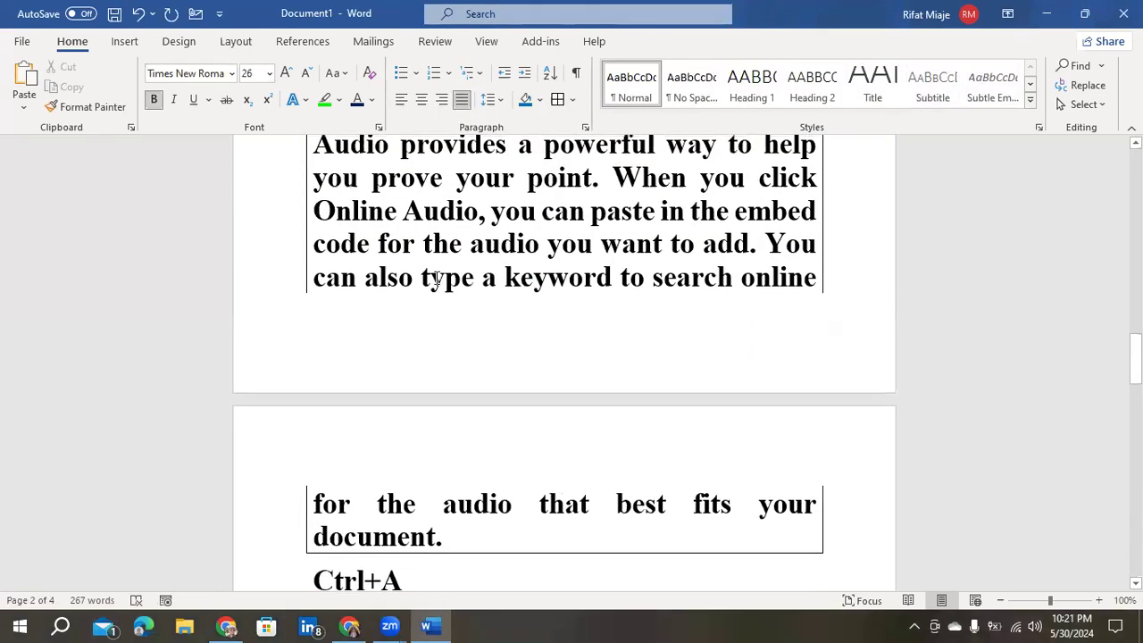
pyautogui.moveTo(314, 225); pyautogui.dragTo(385, 224)
pyautogui.scroll(-3, 398, 403)
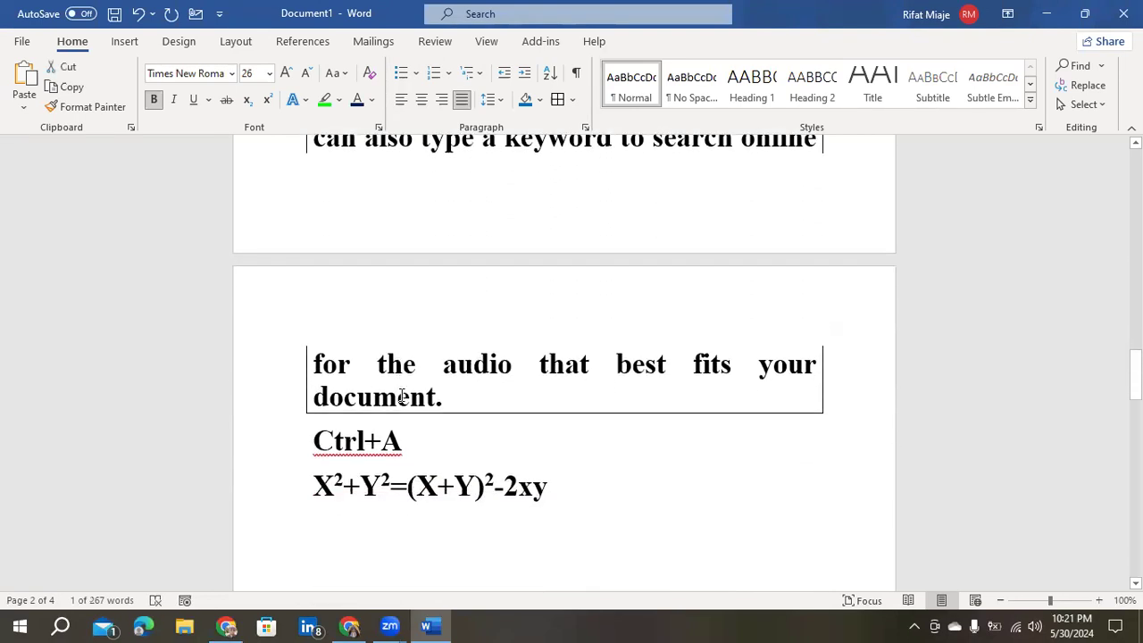
pyautogui.moveTo(441, 341); pyautogui.dragTo(516, 342)
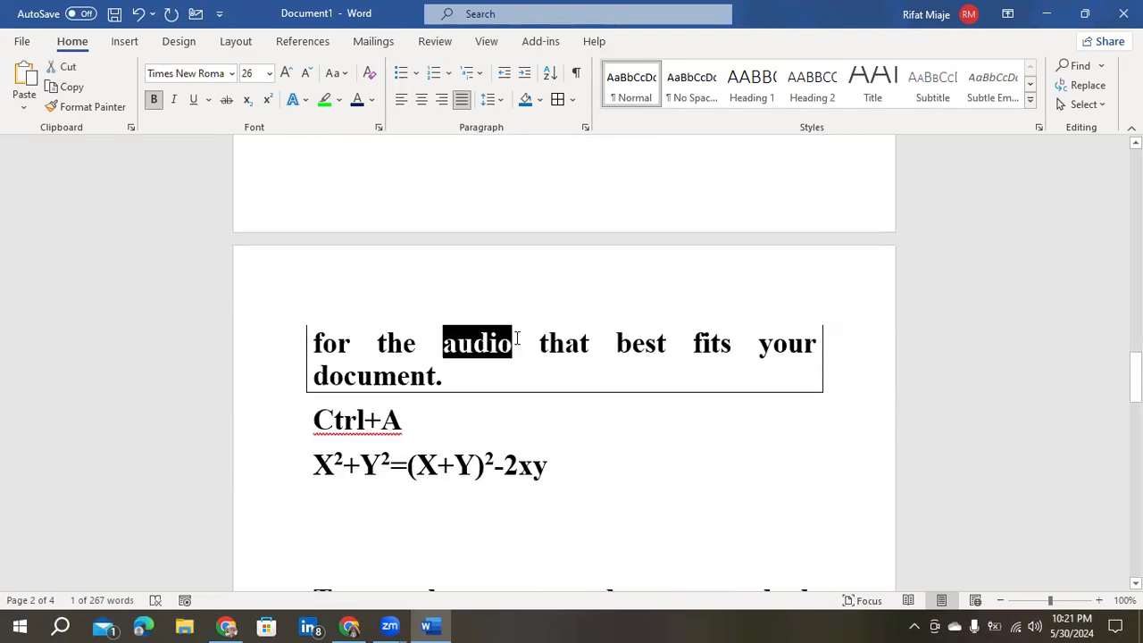
pyautogui.scroll(3, 584, 307)
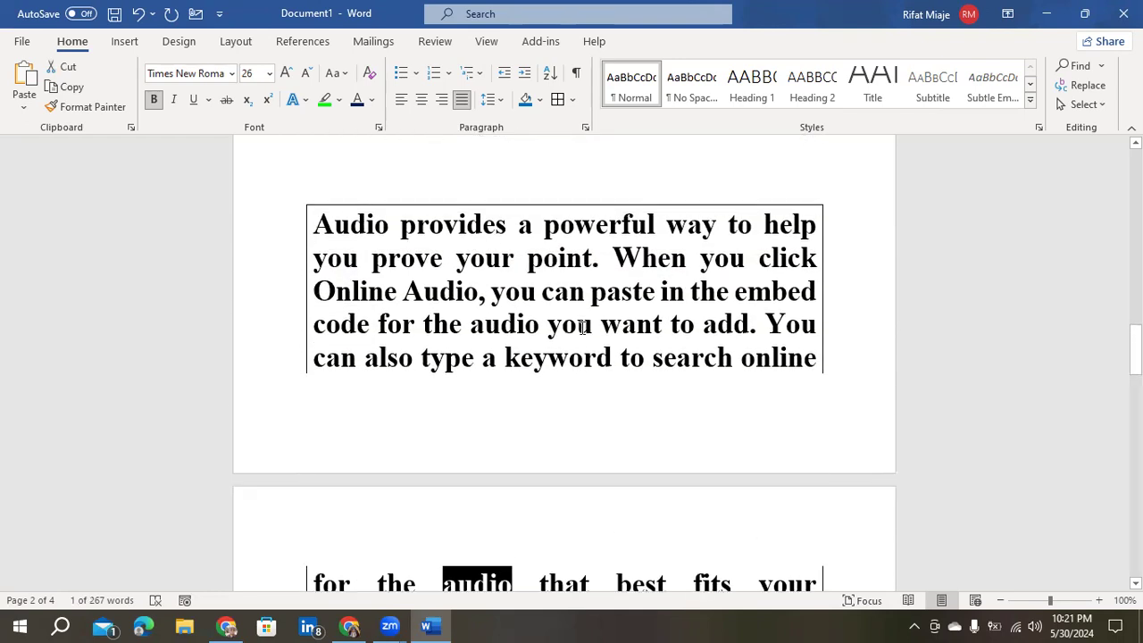
pyautogui.scroll(1, 590, 351)
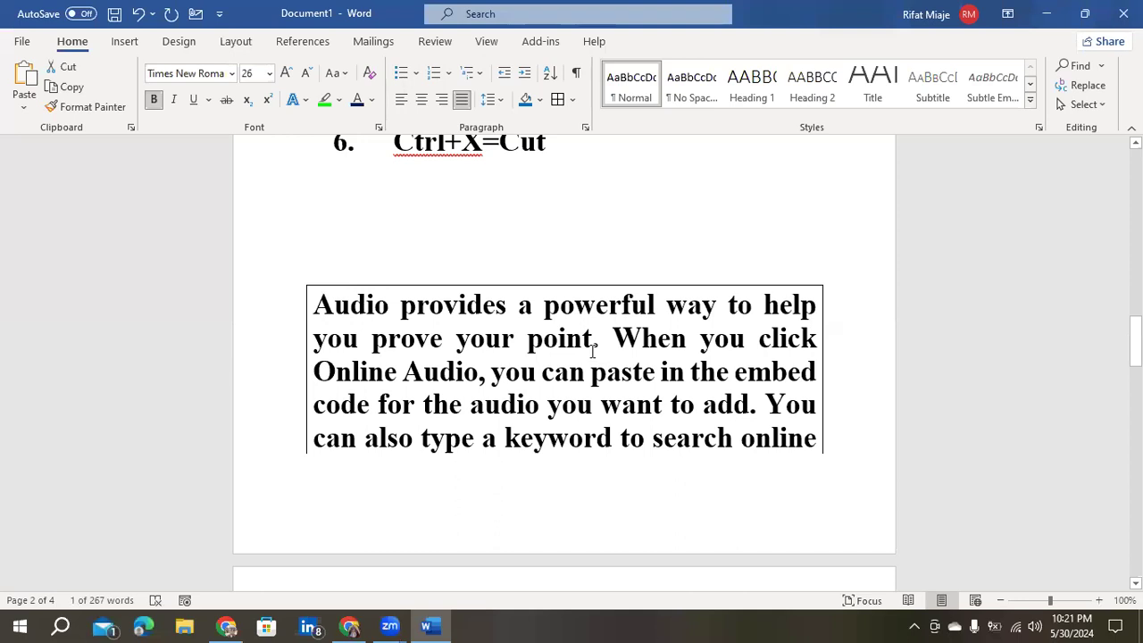
# Step: Search the document for "audio" and close the search results
pyautogui.click(1078, 66)
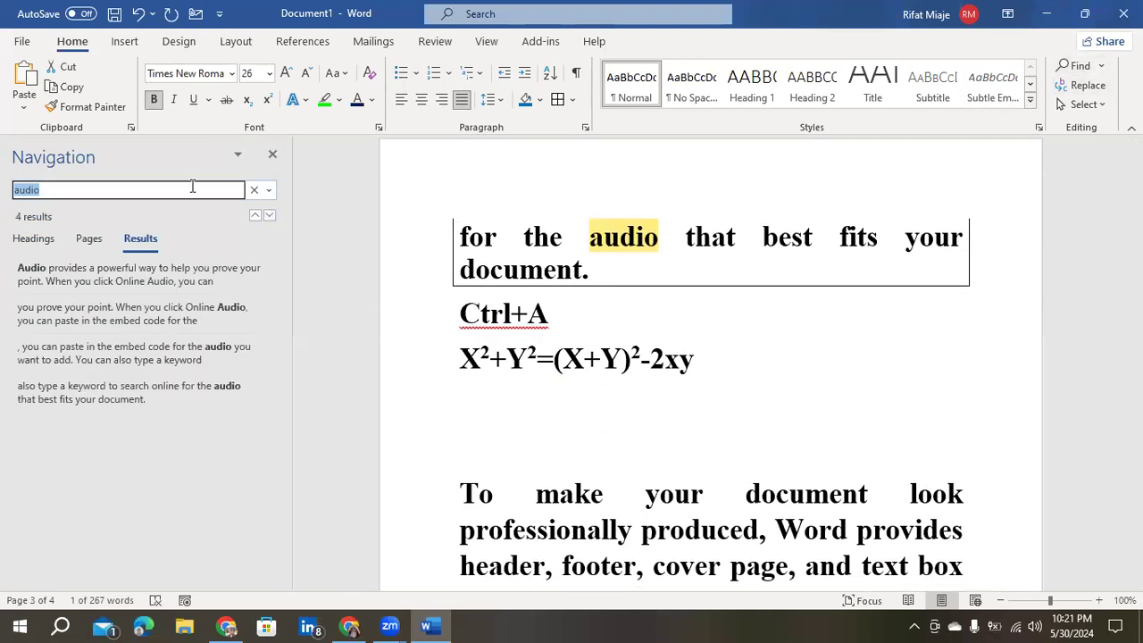
pyautogui.press('BackSpace')
pyautogui.write('audio')
pyautogui.click(275, 157)
pyautogui.scroll(1, 556, 432)
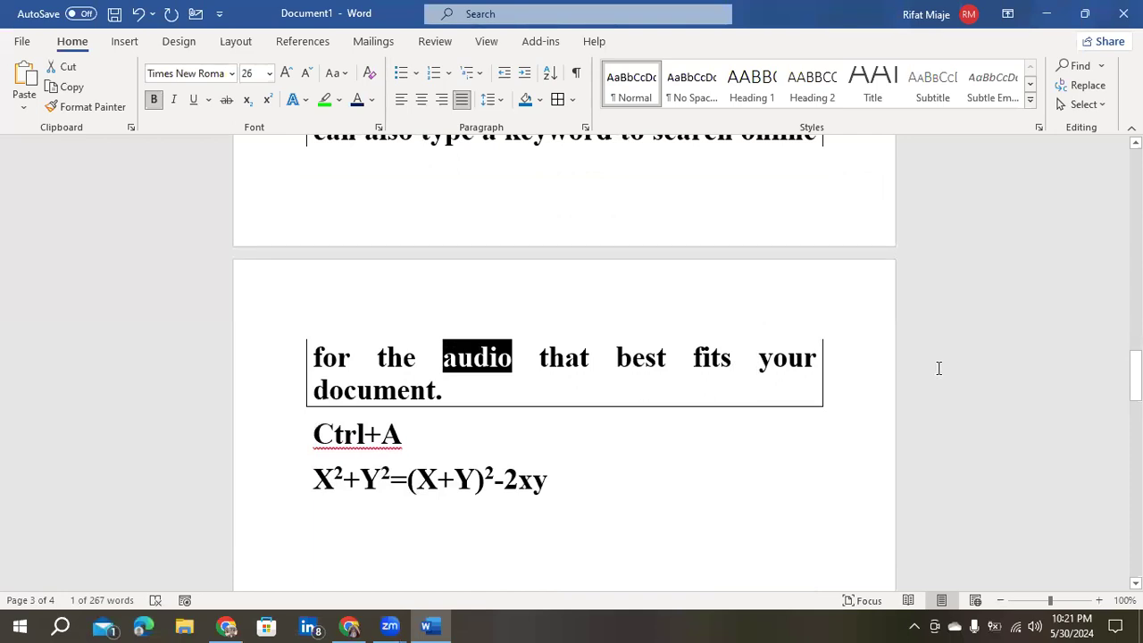
pyautogui.click(1108, 106)
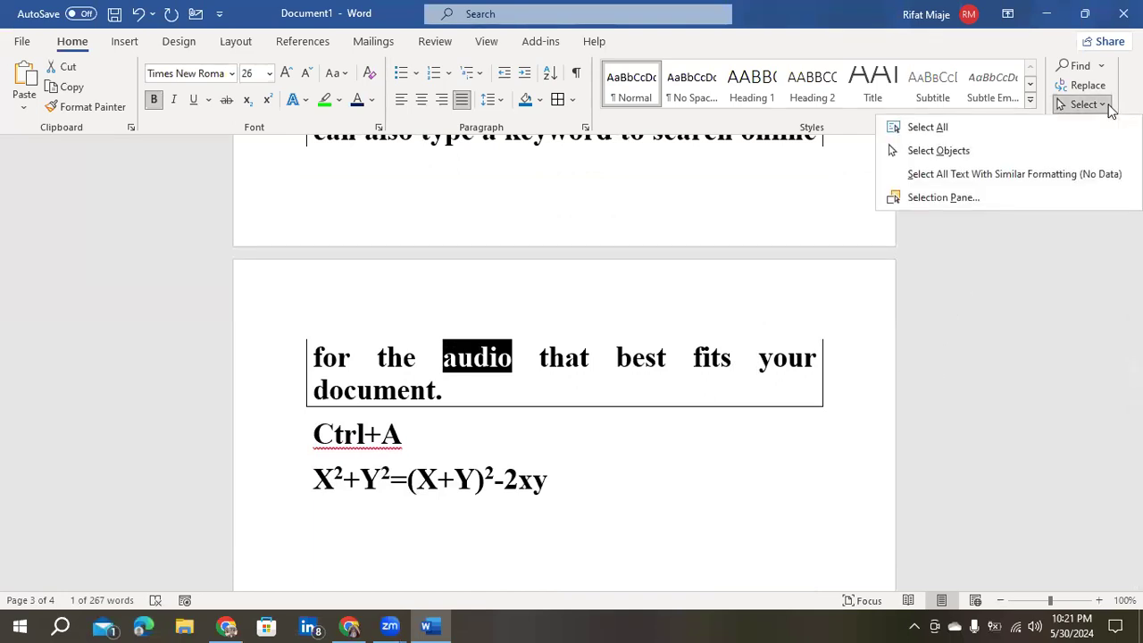
pyautogui.click(1035, 304)
pyautogui.scroll(3, 796, 352)
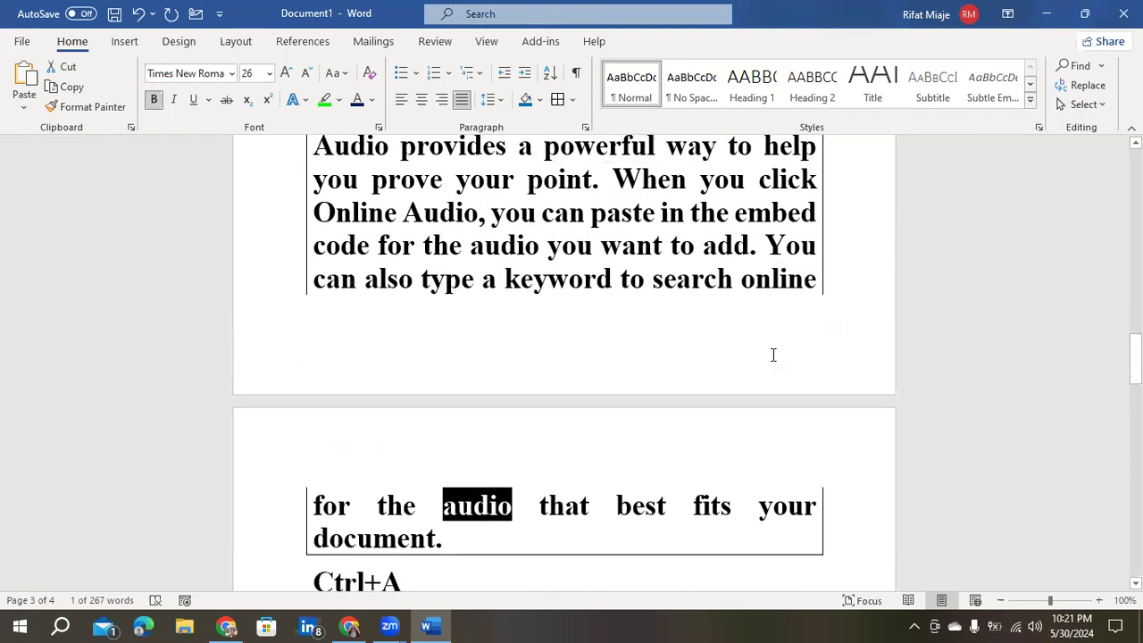
pyautogui.click(487, 43)
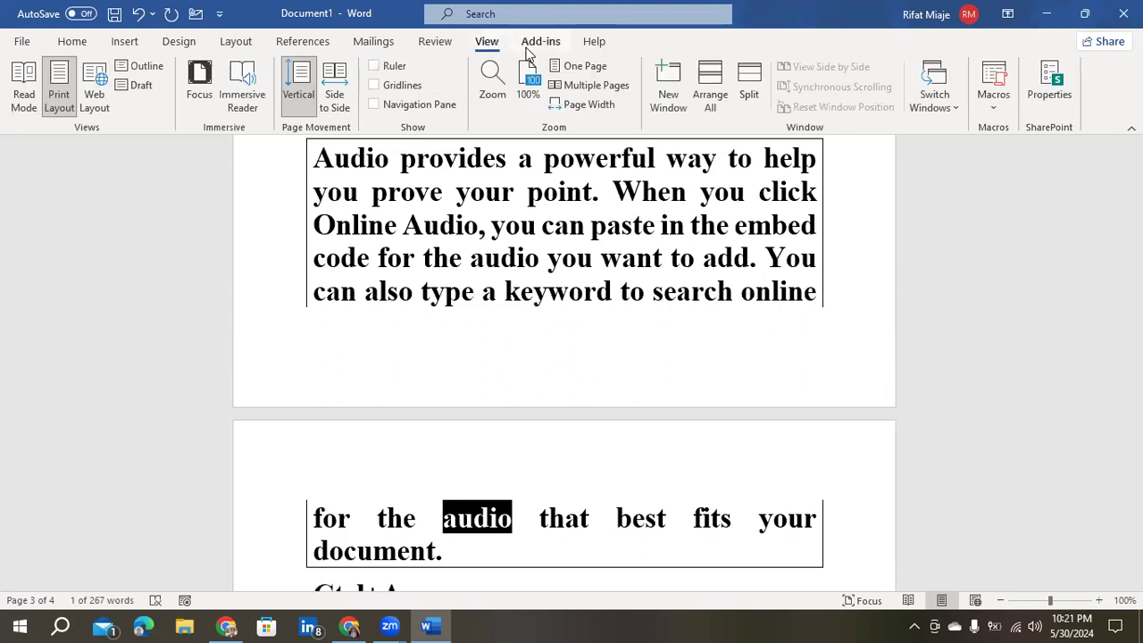
# Step: Look through the built-in watermark gallery and the dialog for saving a selection as a watermark, without saving anything
pyautogui.click(183, 43)
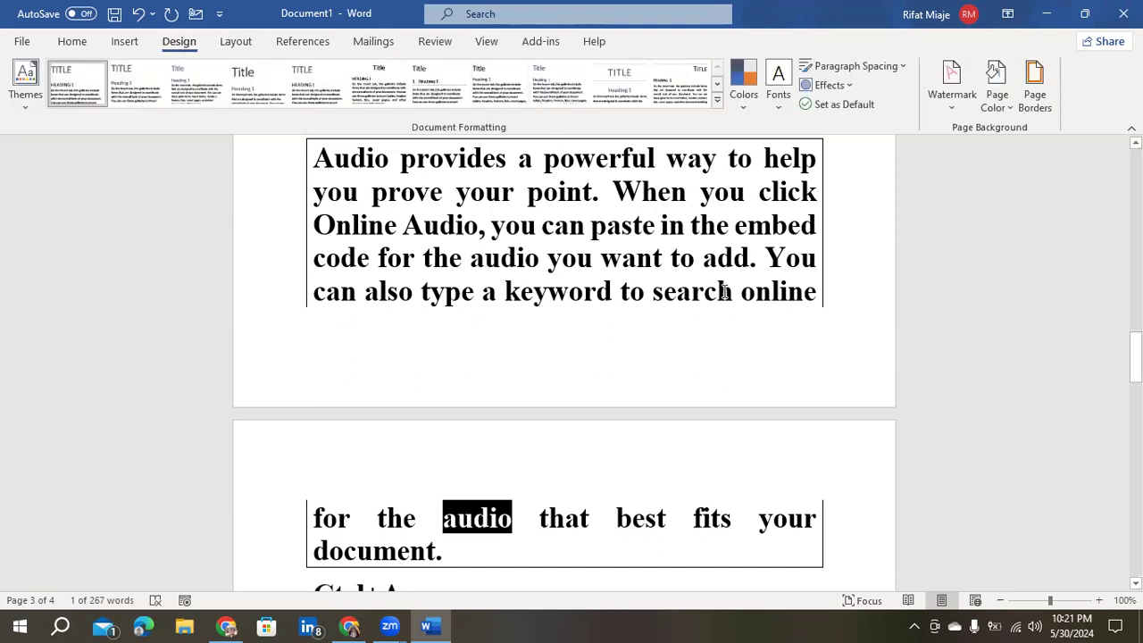
pyautogui.scroll(3, 724, 293)
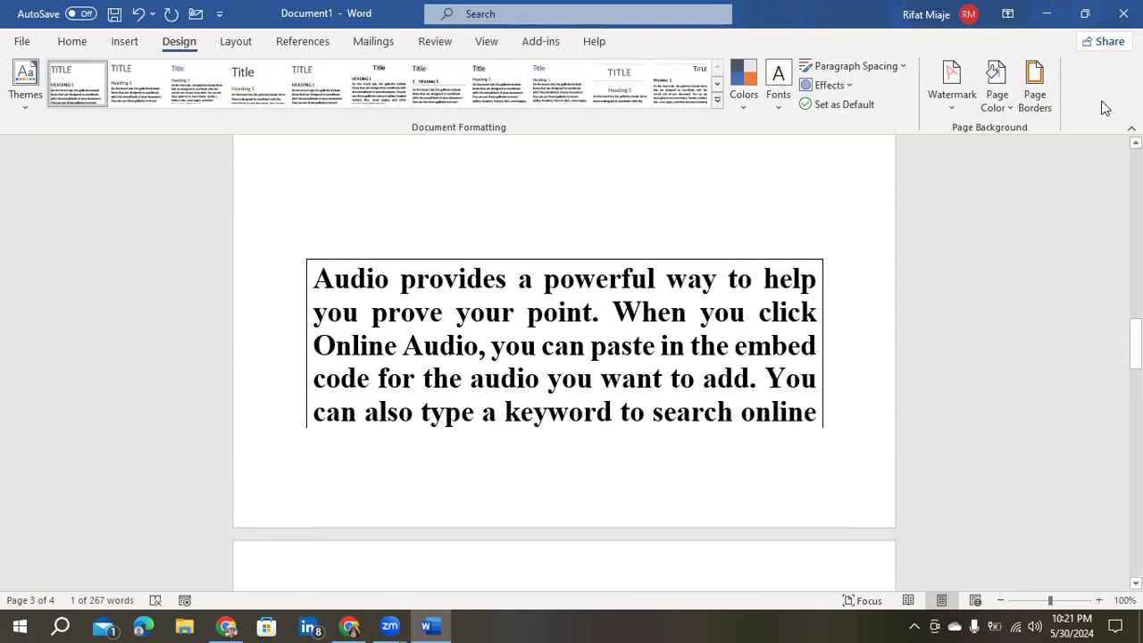
pyautogui.click(954, 101)
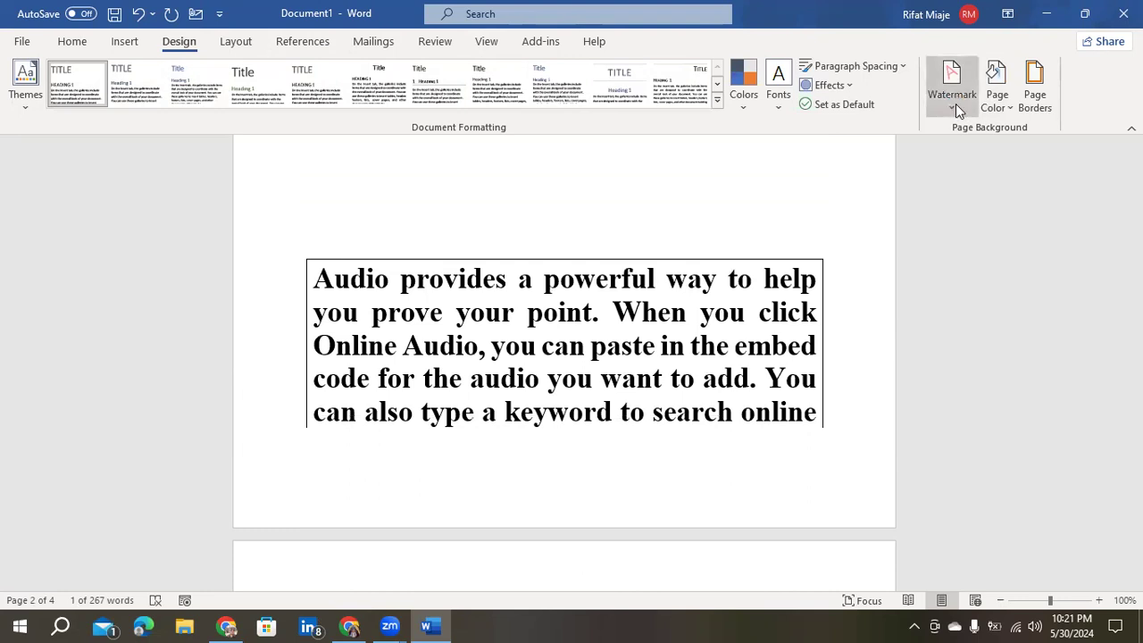
pyautogui.scroll(-5, 904, 249)
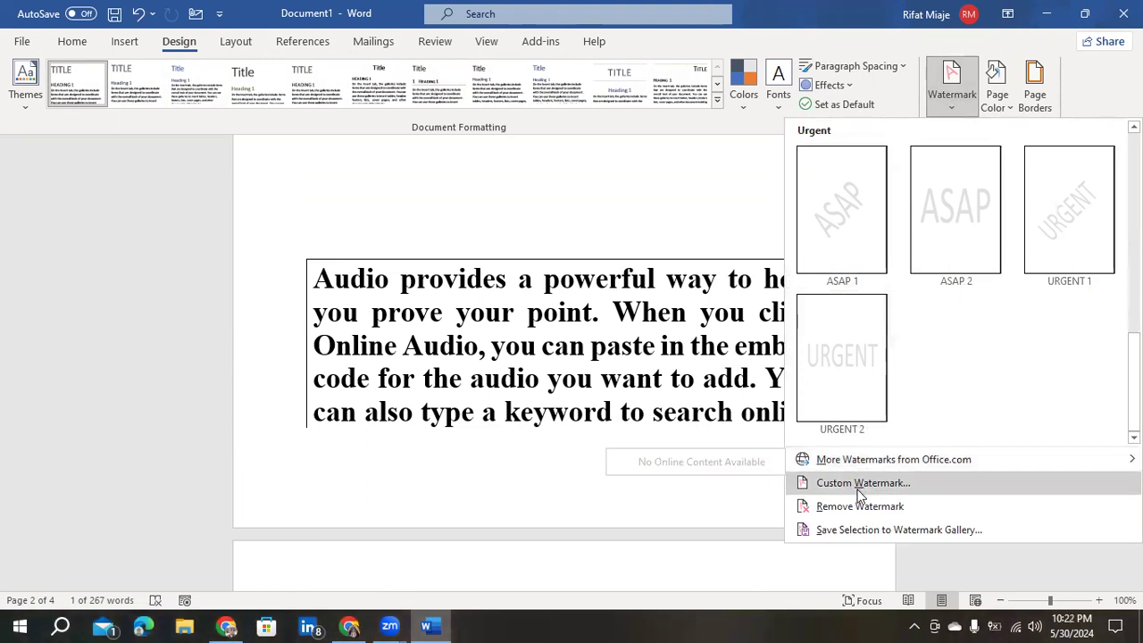
pyautogui.scroll(5, 830, 295)
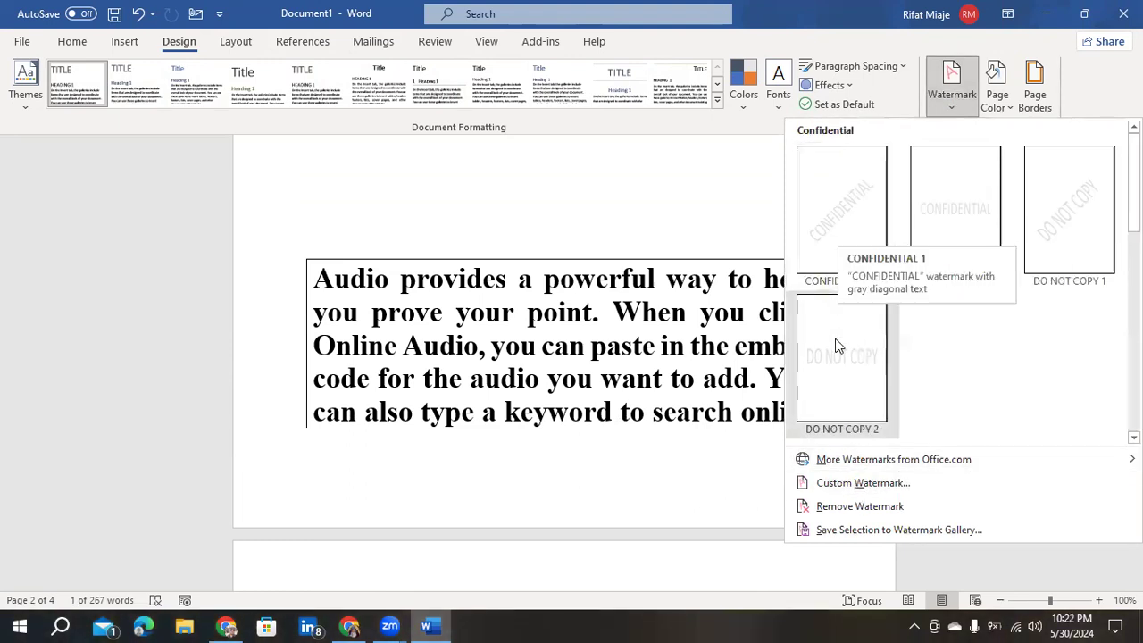
pyautogui.scroll(-5, 839, 232)
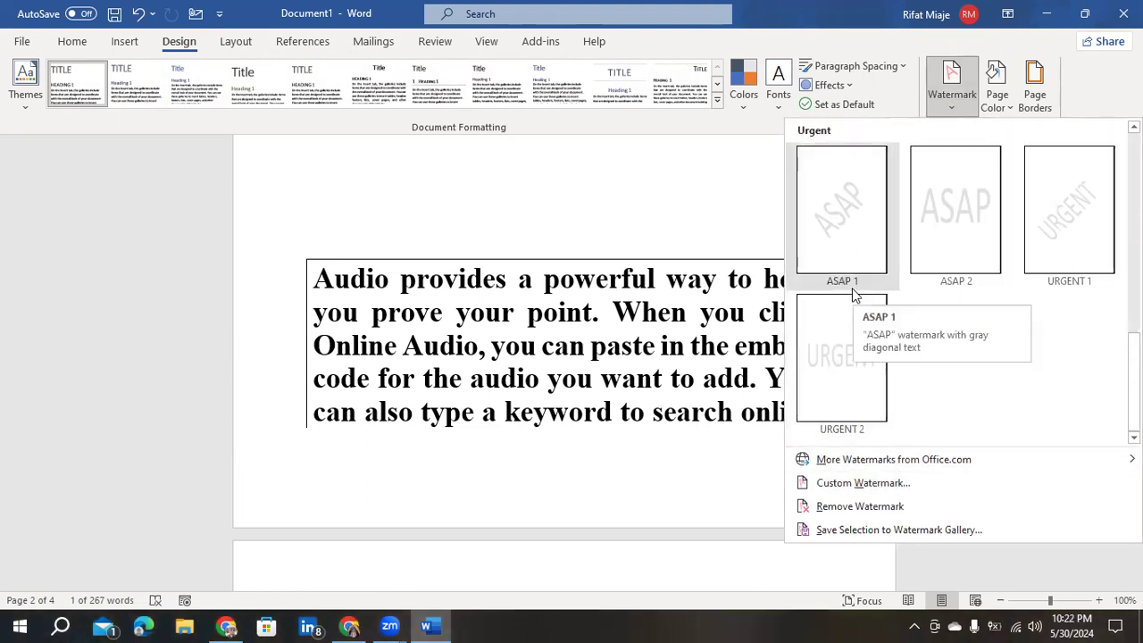
pyautogui.moveTo(858, 465)
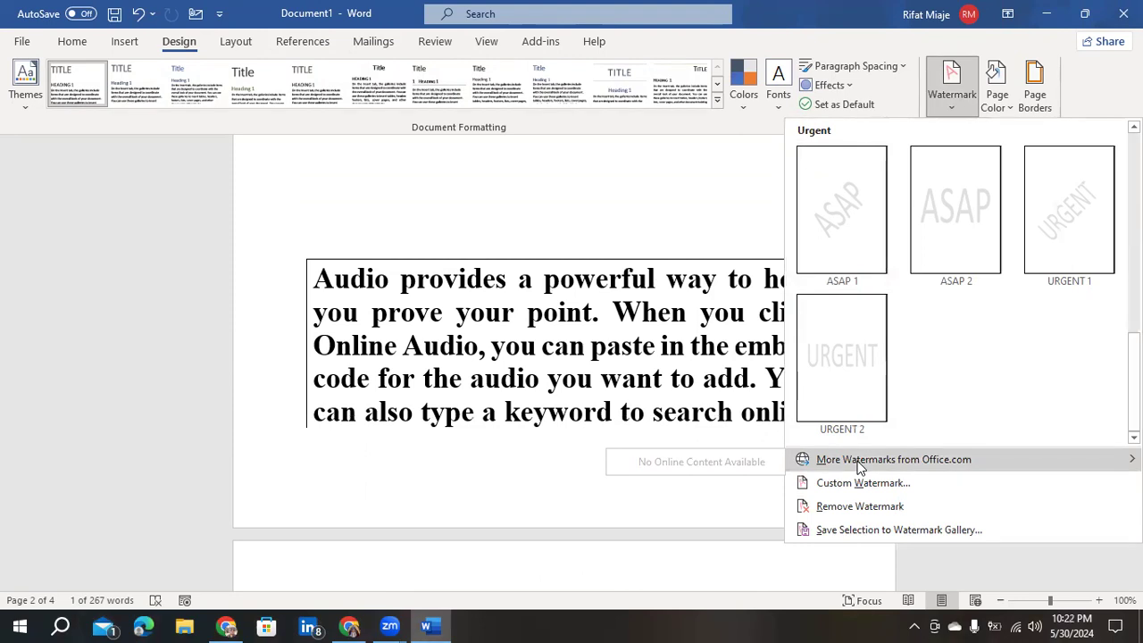
pyautogui.click(888, 532)
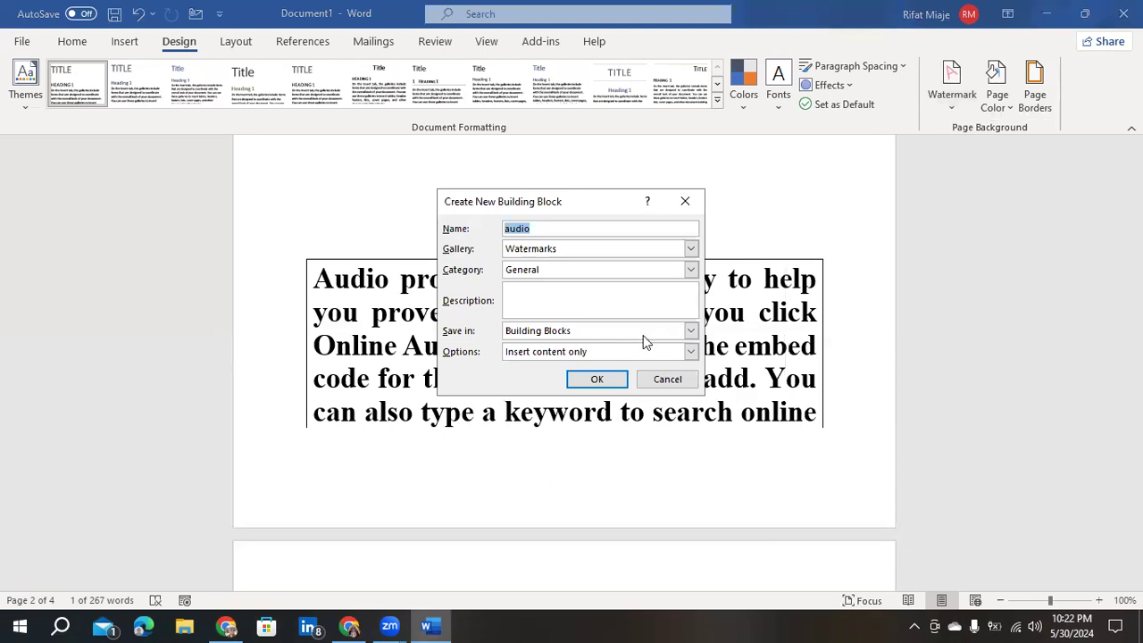
pyautogui.click(667, 378)
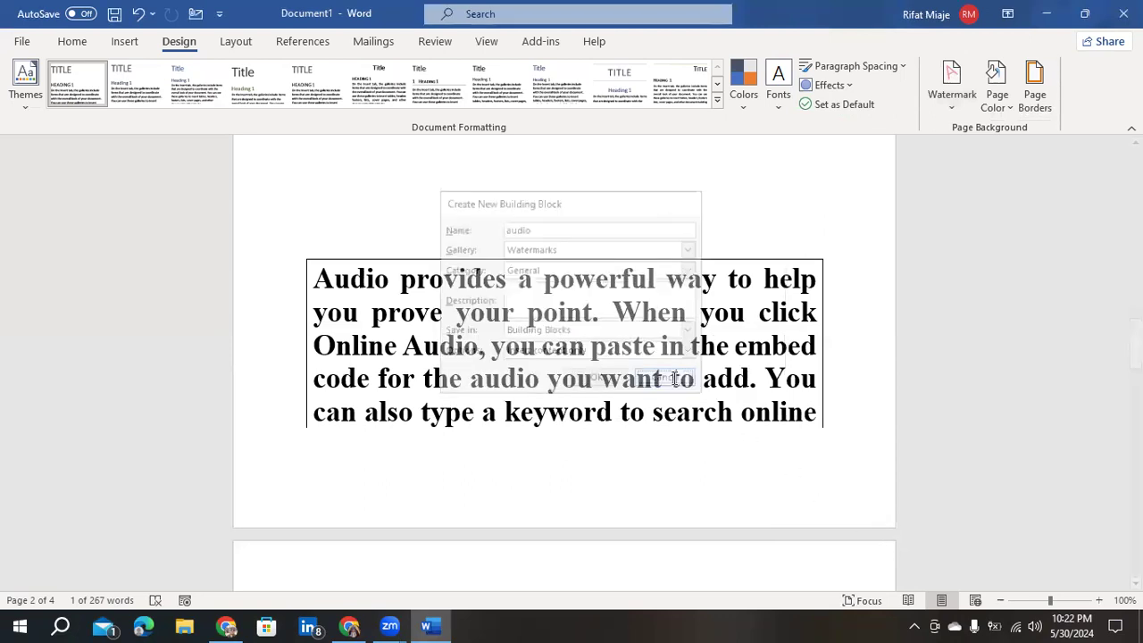
# Step: Add a custom picture watermark using "High authority local citation" from the Downloads folder, with Auto scale and Washout
pyautogui.click(958, 105)
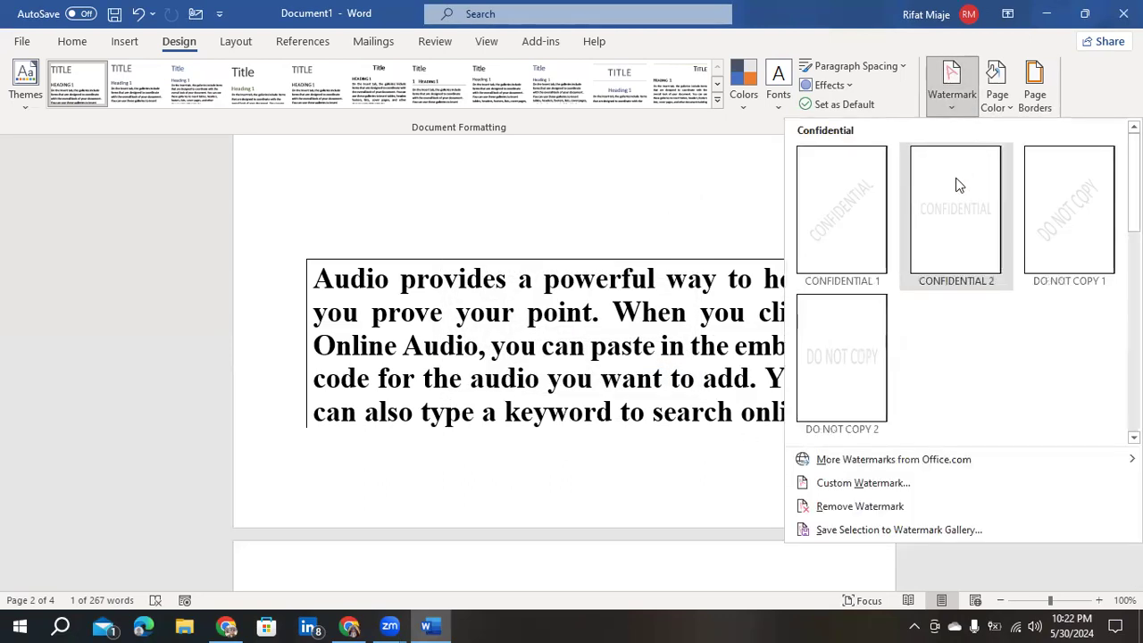
pyautogui.click(867, 482)
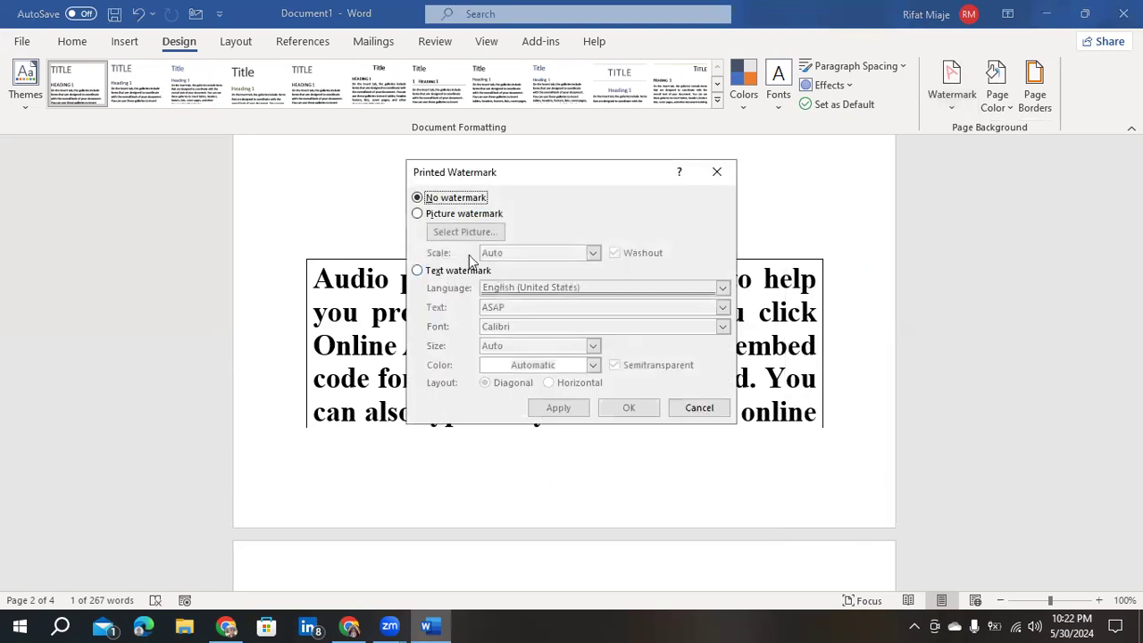
pyautogui.click(417, 214)
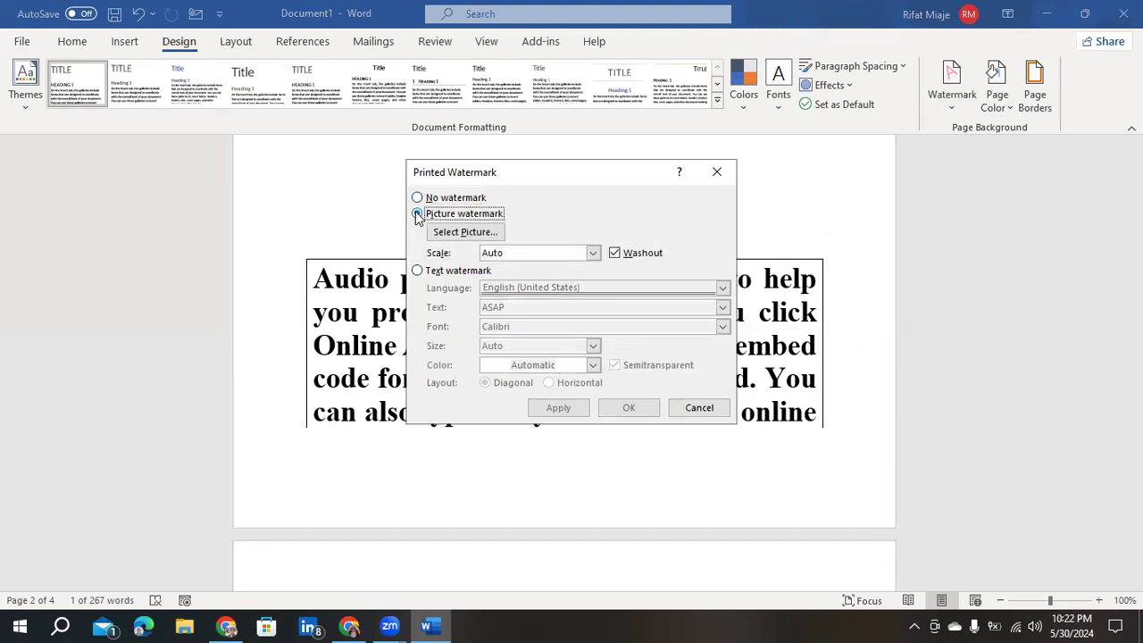
pyautogui.click(448, 234)
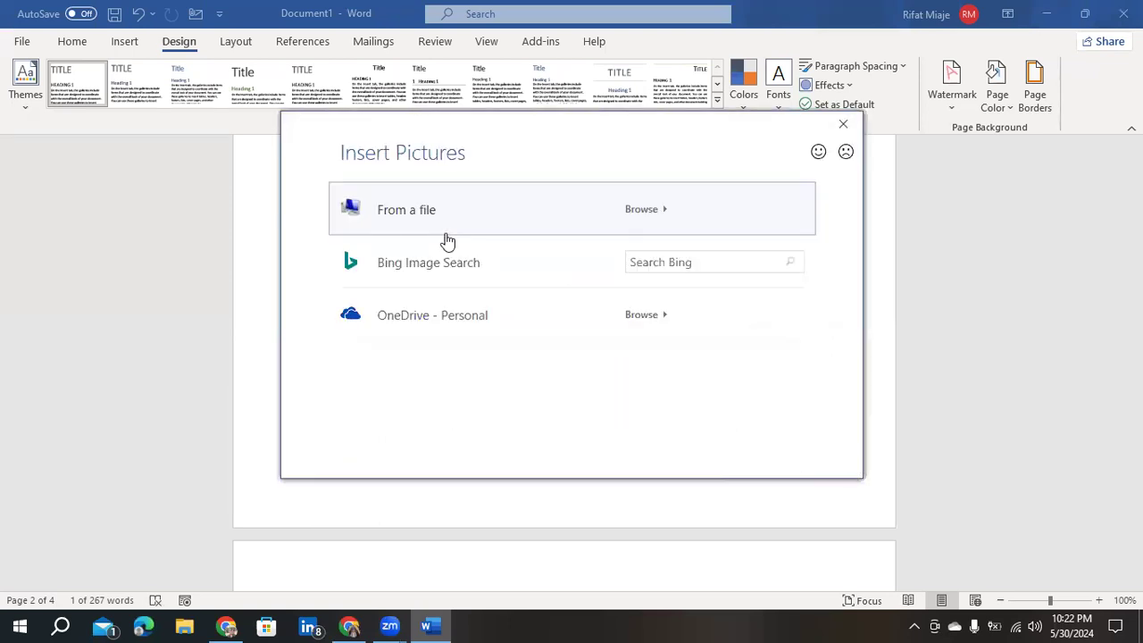
pyautogui.click(461, 225)
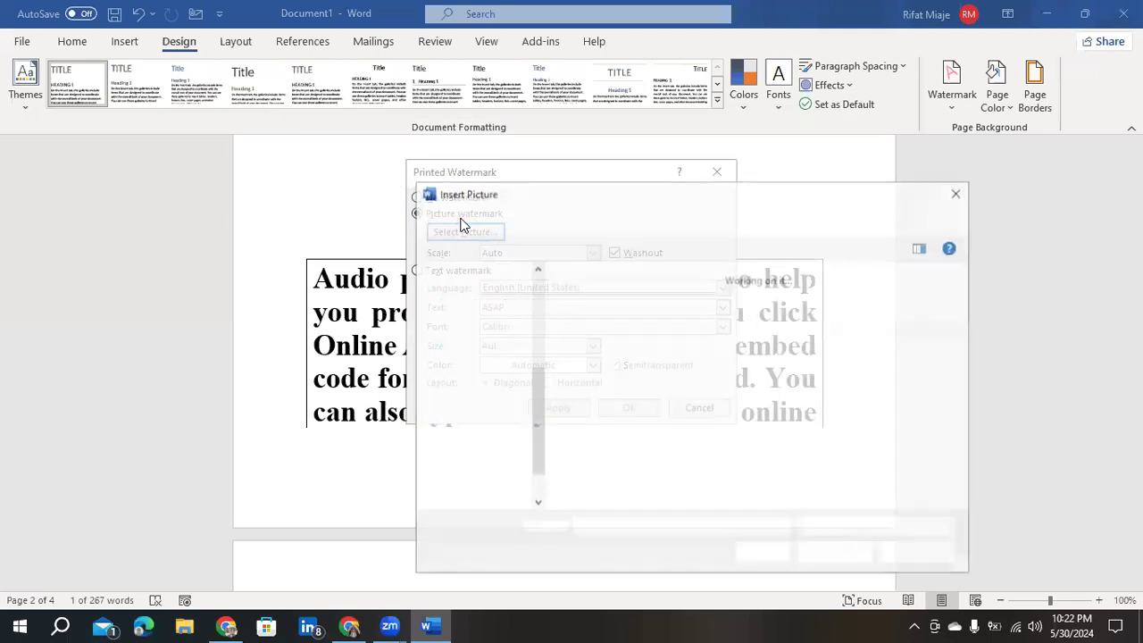
pyautogui.scroll(-1, 657, 375)
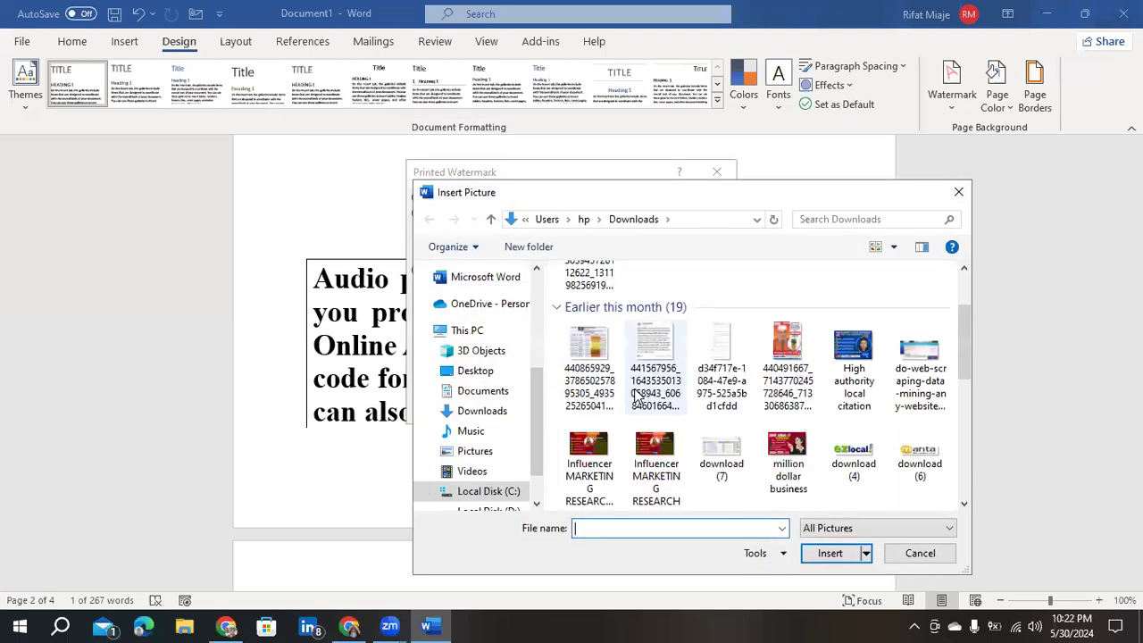
pyautogui.click(867, 366)
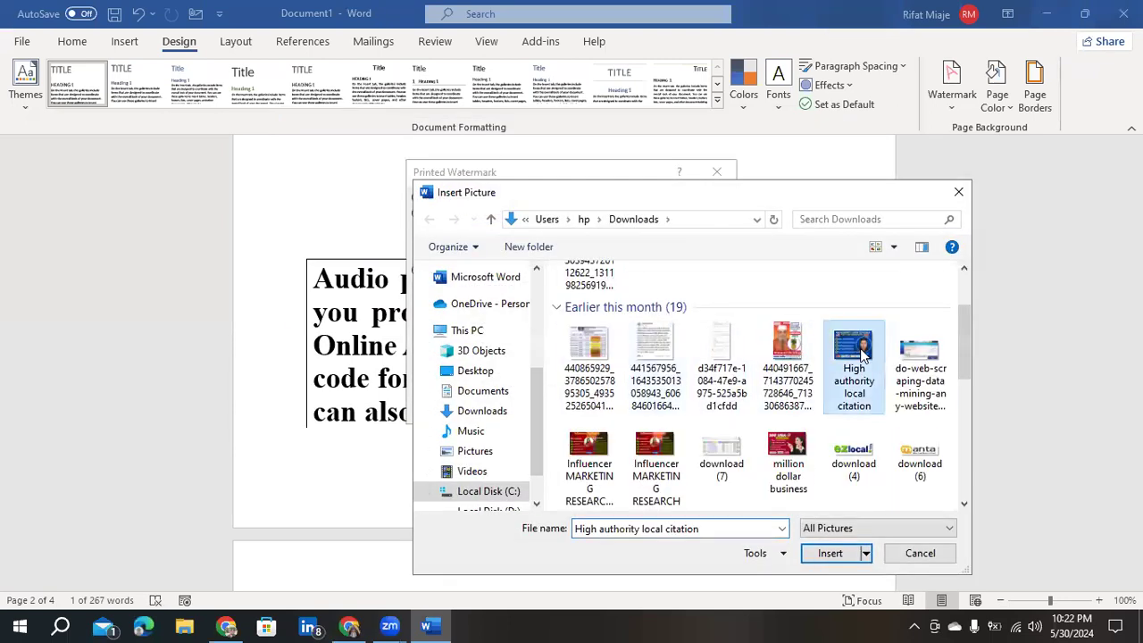
pyautogui.click(830, 553)
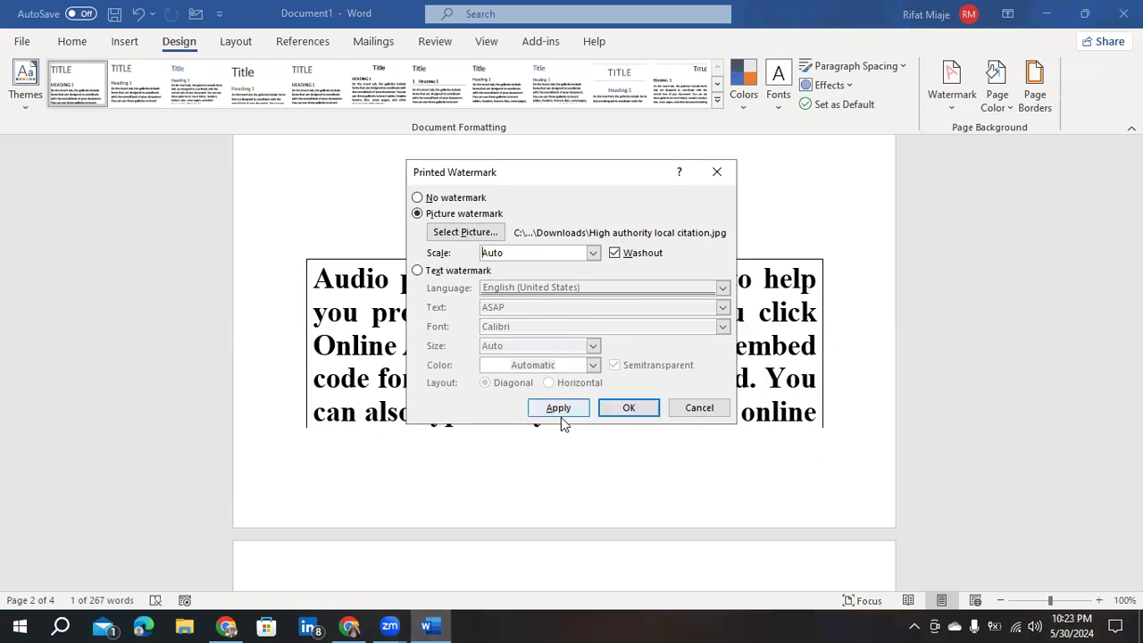
pyautogui.click(639, 413)
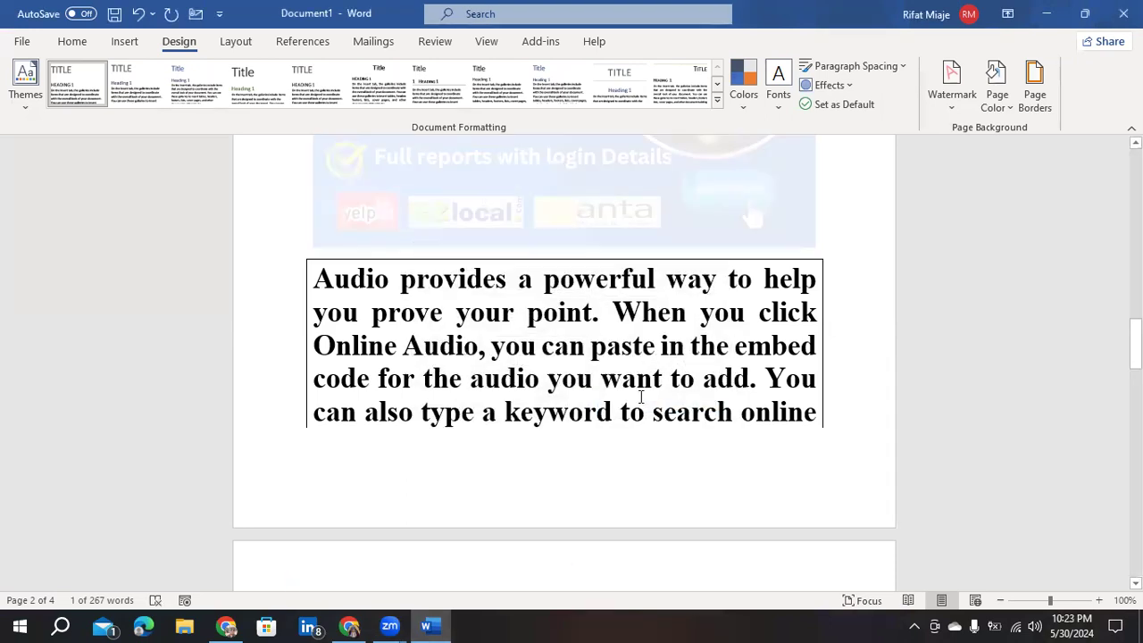
# Step: Check how the picture watermark appears behind the text on each page of the document
pyautogui.scroll(3, 634, 393)
pyautogui.scroll(10, 631, 379)
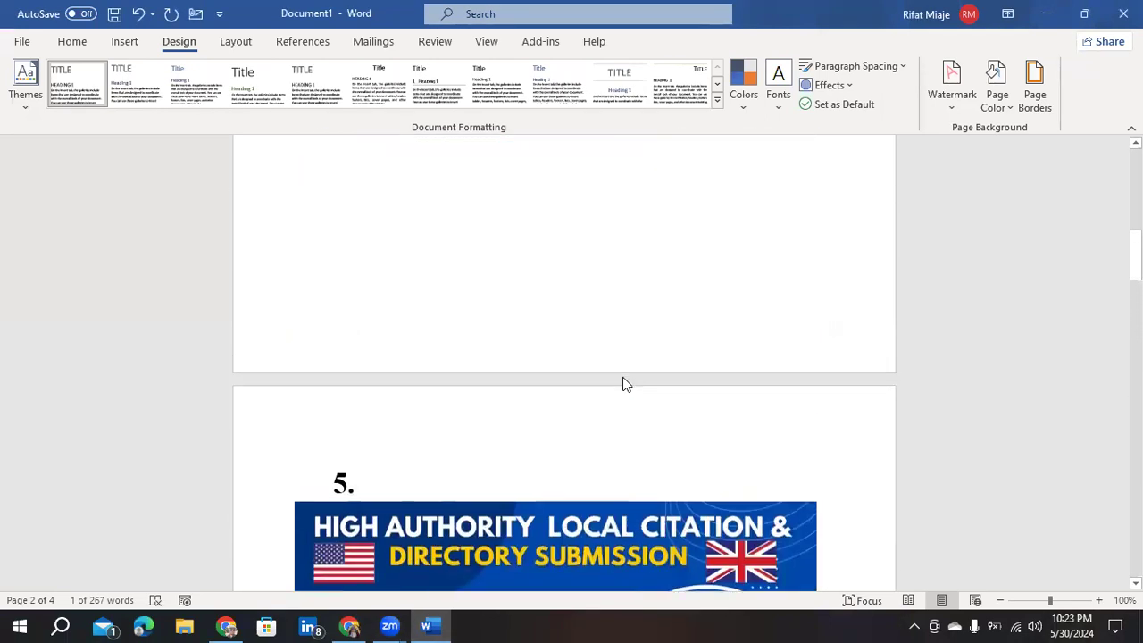
pyautogui.scroll(10, 625, 379)
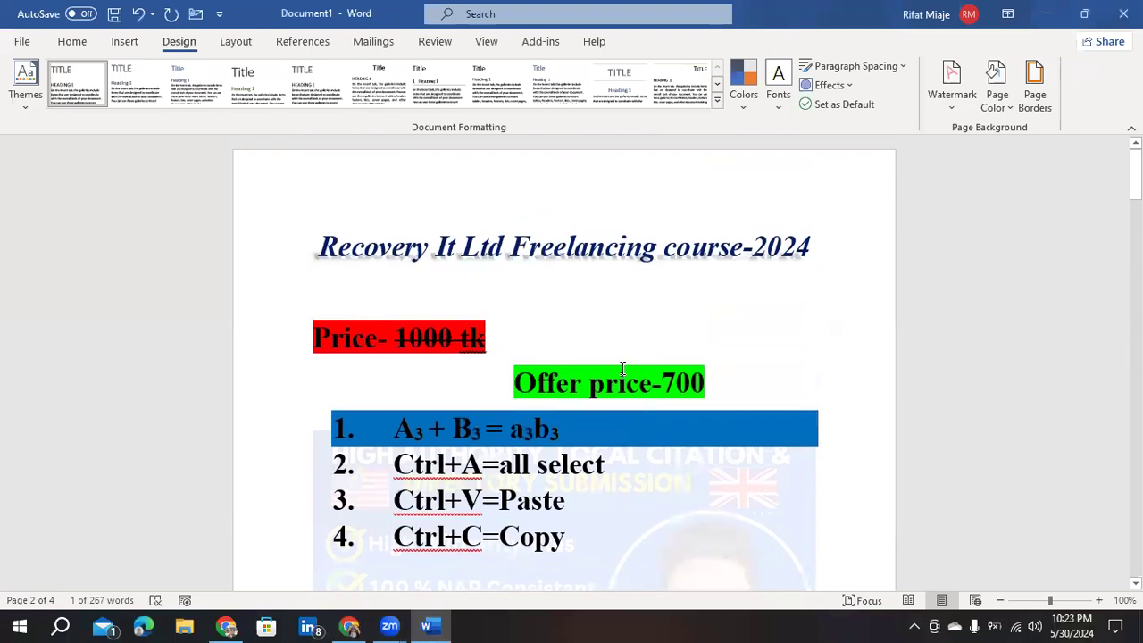
pyautogui.scroll(-5, 625, 402)
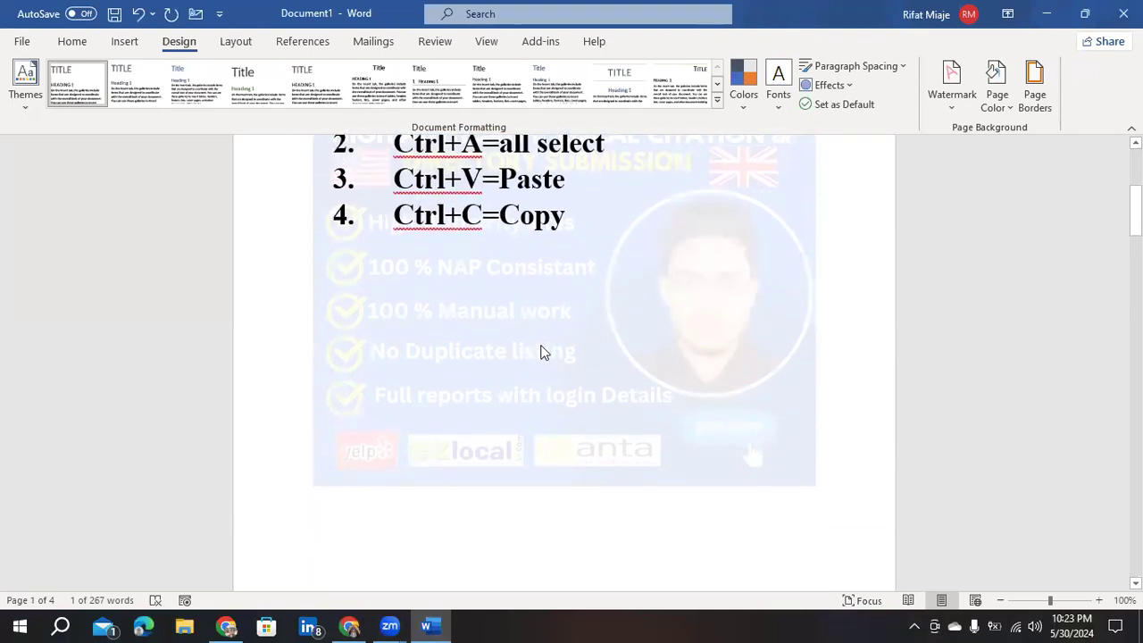
pyautogui.scroll(-8, 542, 348)
pyautogui.scroll(4, 543, 313)
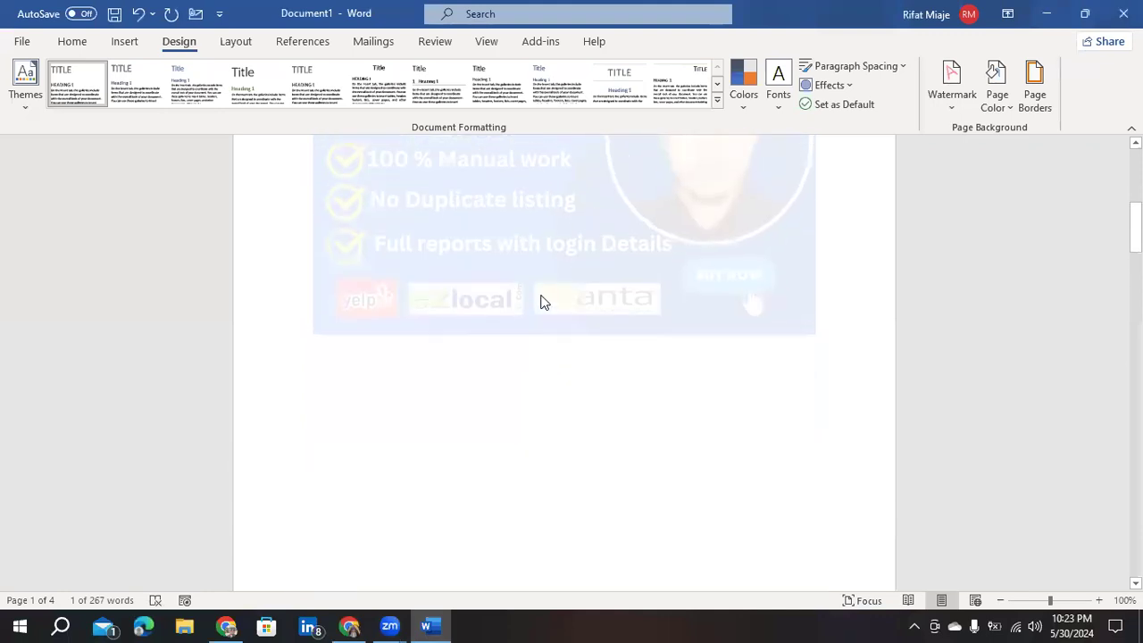
pyautogui.scroll(3, 518, 331)
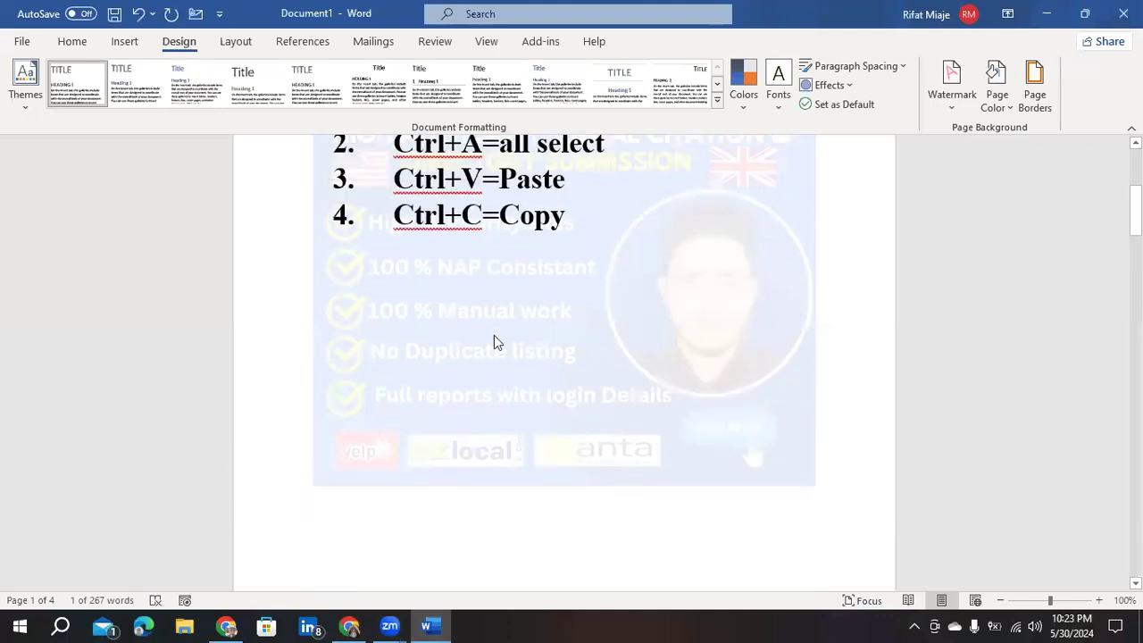
pyautogui.scroll(-15, 494, 342)
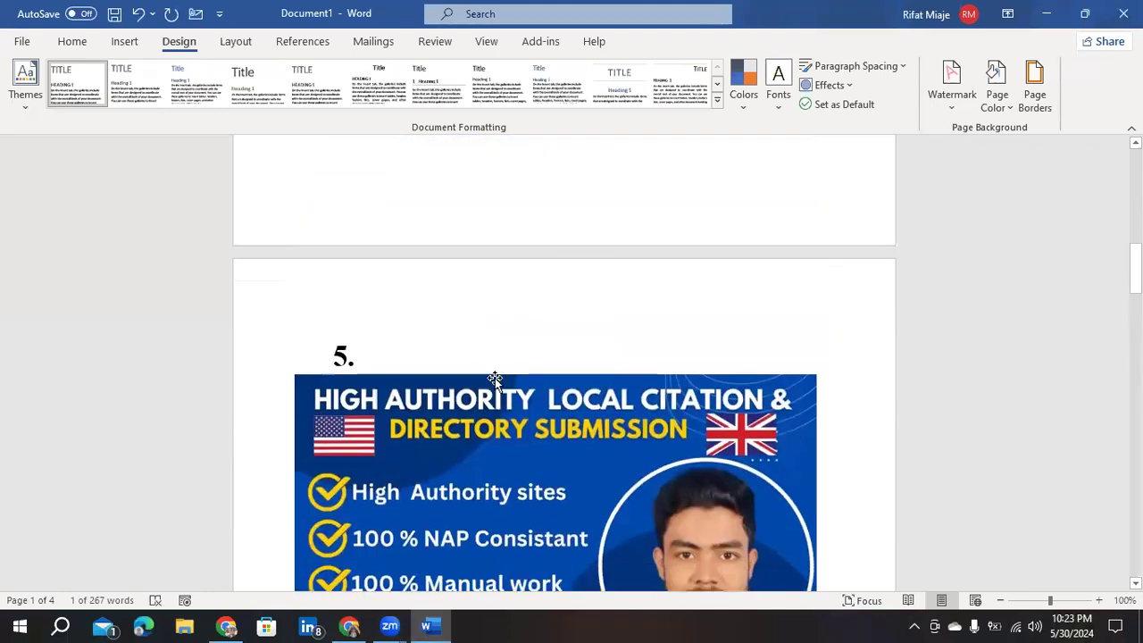
pyautogui.scroll(-15, 496, 380)
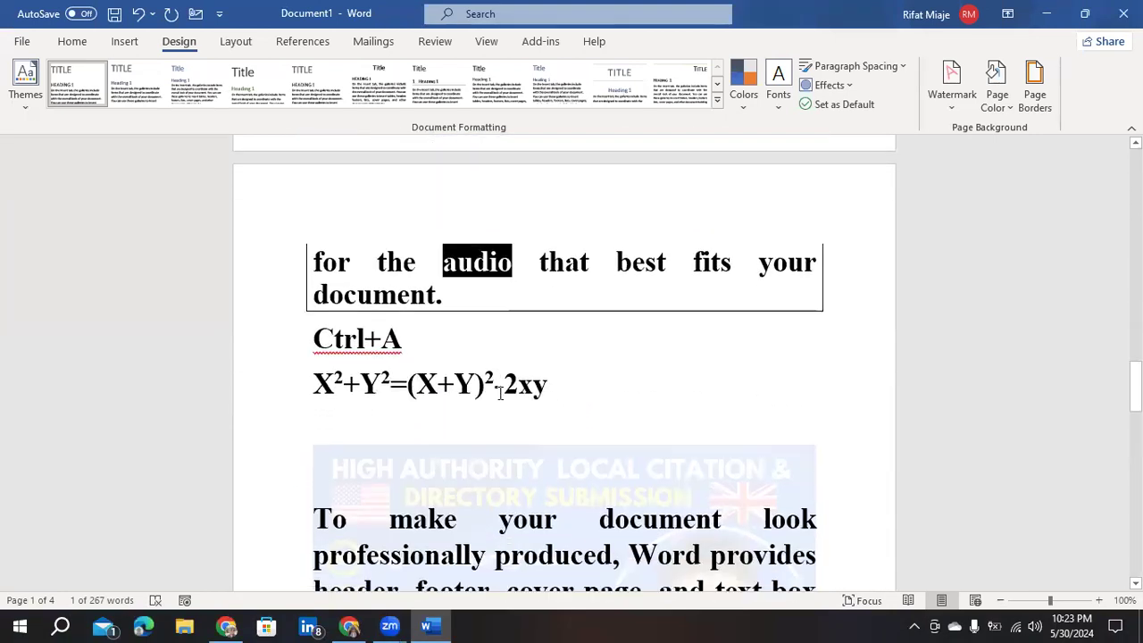
pyautogui.scroll(-4, 501, 395)
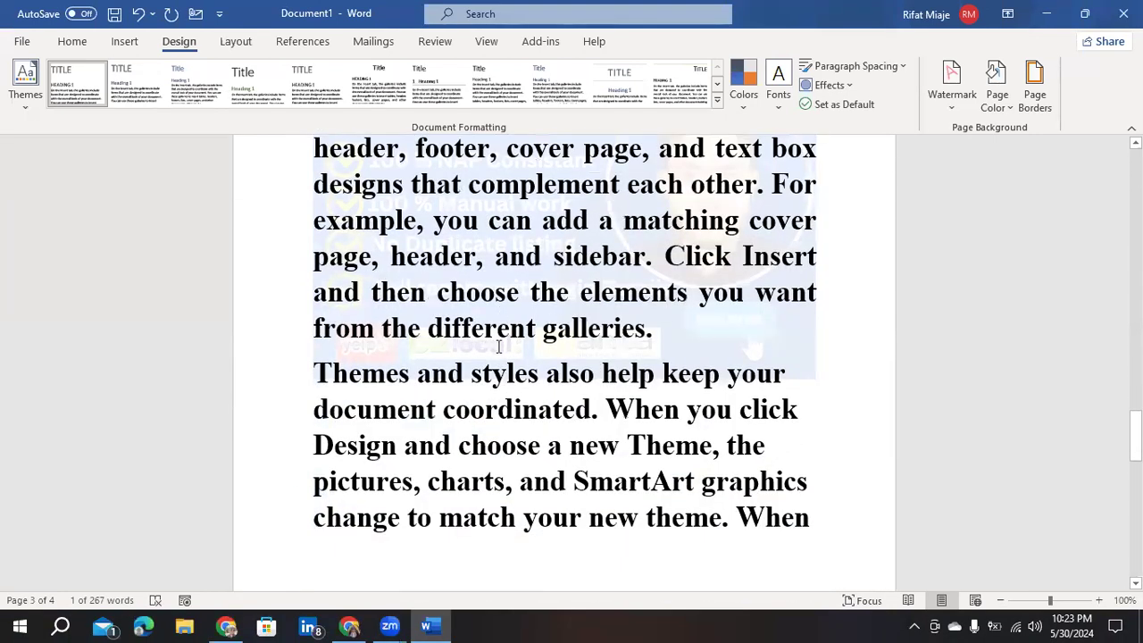
# Step: Remove the picture watermark and apply the built-in DO NOT COPY 1 watermark instead
pyautogui.click(961, 103)
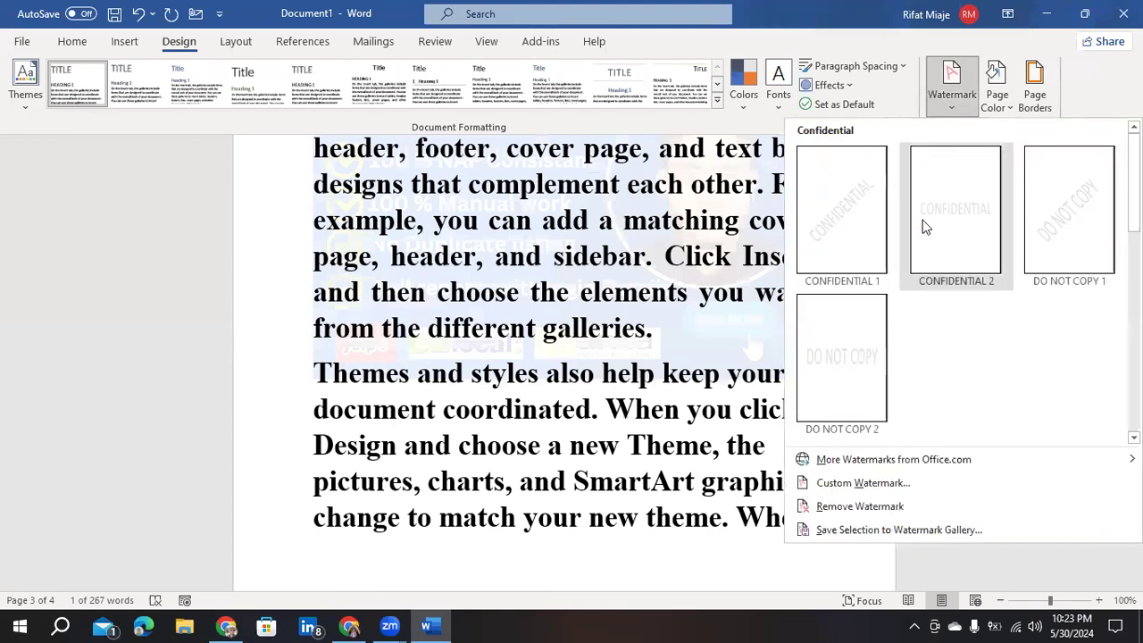
pyautogui.click(861, 507)
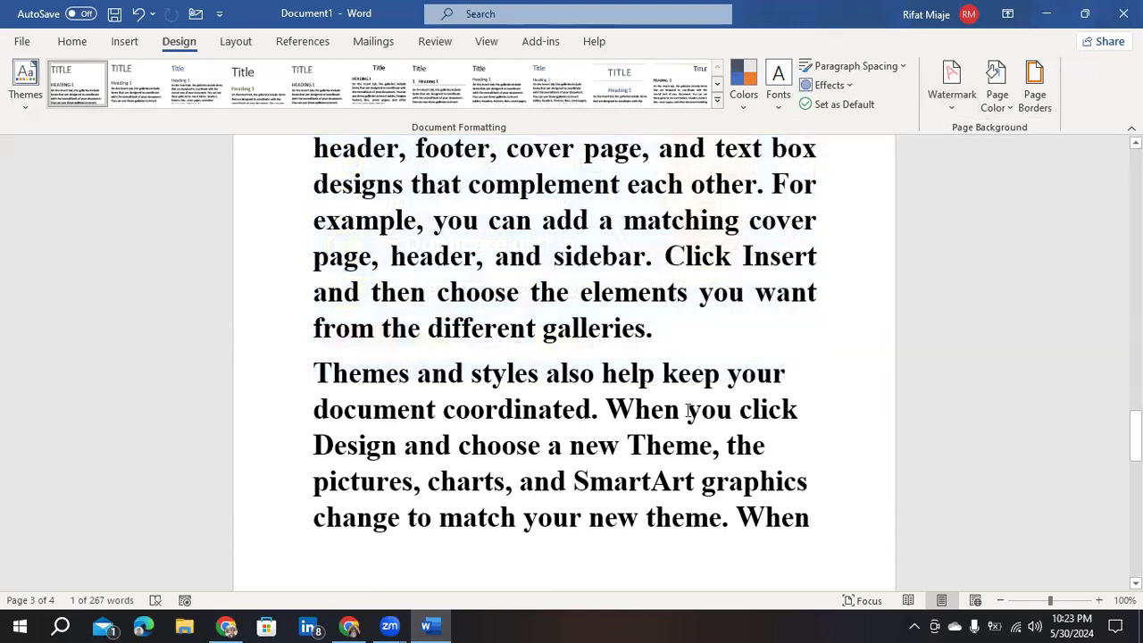
pyautogui.click(950, 100)
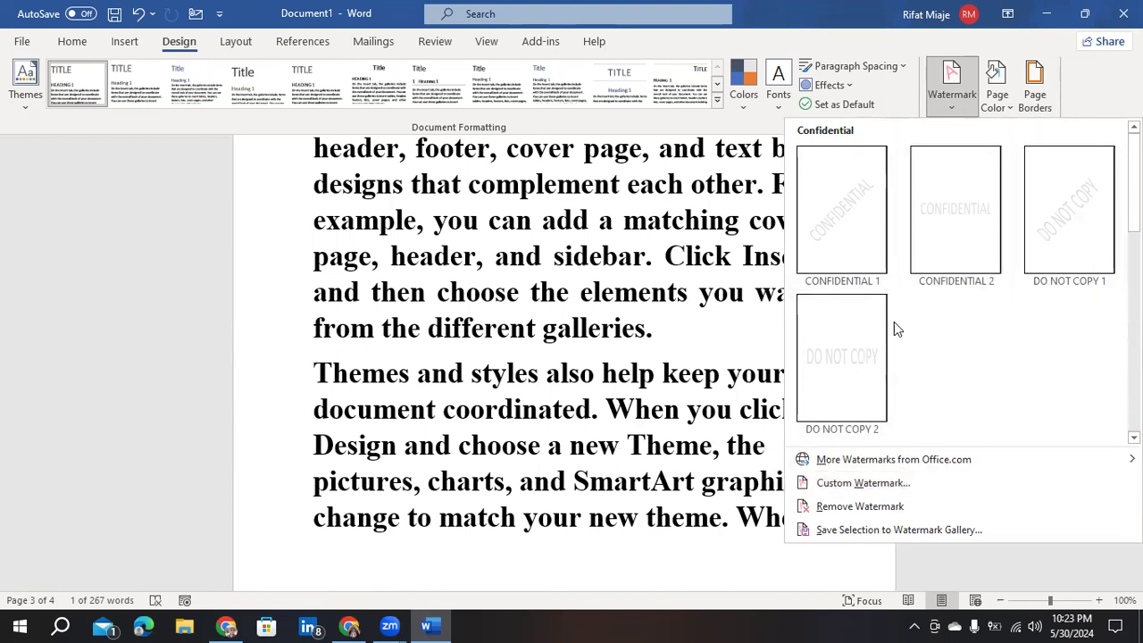
pyautogui.click(1043, 239)
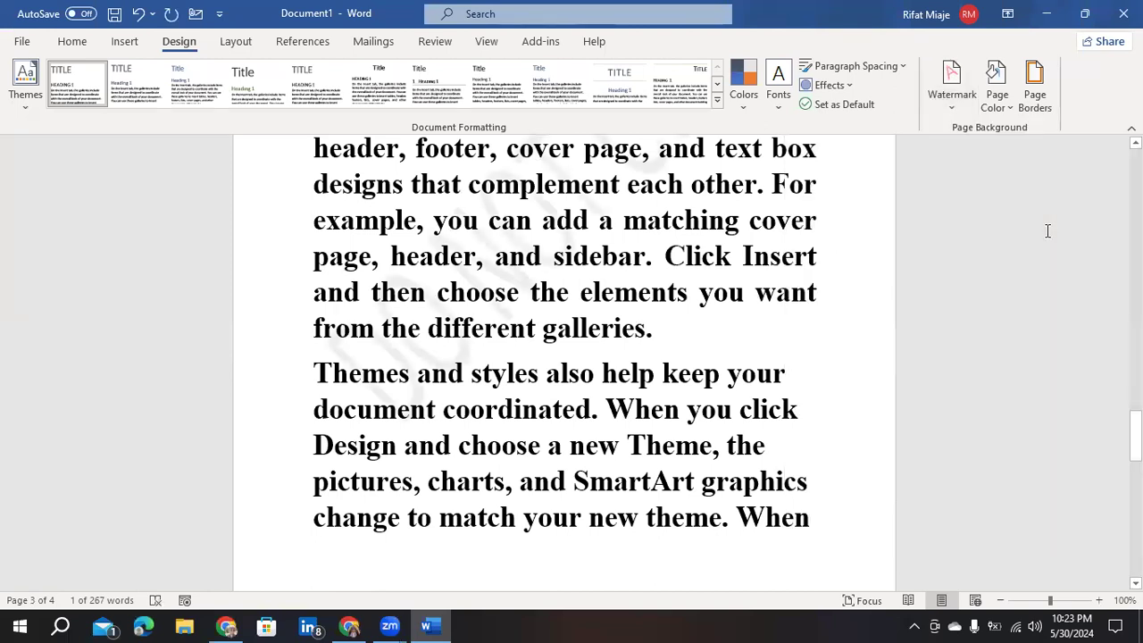
pyautogui.scroll(6, 709, 323)
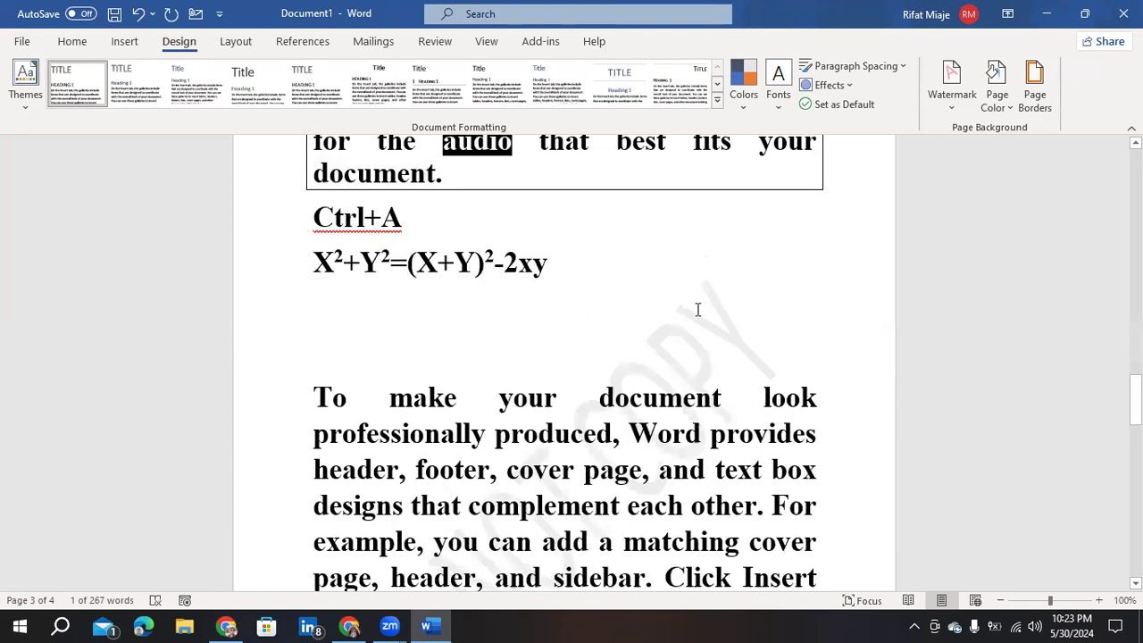
# Step: Start a custom text watermark and replace the DO NOT COPY text with the author's full name
pyautogui.click(956, 107)
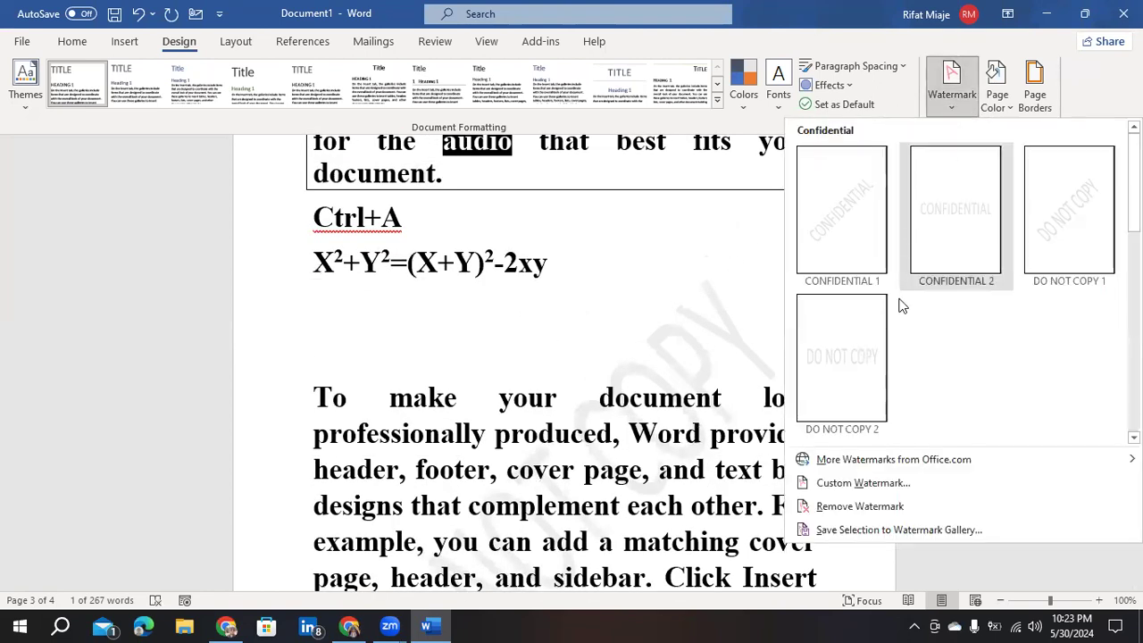
pyautogui.click(888, 483)
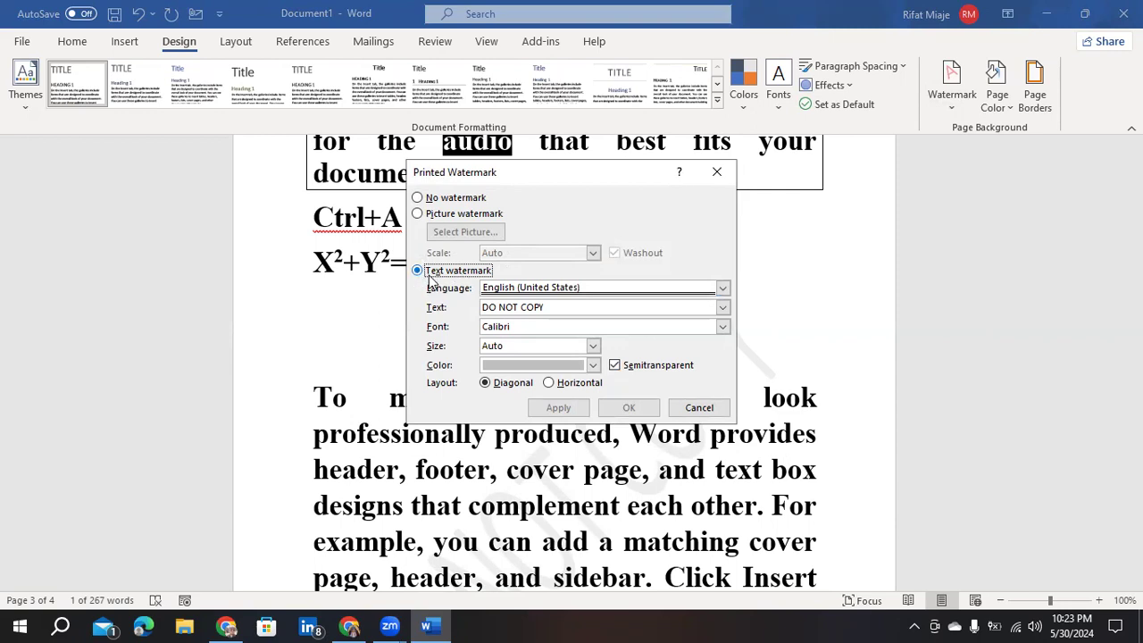
pyautogui.click(554, 305)
pyautogui.press('BackSpace')
pyautogui.press('BackSpace')
pyautogui.press('BackSpace')
pyautogui.press('BackSpace')
pyautogui.press('BackSpace')
pyautogui.press('BackSpace')
pyautogui.press('BackSpace')
pyautogui.press('BackSpace')
pyautogui.press('BackSpace')
pyautogui.press('BackSpace')
pyautogui.press('BackSpace')
pyautogui.write('Rifat Miaje')
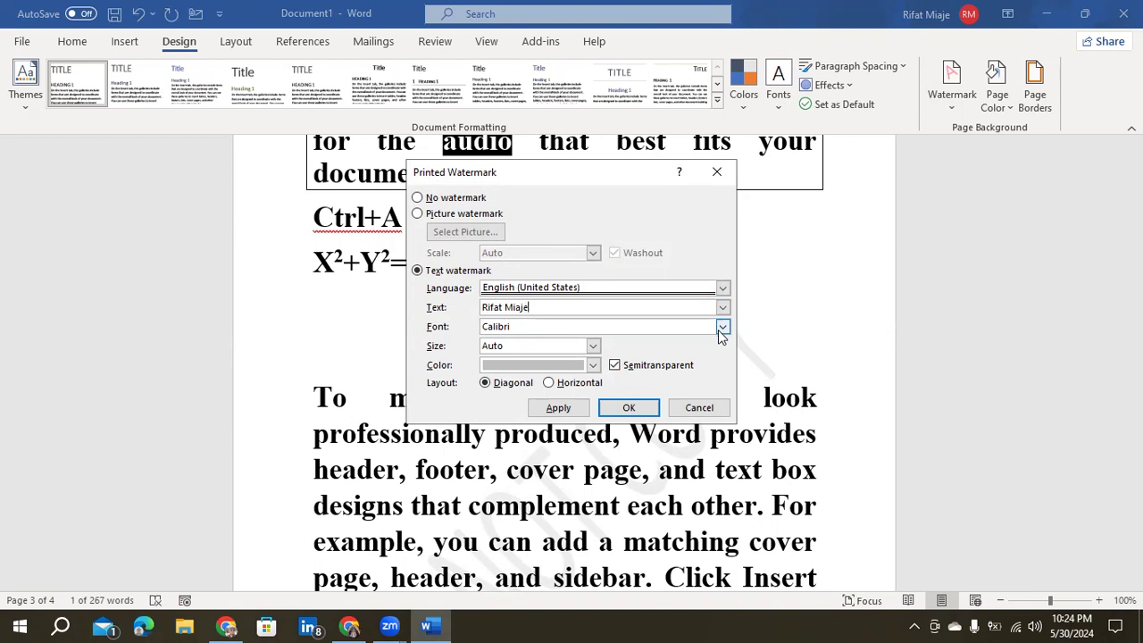
# Step: Set the text watermark to Calibri, size 54, in standard green, and apply it to the document
pyautogui.click(722, 328)
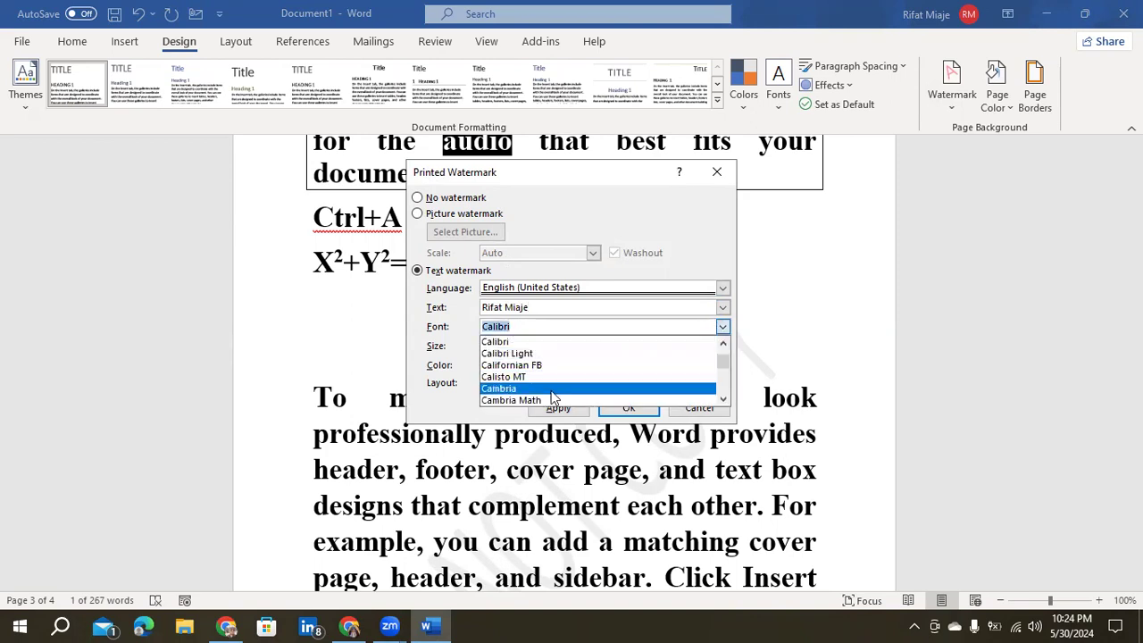
pyautogui.click(531, 342)
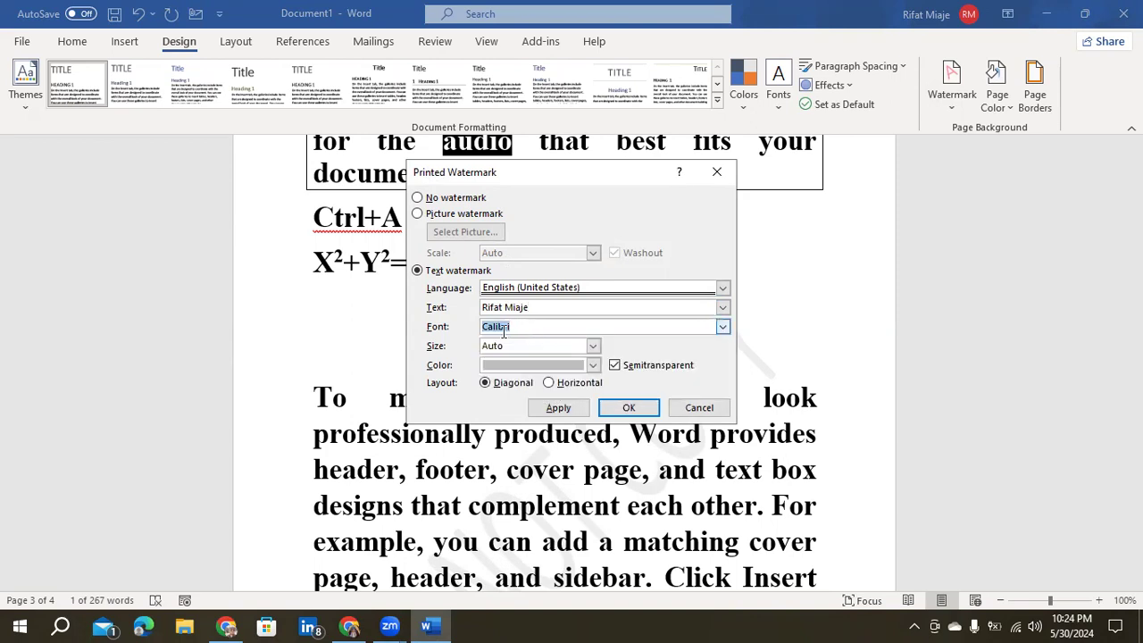
pyautogui.click(594, 347)
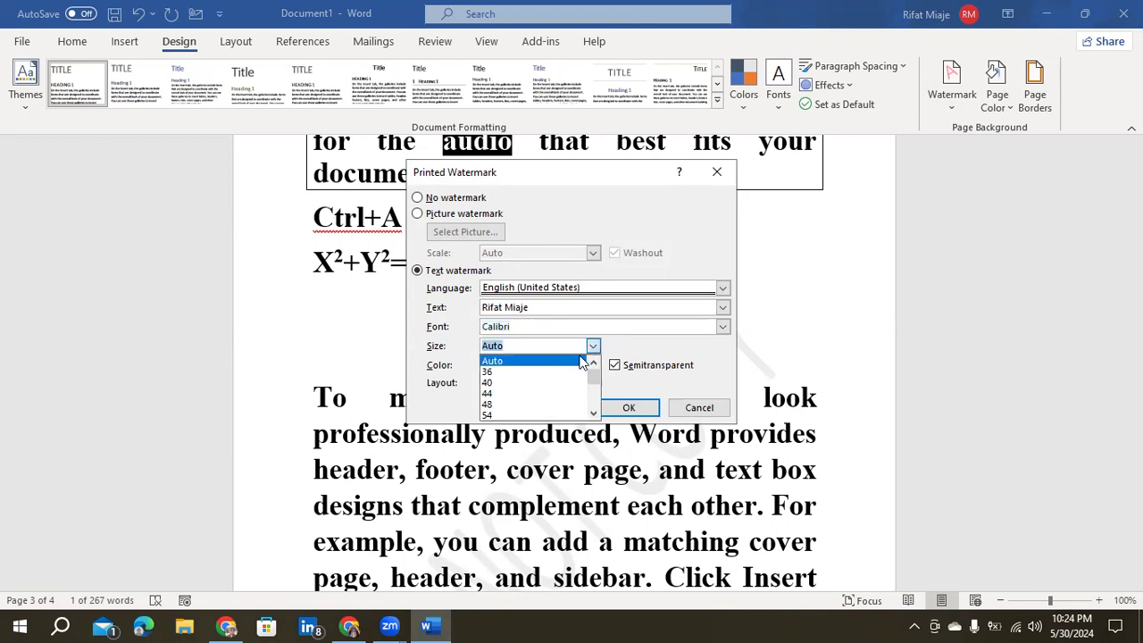
pyautogui.click(515, 416)
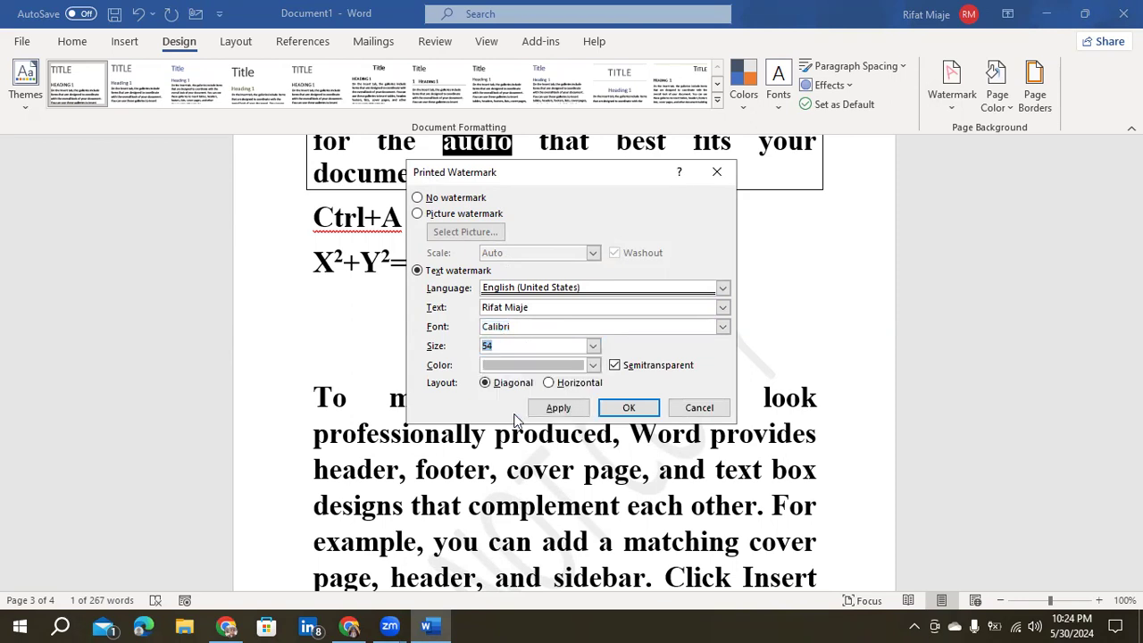
pyautogui.click(592, 367)
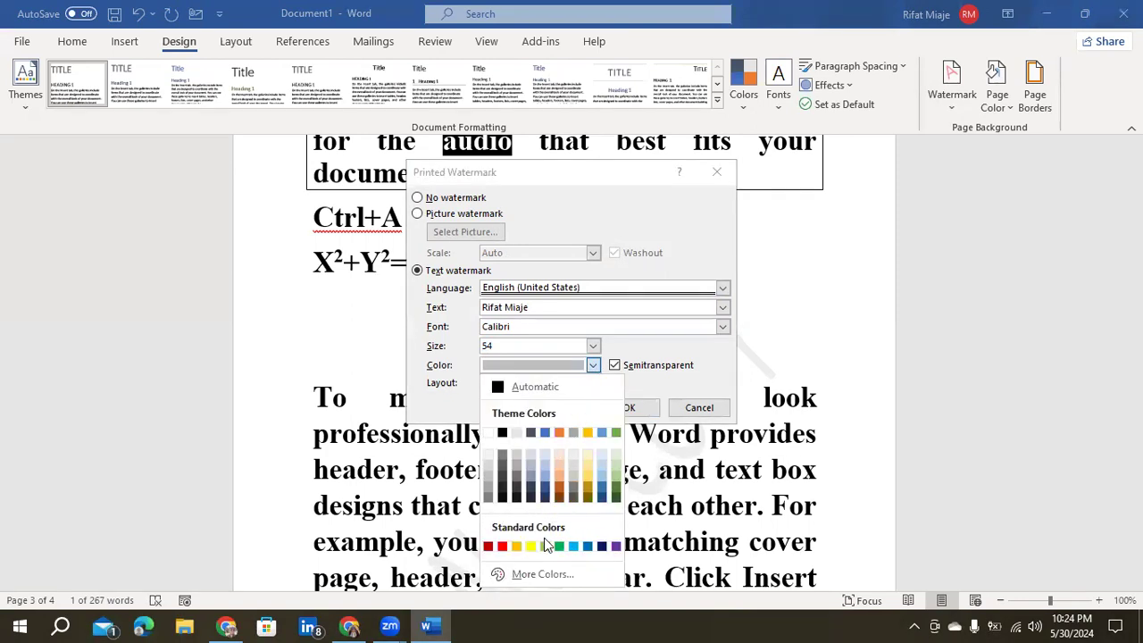
pyautogui.click(557, 546)
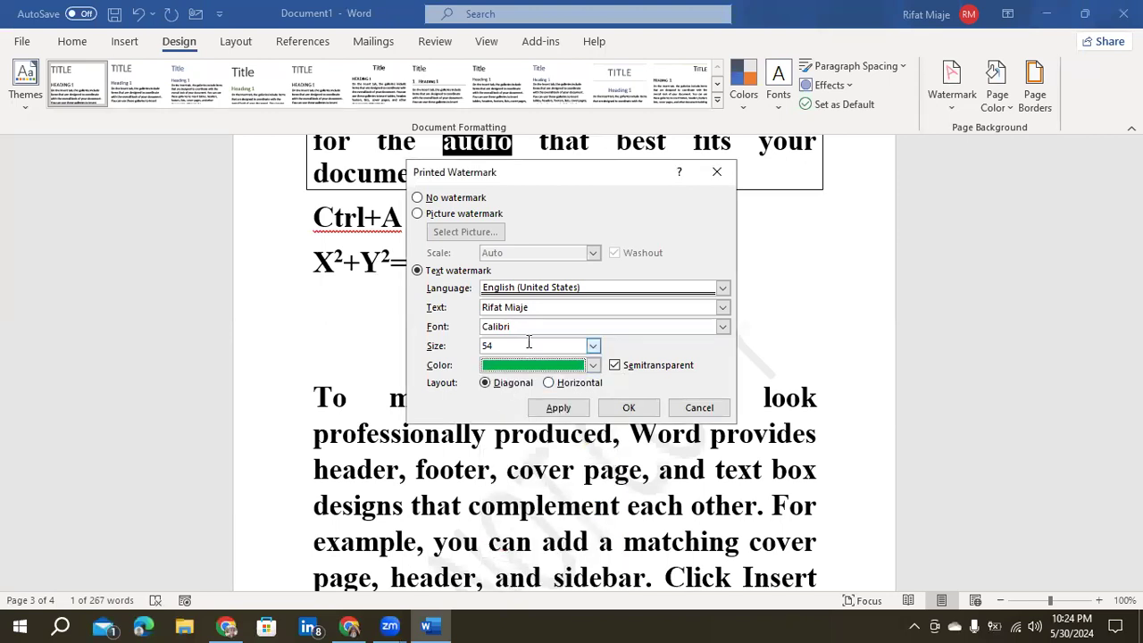
pyautogui.click(572, 413)
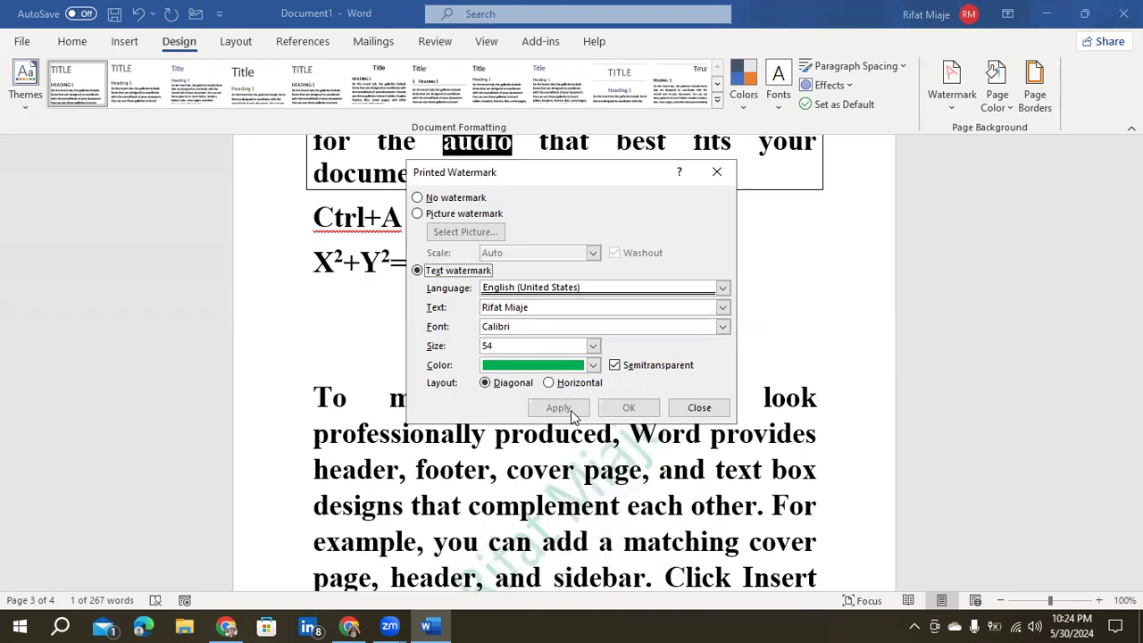
pyautogui.click(715, 174)
# Step: Check how the green name watermark appears behind the text on the last two pages
pyautogui.scroll(-5, 751, 360)
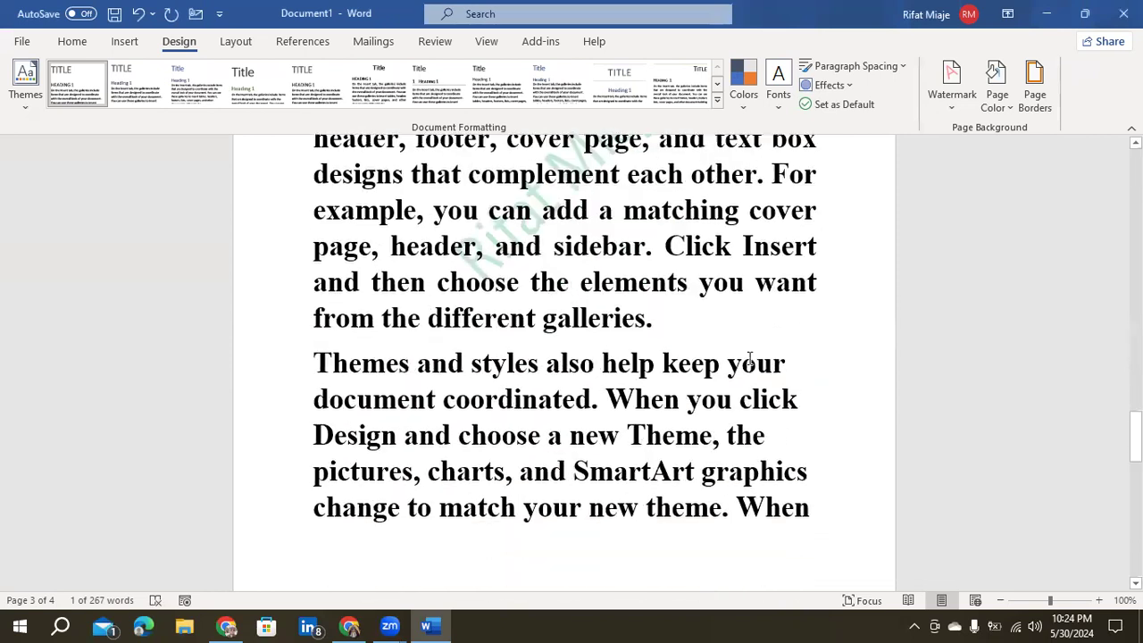
pyautogui.scroll(2, 636, 290)
pyautogui.scroll(1, 538, 301)
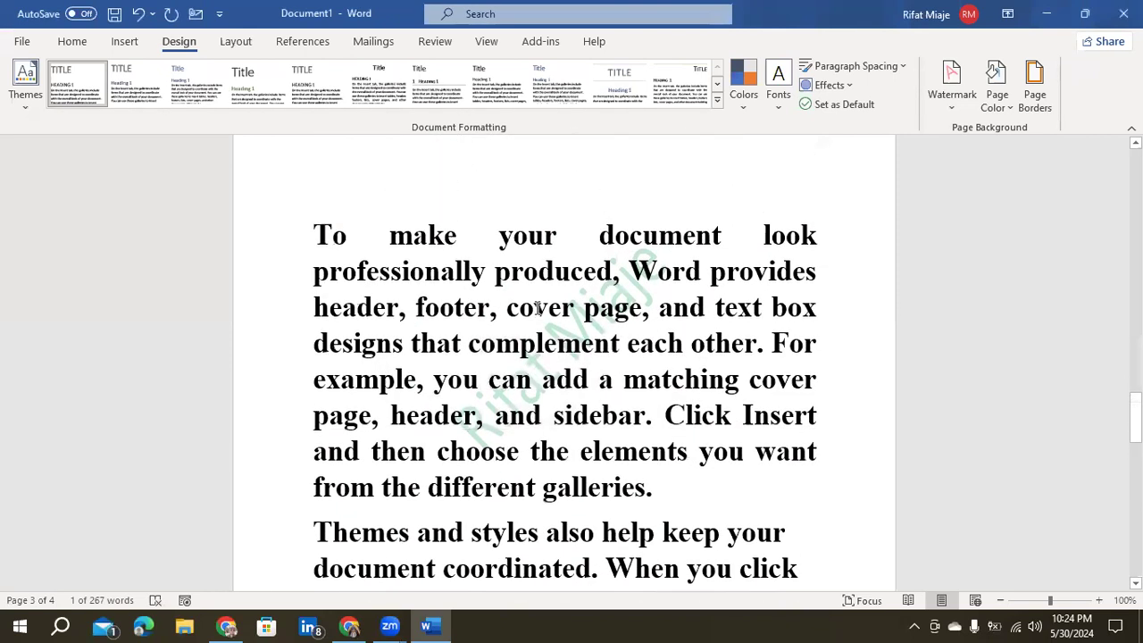
pyautogui.scroll(-8, 670, 335)
pyautogui.scroll(-5, 667, 341)
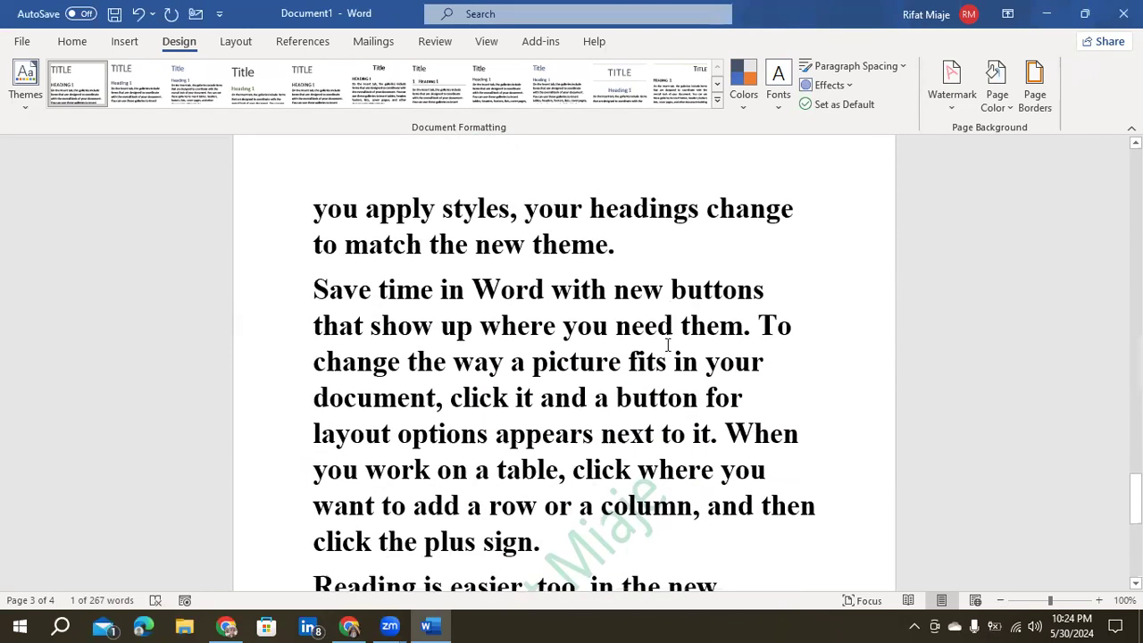
pyautogui.scroll(-2, 566, 393)
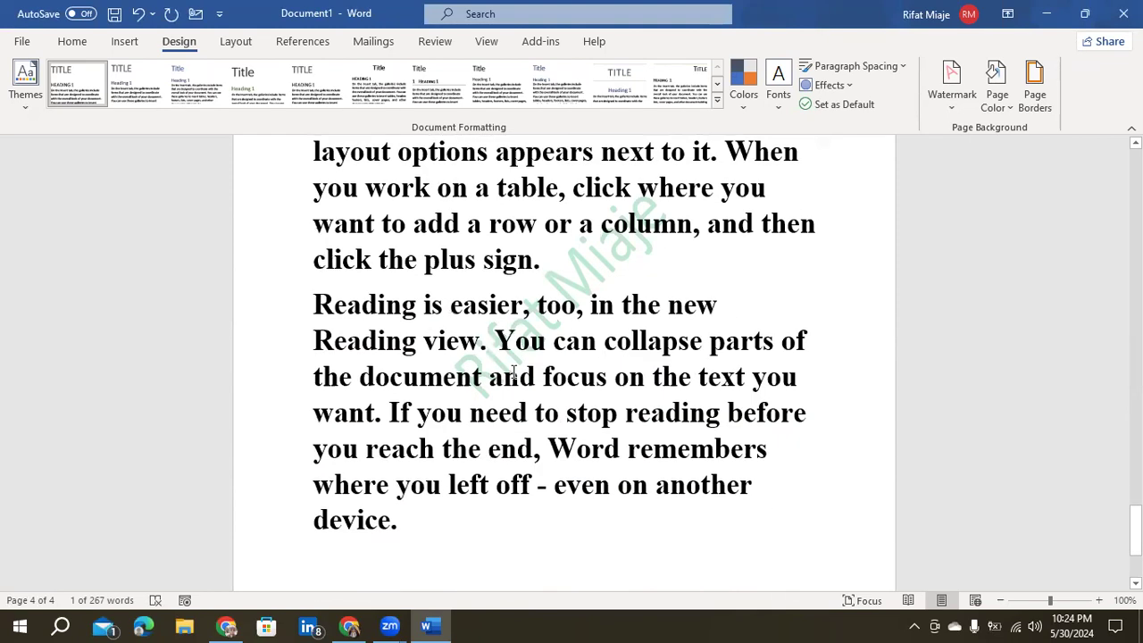
pyautogui.scroll(2, 607, 327)
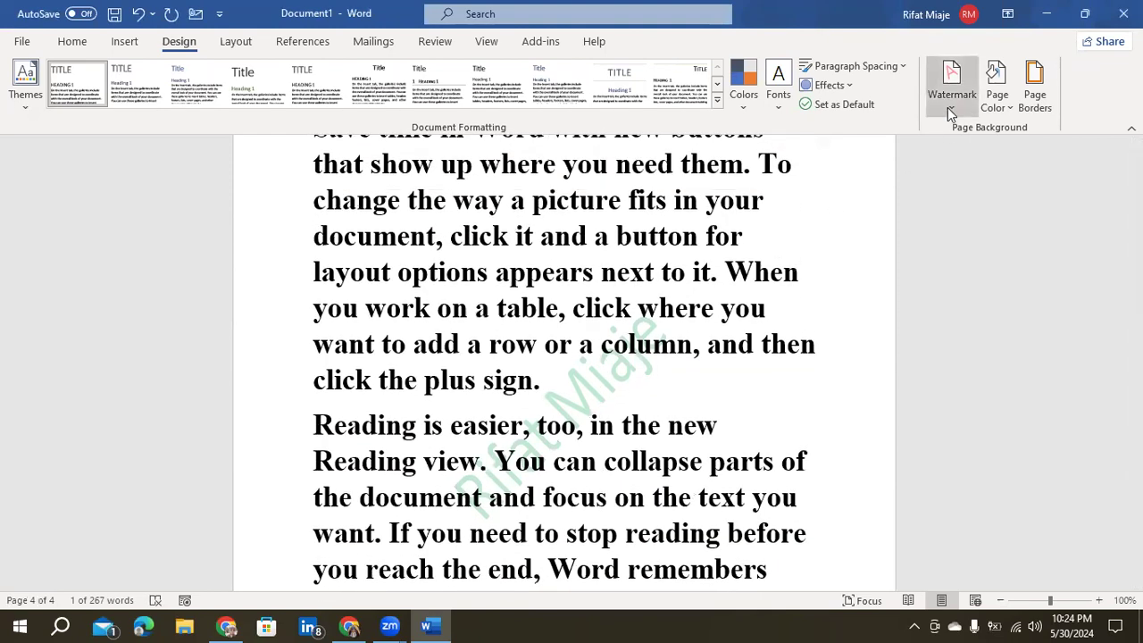
# Step: Enlarge the custom text watermark to size 144 and apply the change
pyautogui.click(949, 102)
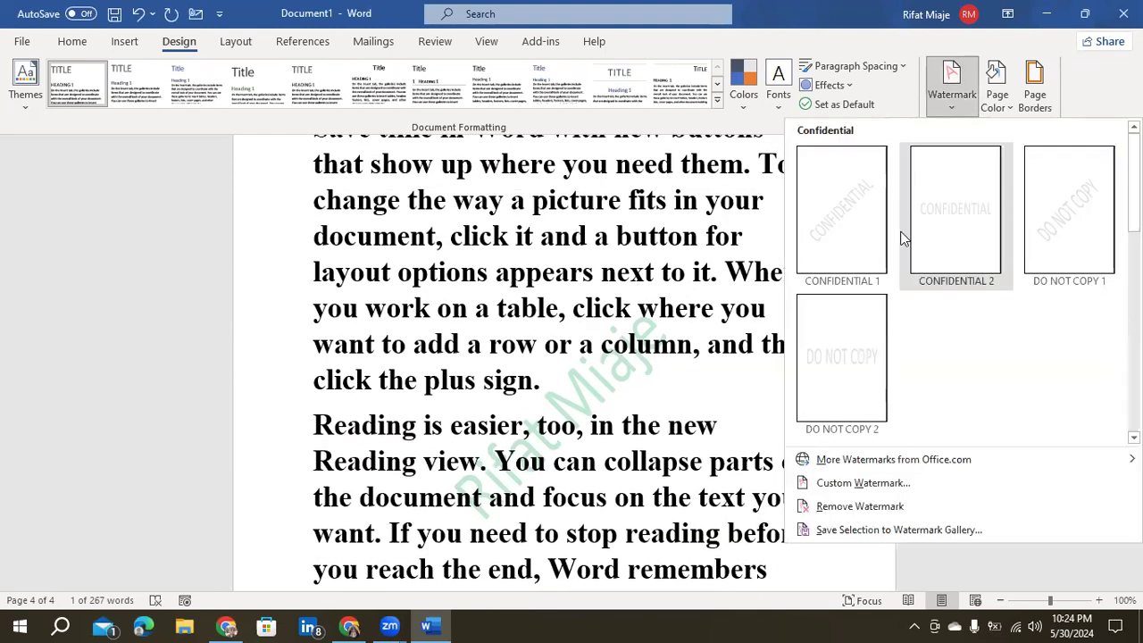
pyautogui.click(862, 483)
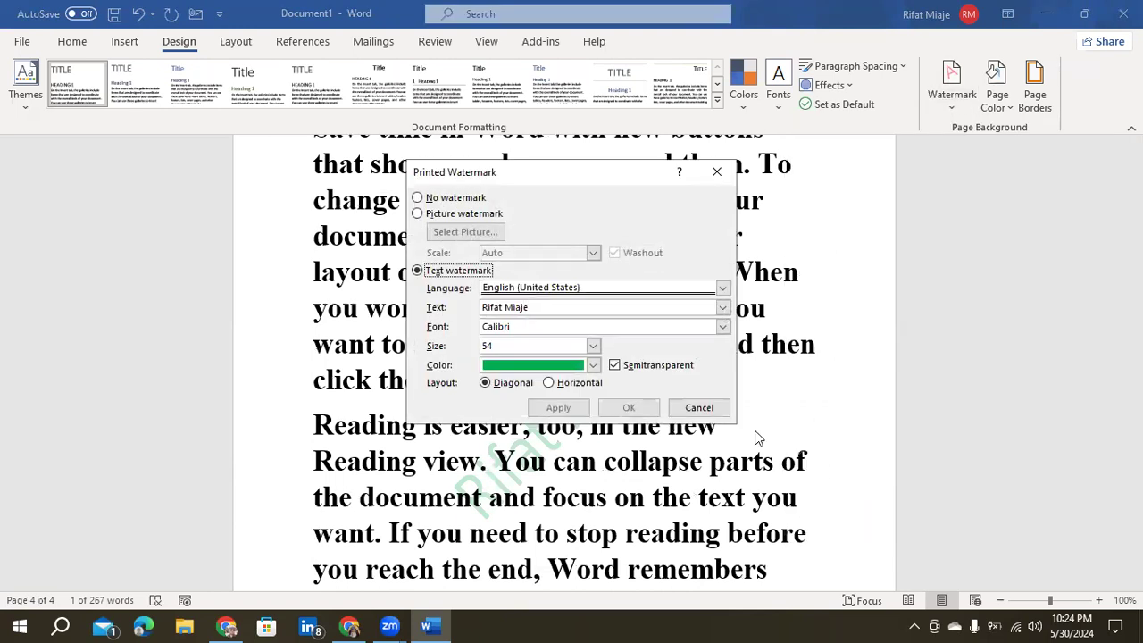
pyautogui.click(594, 345)
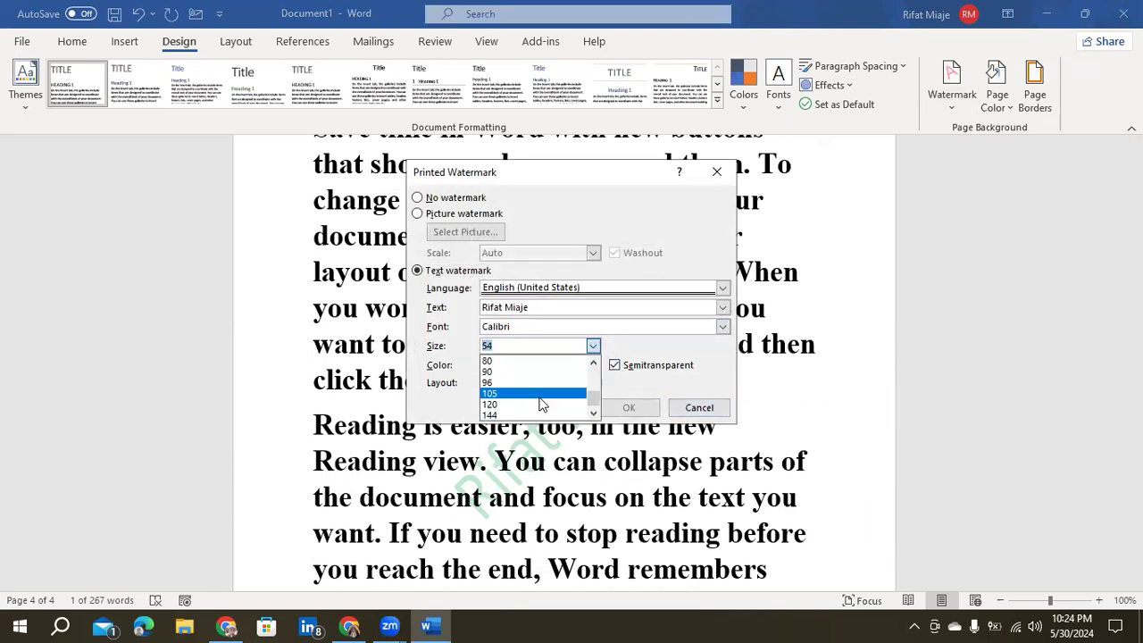
pyautogui.click(530, 415)
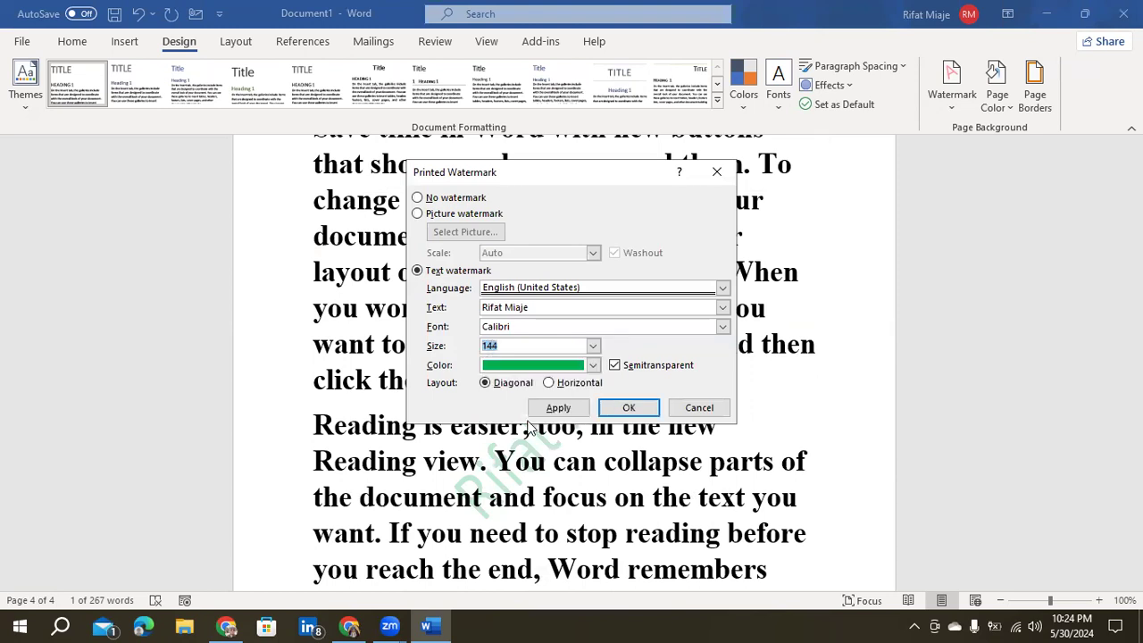
pyautogui.click(555, 408)
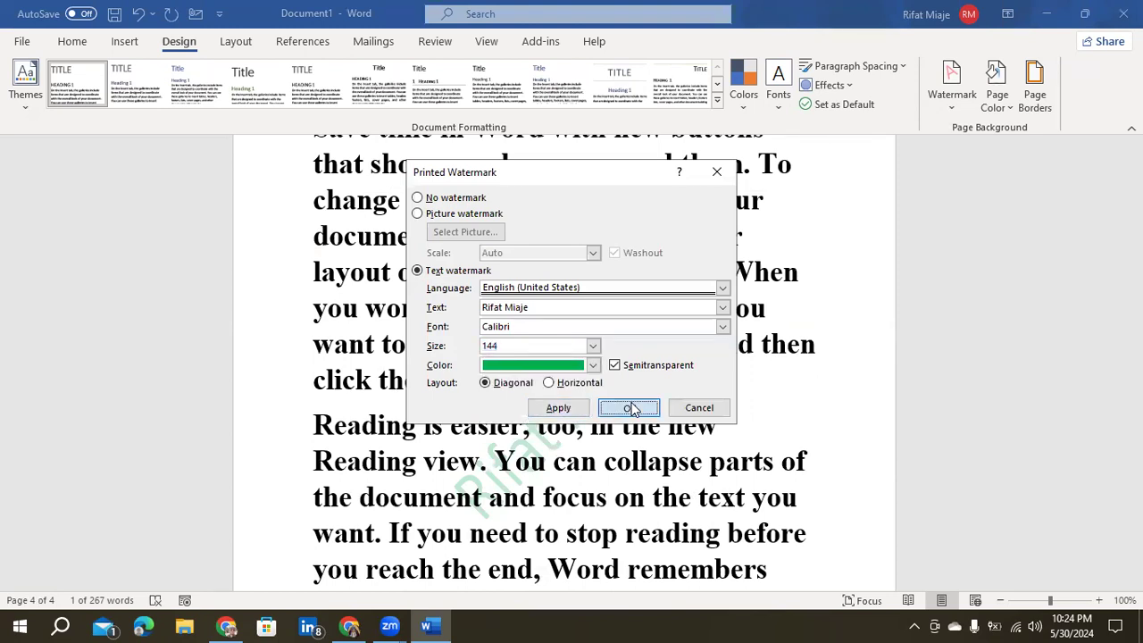
pyautogui.click(629, 408)
# Step: Examine the enlarged name watermark behind the text on pages 3 and 4
pyautogui.scroll(1, 636, 399)
pyautogui.scroll(-4, 625, 393)
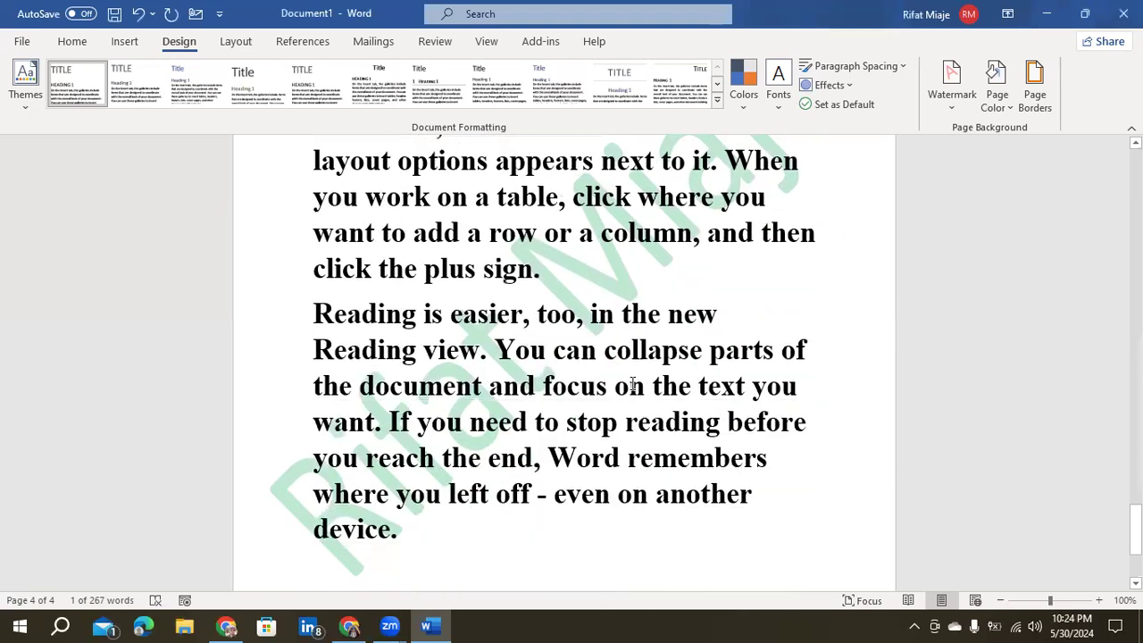
pyautogui.scroll(1, 571, 386)
pyautogui.scroll(1, 552, 386)
pyautogui.scroll(5, 800, 280)
pyautogui.scroll(6, 800, 281)
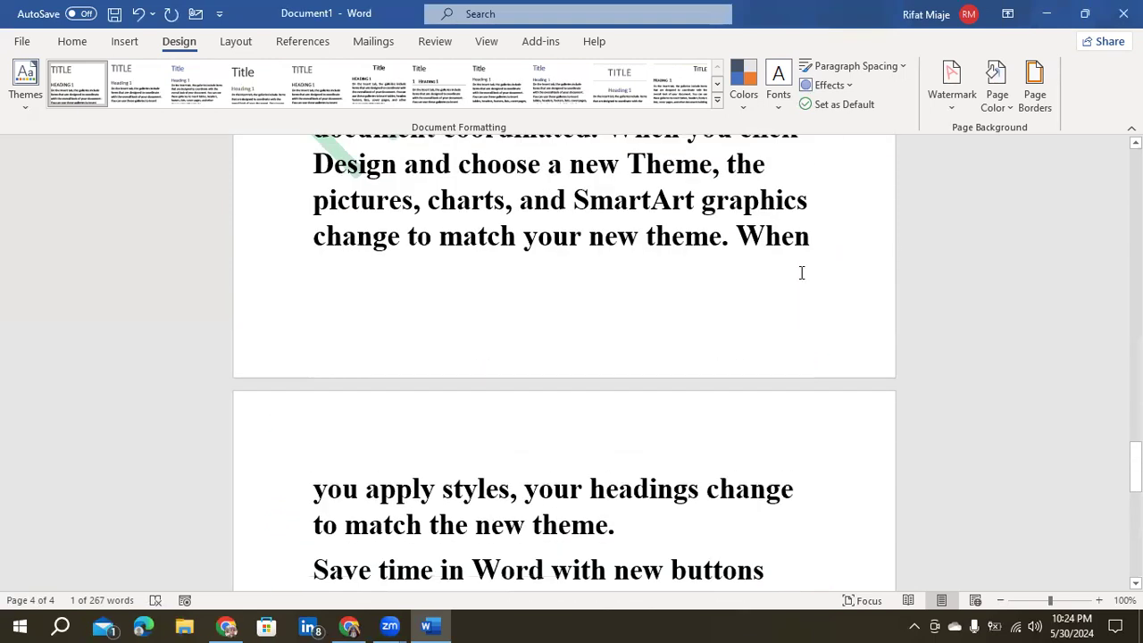
pyautogui.scroll(6, 801, 274)
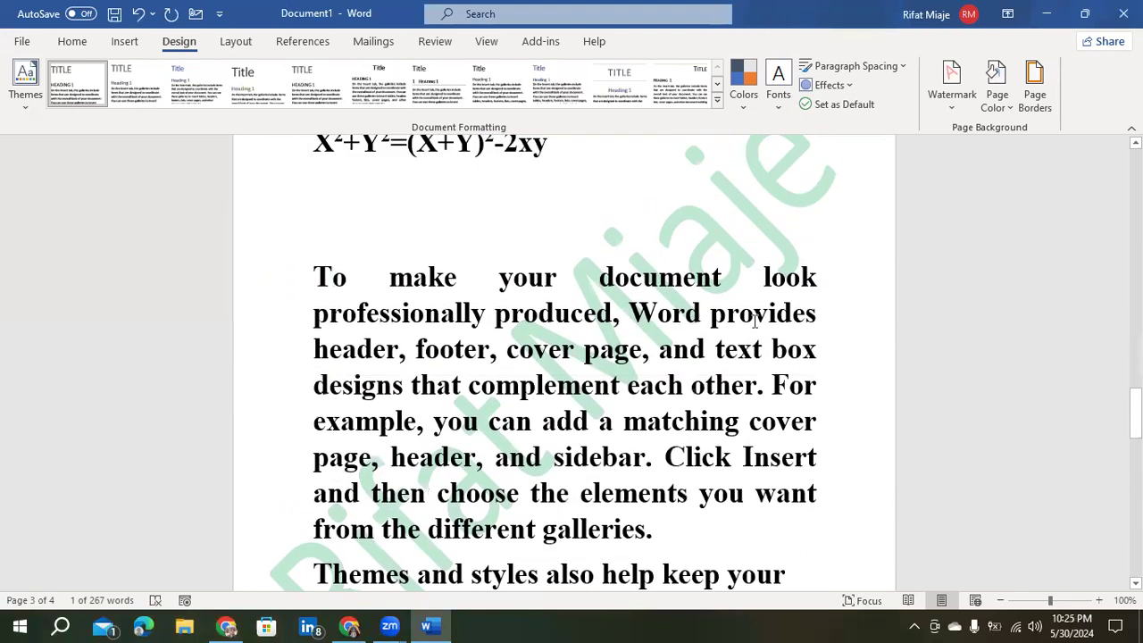
pyautogui.scroll(1, 738, 326)
pyautogui.scroll(-3, 740, 322)
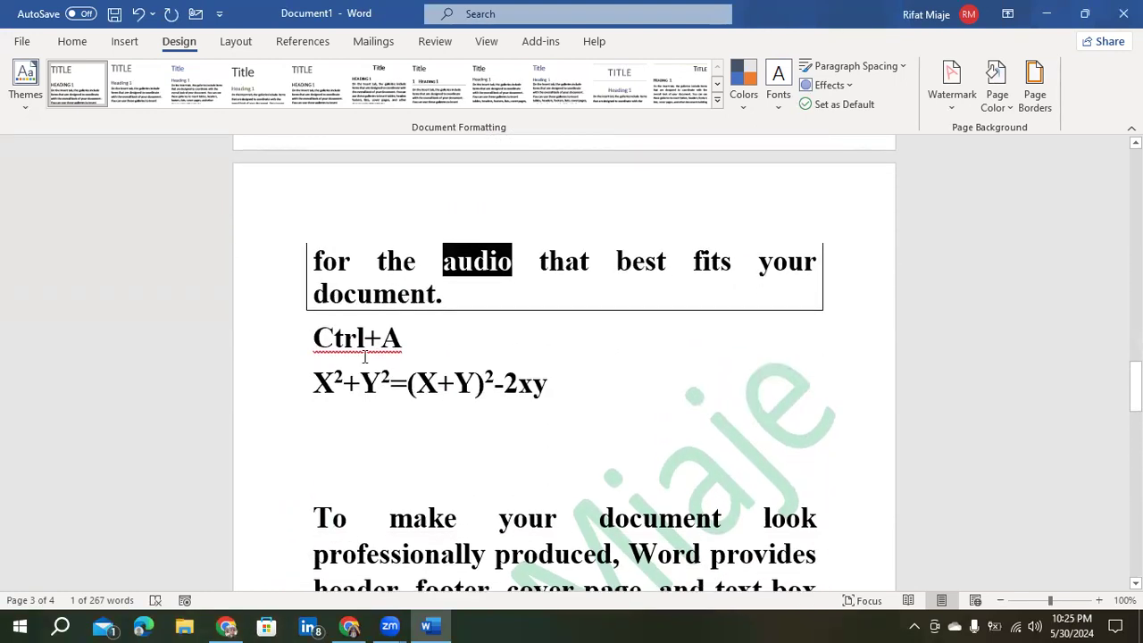
pyautogui.click(499, 367)
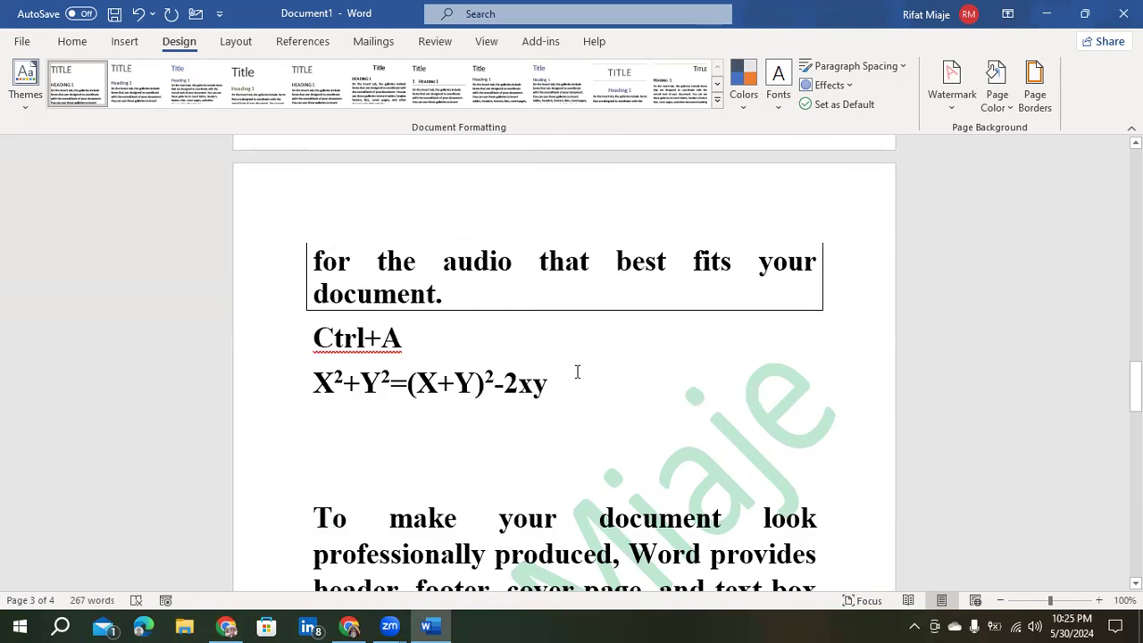
# Step: View the page color choices without picking one, and apply a ½ pt solid 3-D page border to the whole document
pyautogui.click(1004, 109)
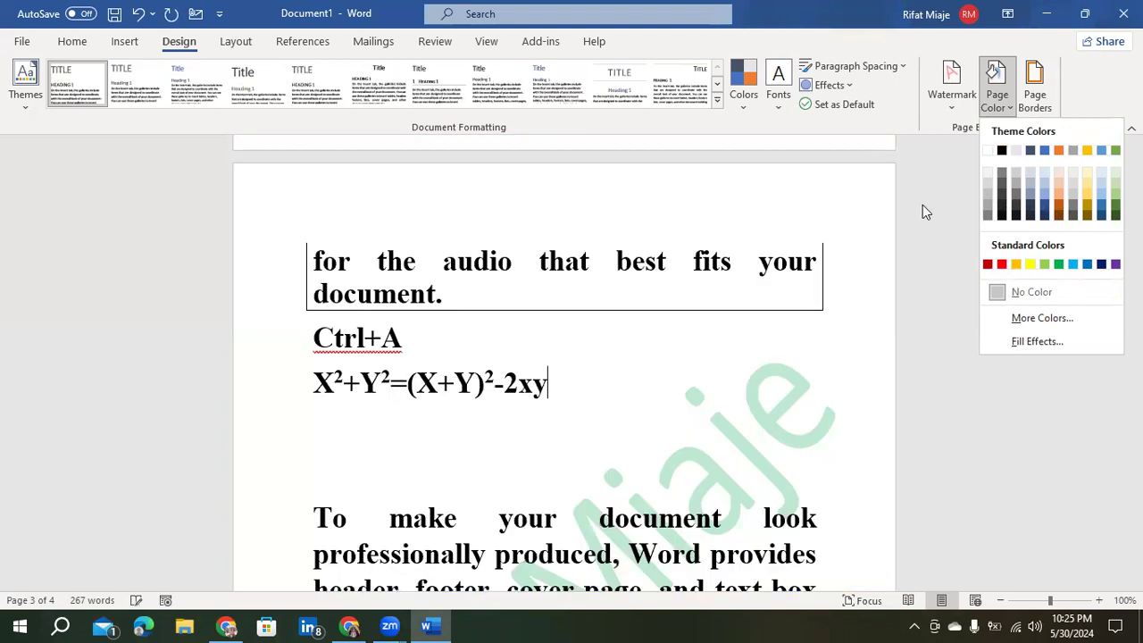
pyautogui.click(923, 205)
pyautogui.click(1024, 105)
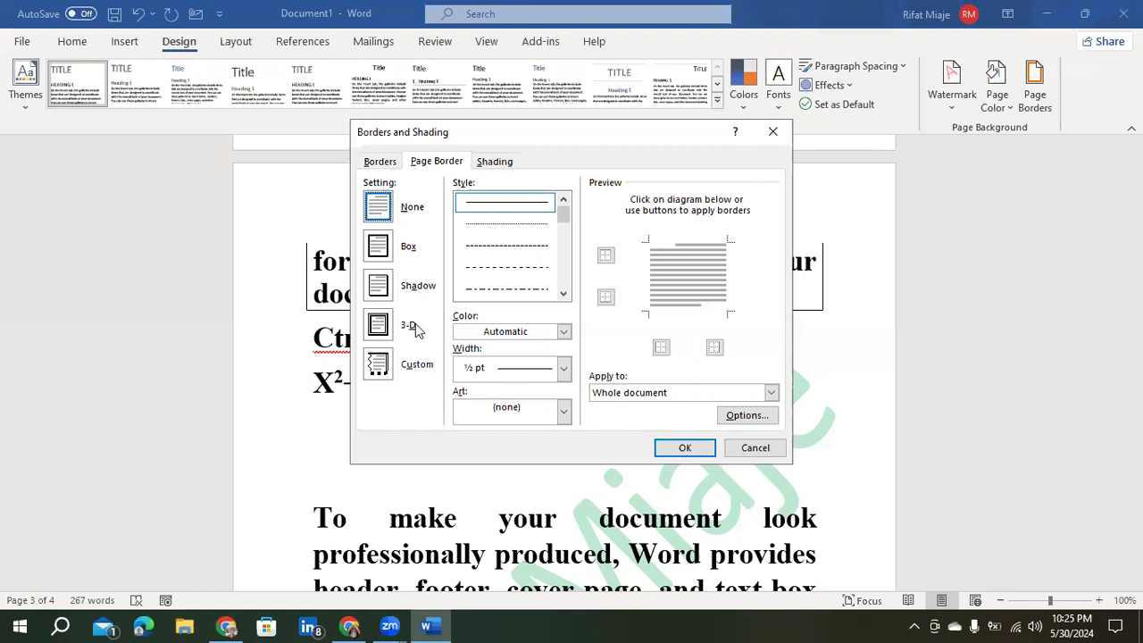
pyautogui.click(378, 326)
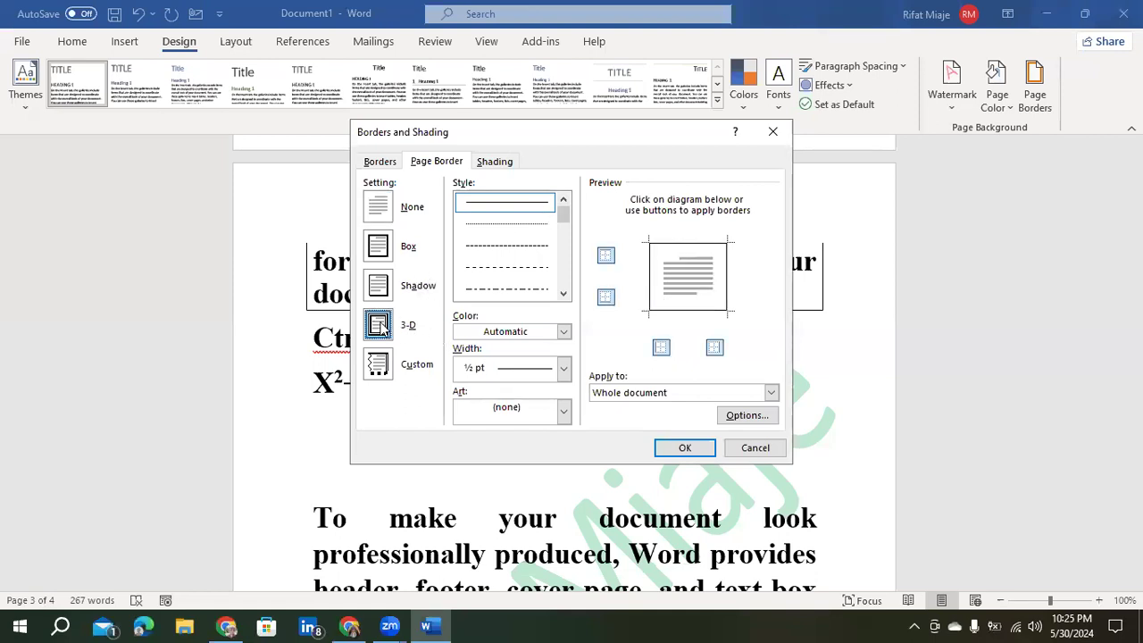
pyautogui.click(674, 447)
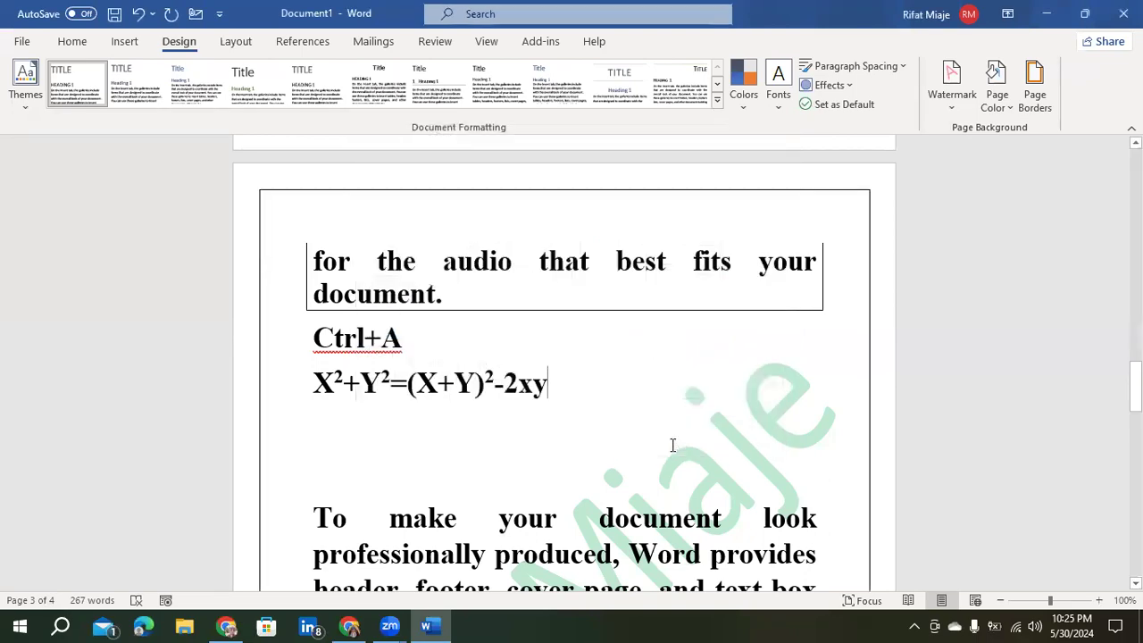
# Step: Check how the page border looks around the text on pages 2 to 4
pyautogui.scroll(-8, 676, 446)
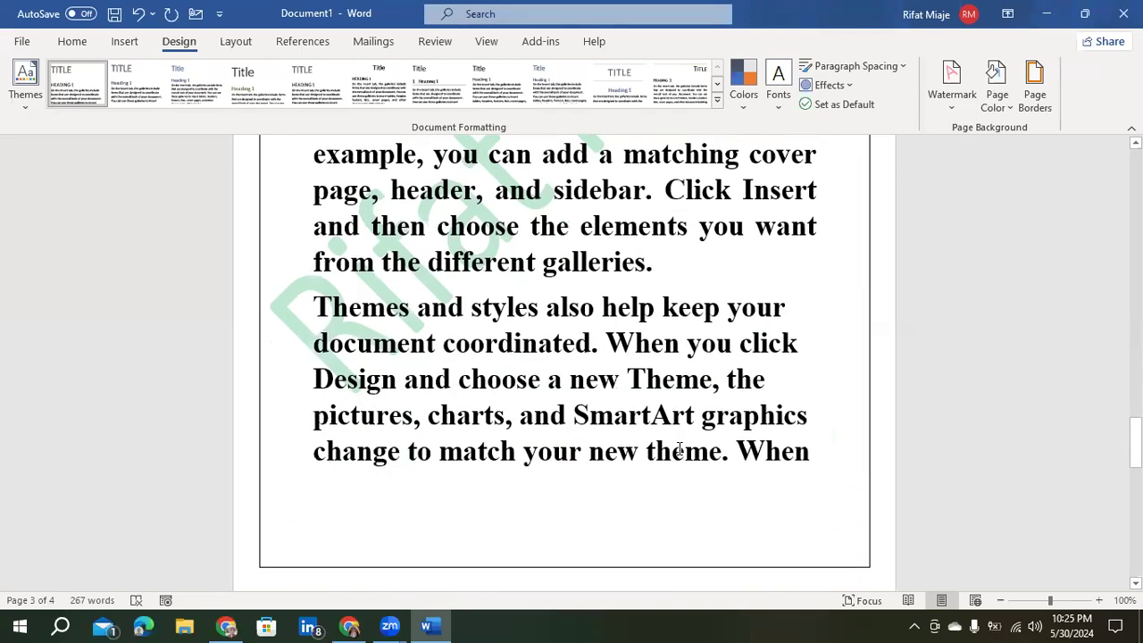
pyautogui.scroll(-10, 684, 446)
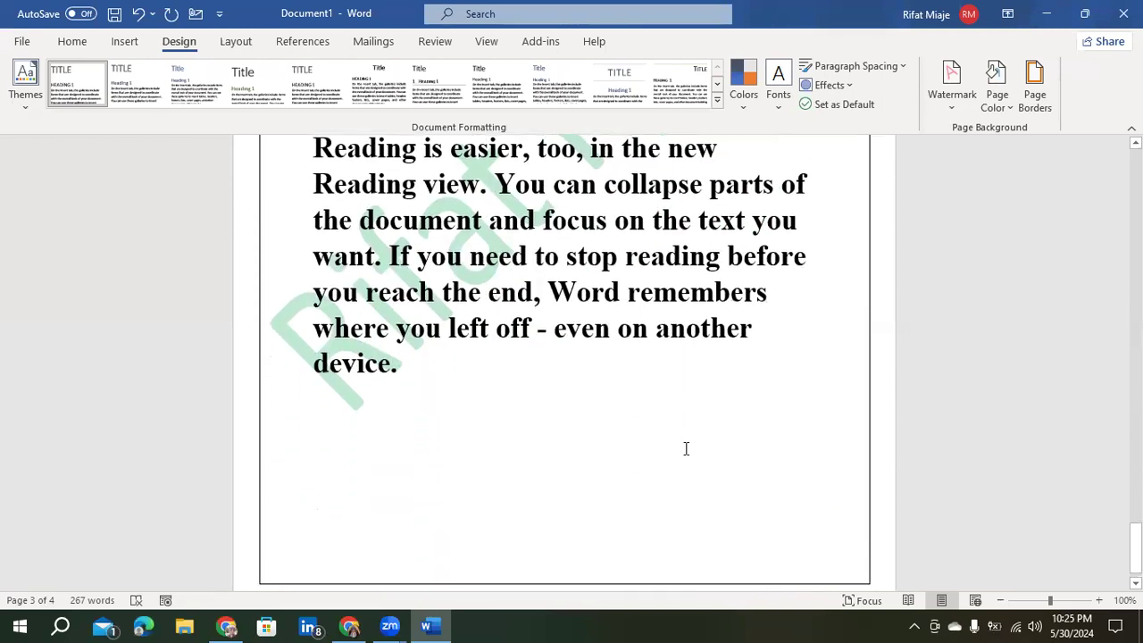
pyautogui.scroll(10, 685, 410)
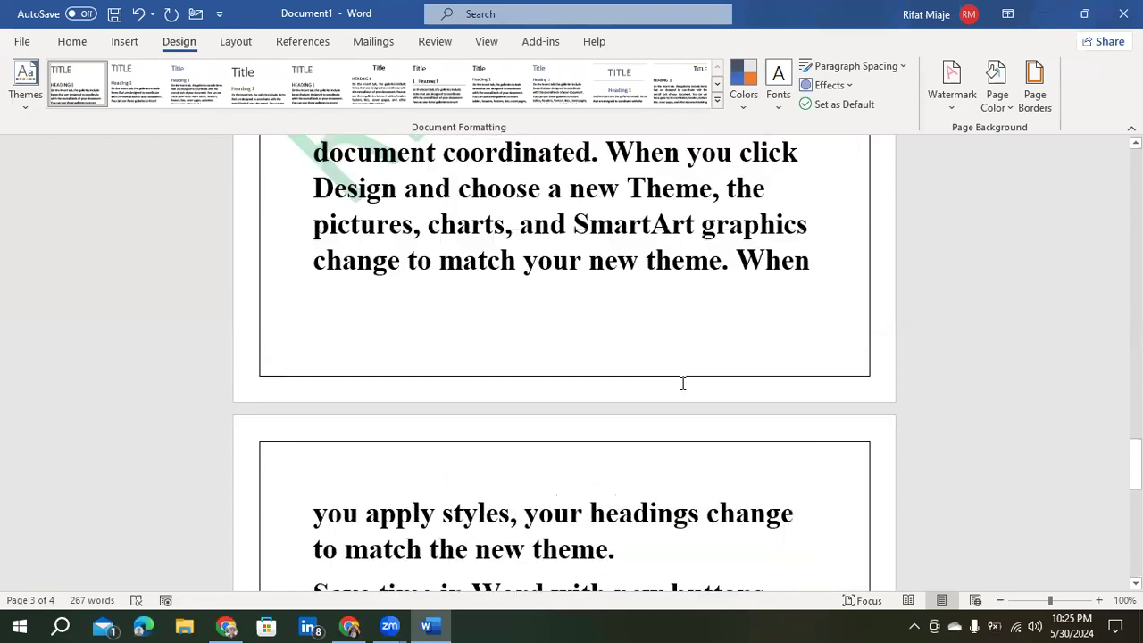
pyautogui.scroll(10, 682, 389)
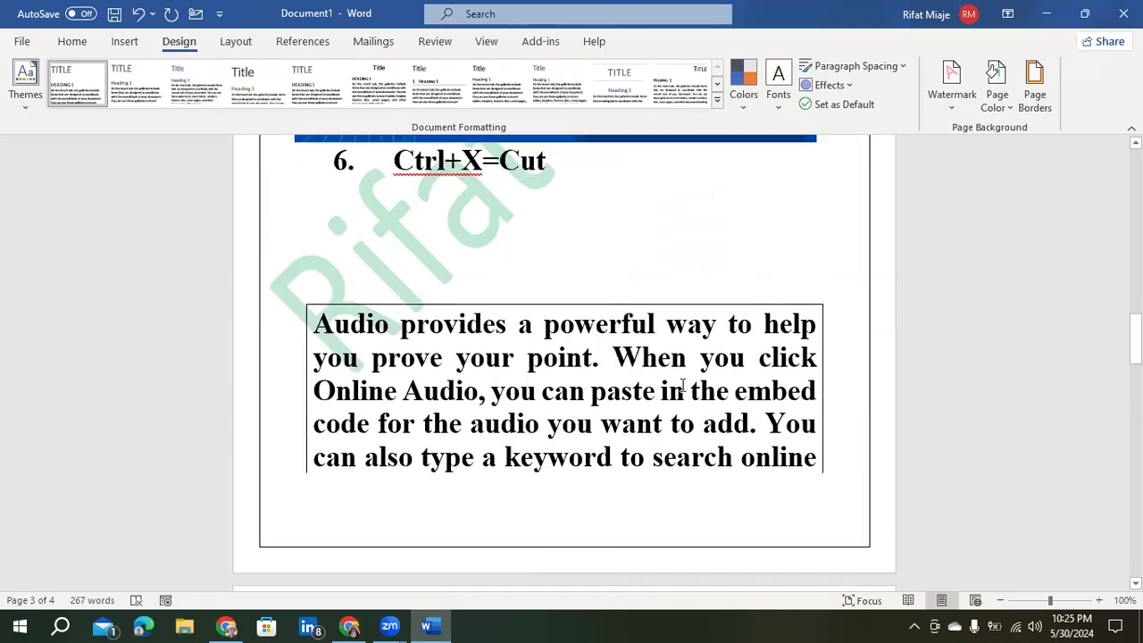
# Step: Reapply the ½ pt solid page border with the 3-D setting to the whole document and check it on the first two pages
pyautogui.click(1034, 89)
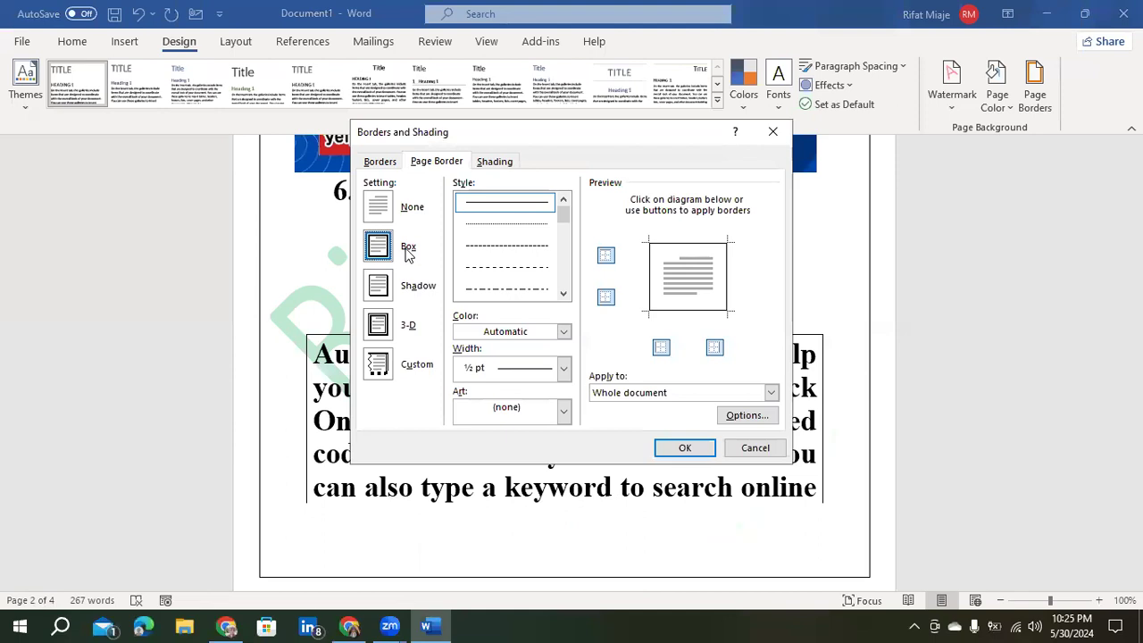
pyautogui.click(379, 326)
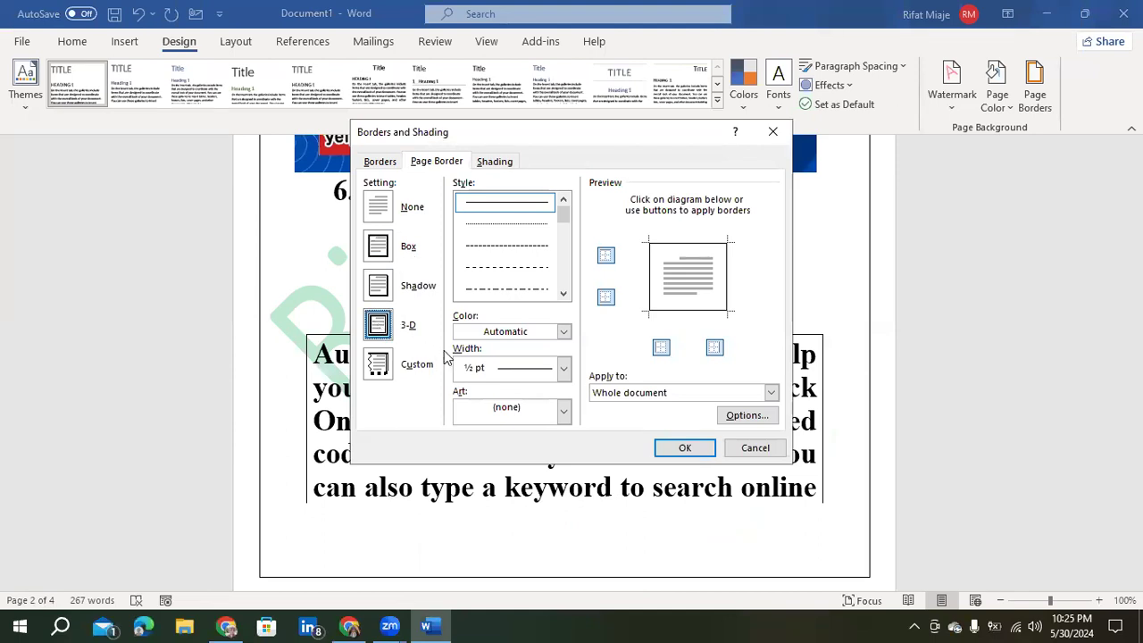
pyautogui.click(685, 444)
pyautogui.scroll(12, 678, 448)
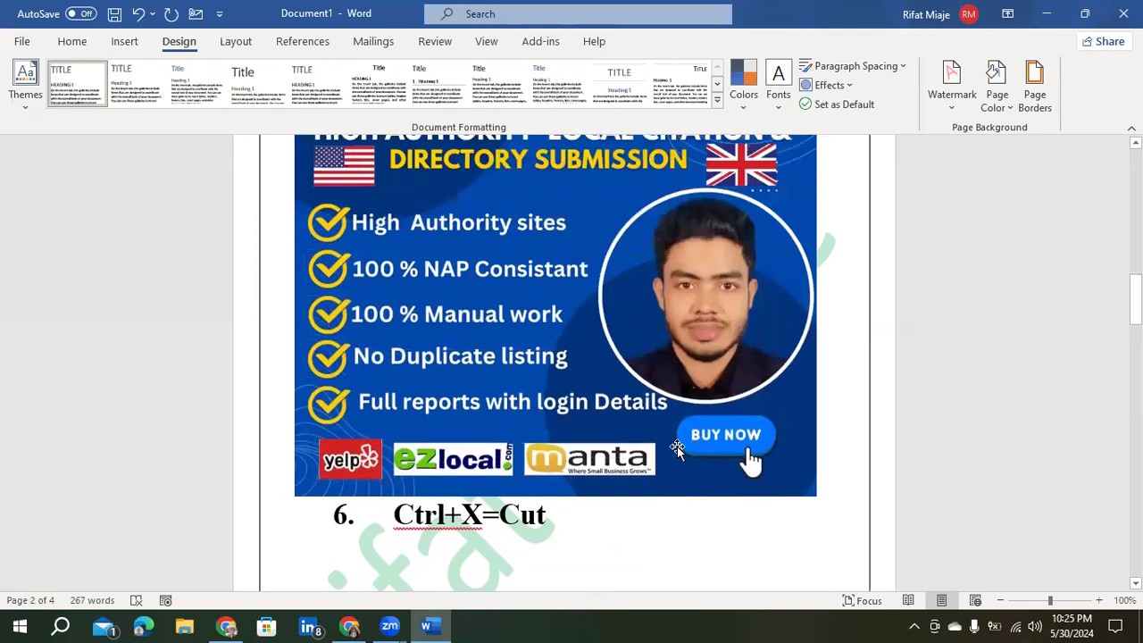
pyautogui.scroll(10, 678, 448)
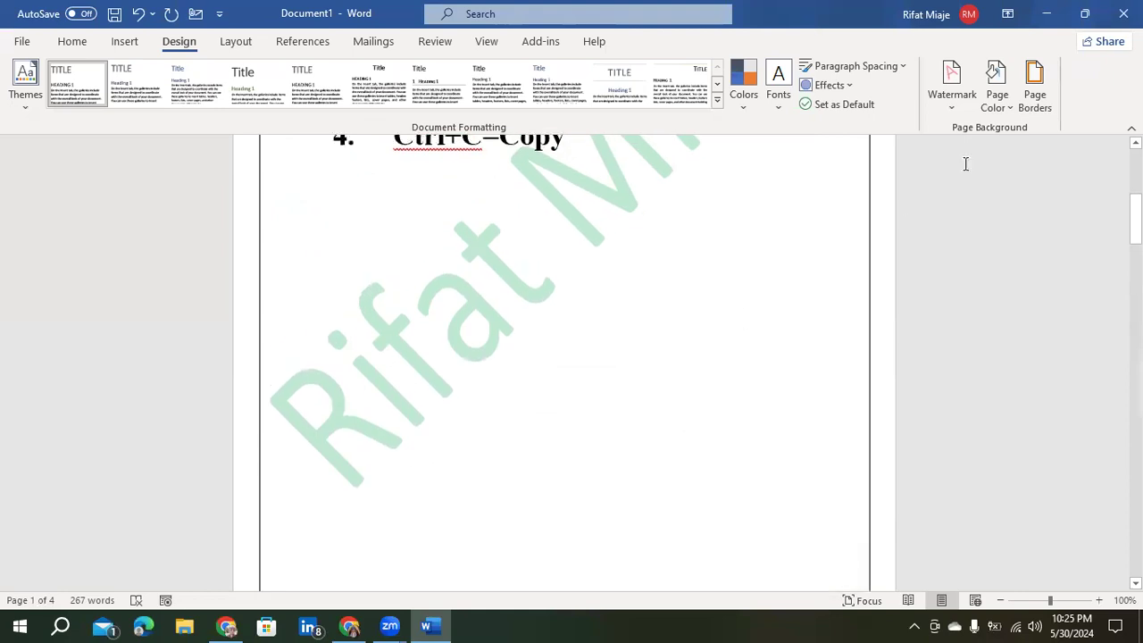
# Step: Review which parts of the document a 3-D page border can cover, and close the border settings without applying
pyautogui.click(1036, 106)
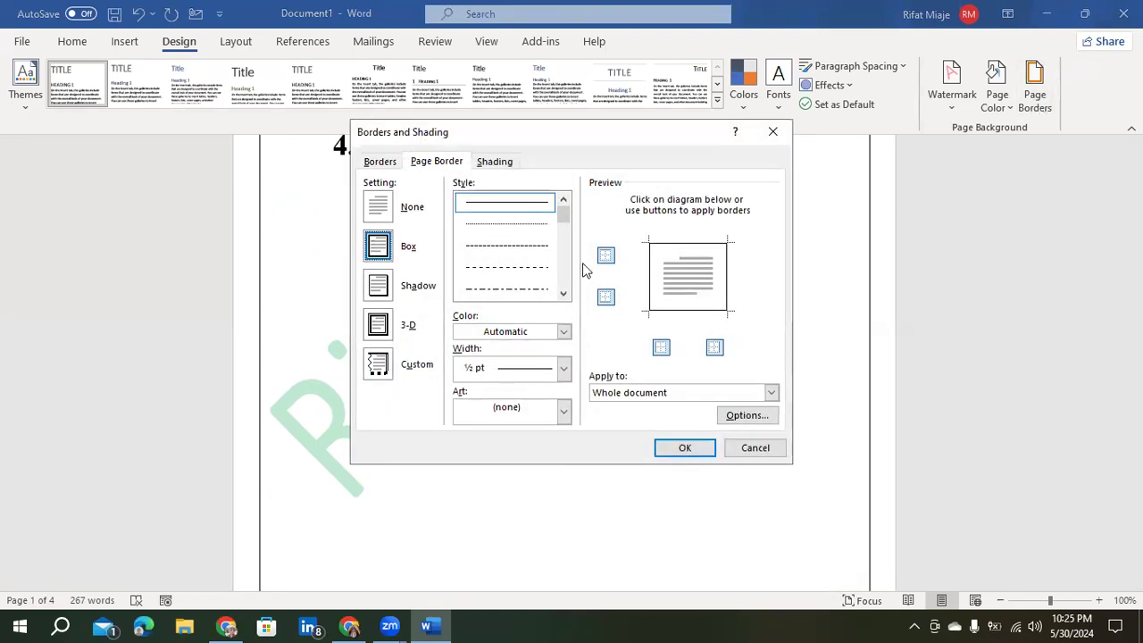
pyautogui.click(387, 336)
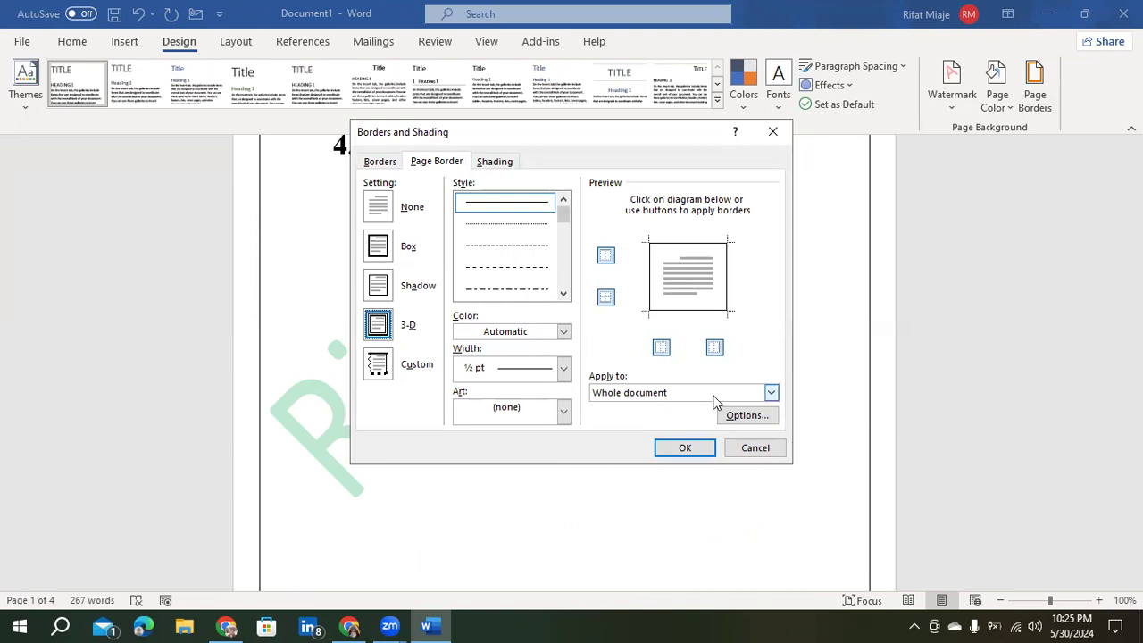
pyautogui.click(771, 393)
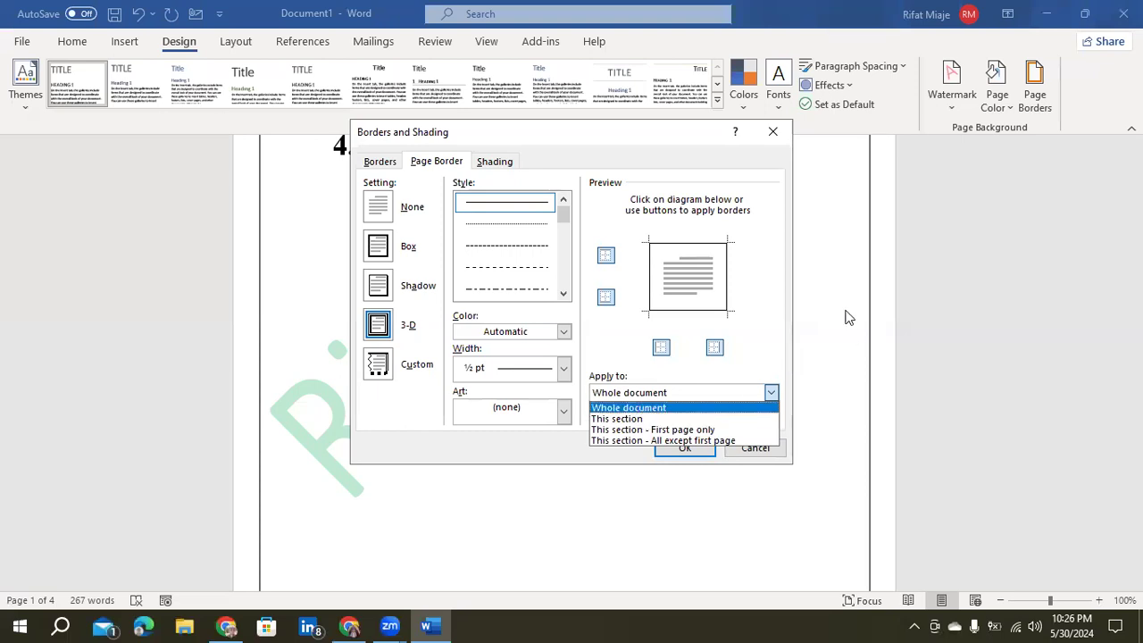
pyautogui.click(773, 276)
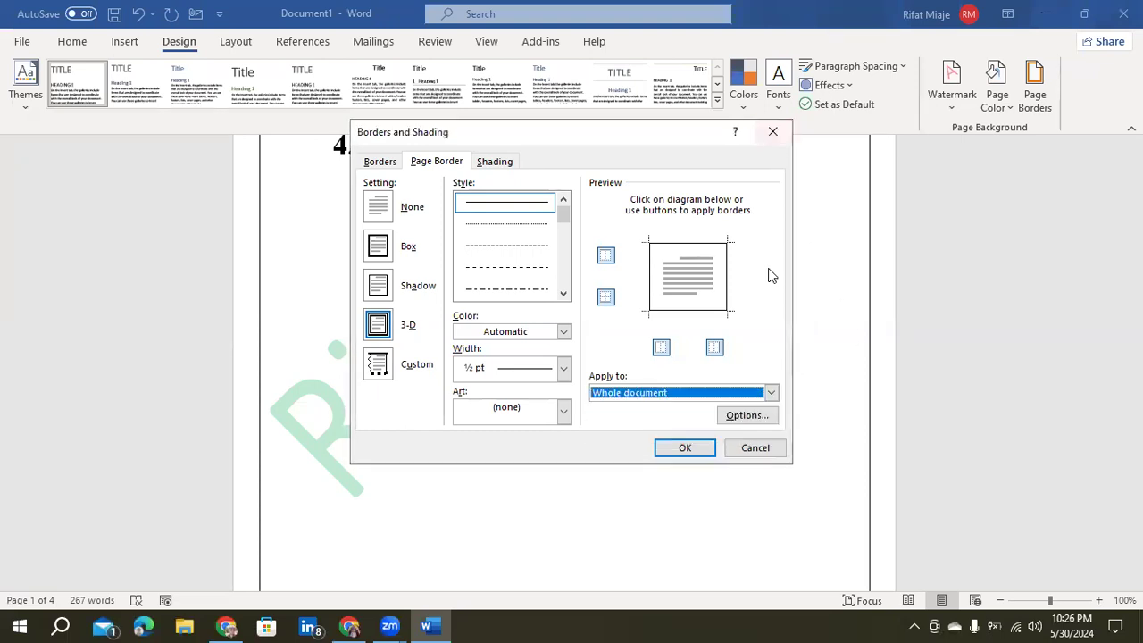
pyautogui.click(773, 131)
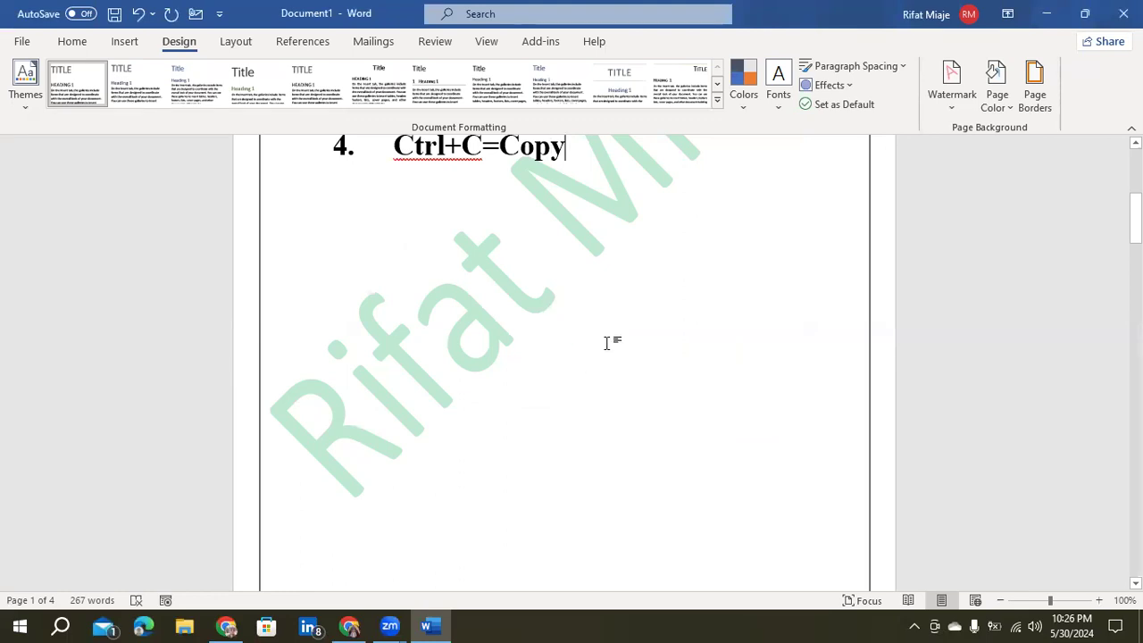
# Step: Apply the ½ pt solid Box page border to this section only and check it on the first page
pyautogui.click(1035, 98)
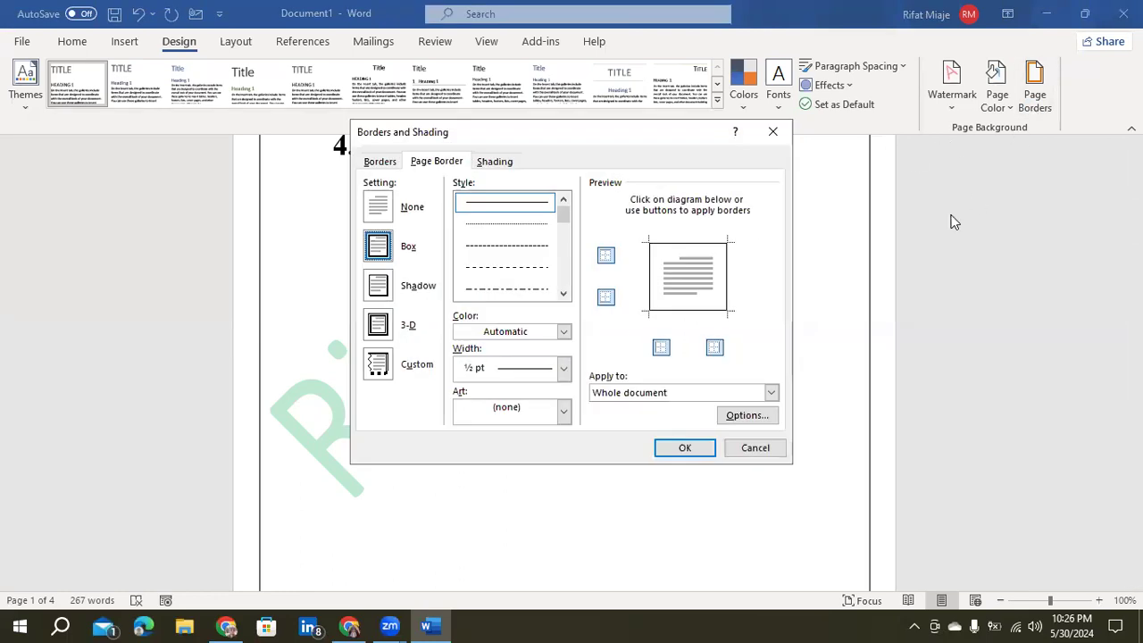
pyautogui.click(772, 393)
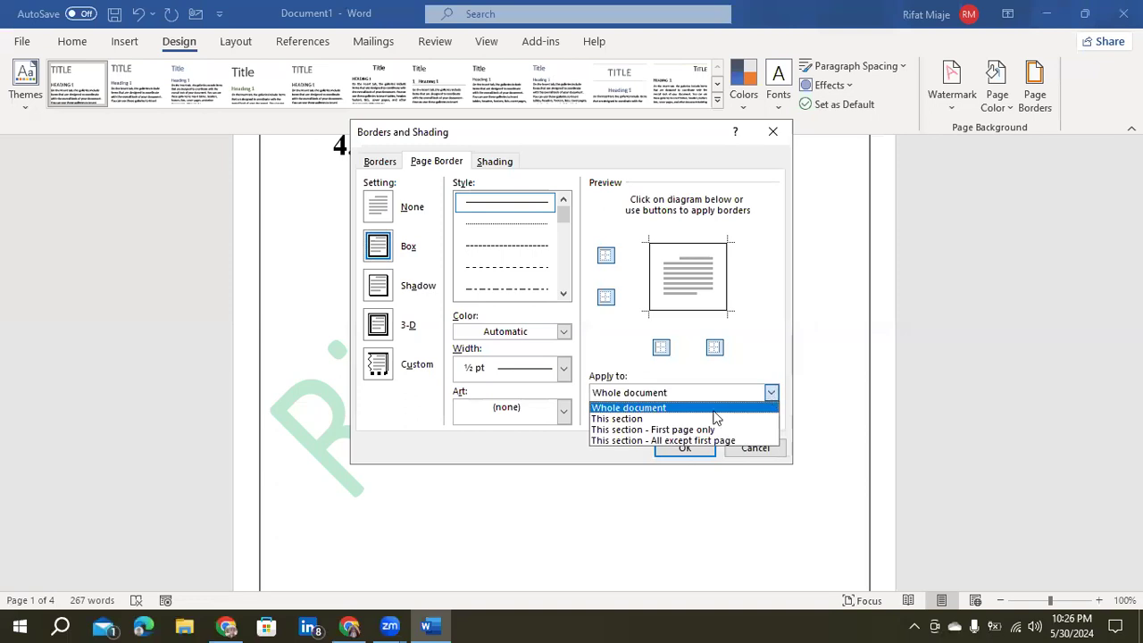
pyautogui.click(665, 420)
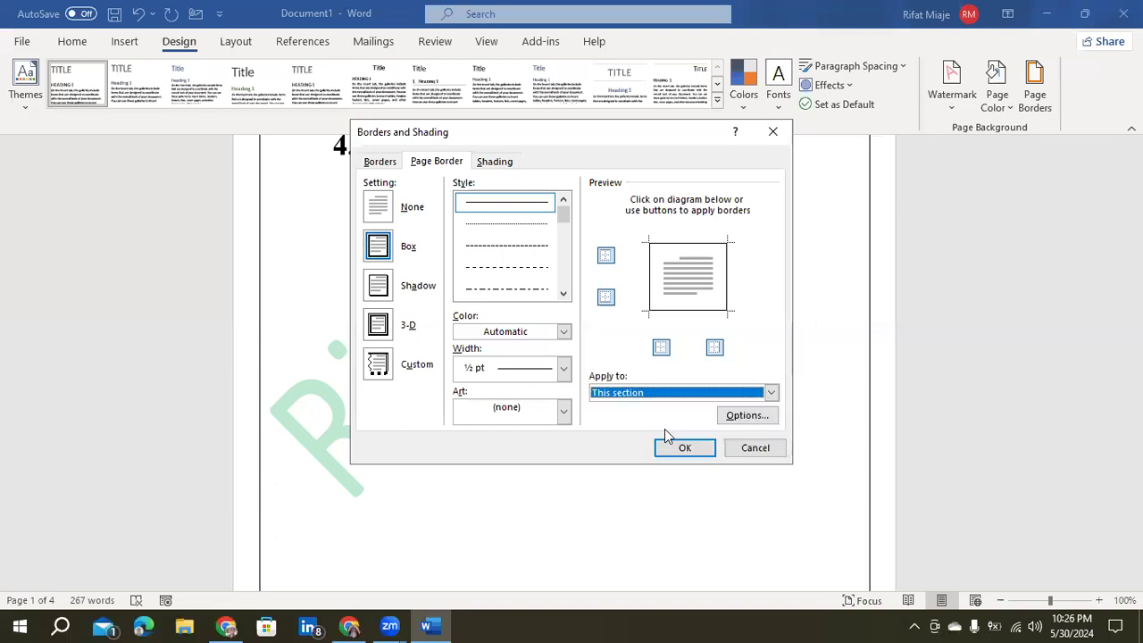
pyautogui.click(676, 448)
pyautogui.scroll(5, 674, 446)
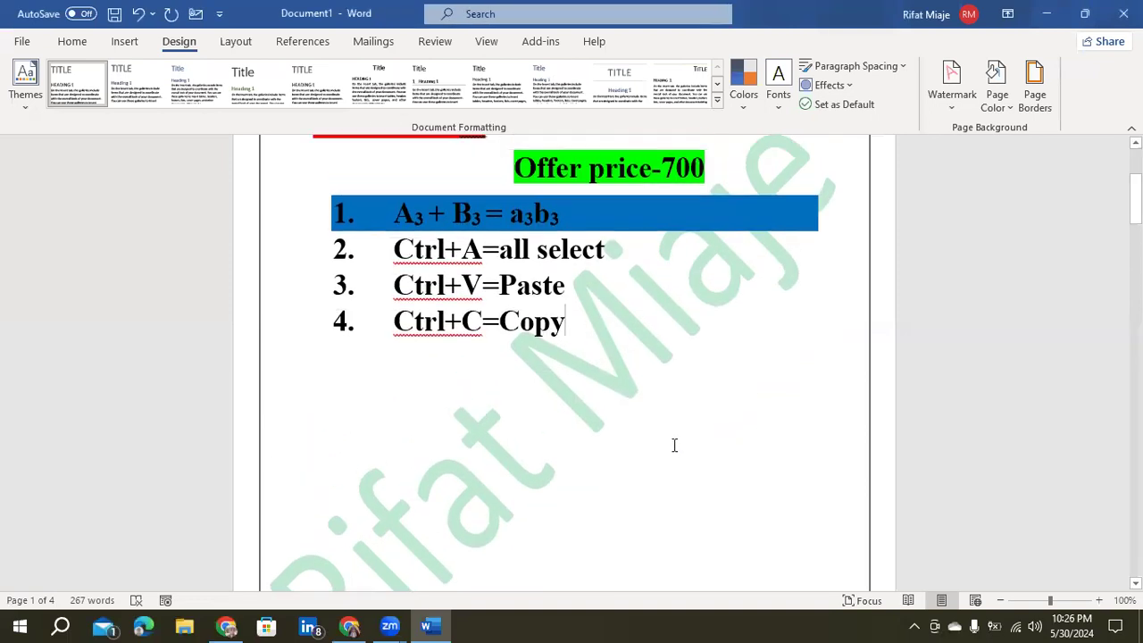
pyautogui.scroll(-10, 672, 437)
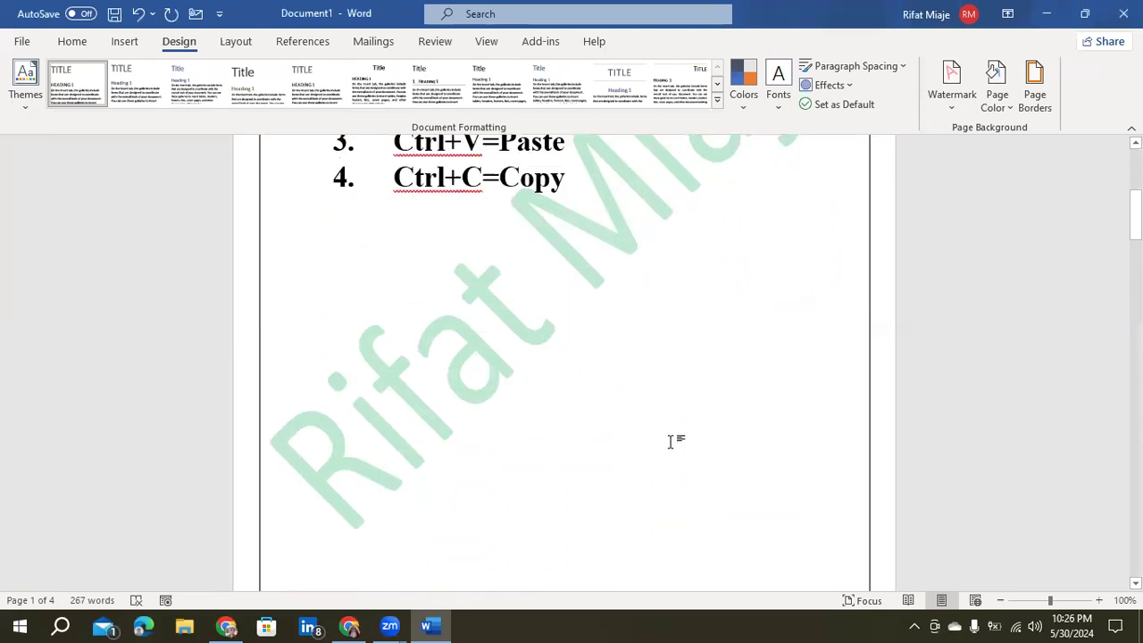
pyautogui.scroll(2, 673, 421)
pyautogui.scroll(8, 672, 411)
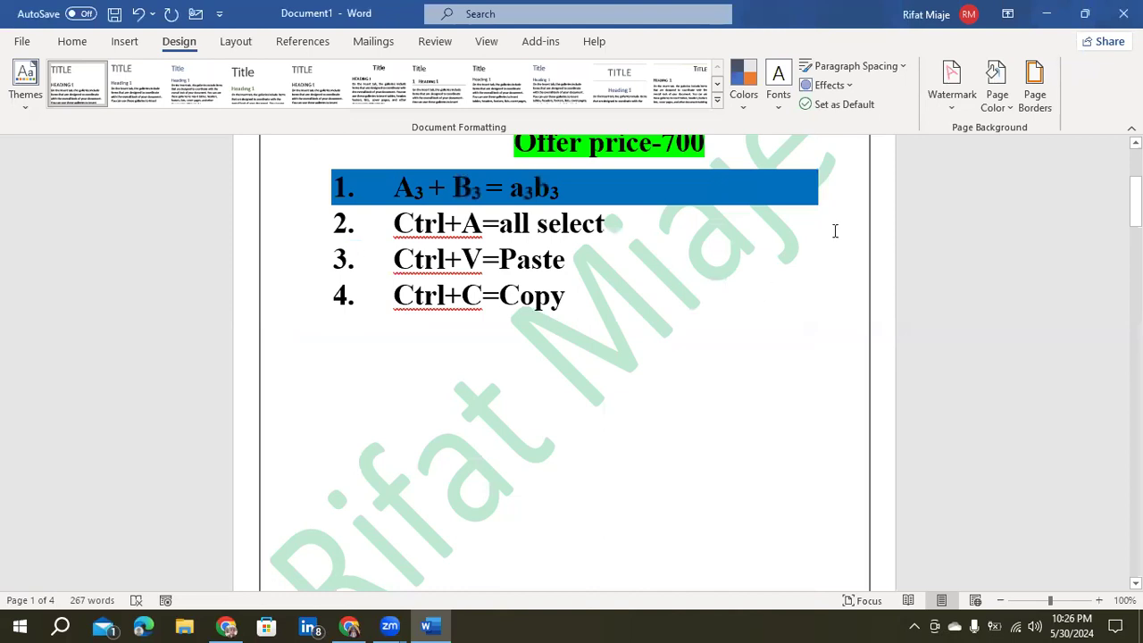
# Step: Set the page color to the standard Light Green and check it on the first two pages
pyautogui.click(997, 89)
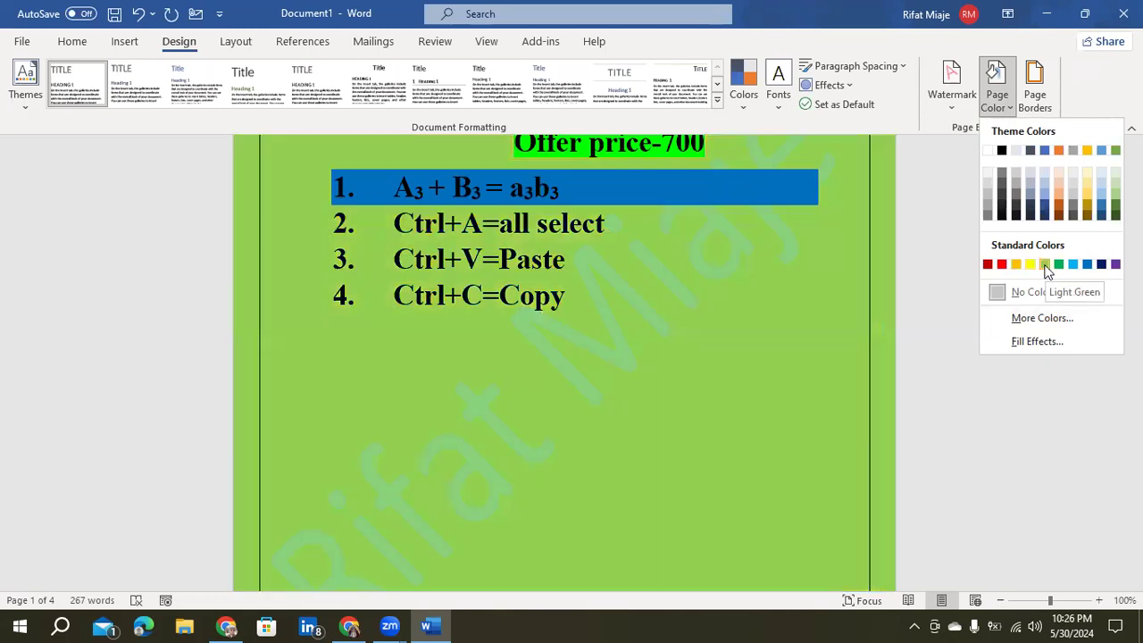
pyautogui.click(1045, 265)
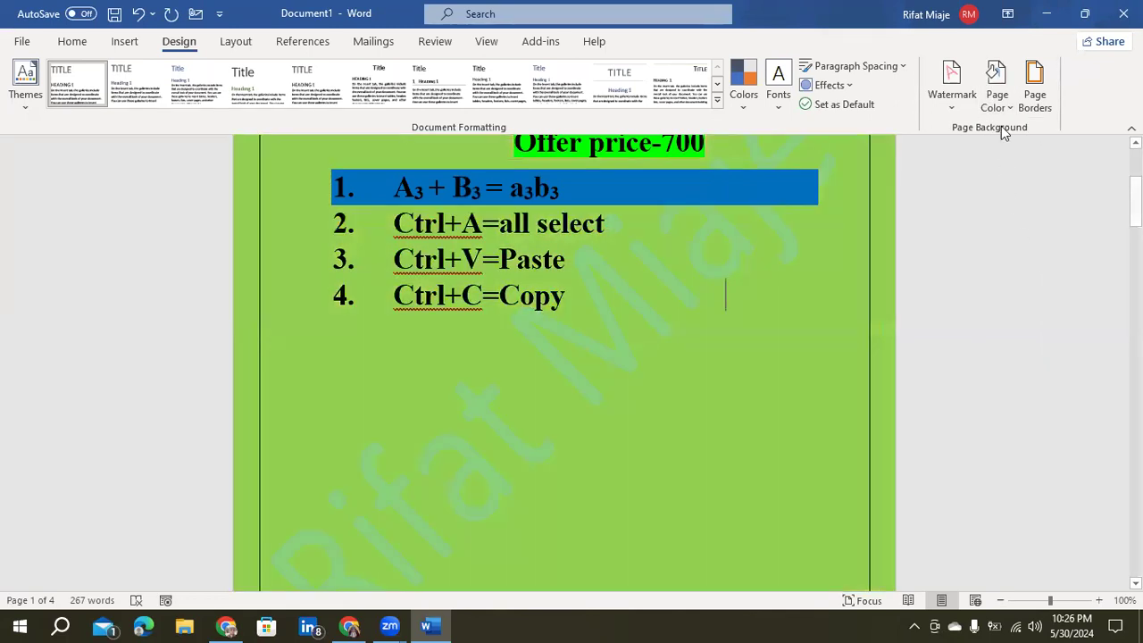
pyautogui.scroll(3, 529, 428)
pyautogui.scroll(1, 528, 391)
pyautogui.scroll(-9, 528, 385)
pyautogui.scroll(-1, 525, 366)
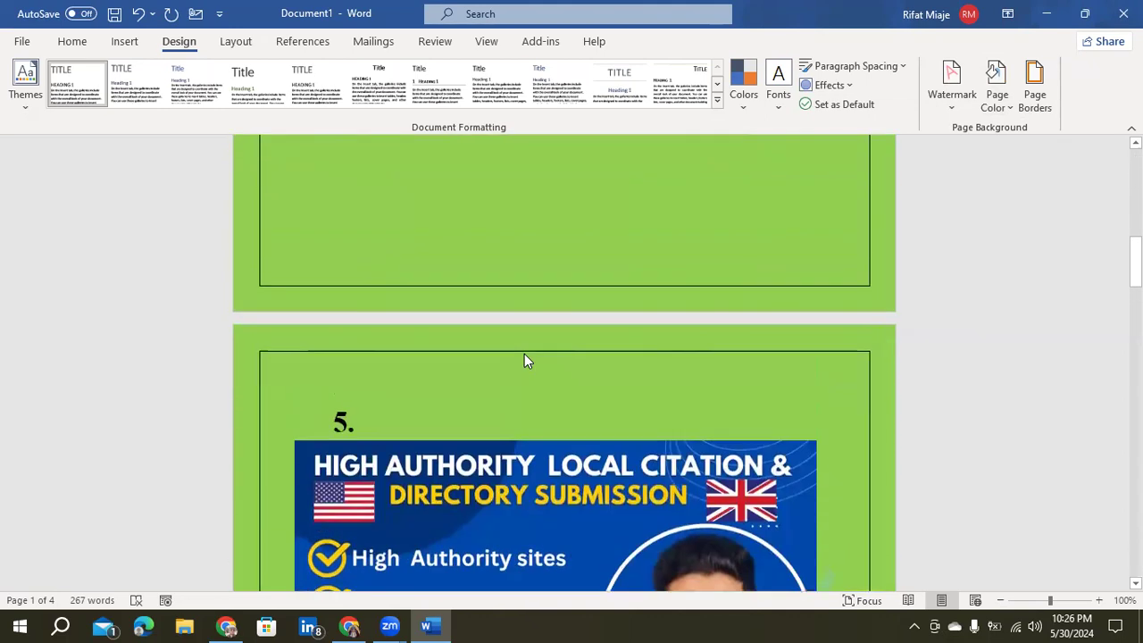
pyautogui.scroll(5, 529, 344)
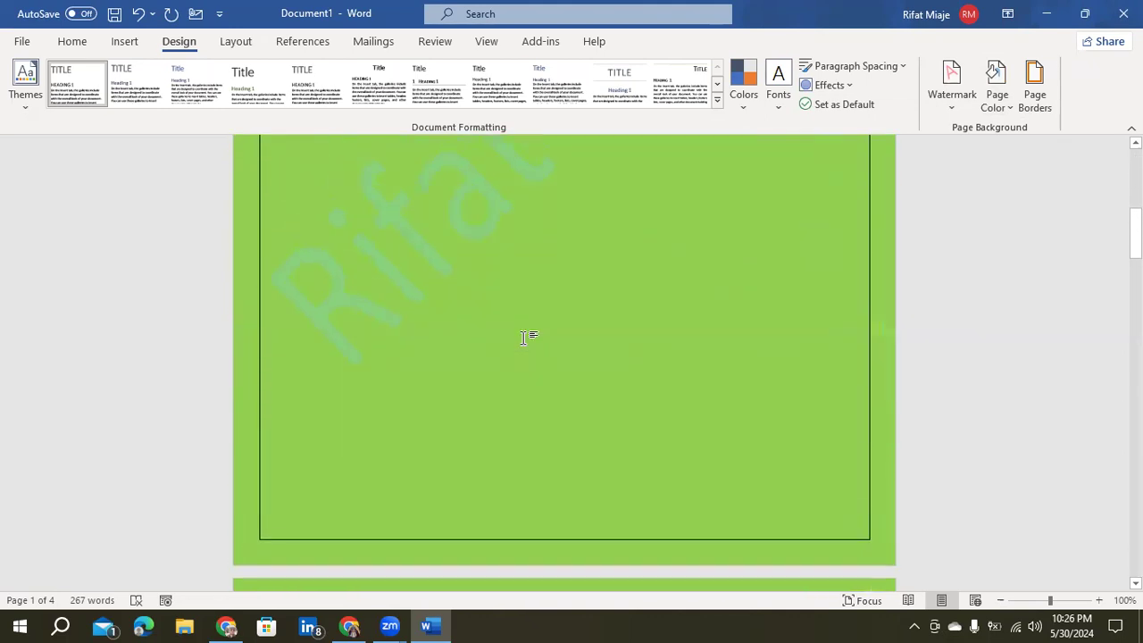
# Step: View the custom RGB color settings and the gradient fill effects for the page background, and close both without applying
pyautogui.click(1009, 105)
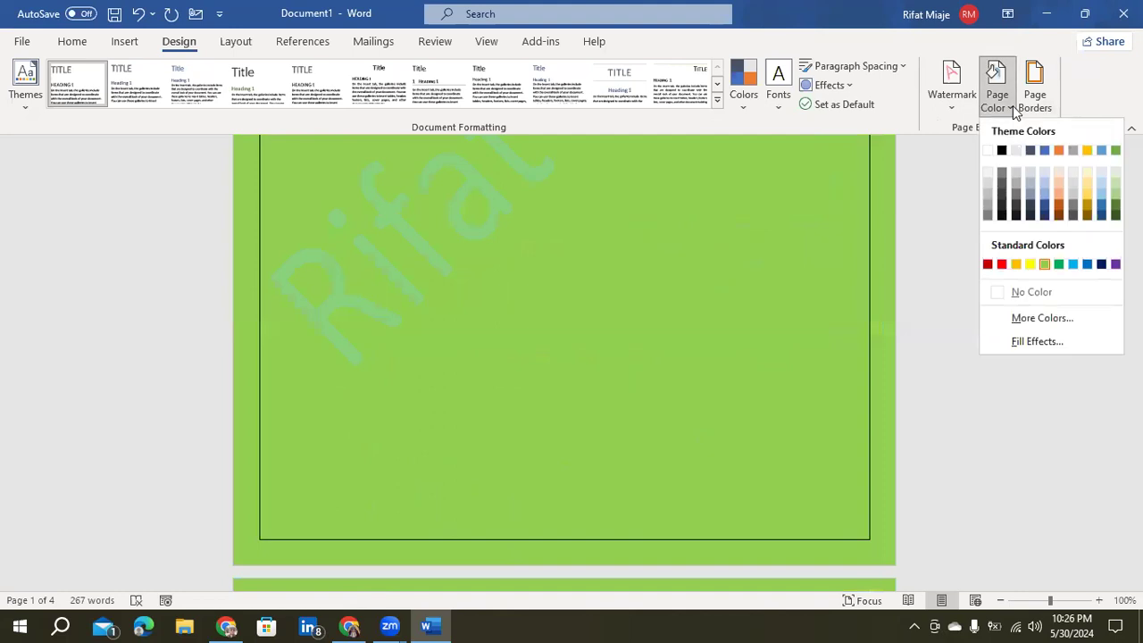
pyautogui.click(1047, 324)
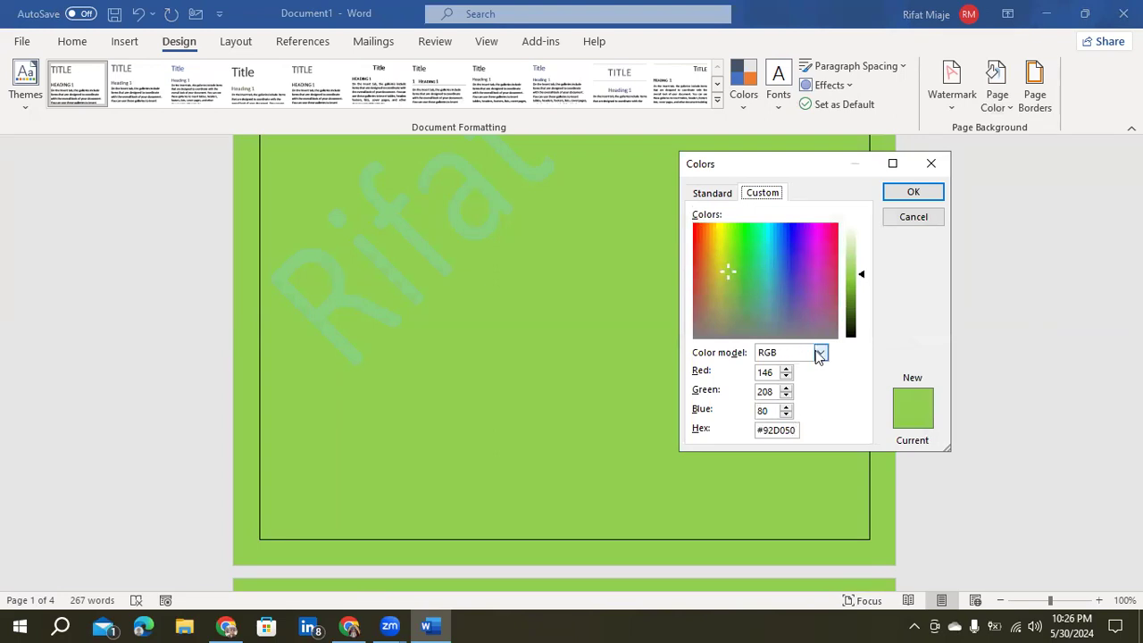
pyautogui.click(932, 165)
pyautogui.click(1005, 108)
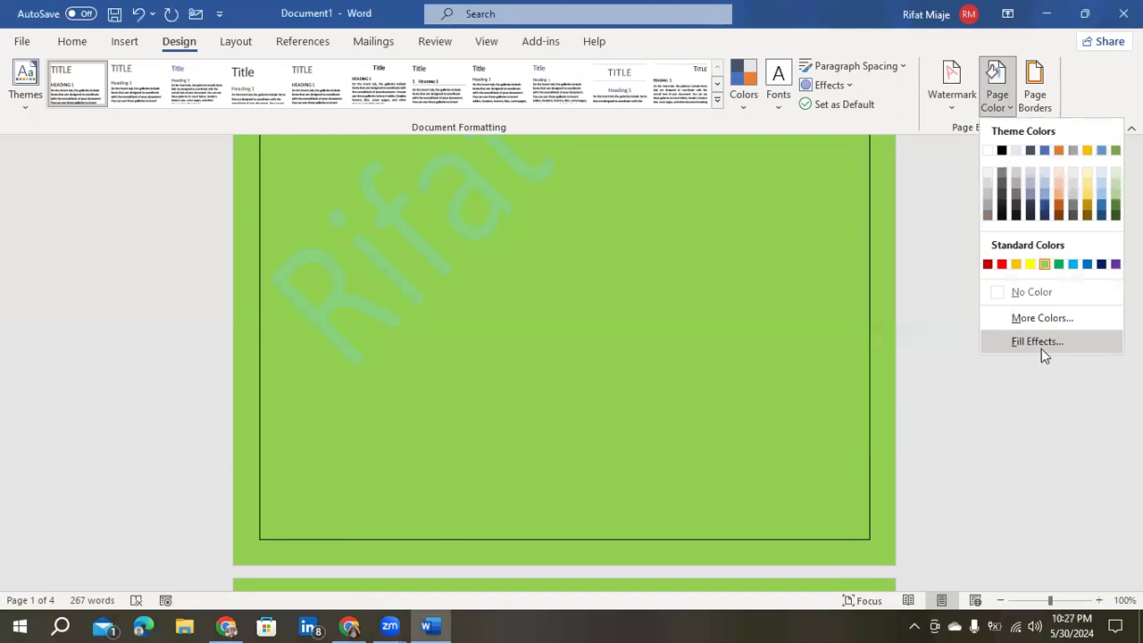
pyautogui.click(1038, 342)
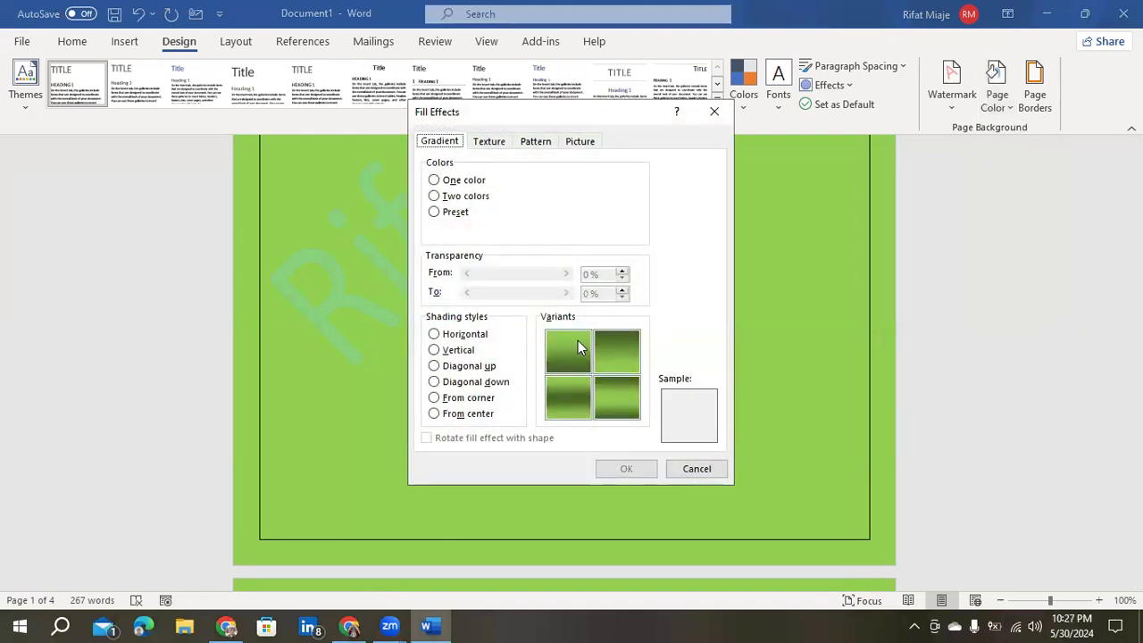
pyautogui.click(722, 116)
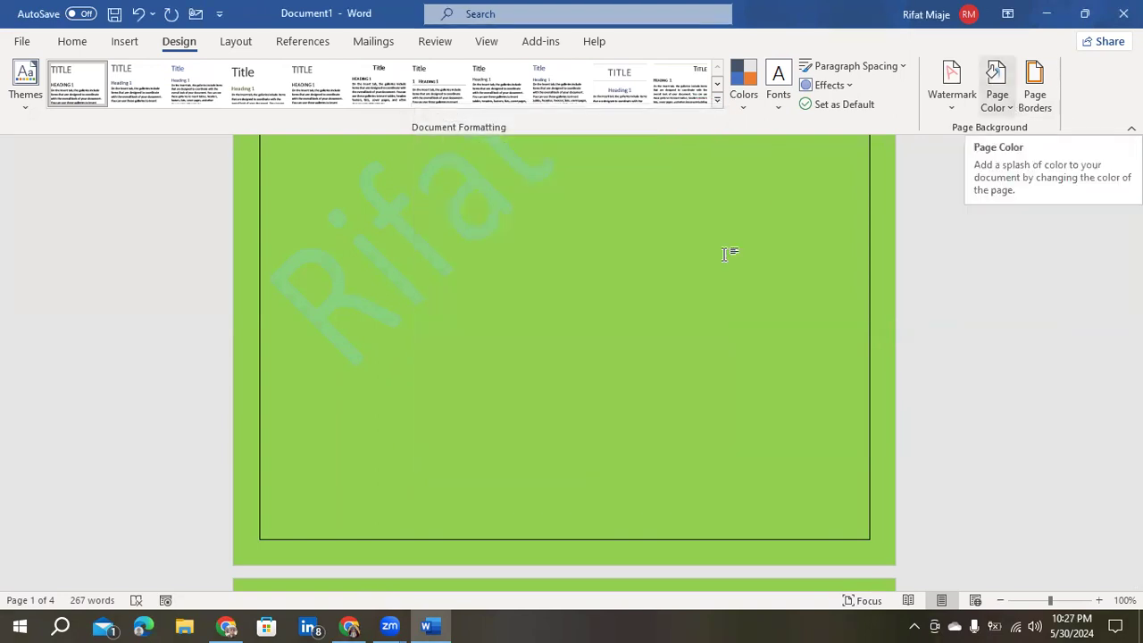
# Step: Examine the page color and page border across the pages containing the bordered Audio paragraph
pyautogui.scroll(-15, 450, 438)
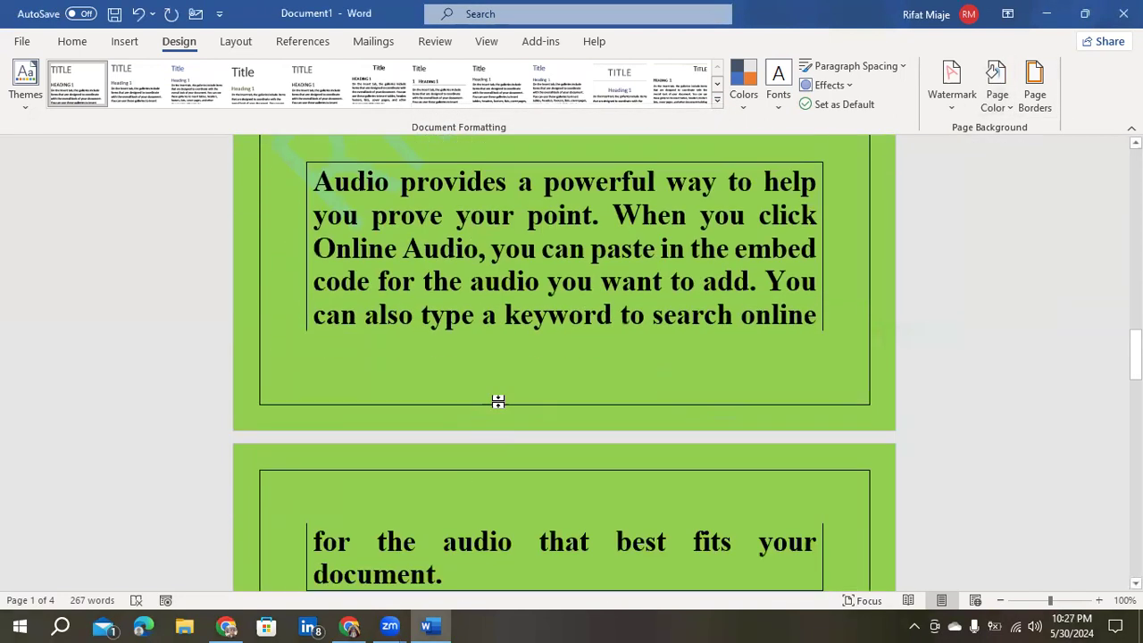
pyautogui.scroll(-1, 498, 402)
pyautogui.scroll(3, 556, 268)
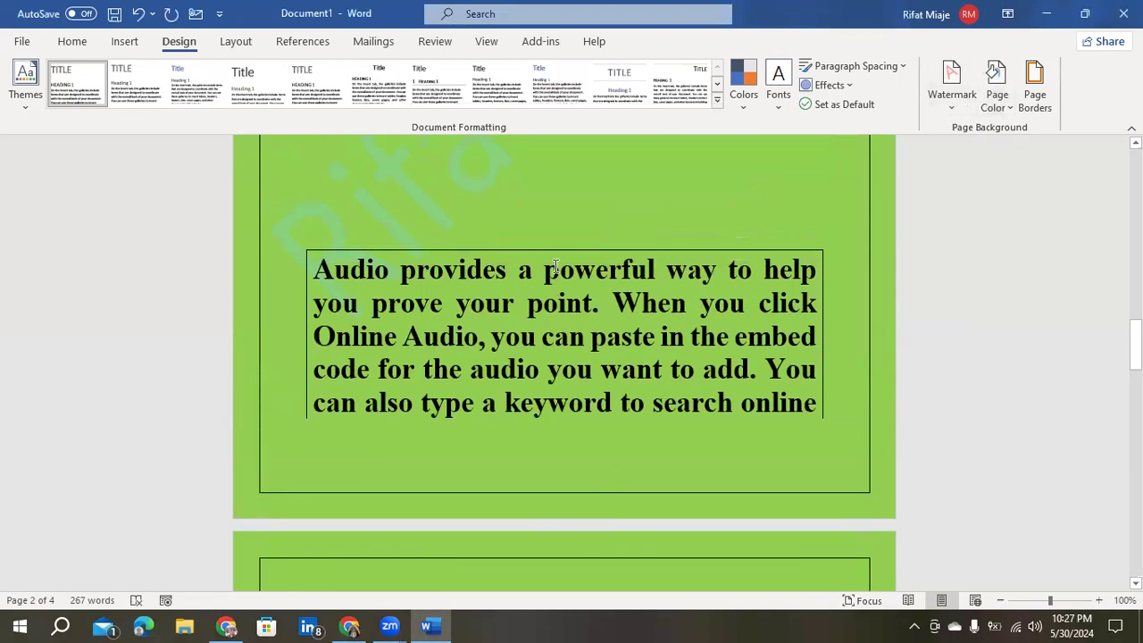
pyautogui.scroll(5, 556, 268)
# Step: Review the Layout, References, Mailings, Review and View command groups, and return to the Home commands
pyautogui.click(237, 45)
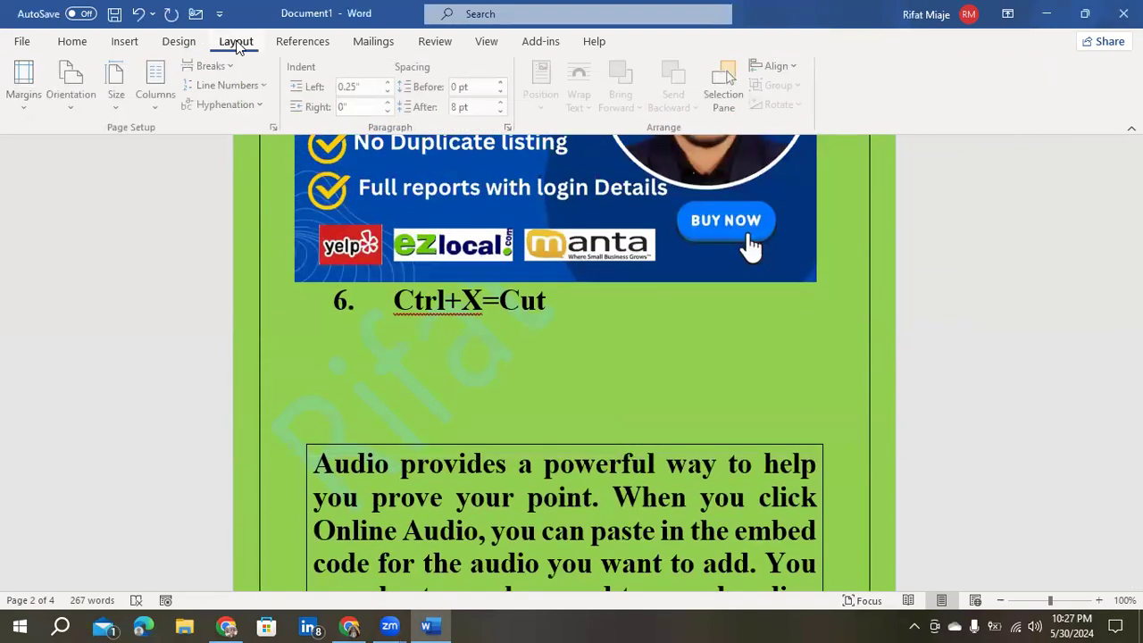
pyautogui.scroll(10, 356, 319)
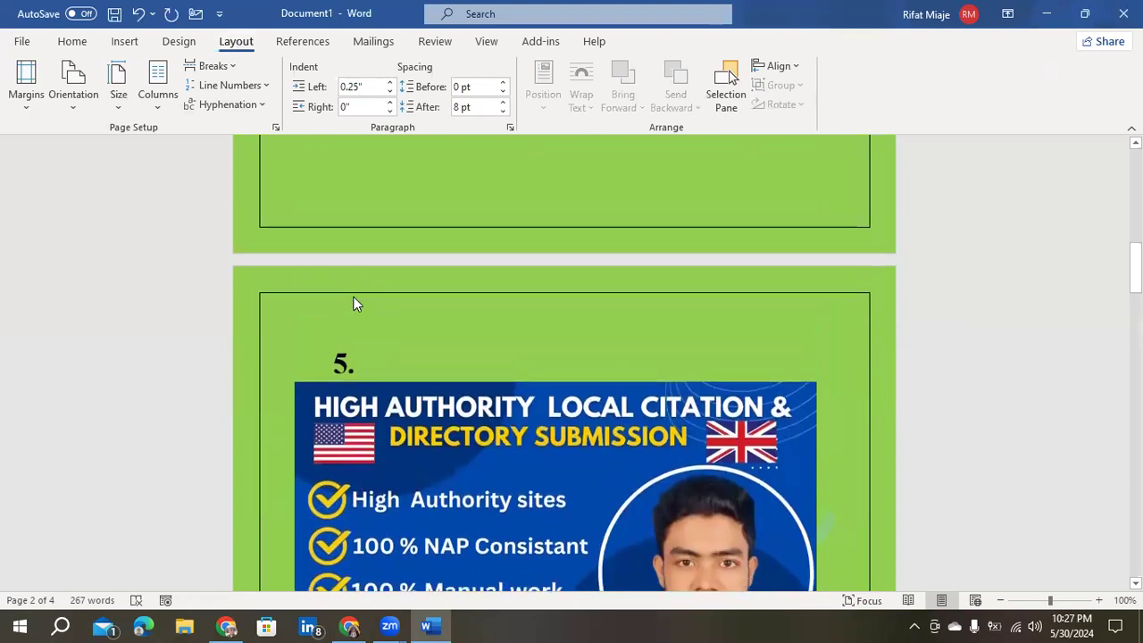
pyautogui.scroll(12, 353, 304)
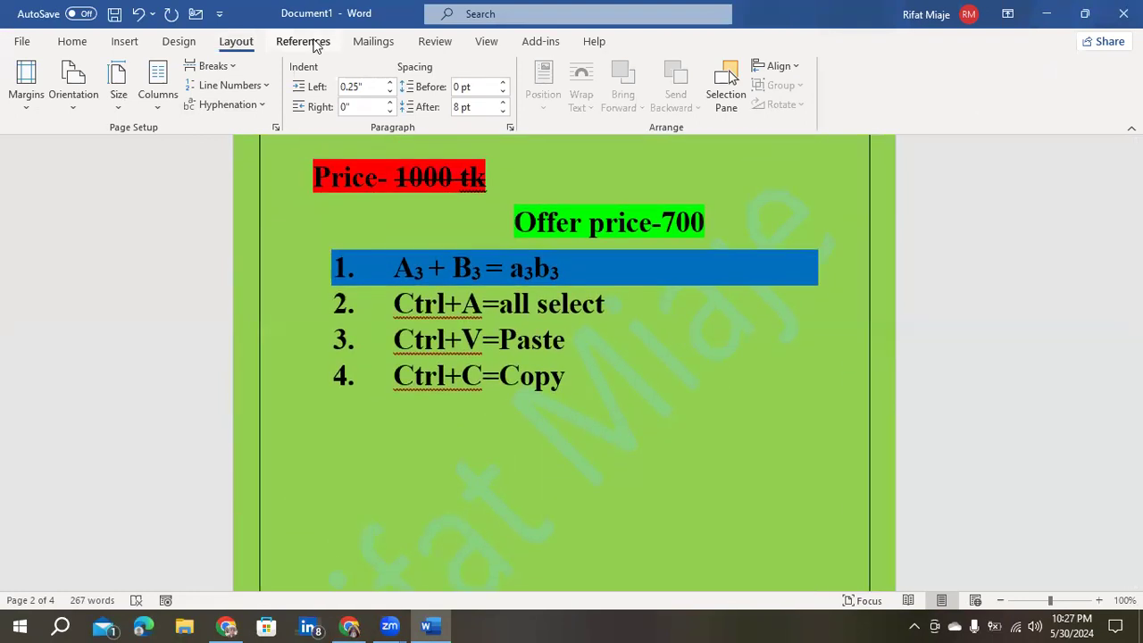
pyautogui.click(309, 43)
pyautogui.click(369, 42)
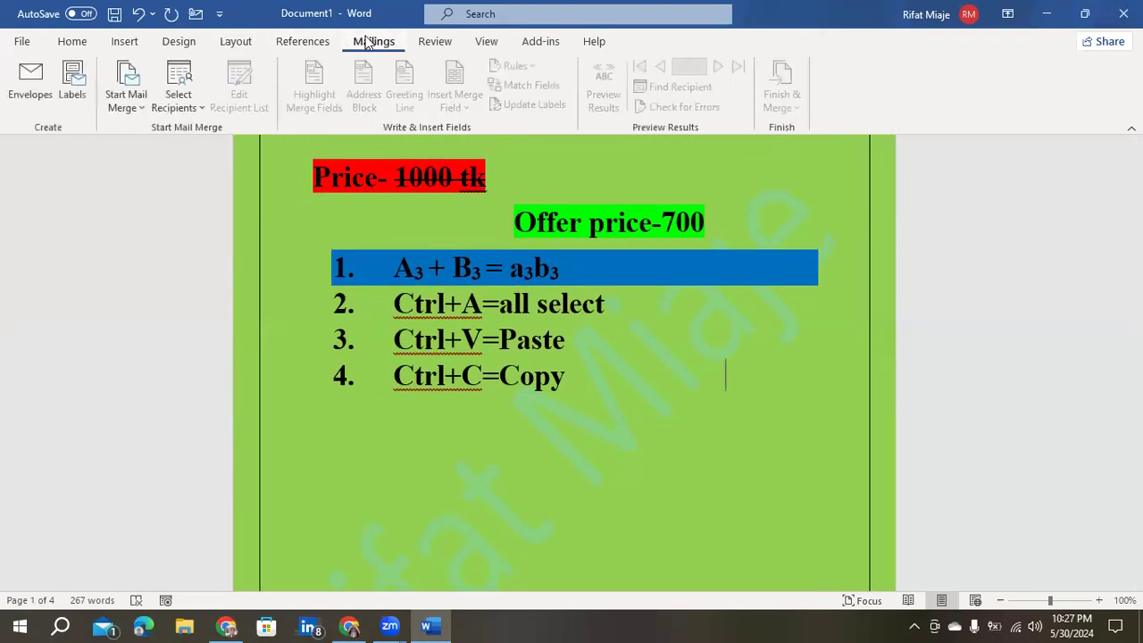
pyautogui.click(435, 44)
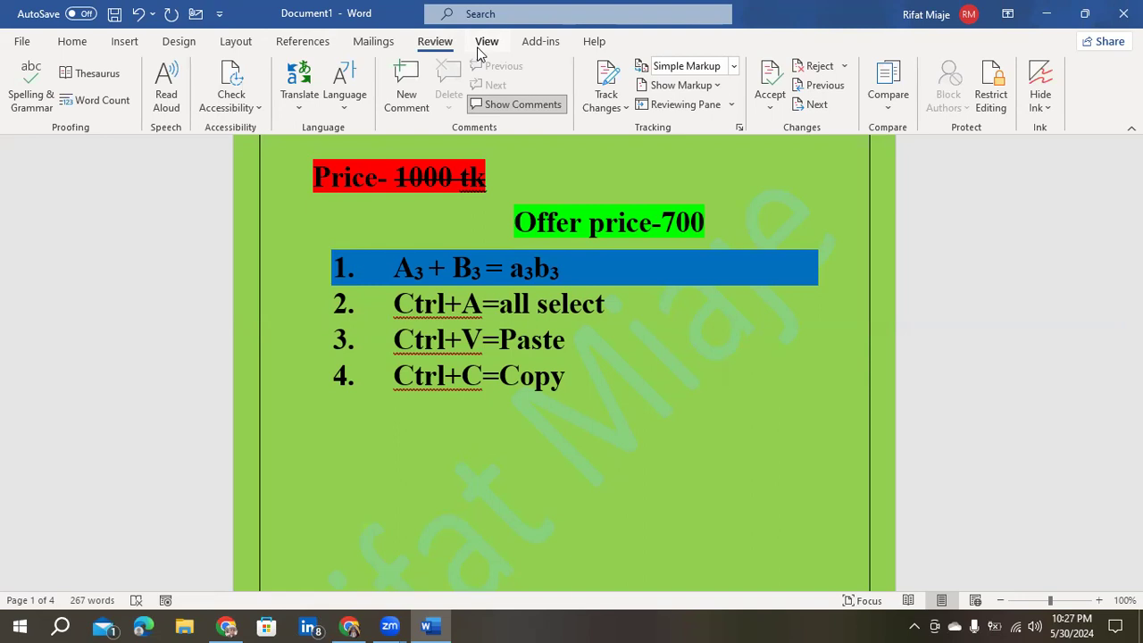
pyautogui.click(482, 47)
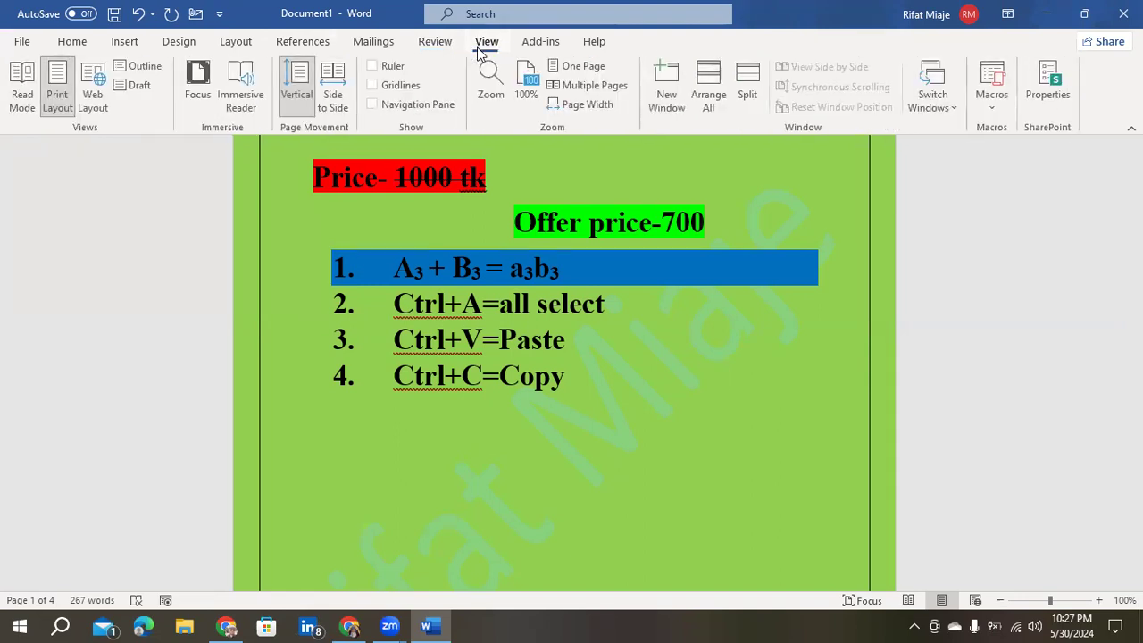
pyautogui.click(72, 44)
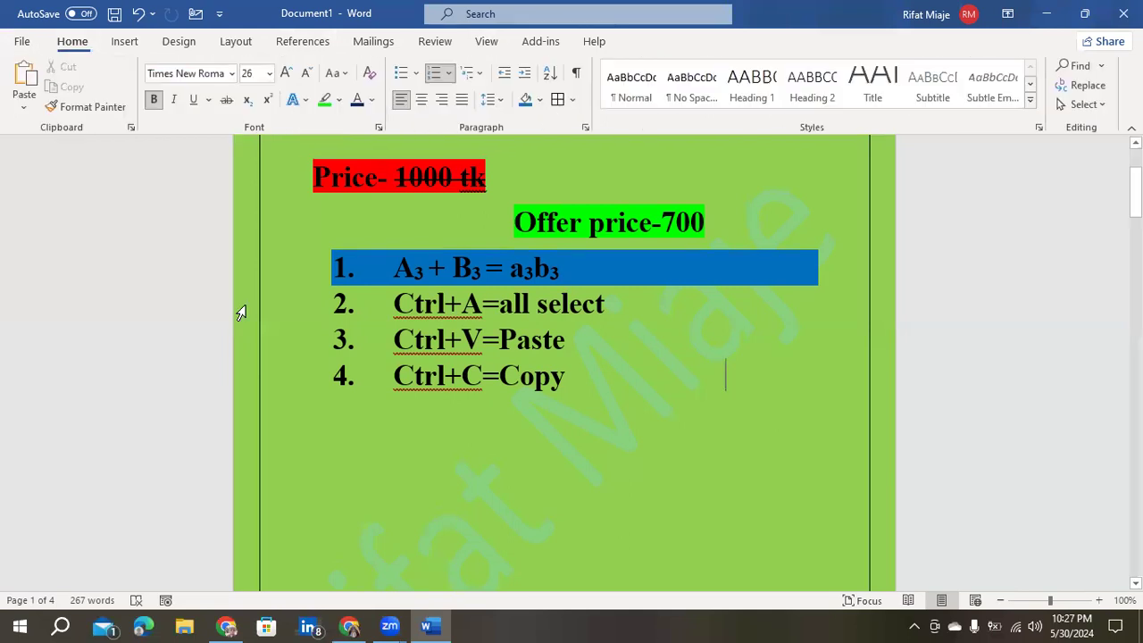
# Step: Look over the formatted document from the course title and numbered list to the picture on the second page
pyautogui.scroll(3, 280, 377)
pyautogui.scroll(-12, 288, 324)
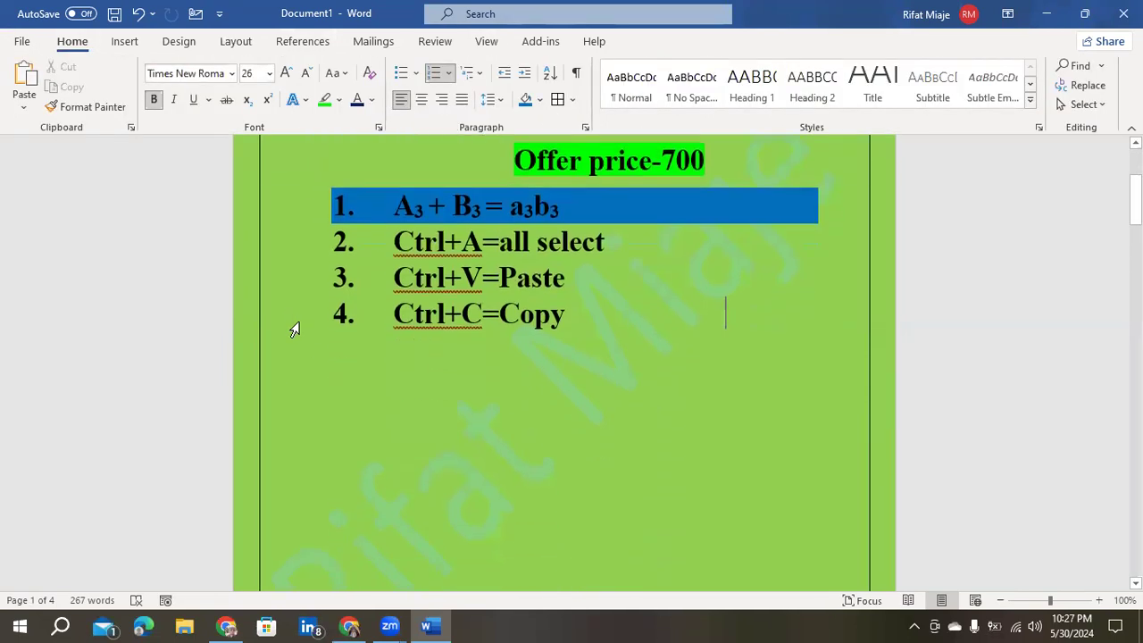
pyautogui.scroll(7, 295, 332)
pyautogui.scroll(6, 295, 334)
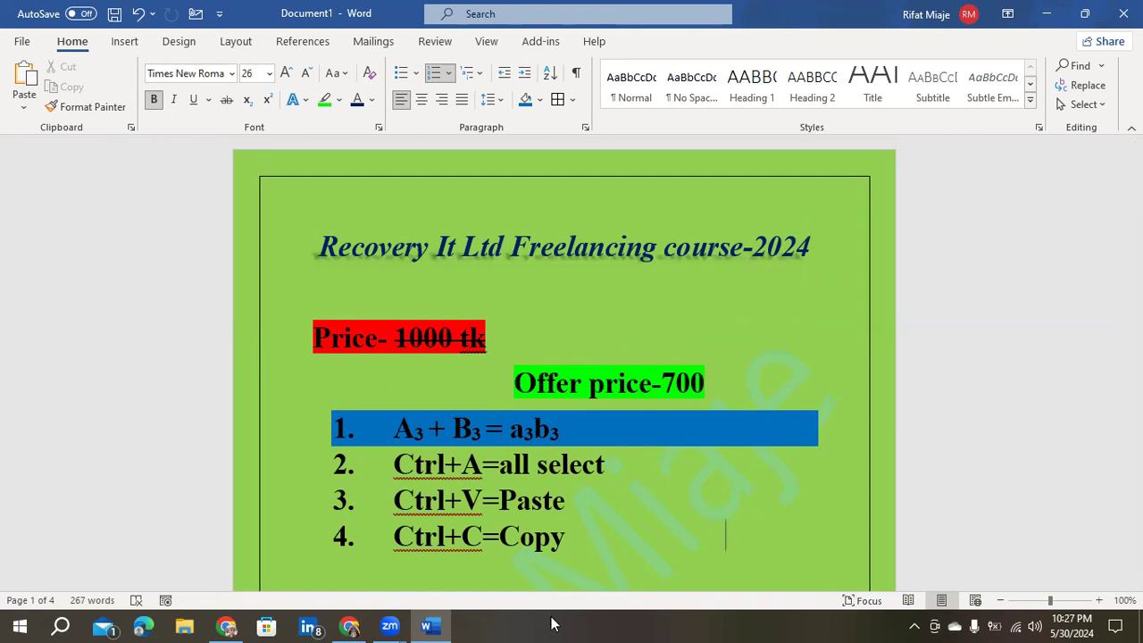
pyautogui.scroll(-3, 584, 424)
pyautogui.scroll(-10, 585, 424)
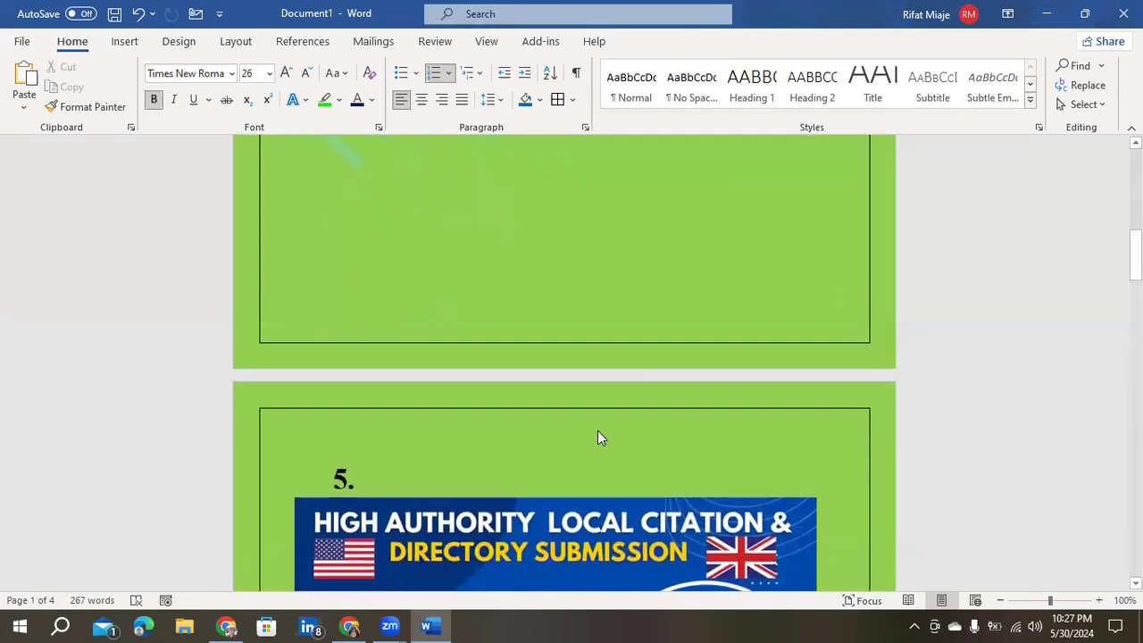
# Step: With the cursor at list item 5, apply a ½ pt solid 3-D page border to this section and check it around the picture page
pyautogui.click(619, 286)
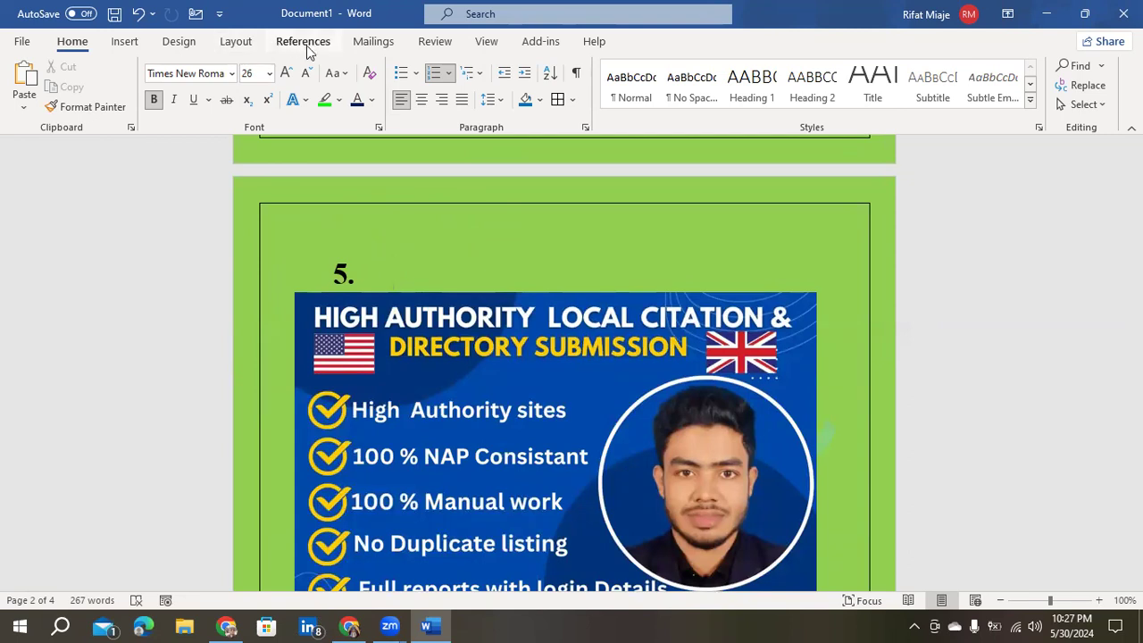
pyautogui.click(186, 45)
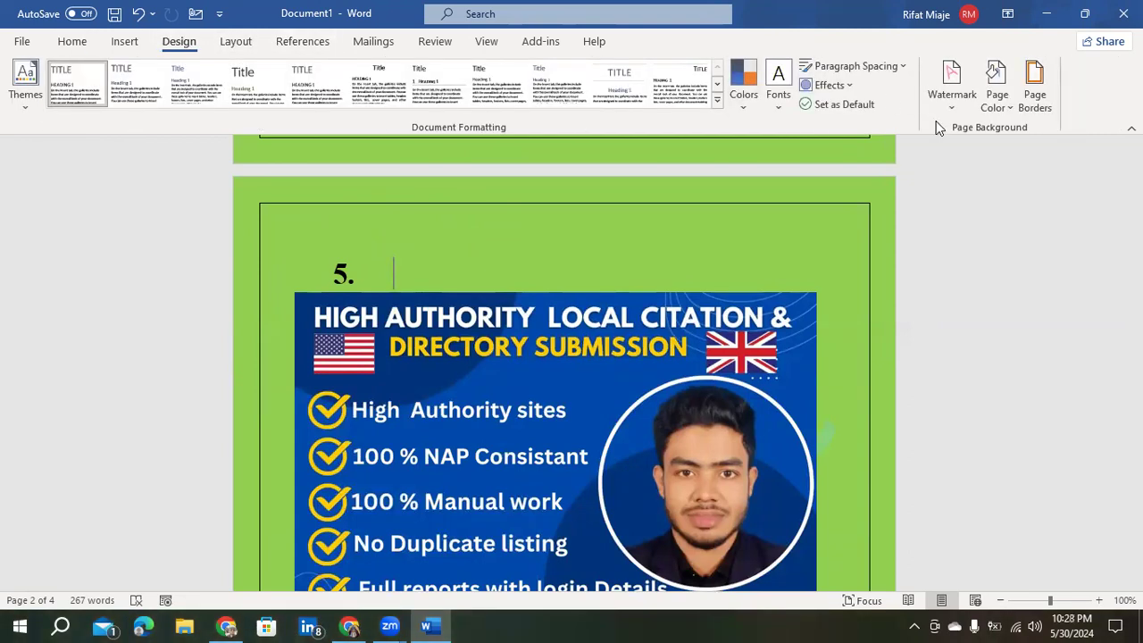
pyautogui.click(1035, 100)
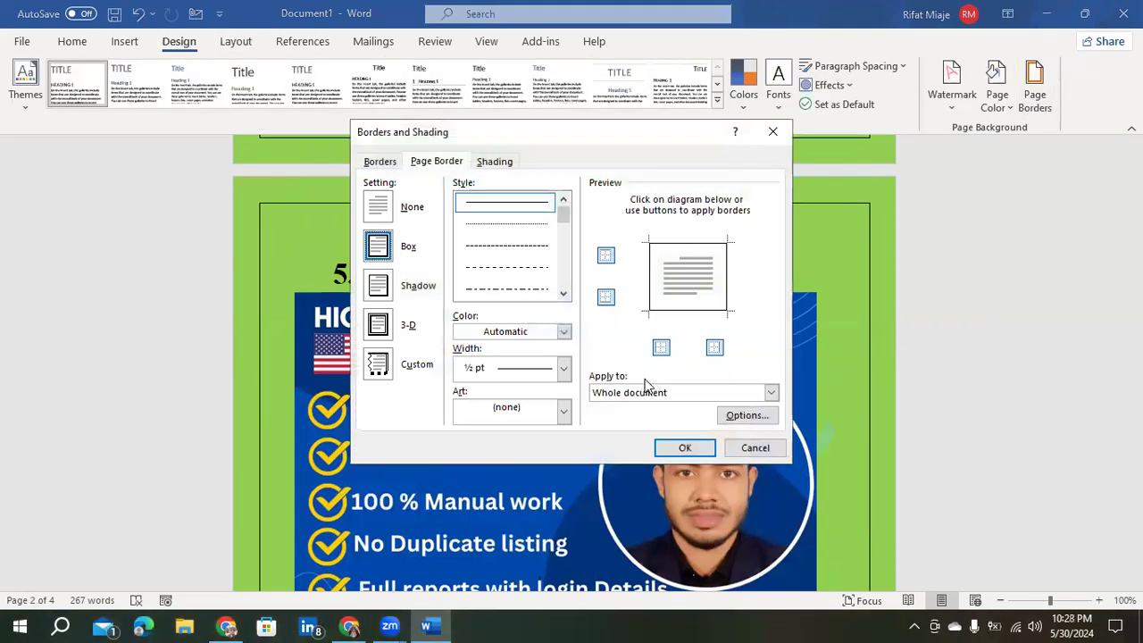
pyautogui.click(773, 394)
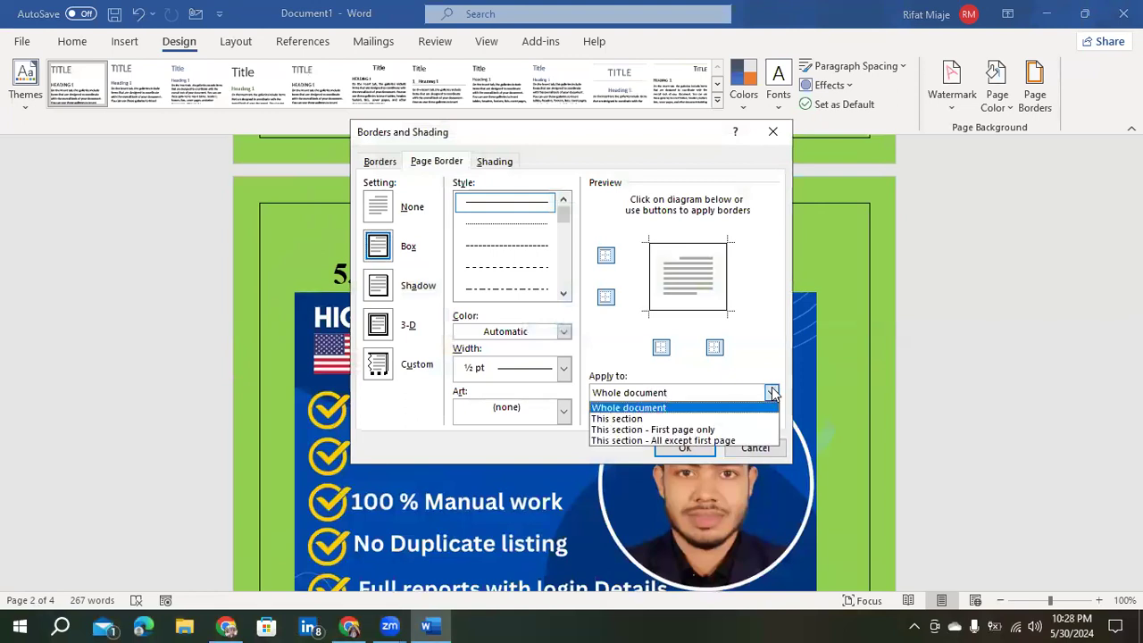
pyautogui.click(655, 419)
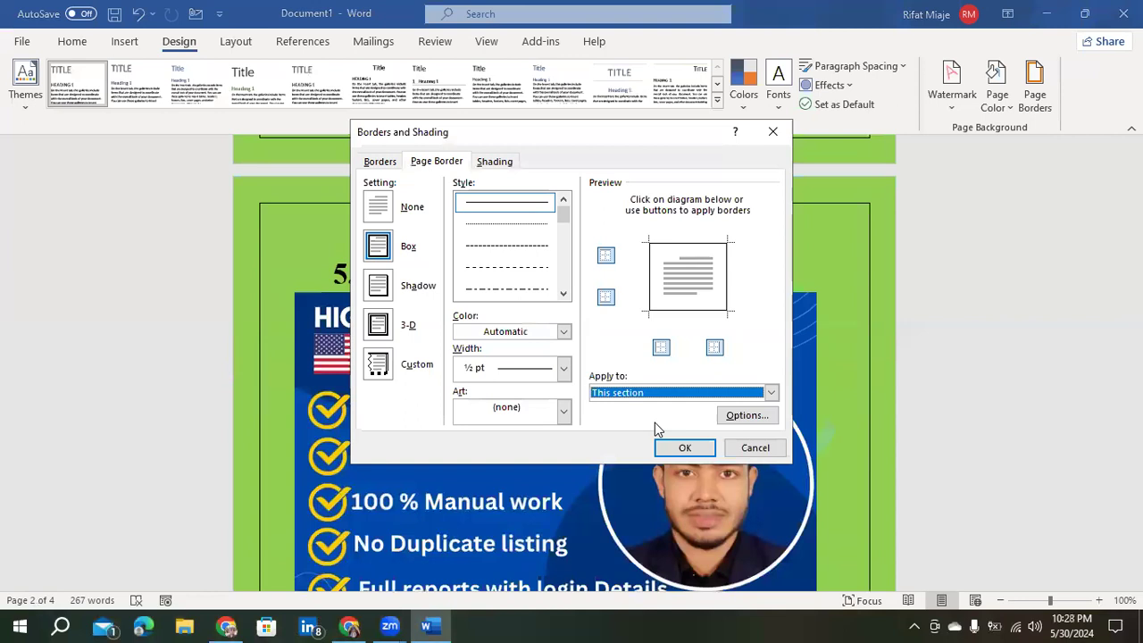
pyautogui.click(384, 332)
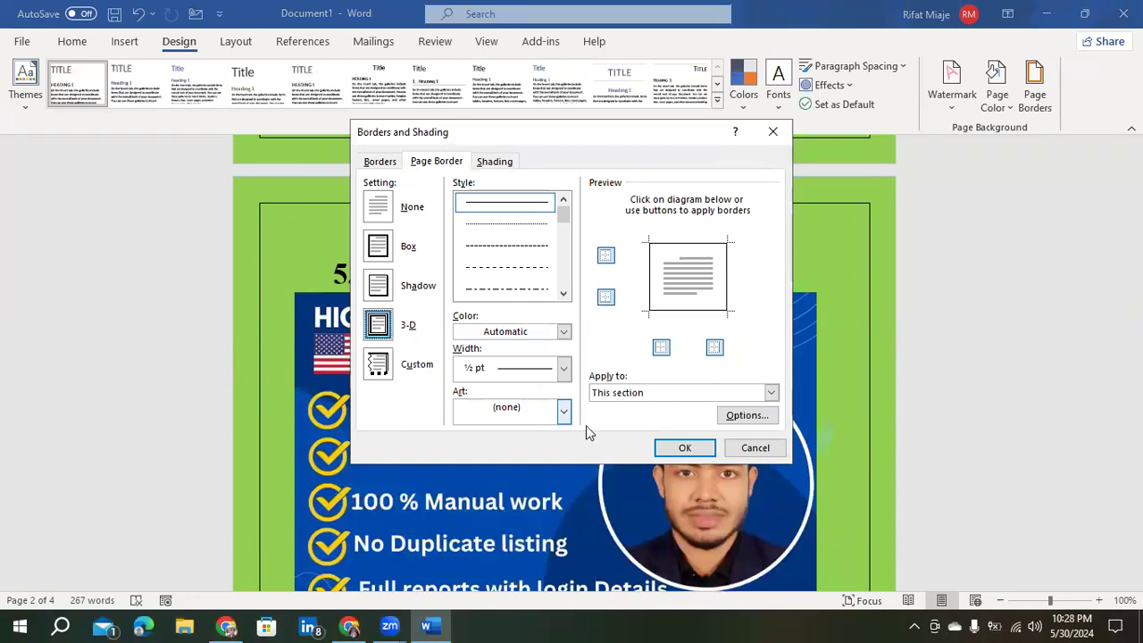
pyautogui.click(684, 451)
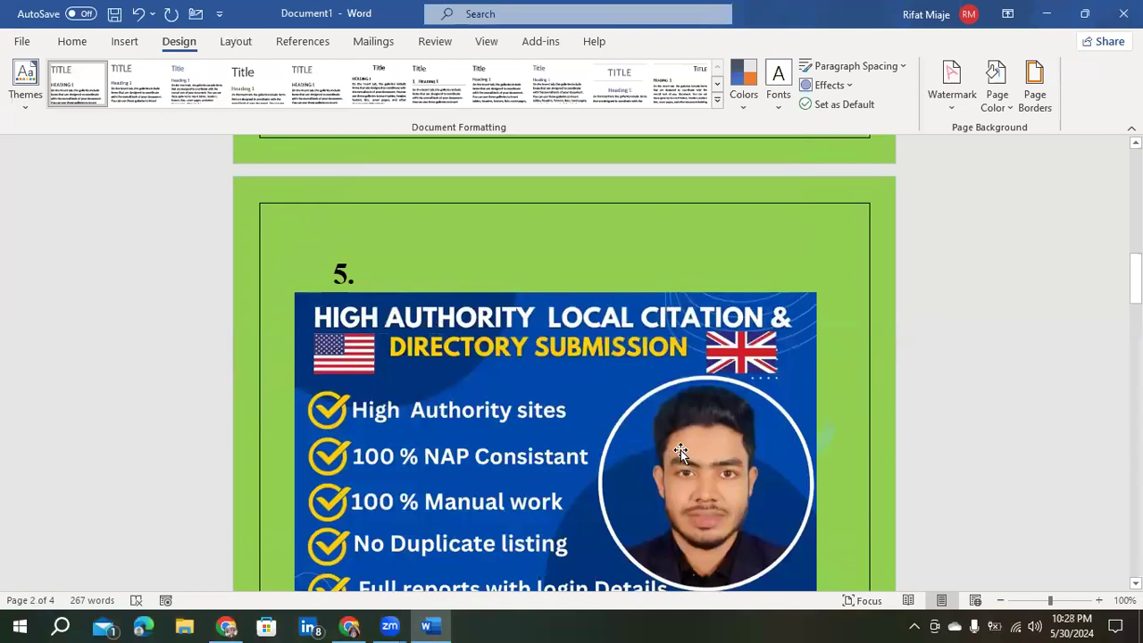
pyautogui.scroll(3, 683, 448)
pyautogui.scroll(-4, 687, 443)
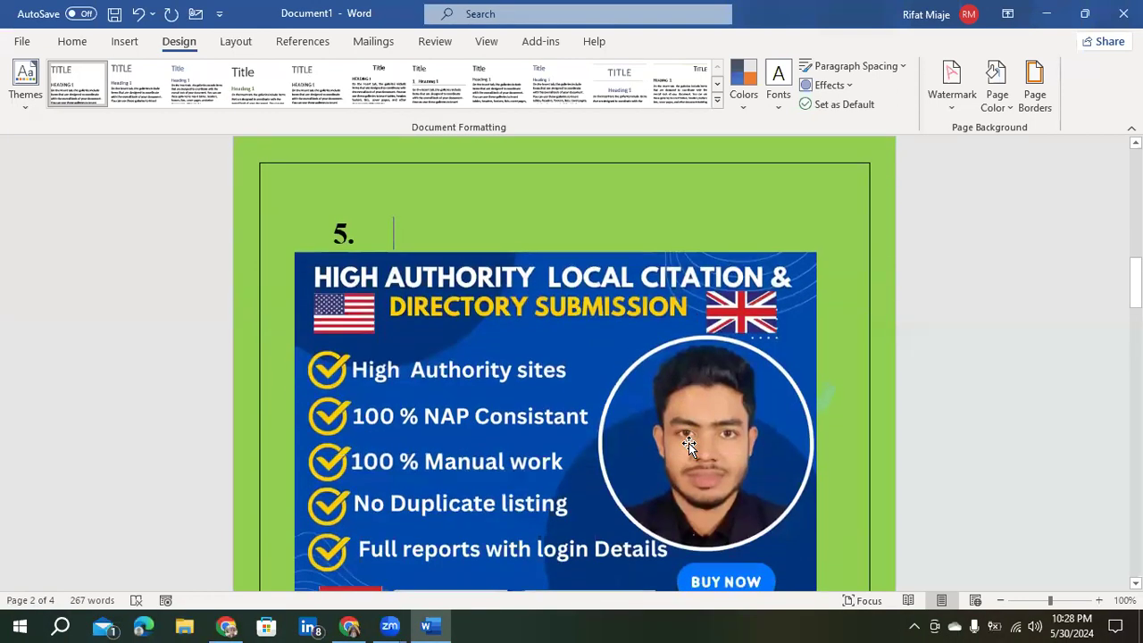
pyautogui.scroll(2, 688, 443)
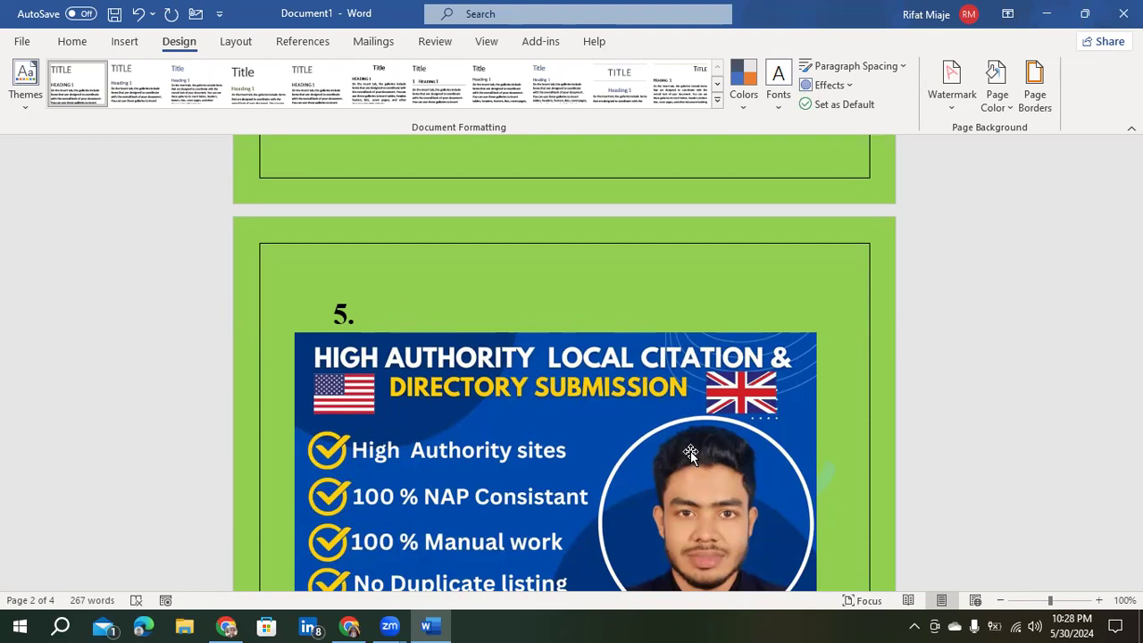
pyautogui.scroll(-4, 696, 446)
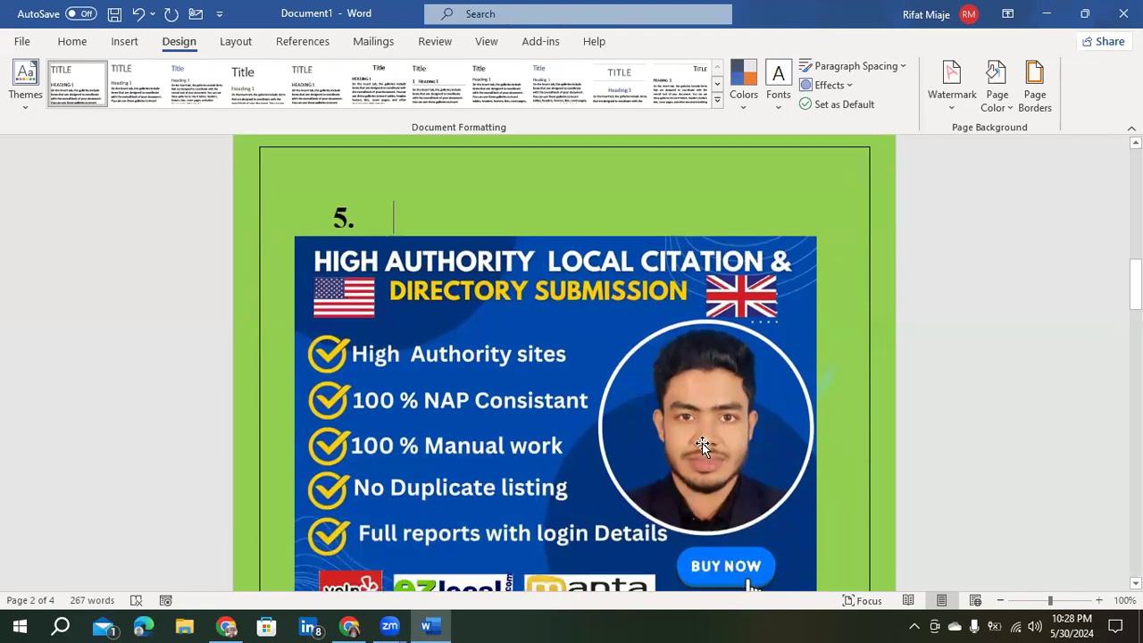